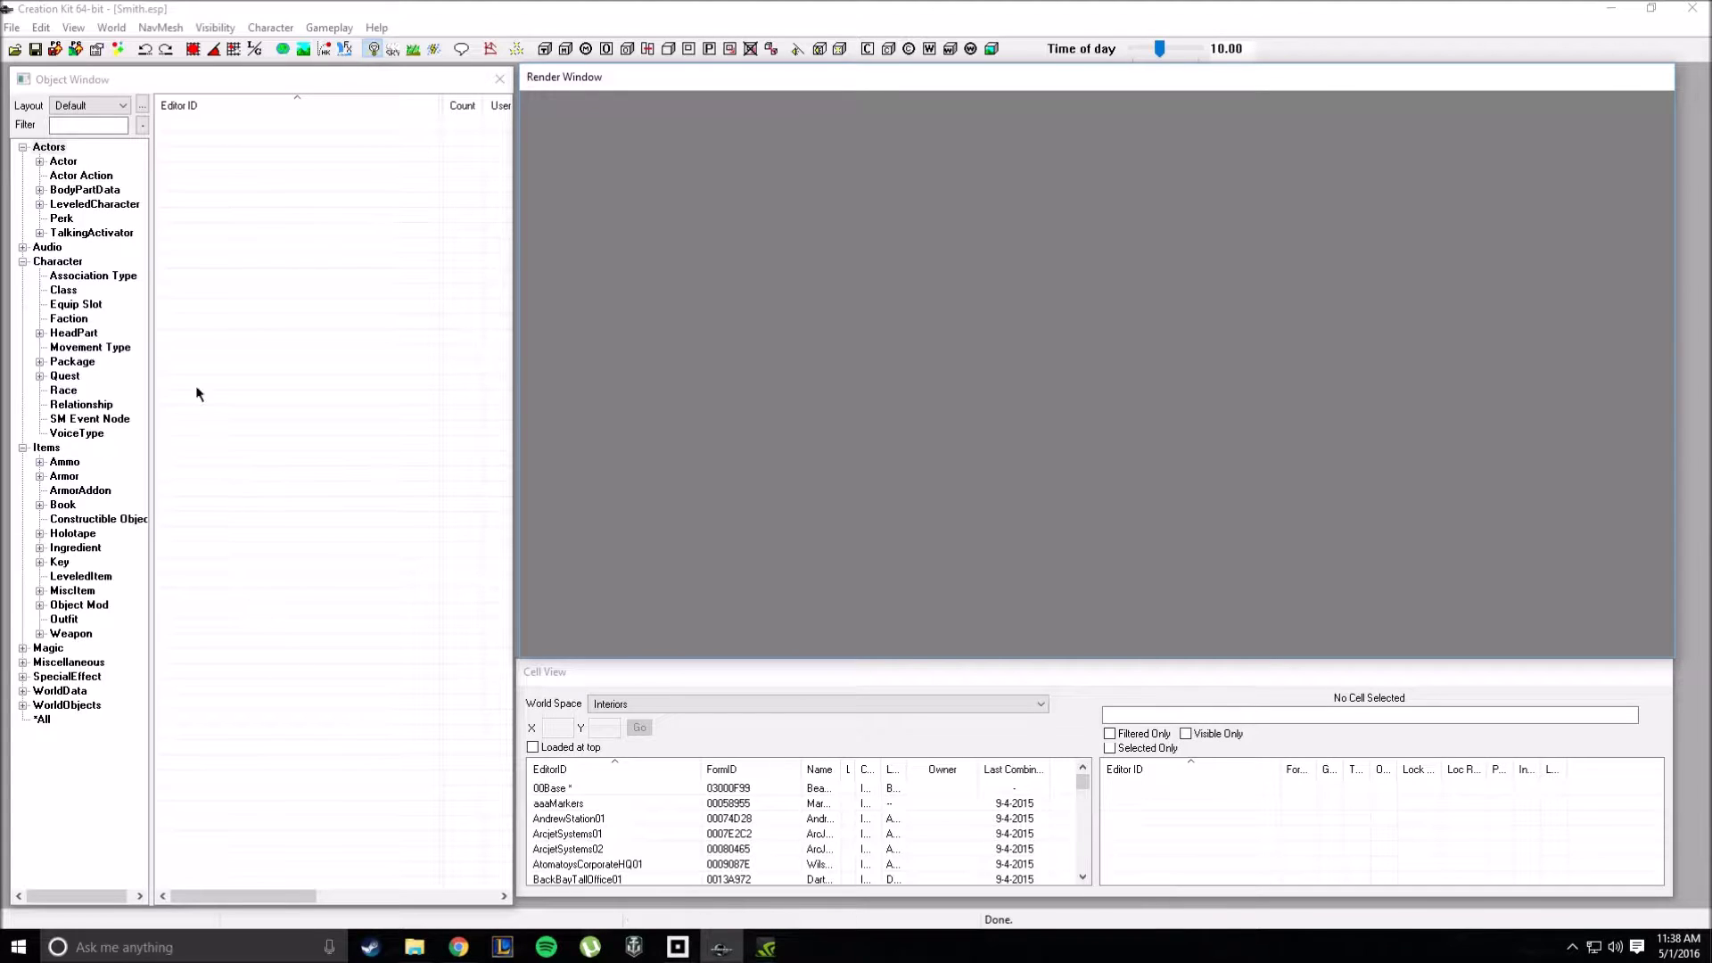
Step: Check which master and plugin files are loaded, leaving the selection as it is
left_click(15, 49)
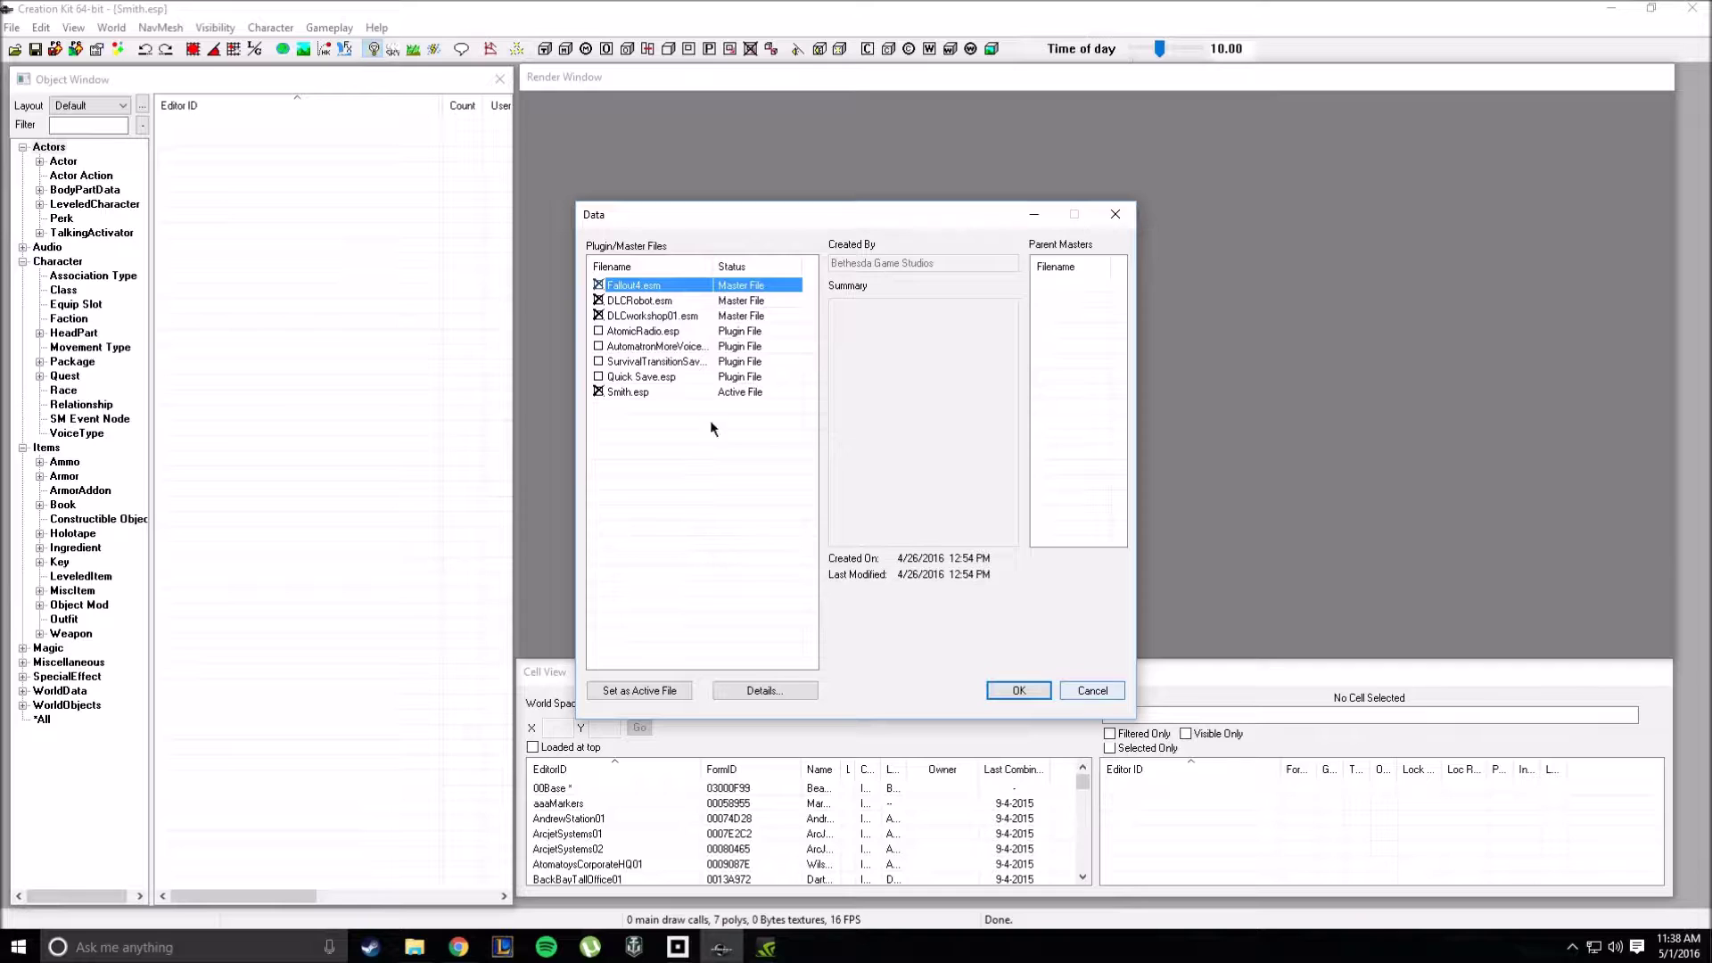
left_click(1081, 689)
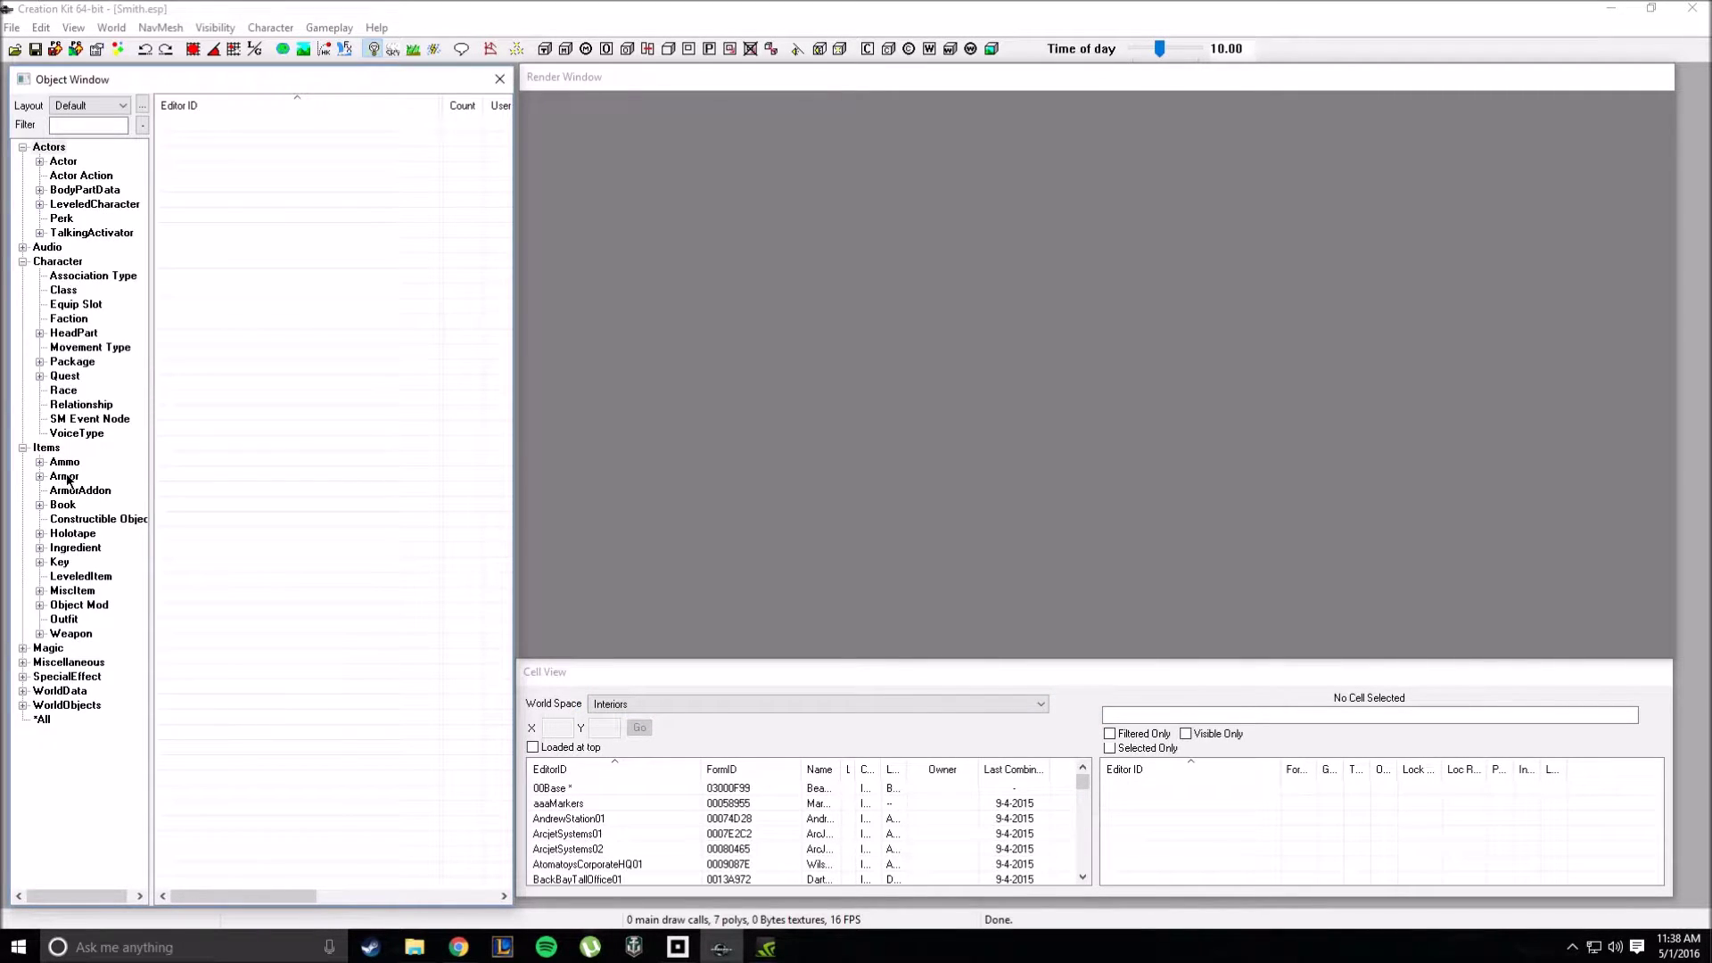
Step: List the armor records and filter them by t51
left_click(64, 477)
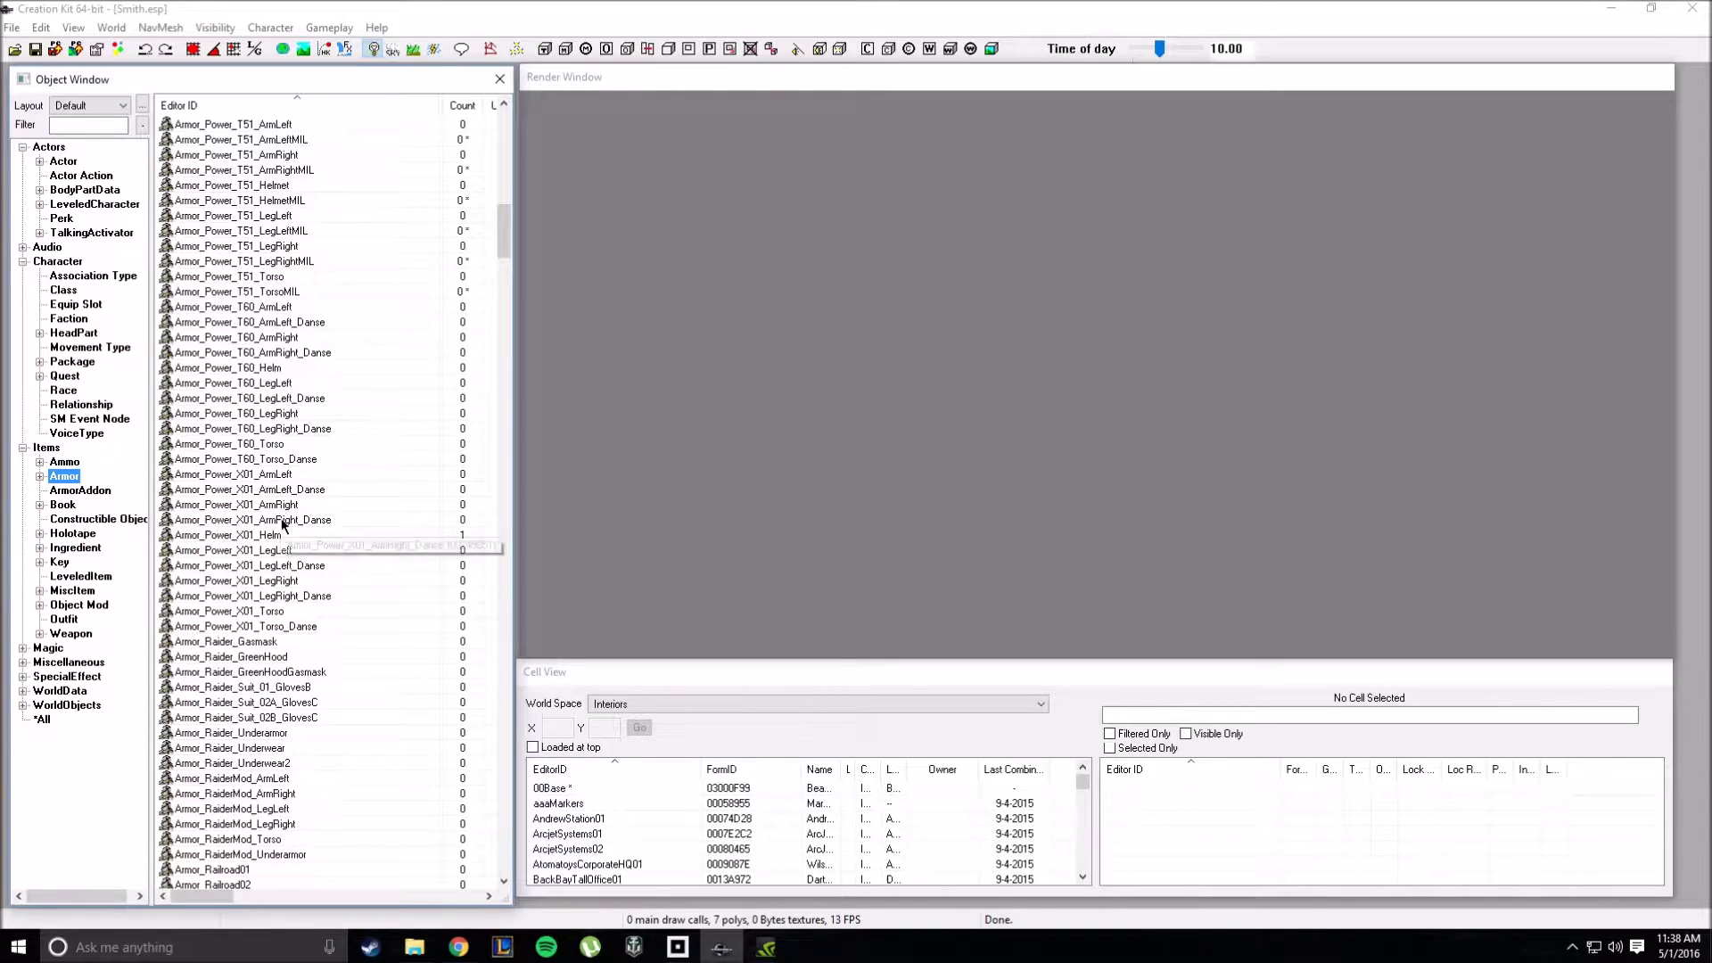
scroll(342, 287, "up", 18)
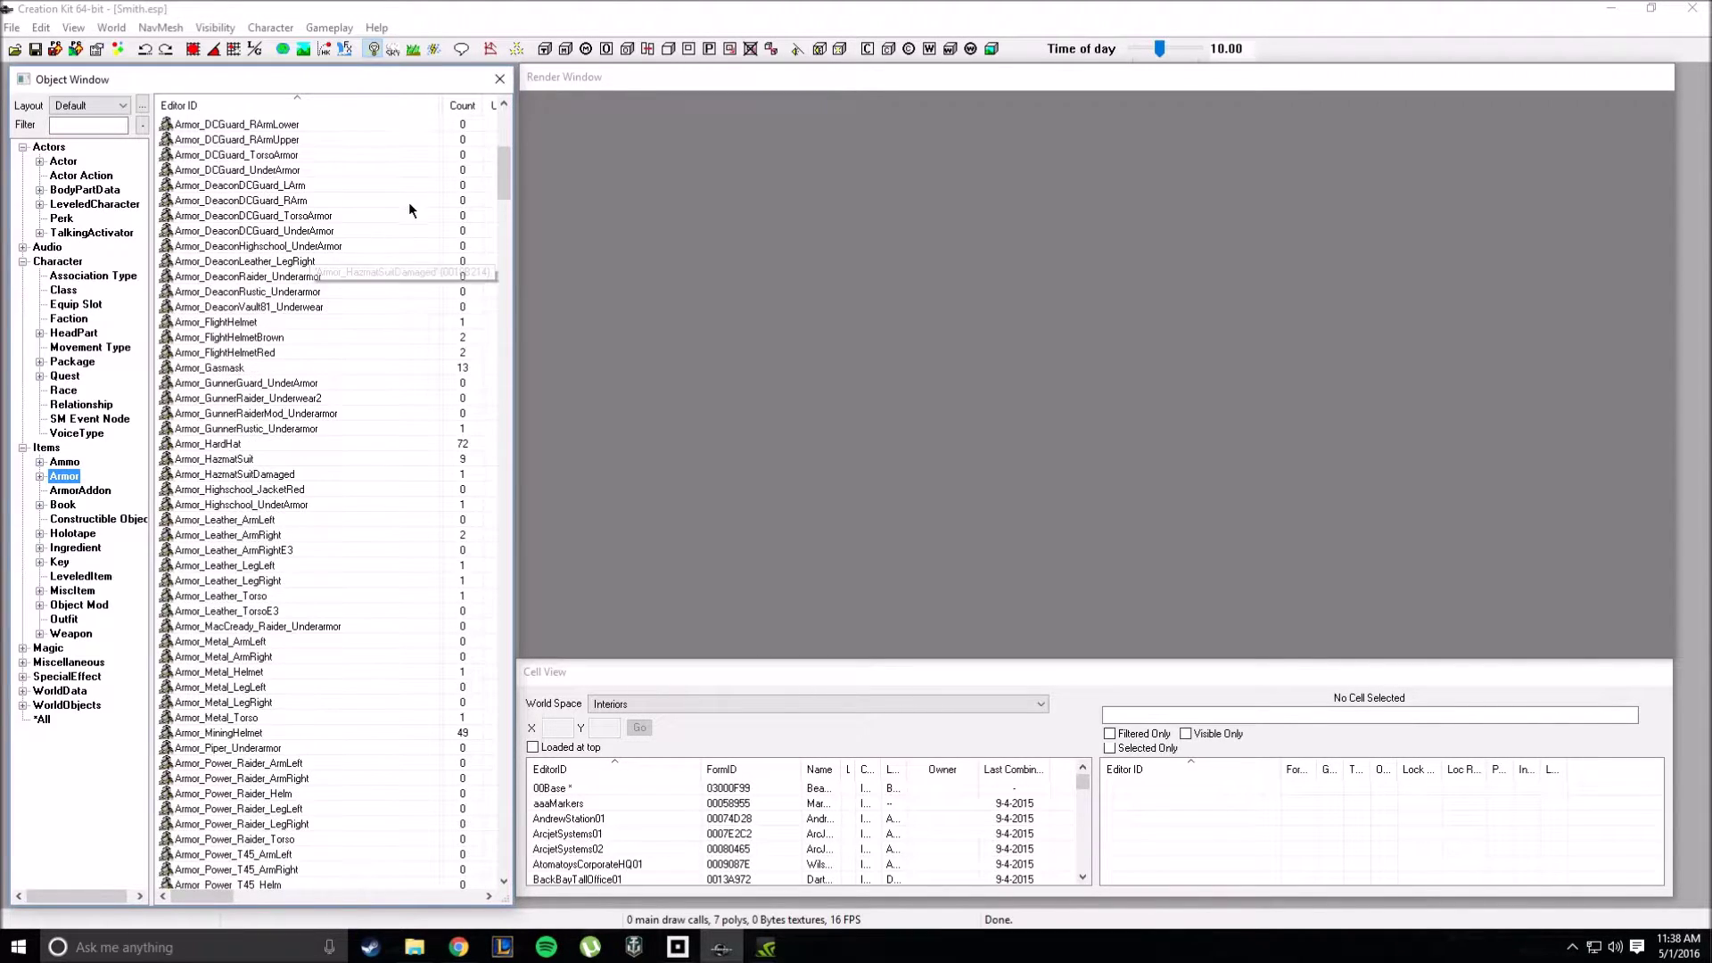
left_click_drag(511, 186, 431, 861)
left_click(91, 124)
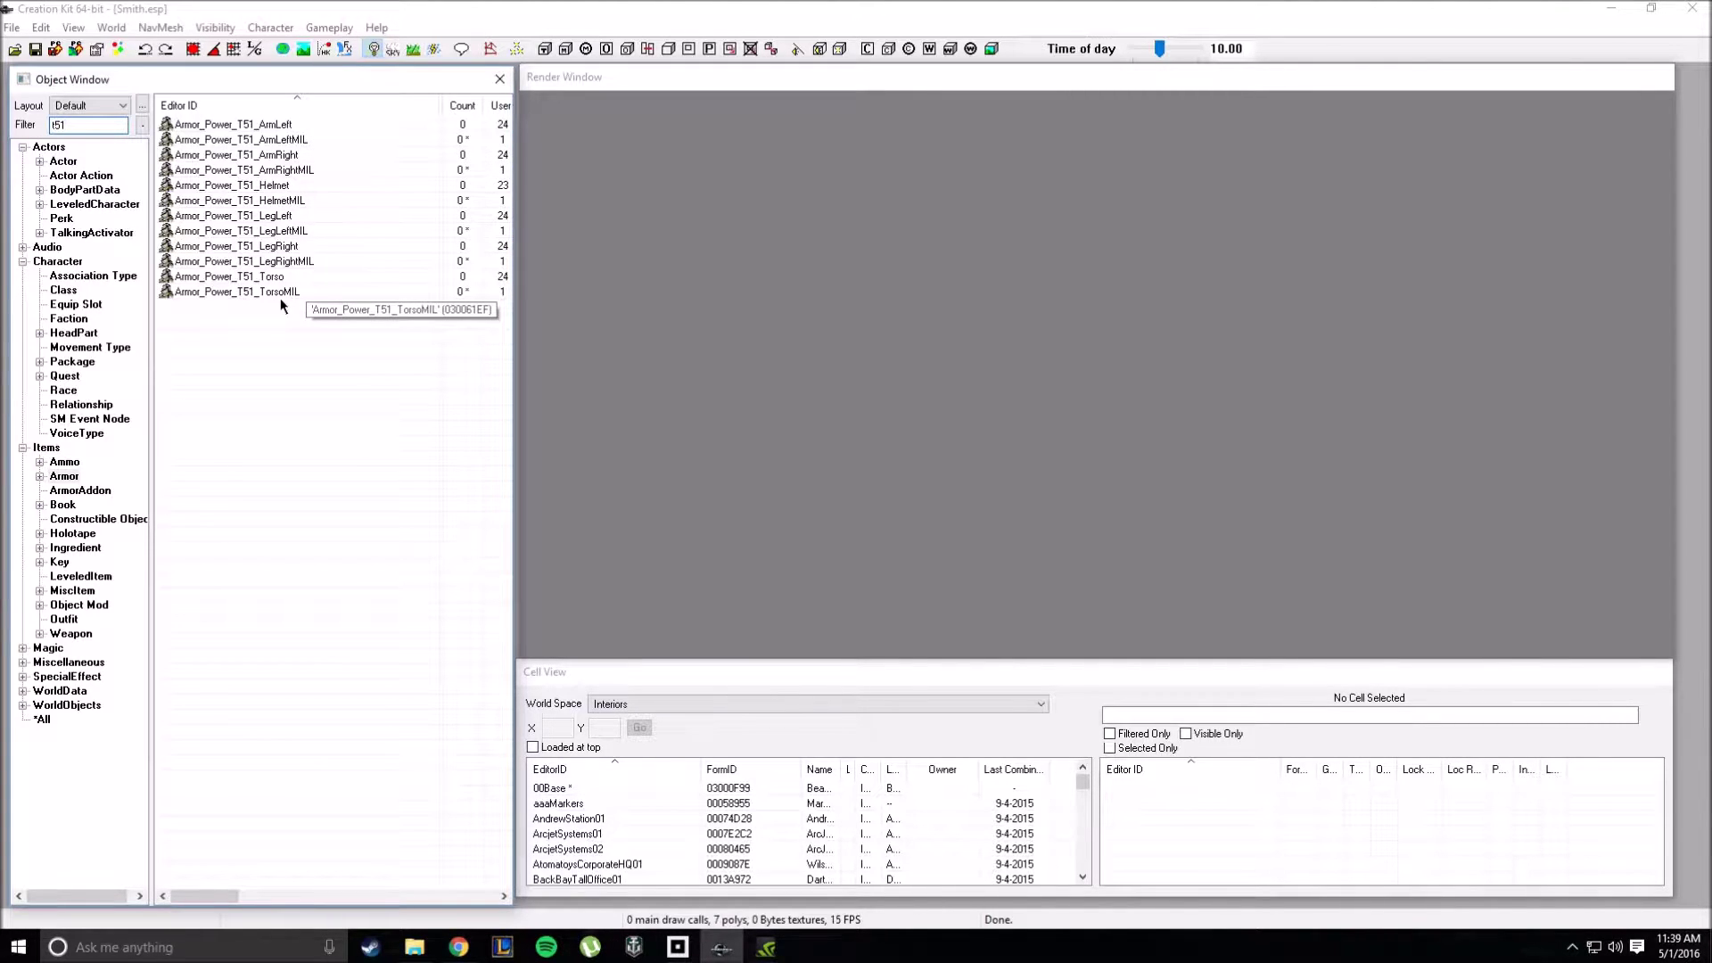
Step: Inspect the settings of the Armor_Power_T51_TorsoMIL record without changing them
right_click(308, 291)
left_click(371, 322)
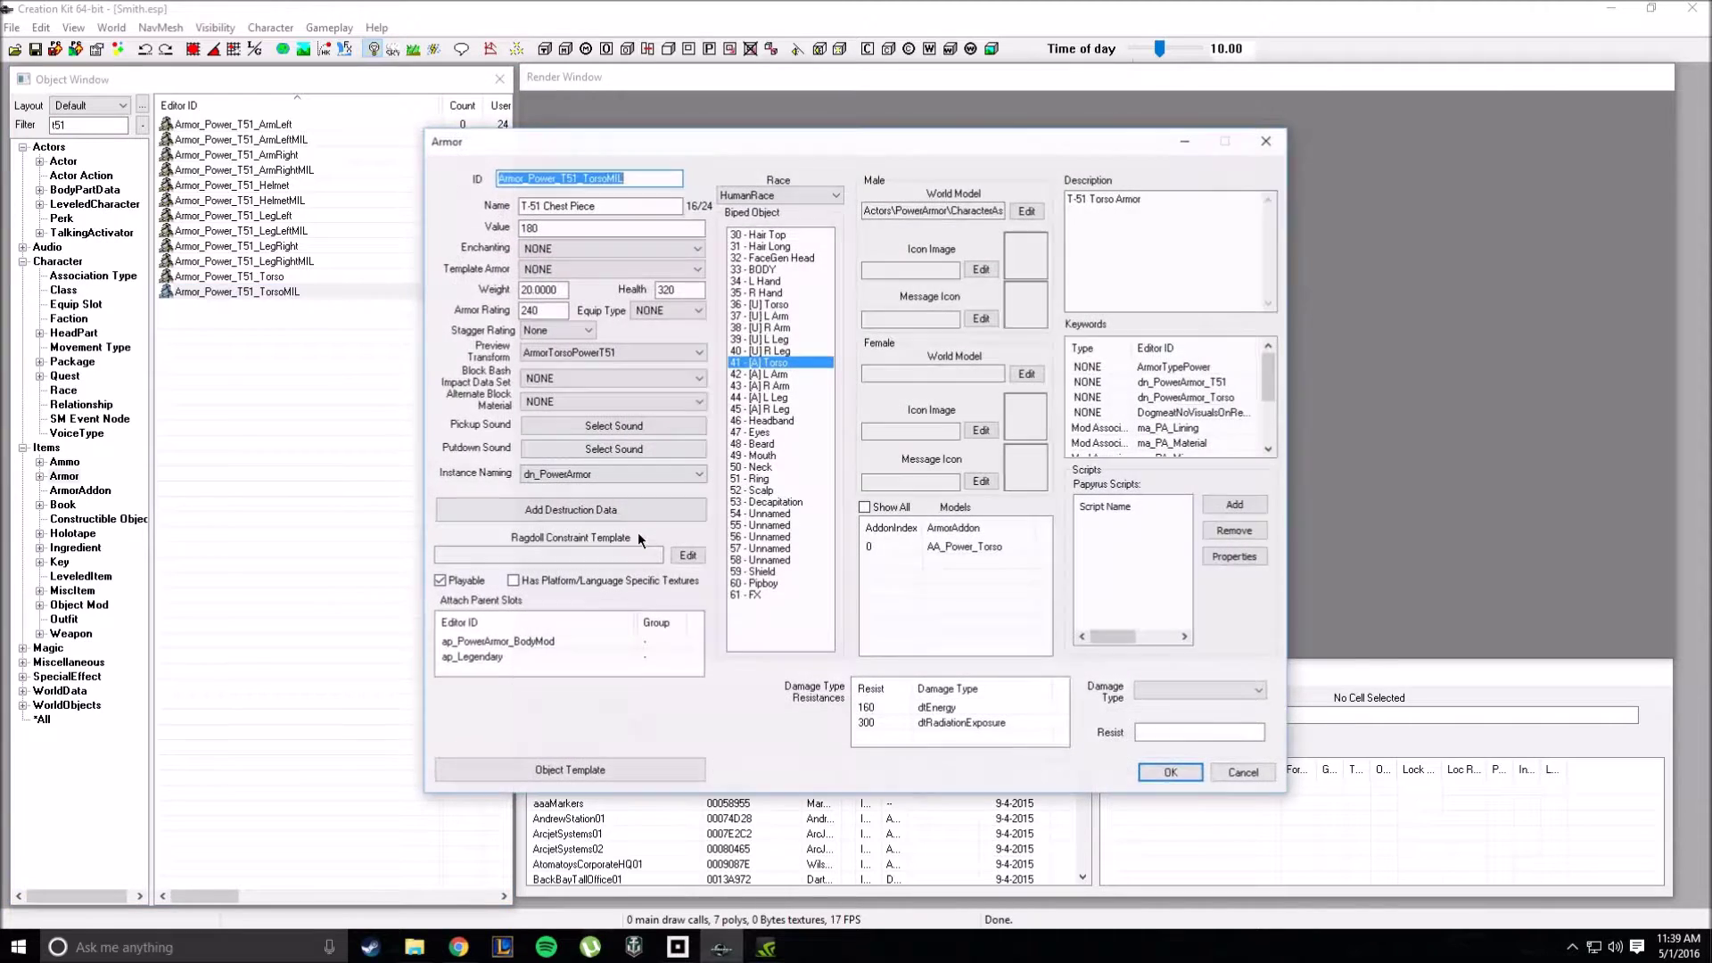
left_click(1229, 770)
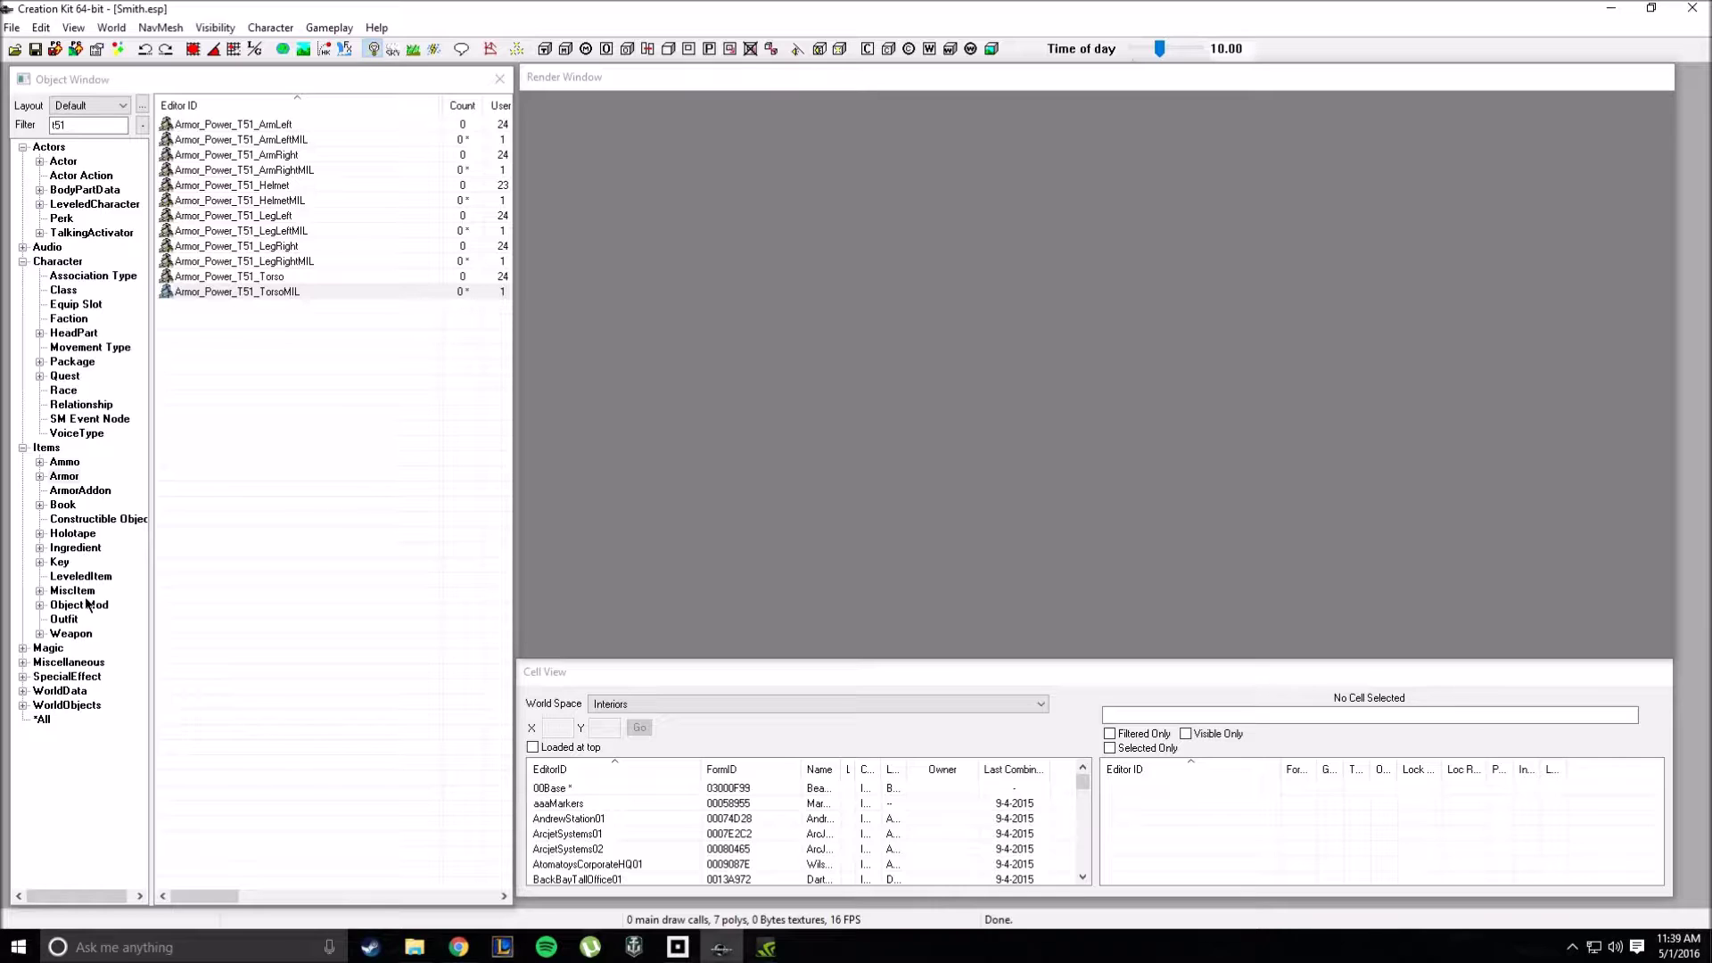
Step: List the leveled items that match the t51 filter
left_click(79, 577)
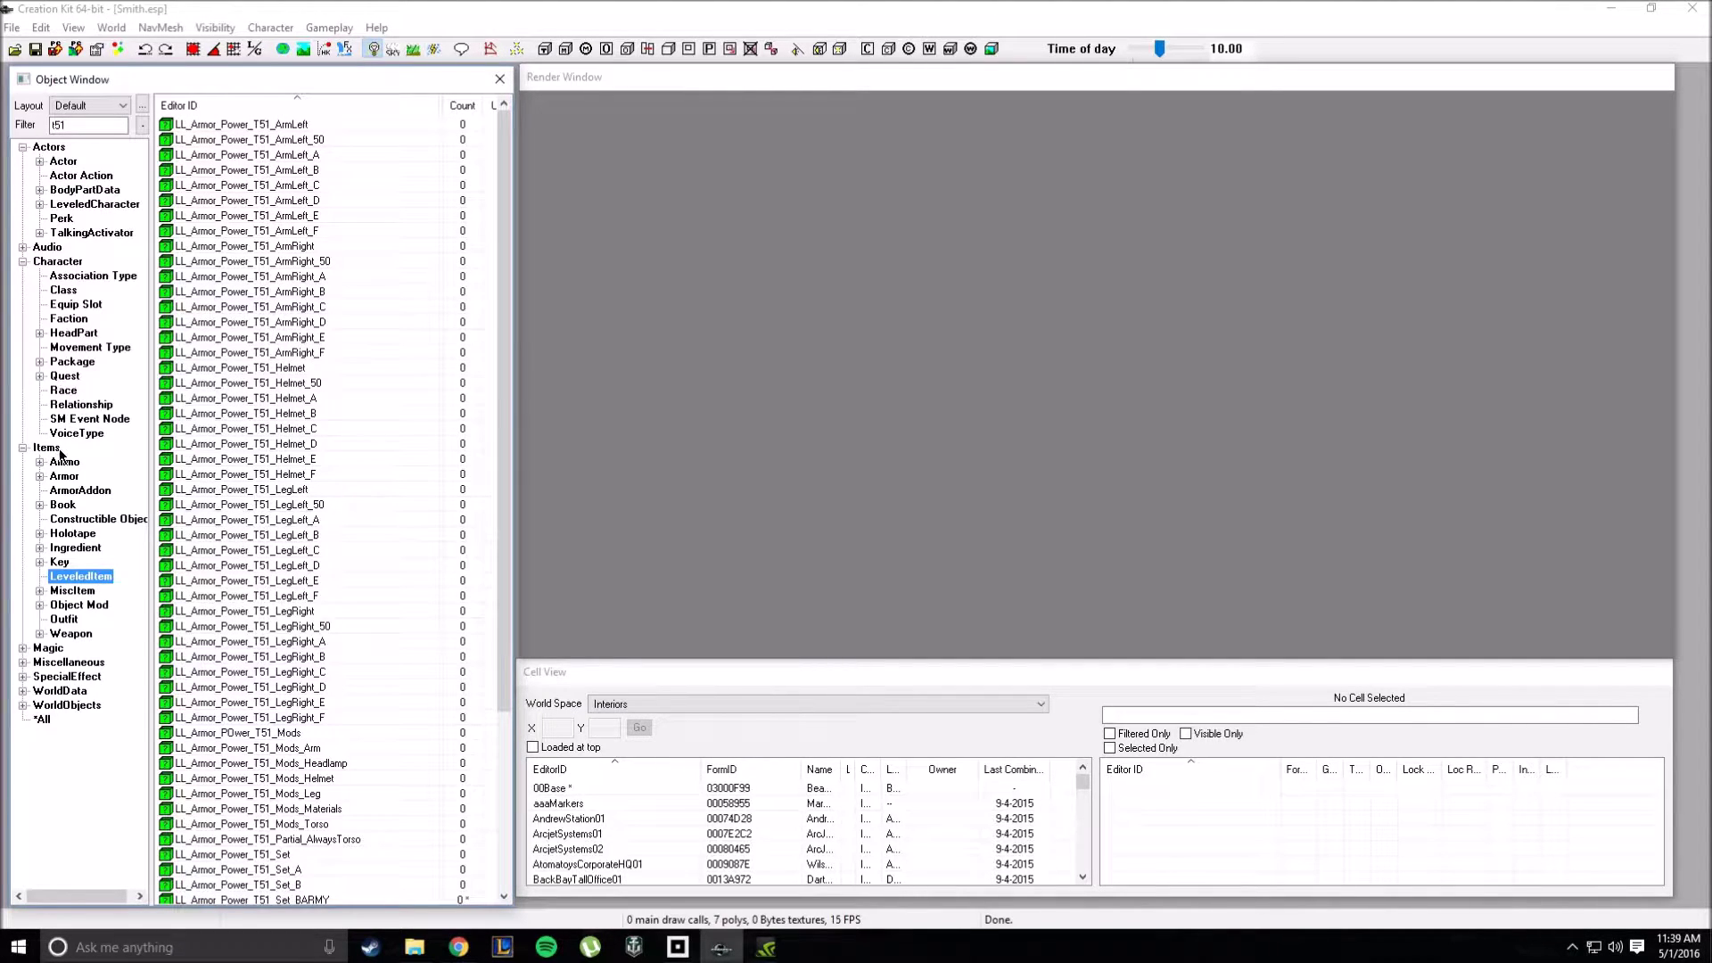
scroll(373, 441, "down", 5)
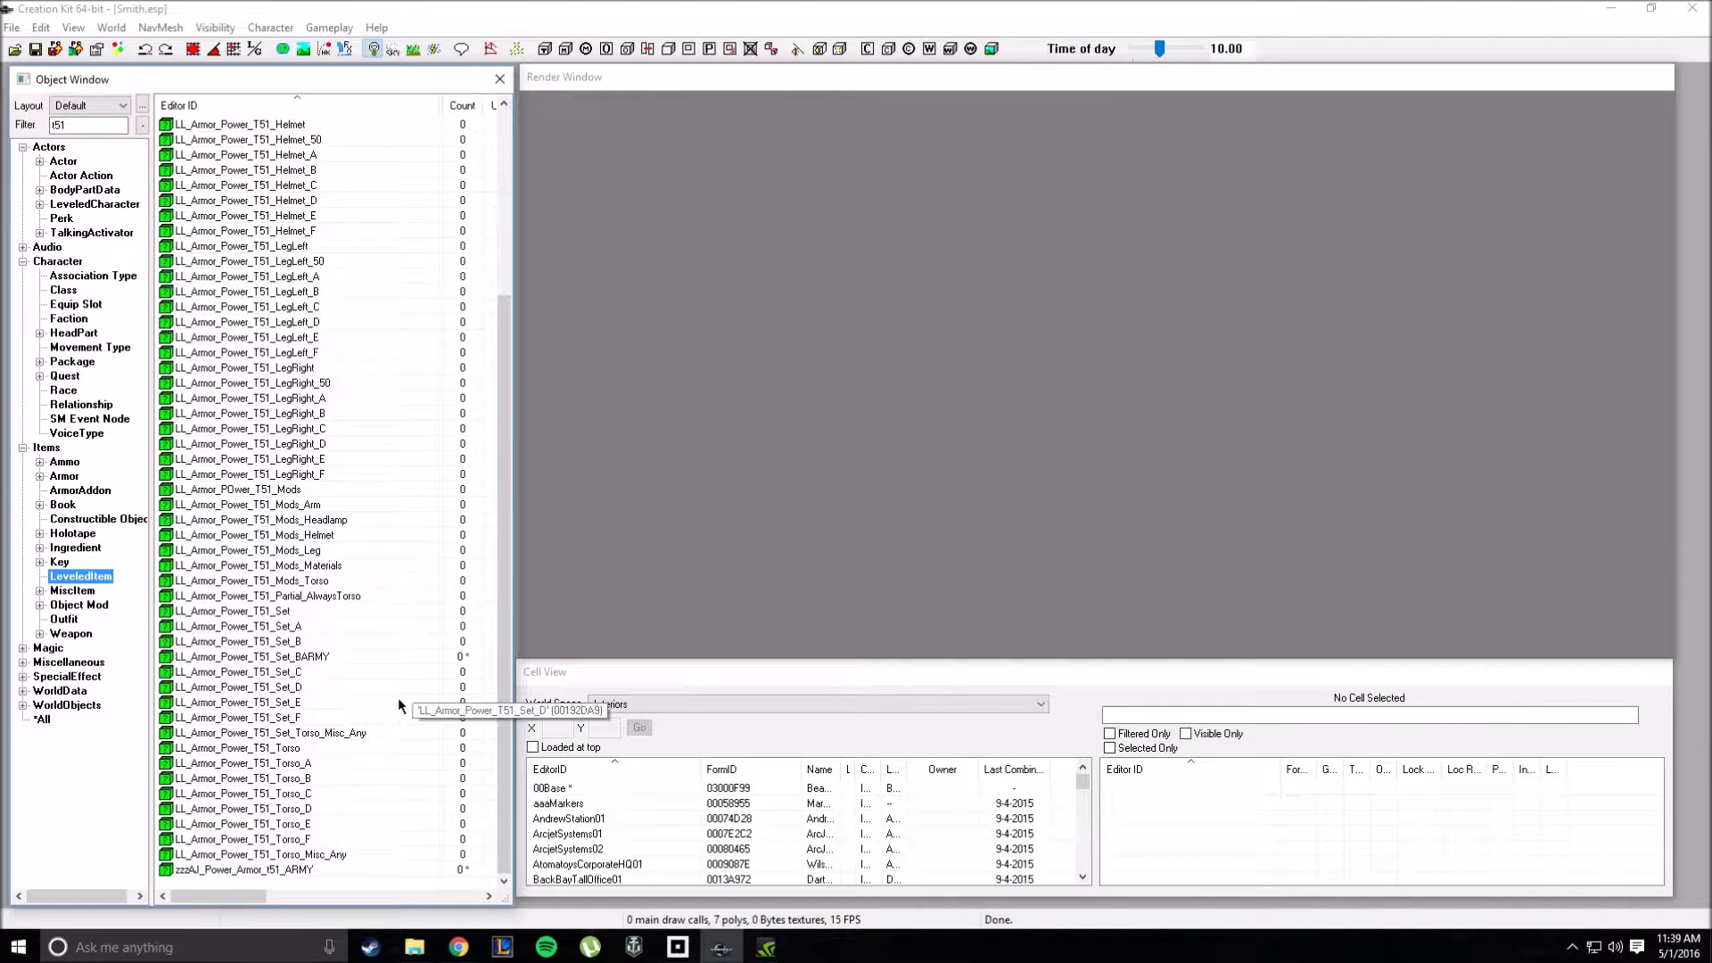
right_click(268, 733)
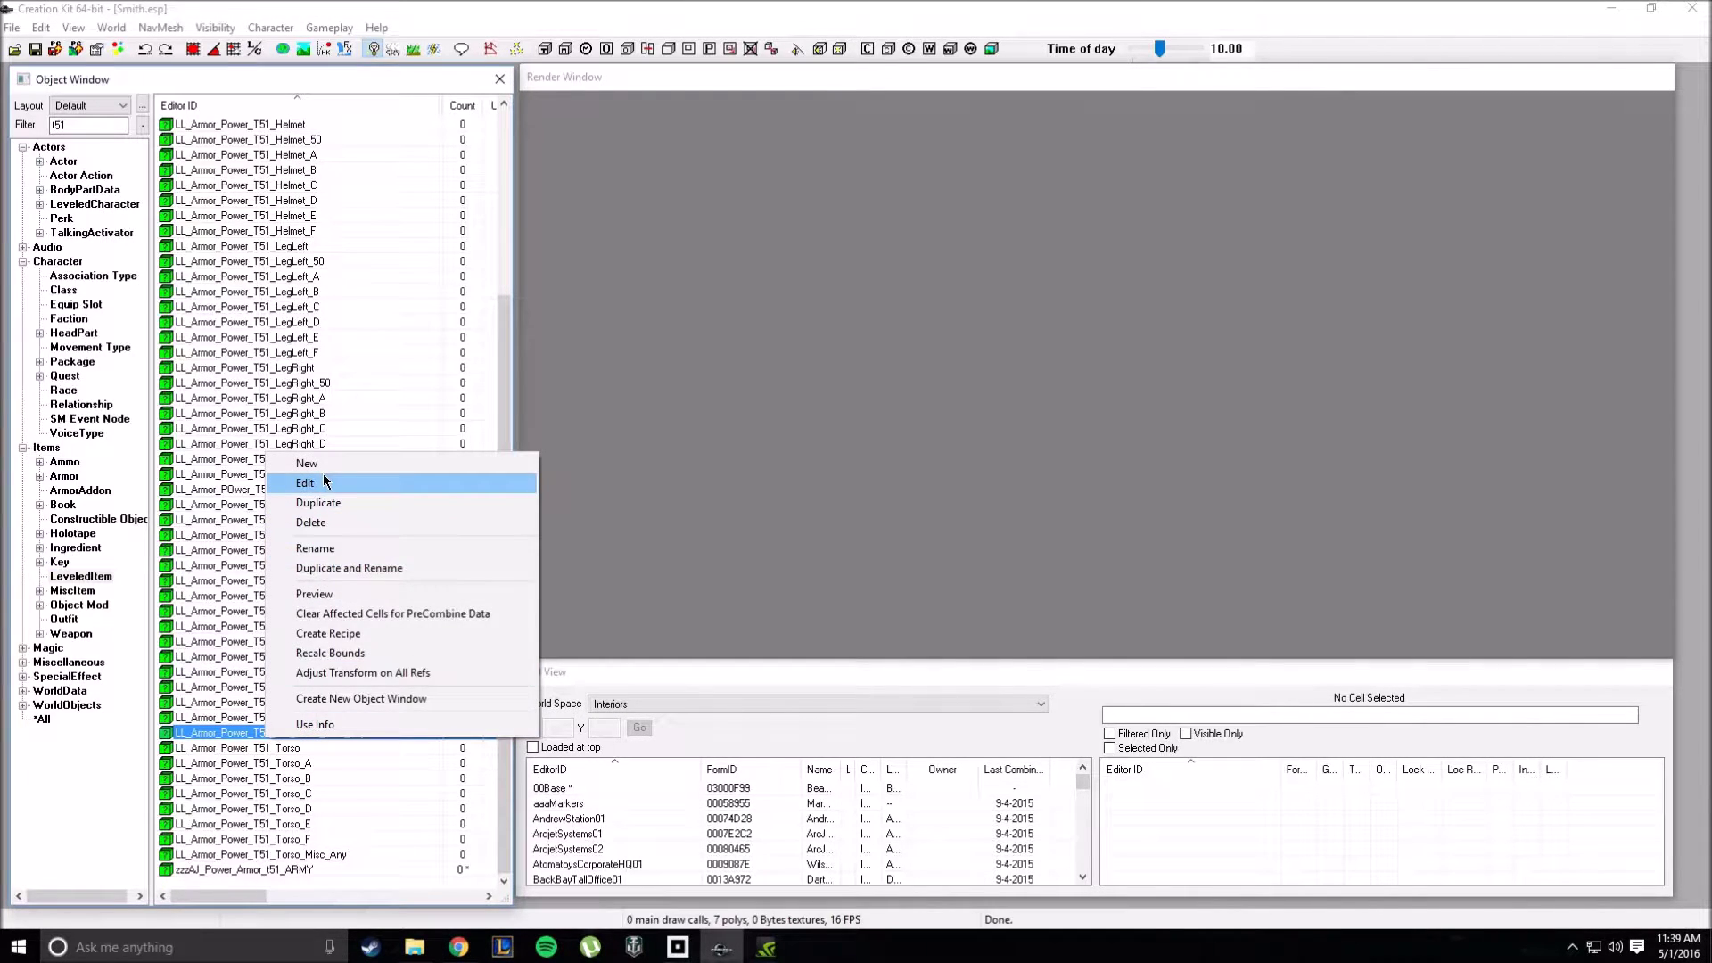
left_click(328, 459)
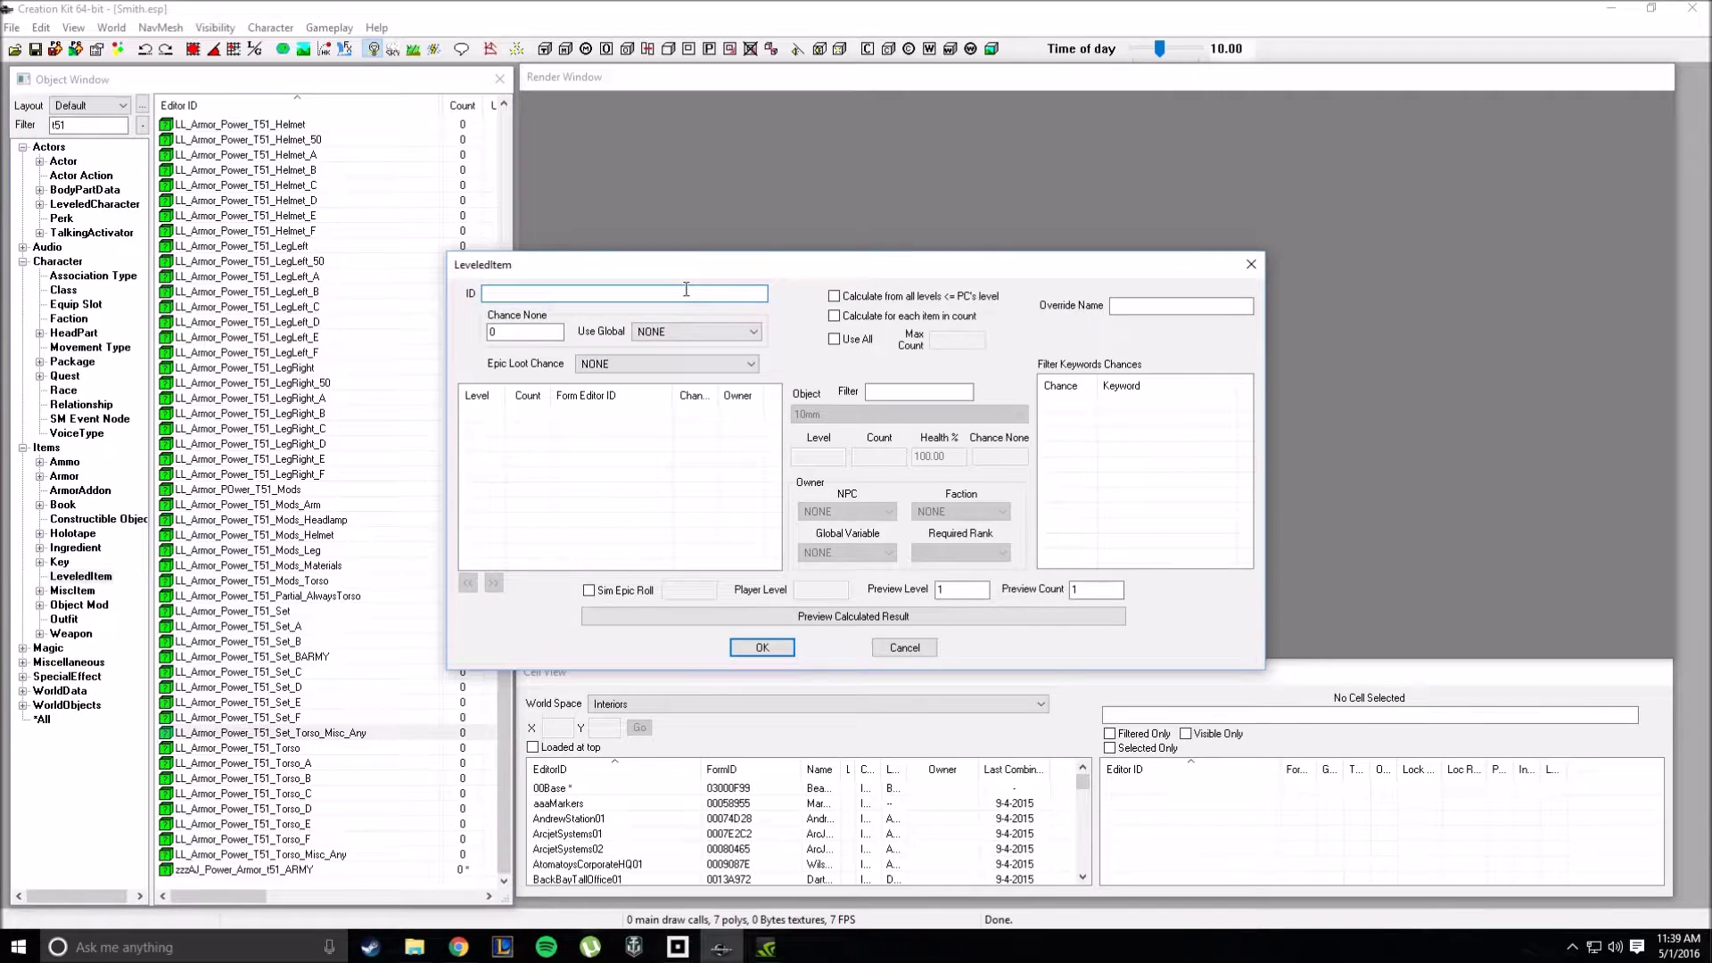
left_click(906, 649)
Step: Open the zzzAJ_Power_Armor_t51_ARMY leveled item and widen its Form Editor ID column to read the full armor names
right_click(286, 868)
left_click(357, 611)
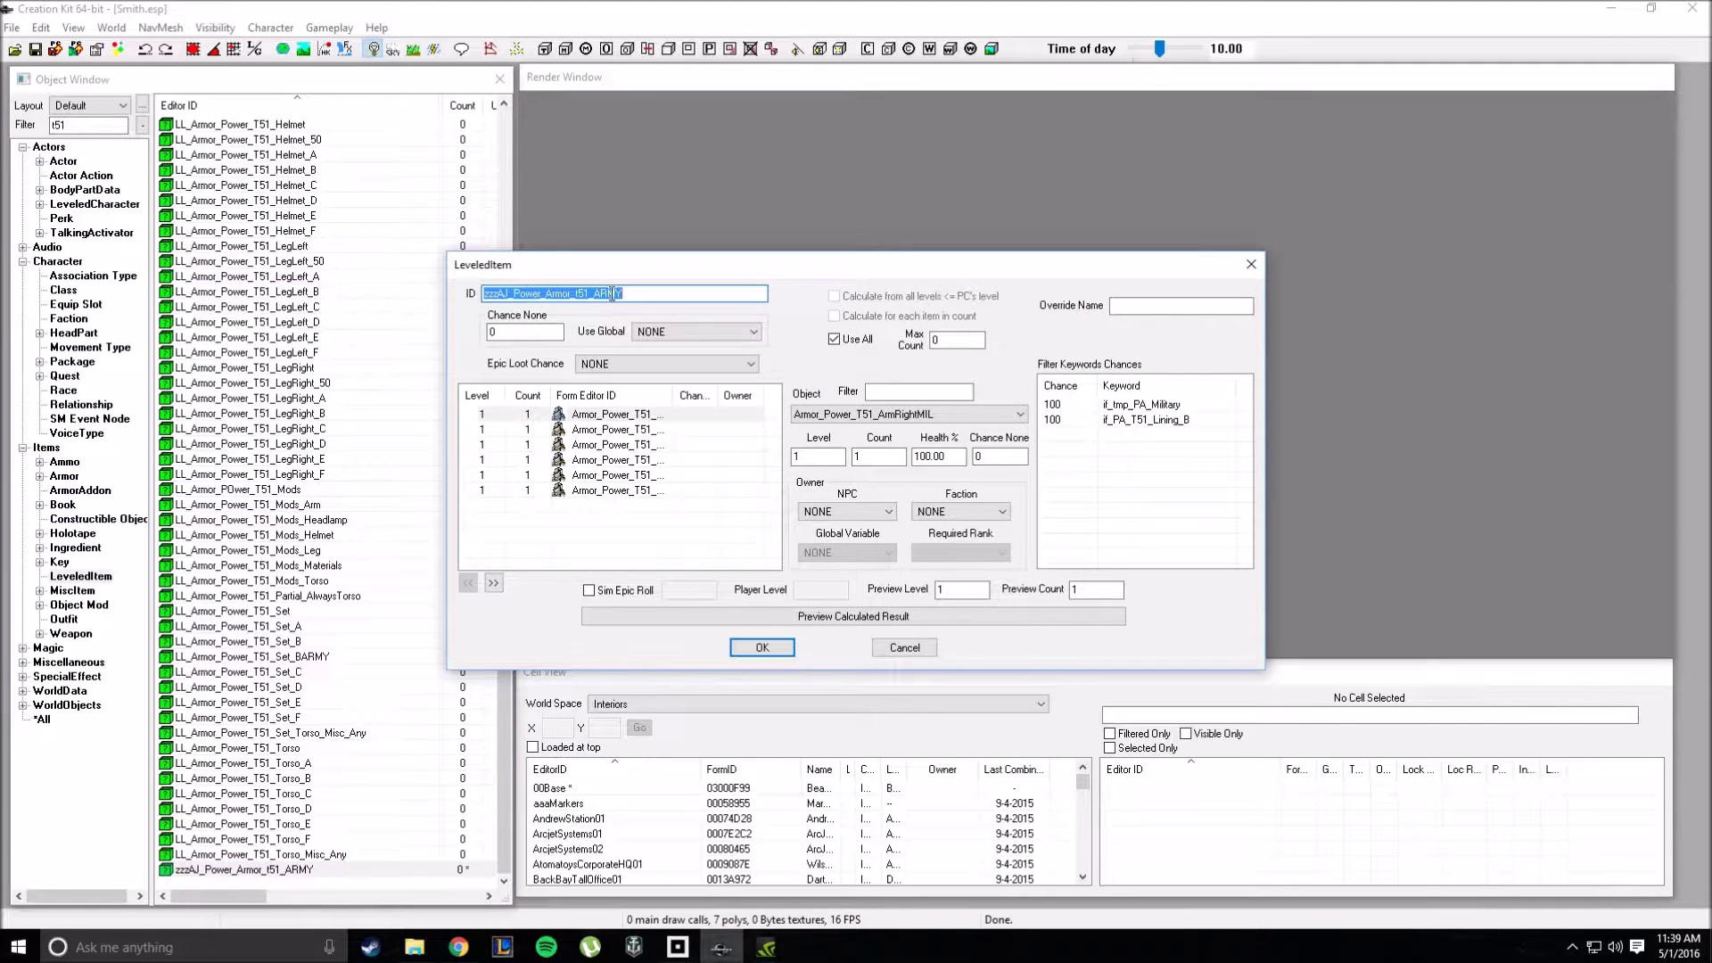
left_click_drag(673, 395, 745, 395)
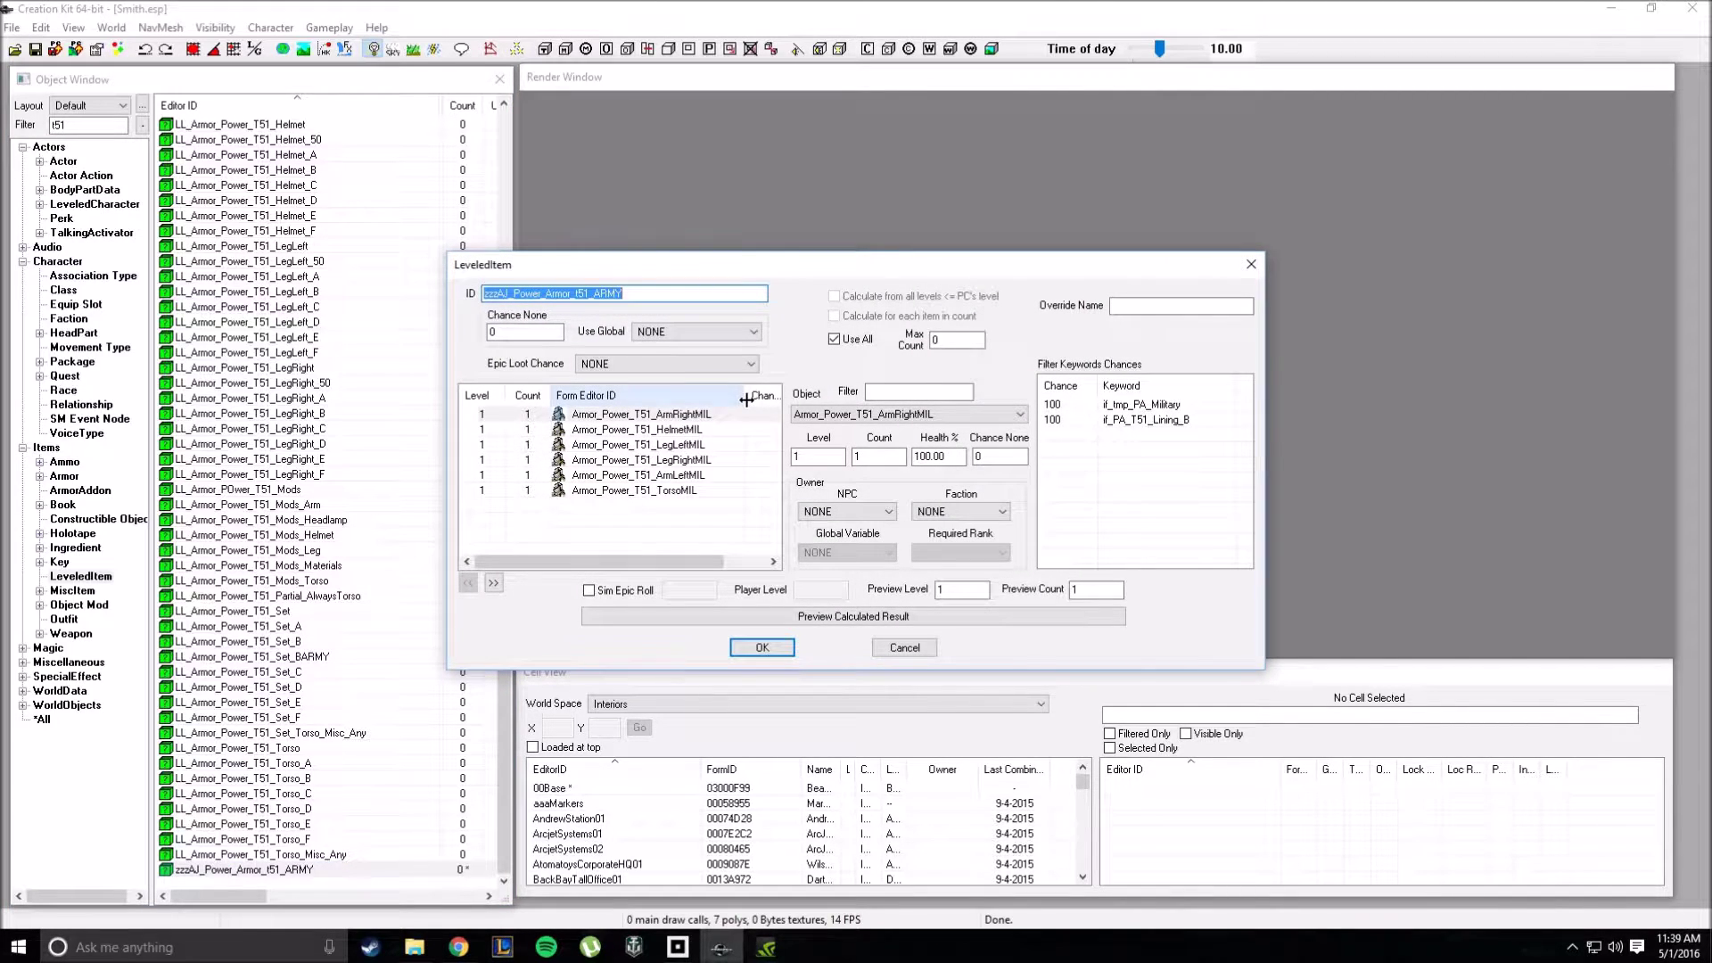
left_click(606, 414)
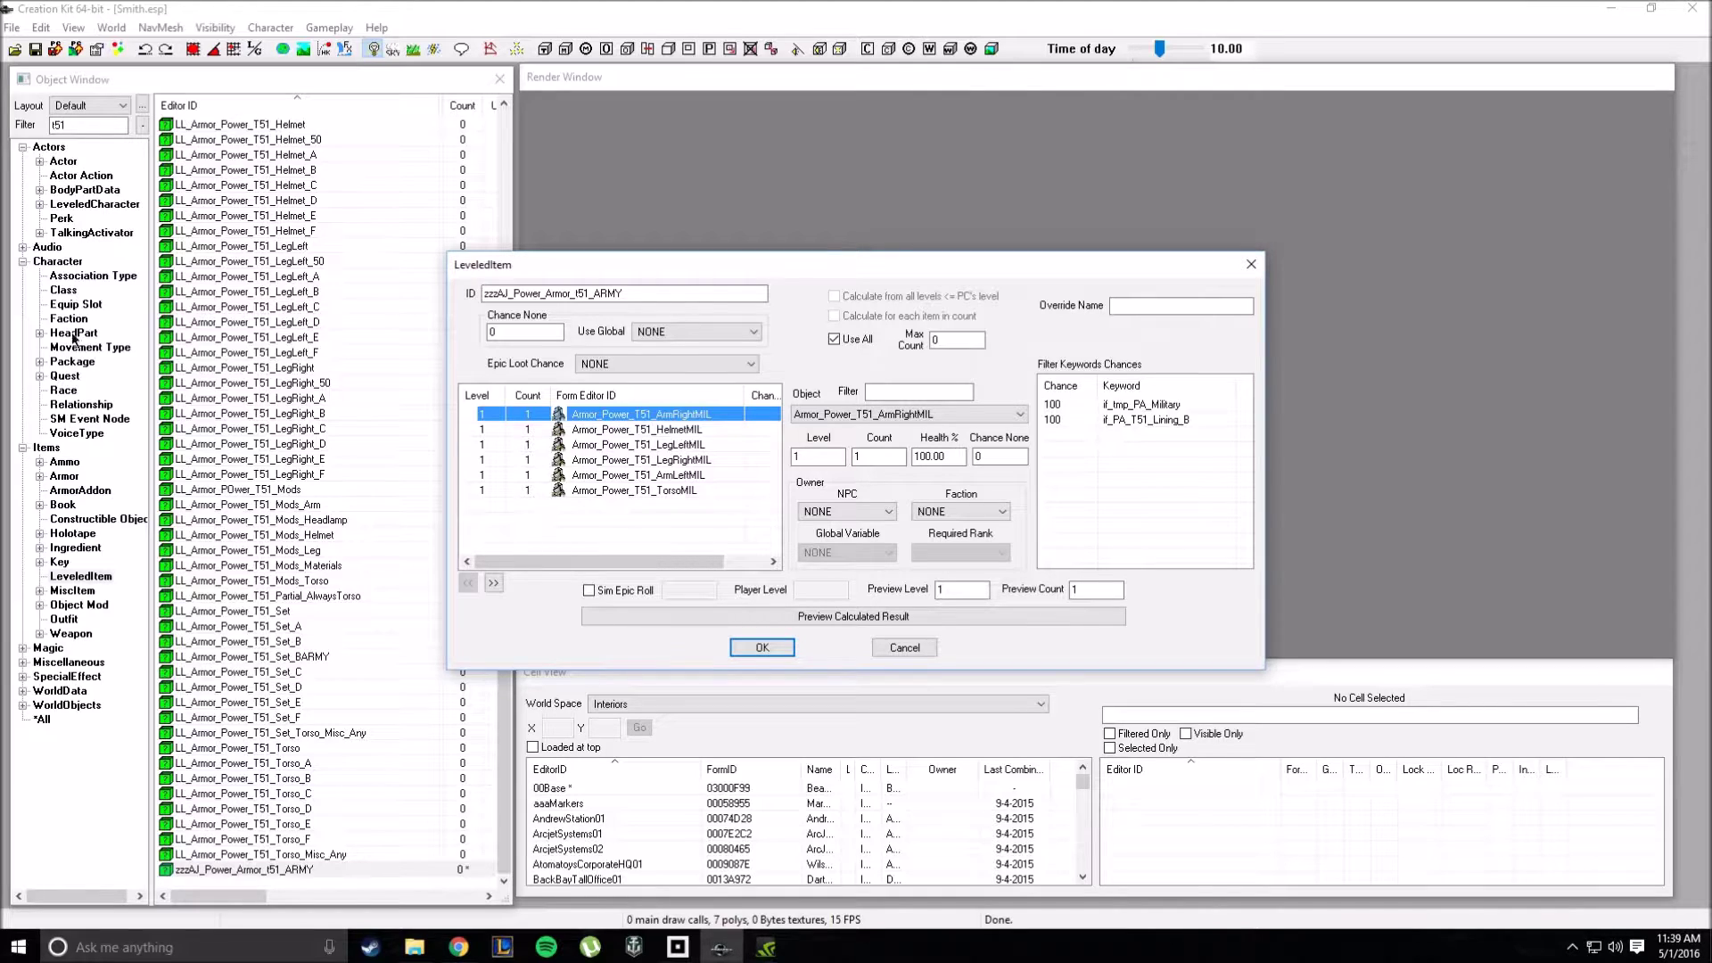
Step: Show the armor records beside the leveled item, filter them by Mil, and select Armor_Power_T51_TorsoMIL
left_click(61, 479)
left_click_drag(576, 277, 601, 88)
left_click(94, 122)
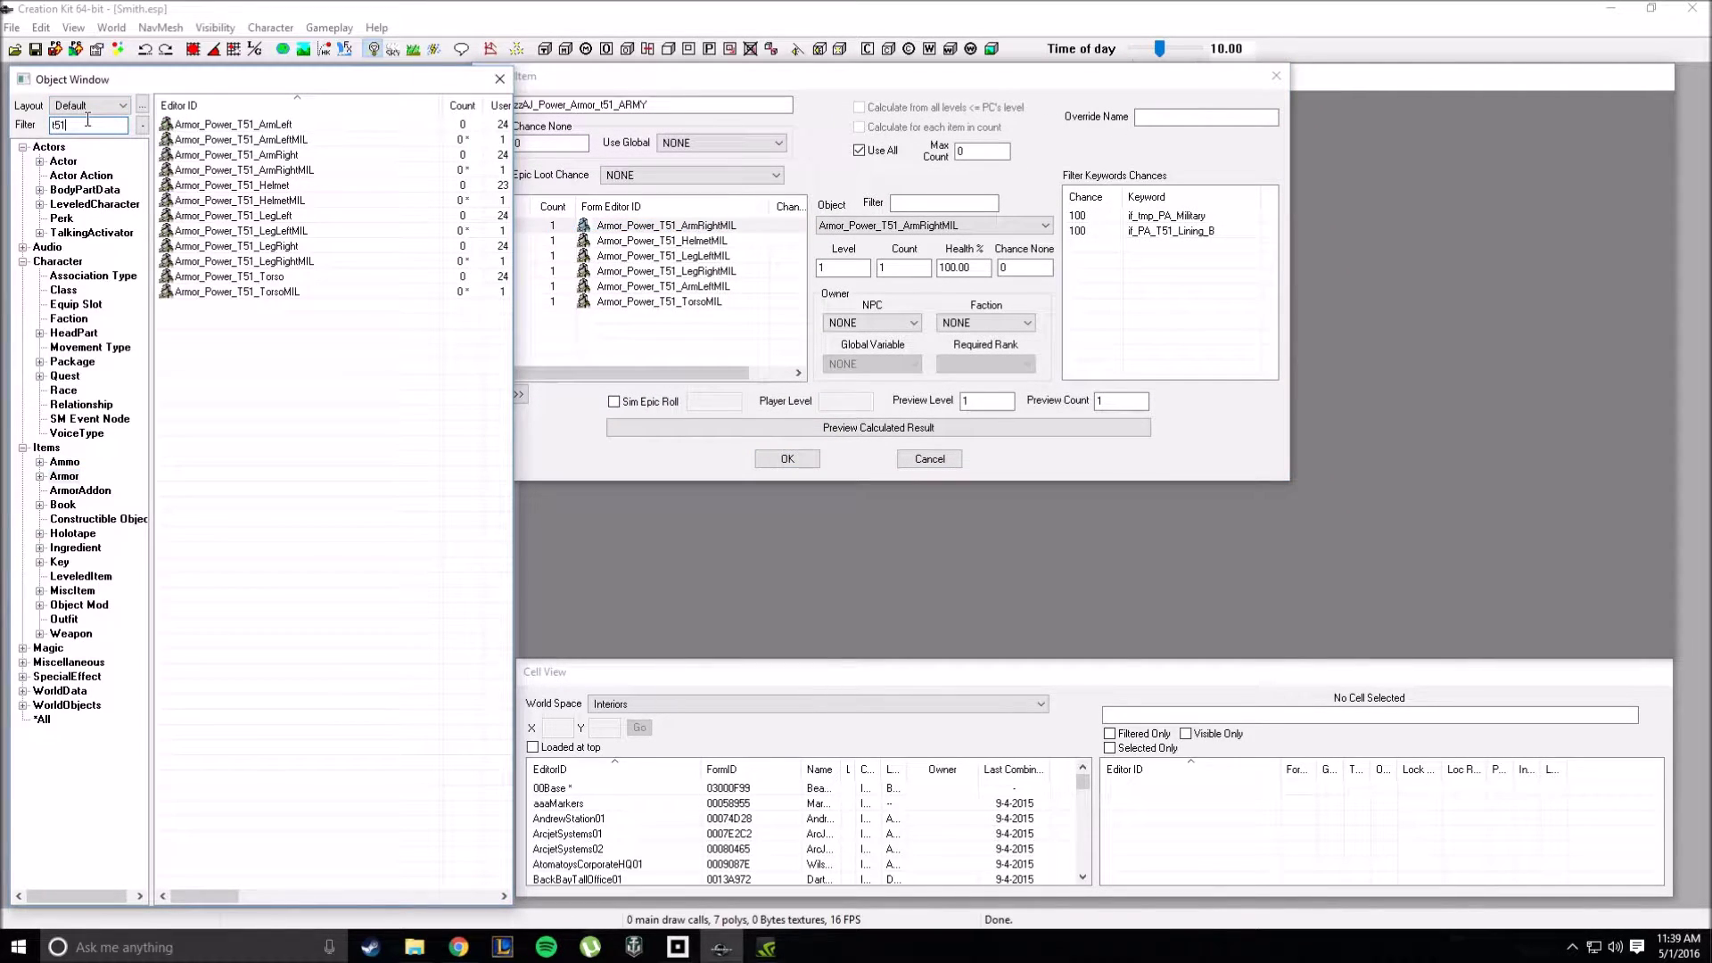
type("Mil")
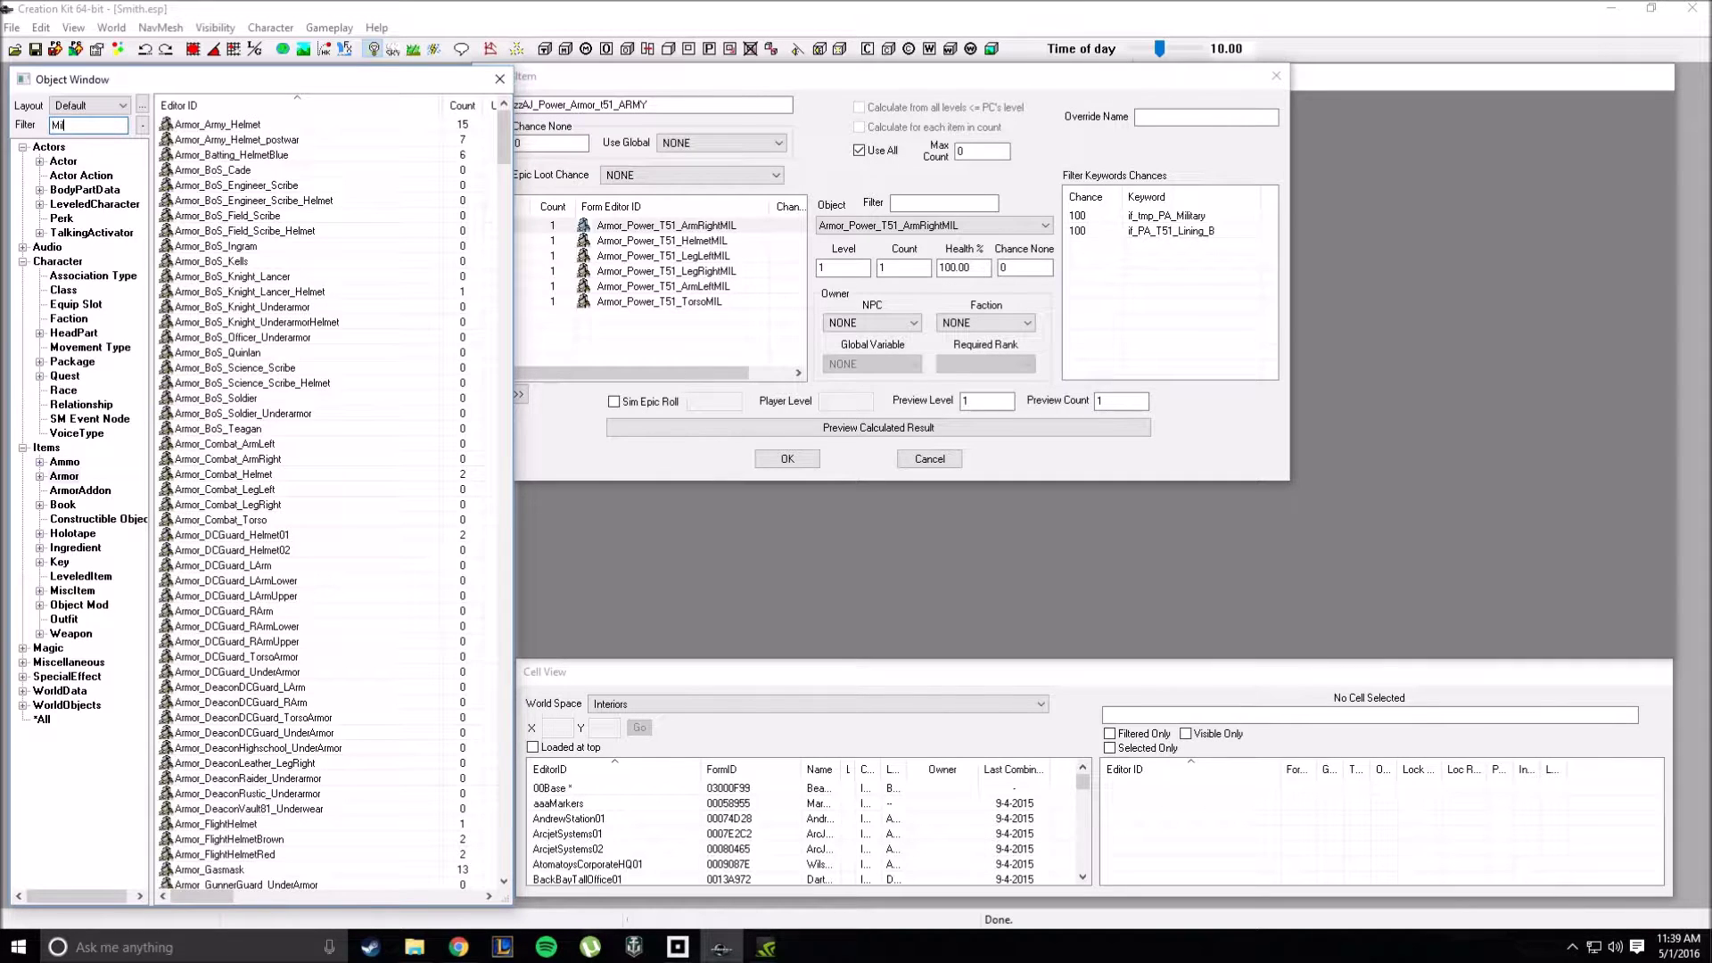
left_click(366, 200)
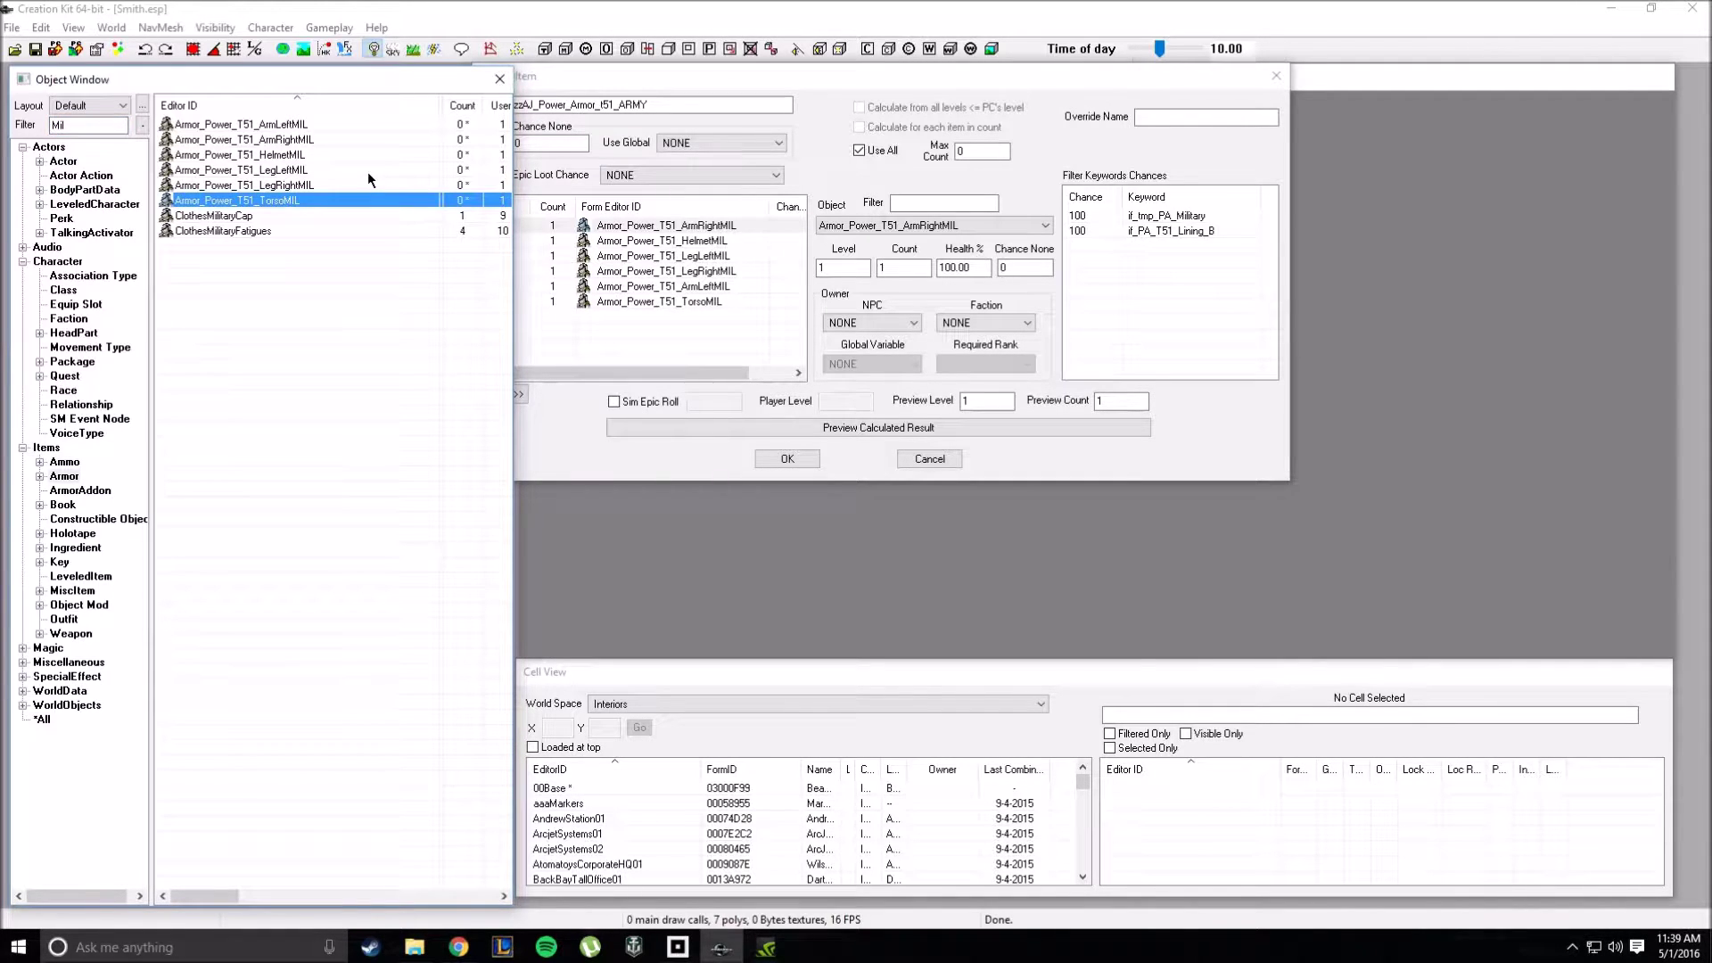
Step: Move the leveled item window clear of the armor list and narrow its Form Editor ID column
left_click(626, 330)
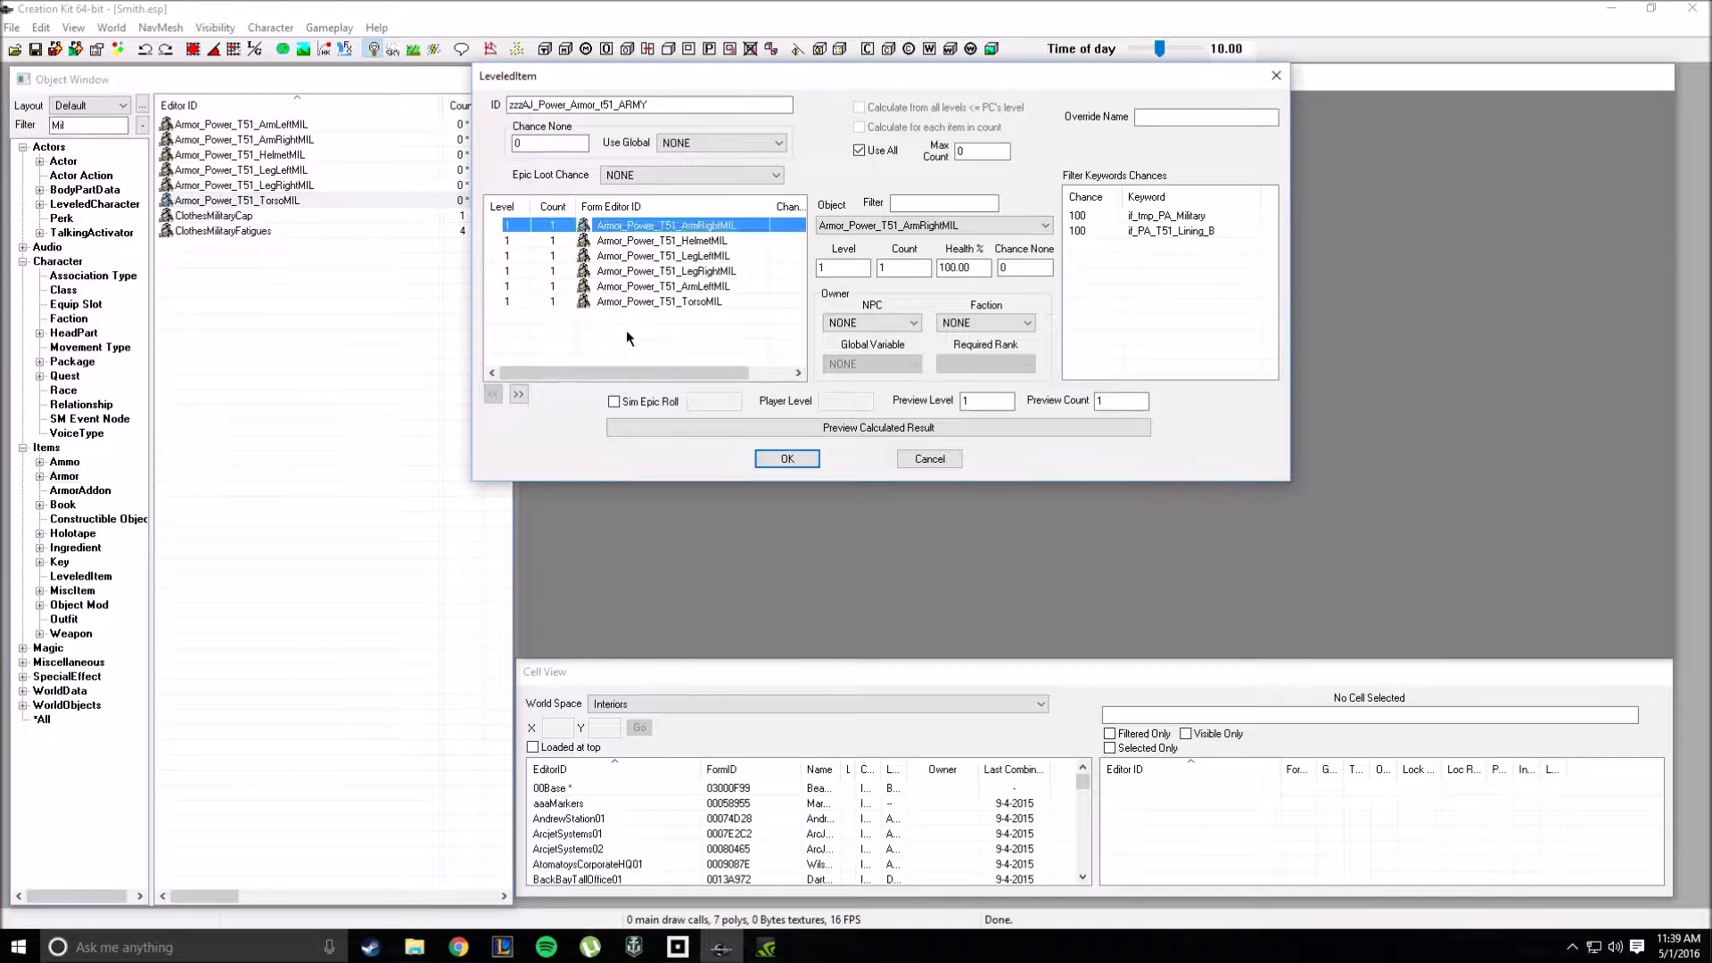
left_click_drag(772, 205, 741, 198)
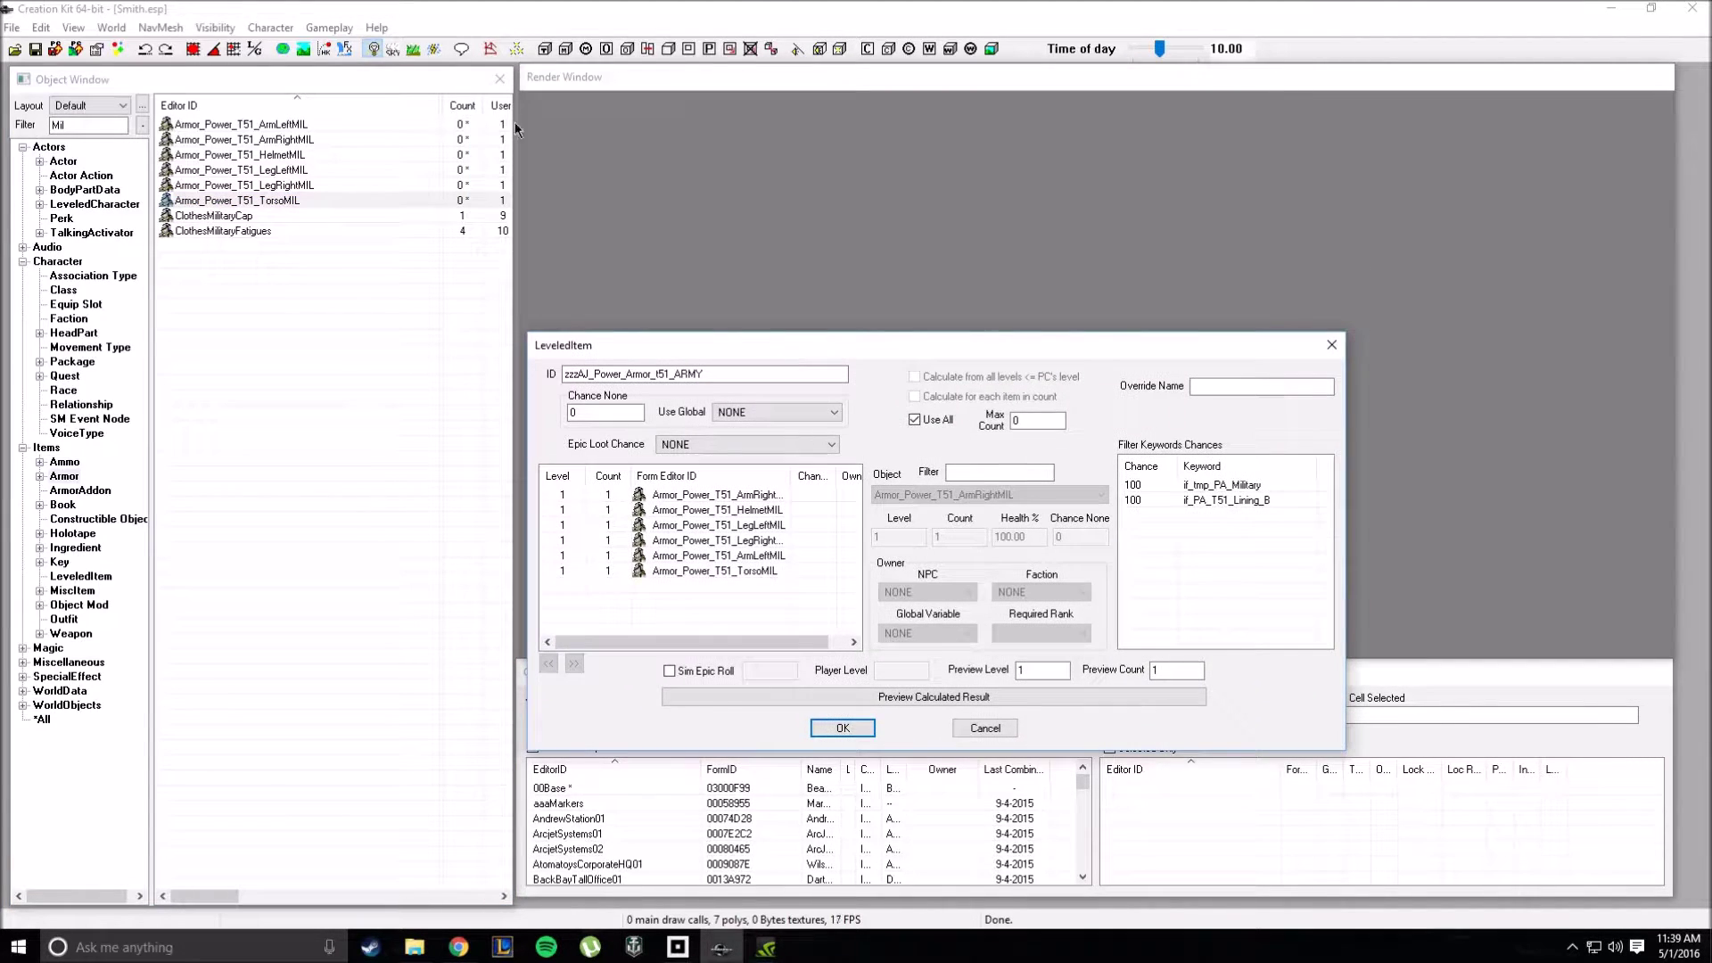
left_click_drag(726, 350, 723, 304)
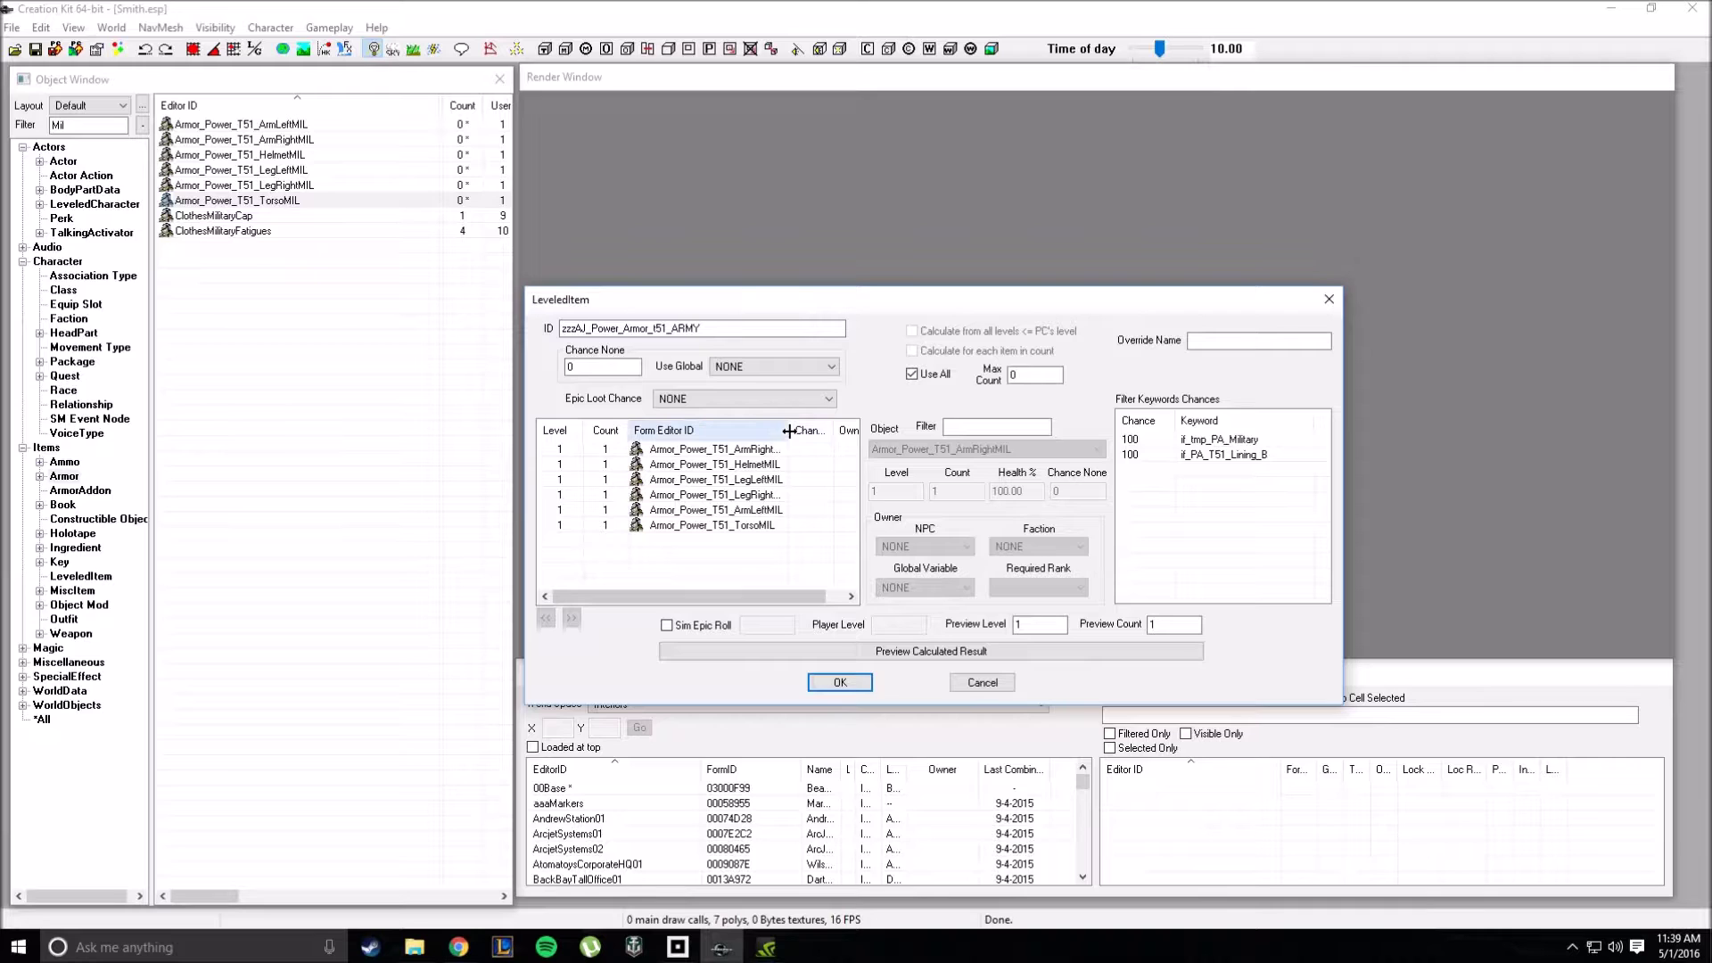
Step: Open the Armor_Power_T51_TorsoMIL record and bring up its Object Template
double_click(706, 526)
left_click_drag(731, 143, 670, 150)
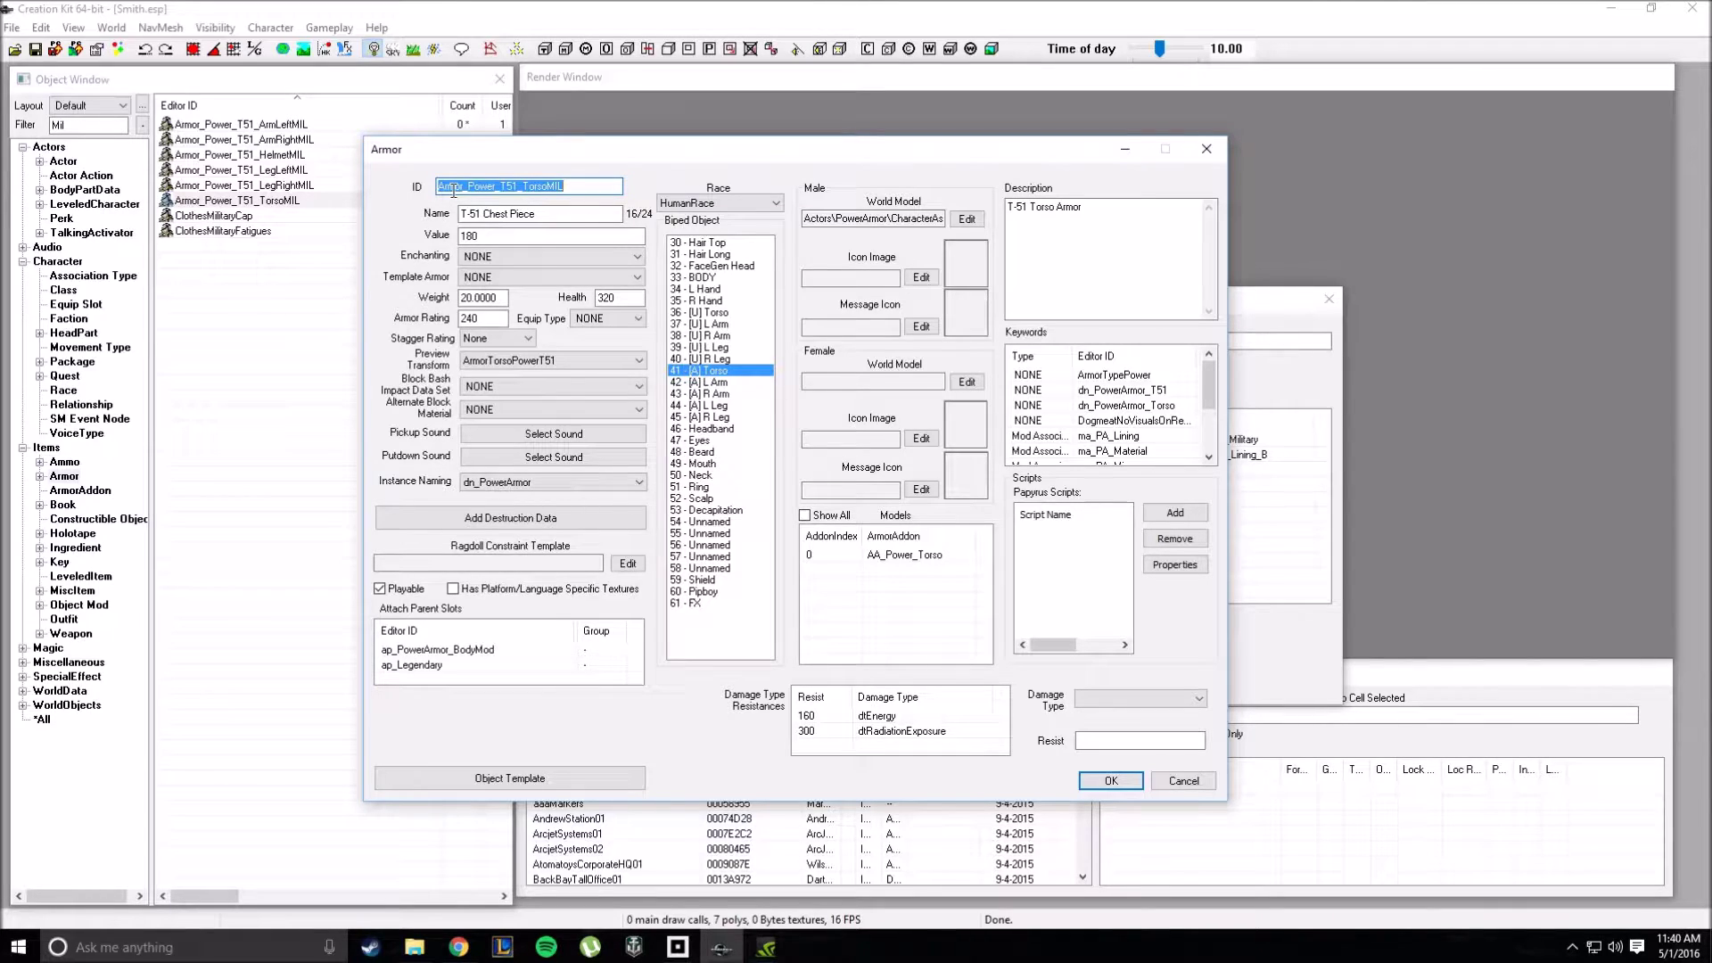
left_click(539, 770)
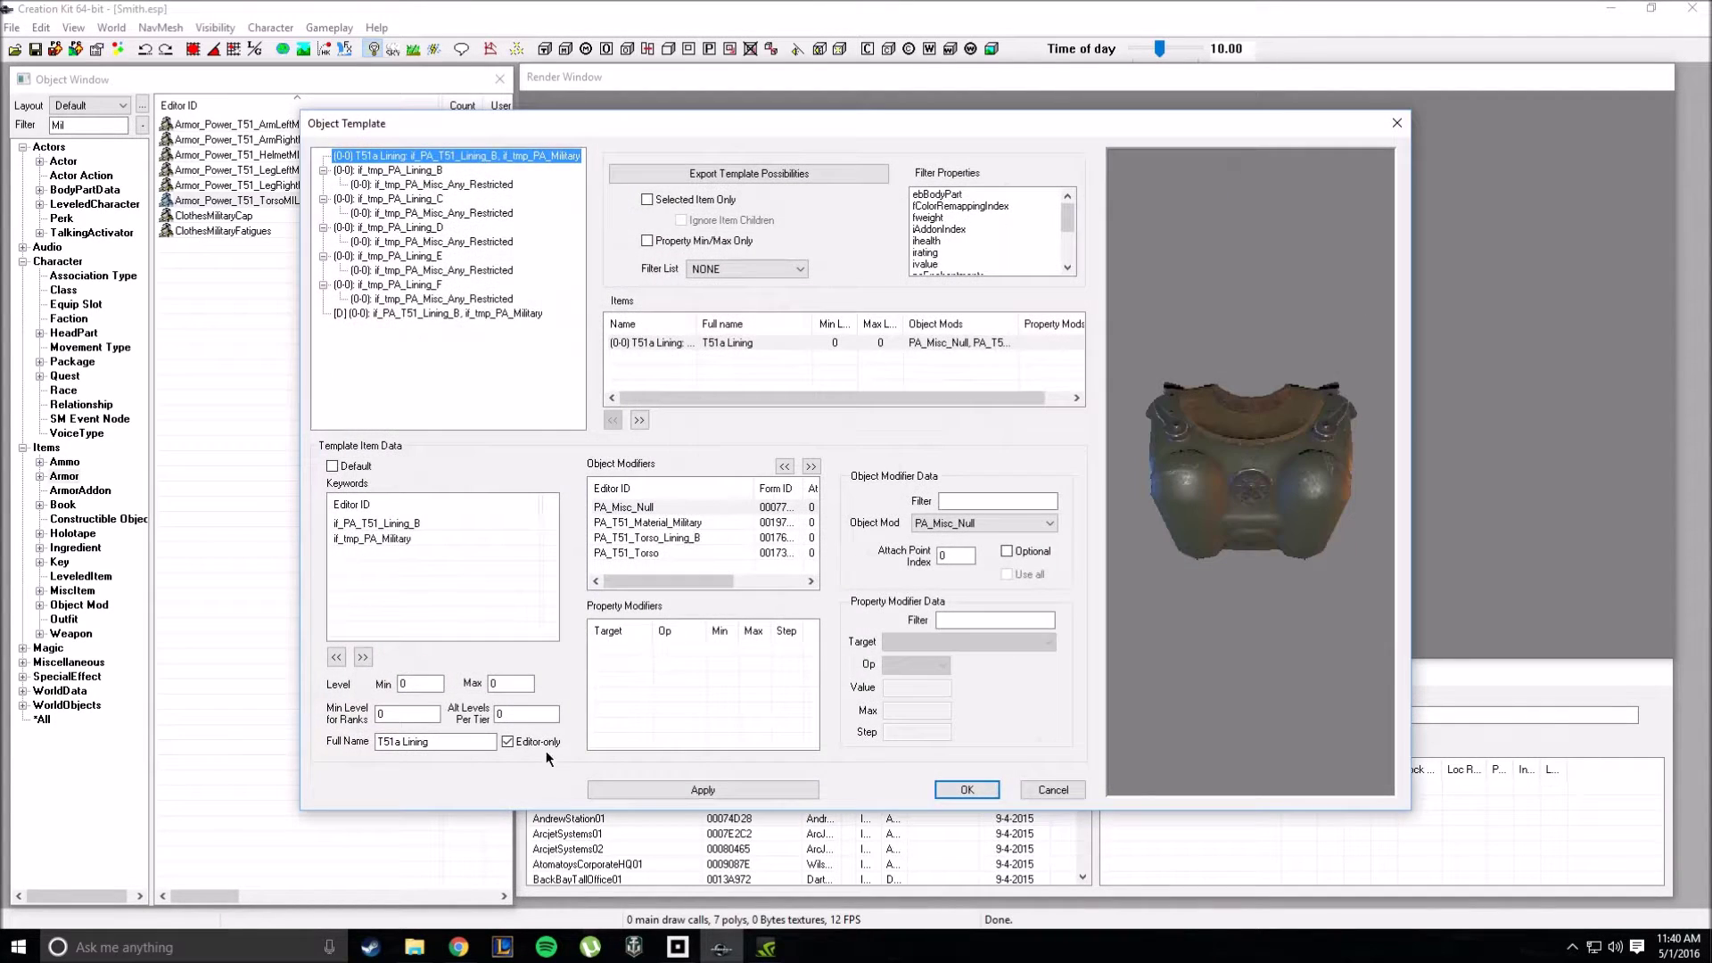
left_click_drag(697, 132, 700, 72)
Step: Examine the torso preview from several angles and compare the T51a Lining entry with the default if_PA_T51_Lining_B, if_tmp_PA_Military entry
mouse_move(692, 518)
left_mouse_down()
mouse_move(749, 530)
mouse_move(686, 523)
left_mouse_up()
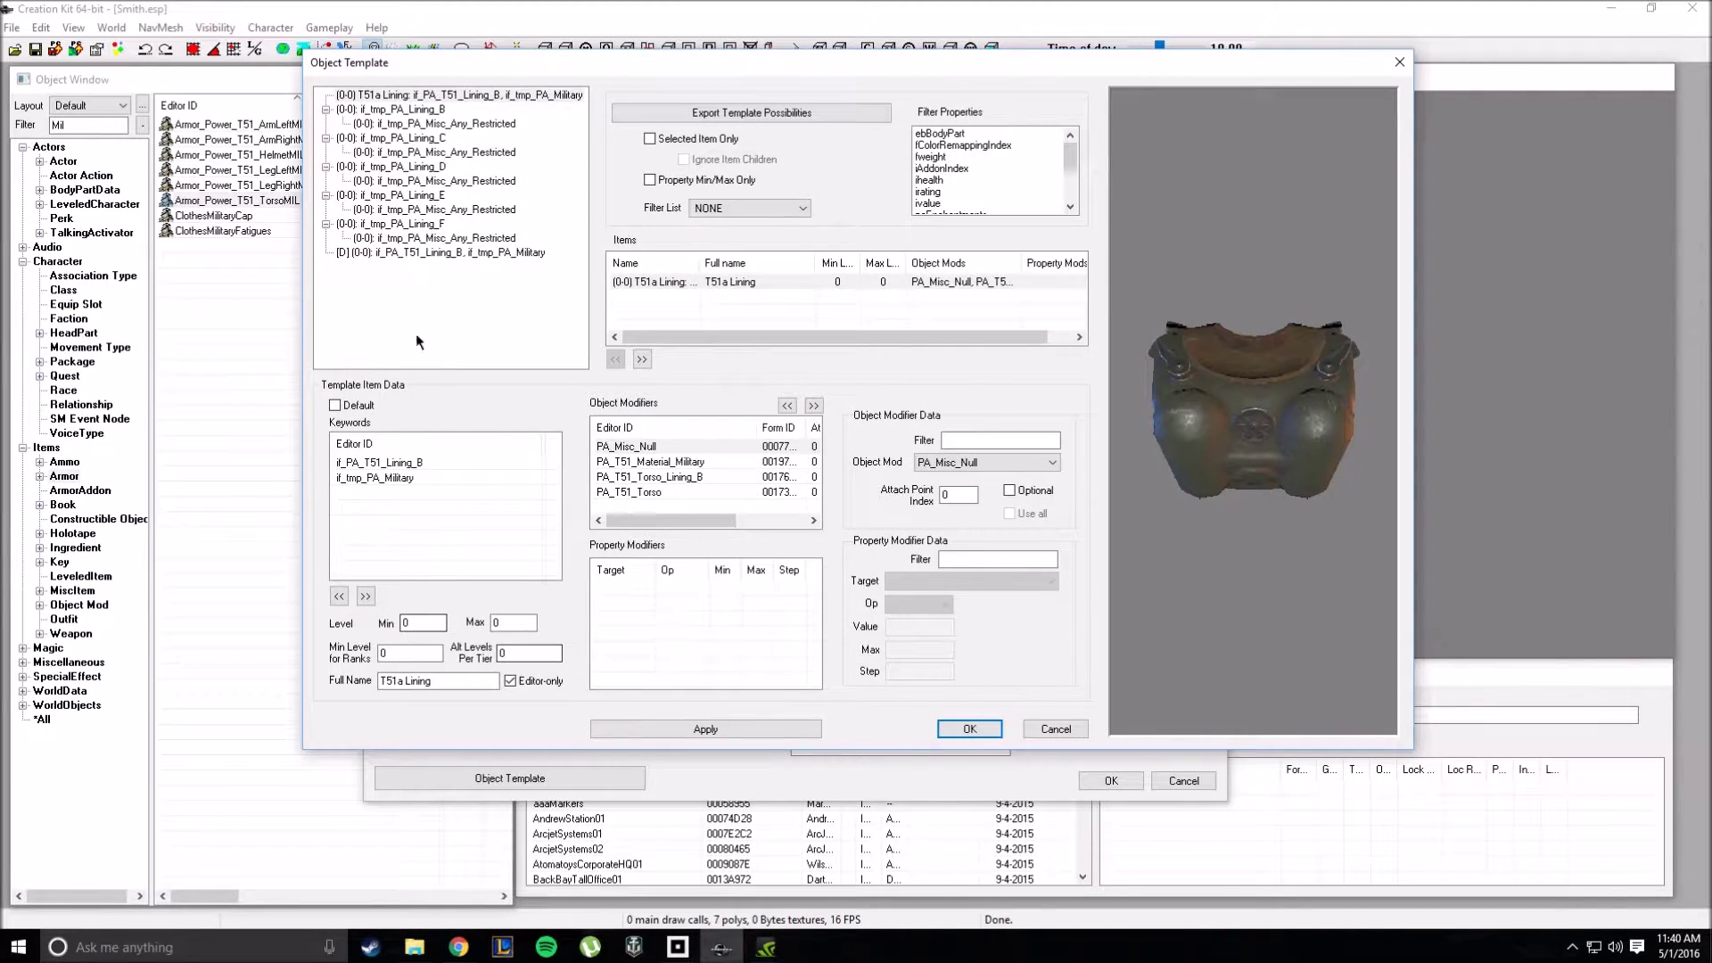
left_click_drag(1147, 394, 1165, 328)
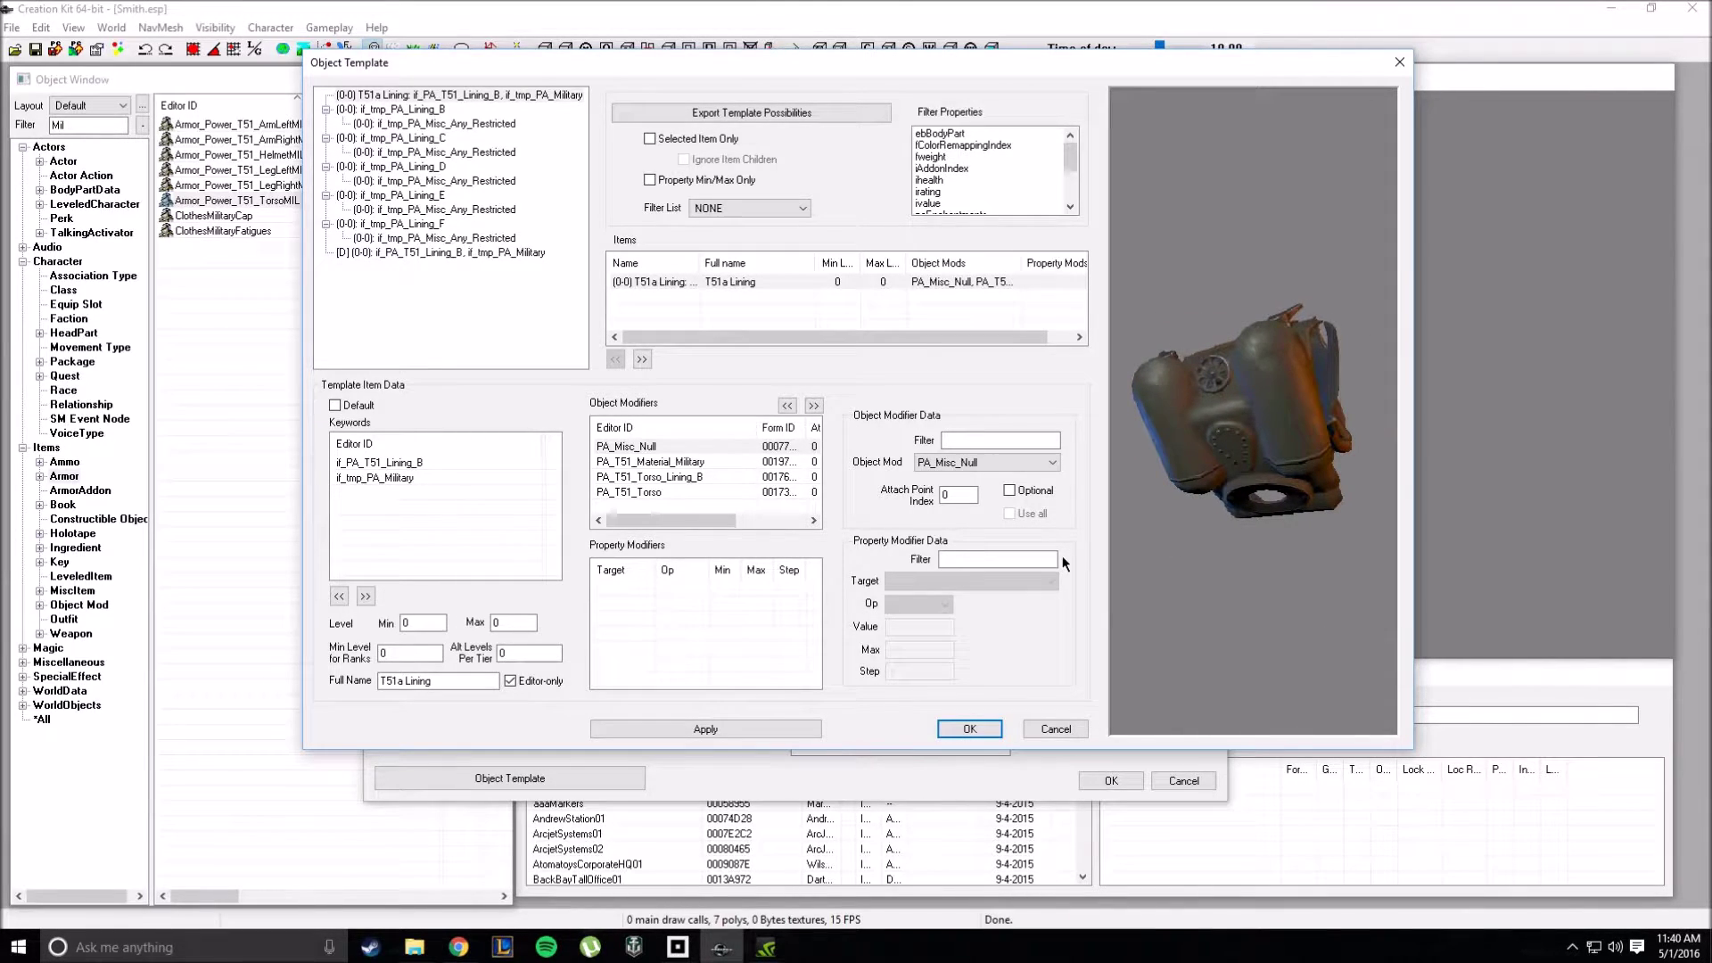
left_click_drag(1141, 500, 1328, 448)
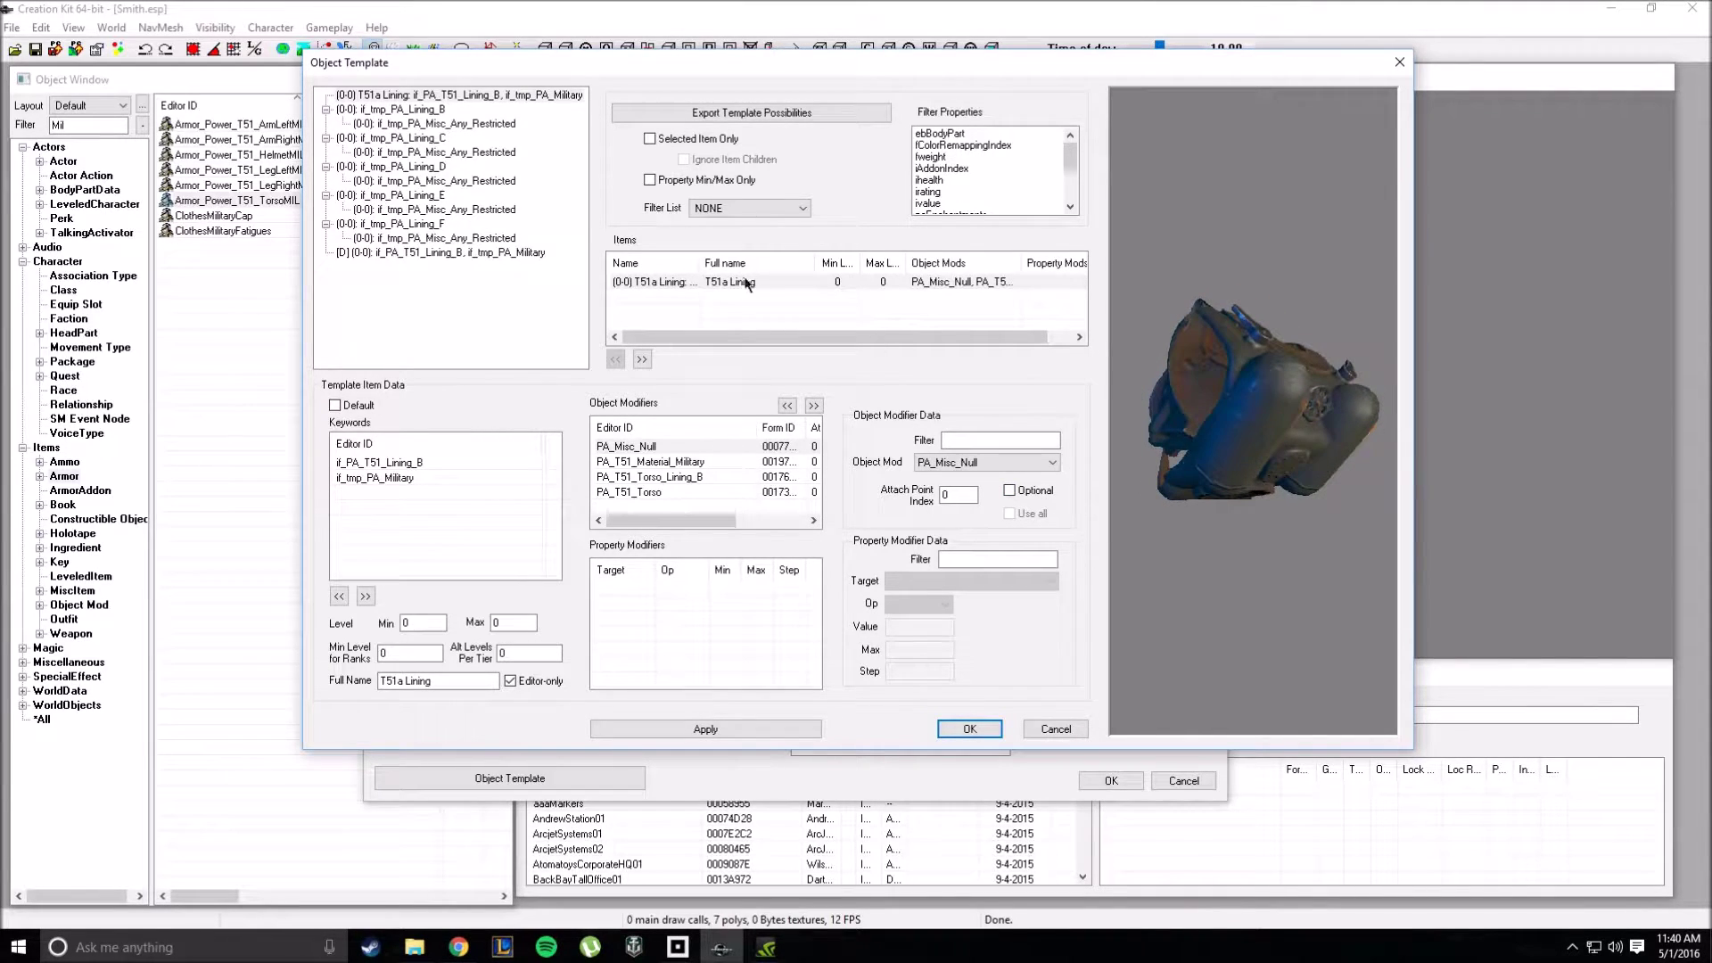
left_click(372, 96)
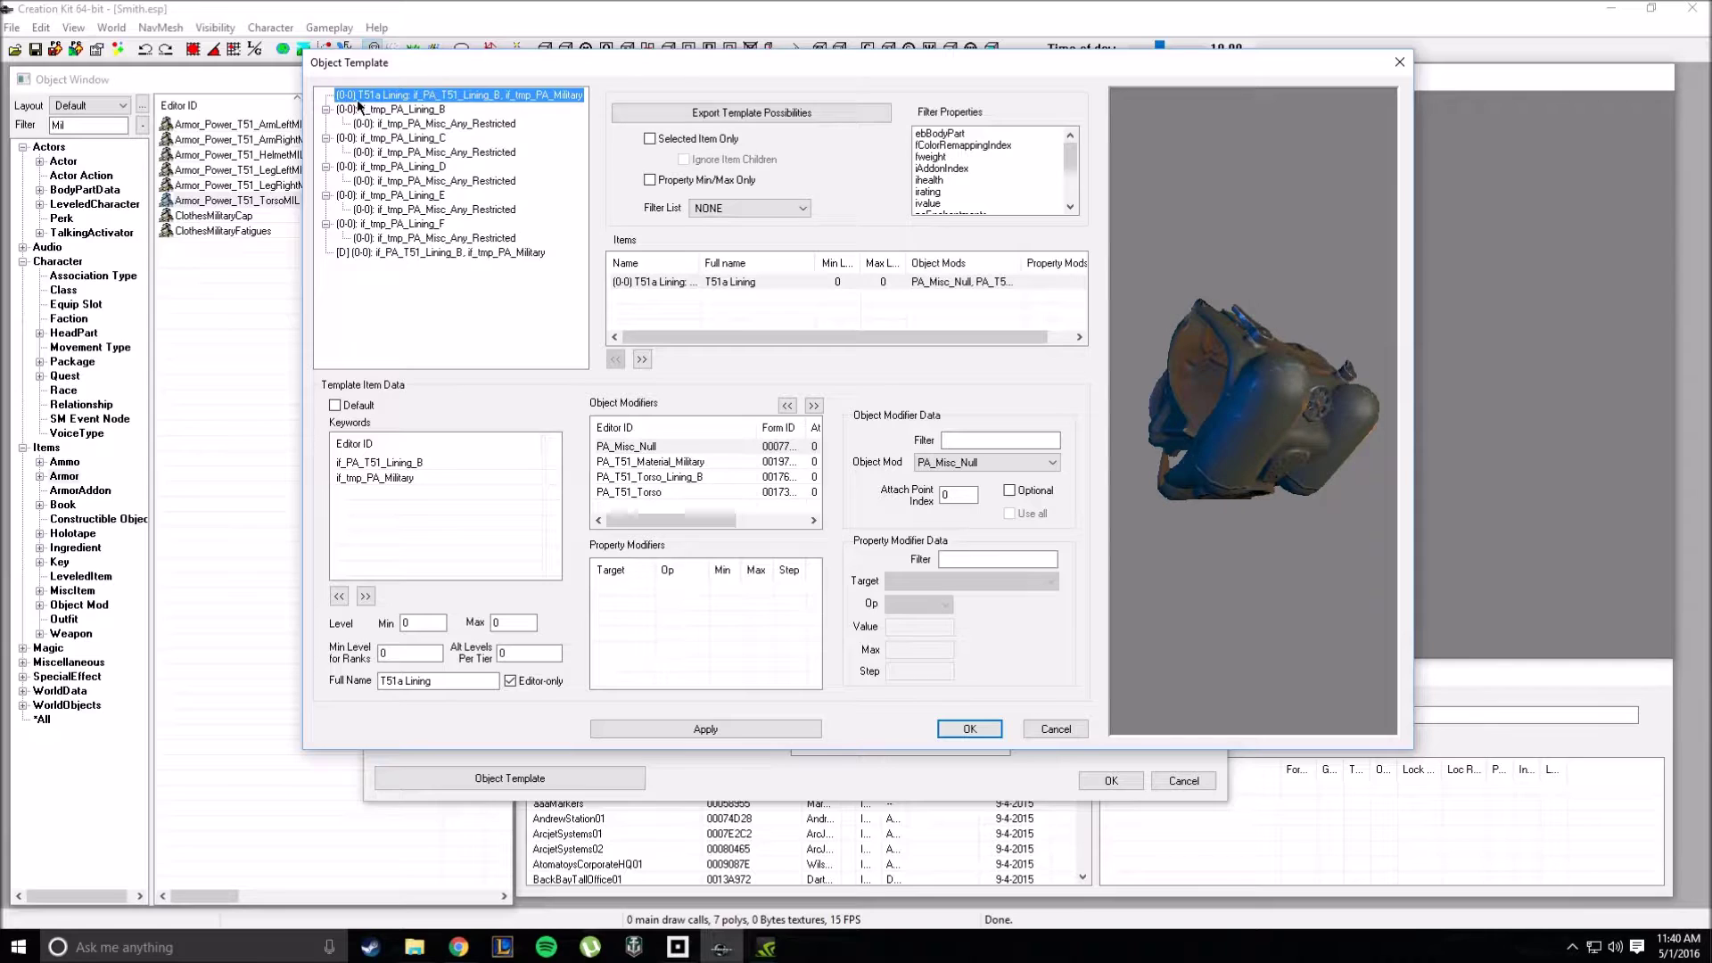
left_click(335, 406)
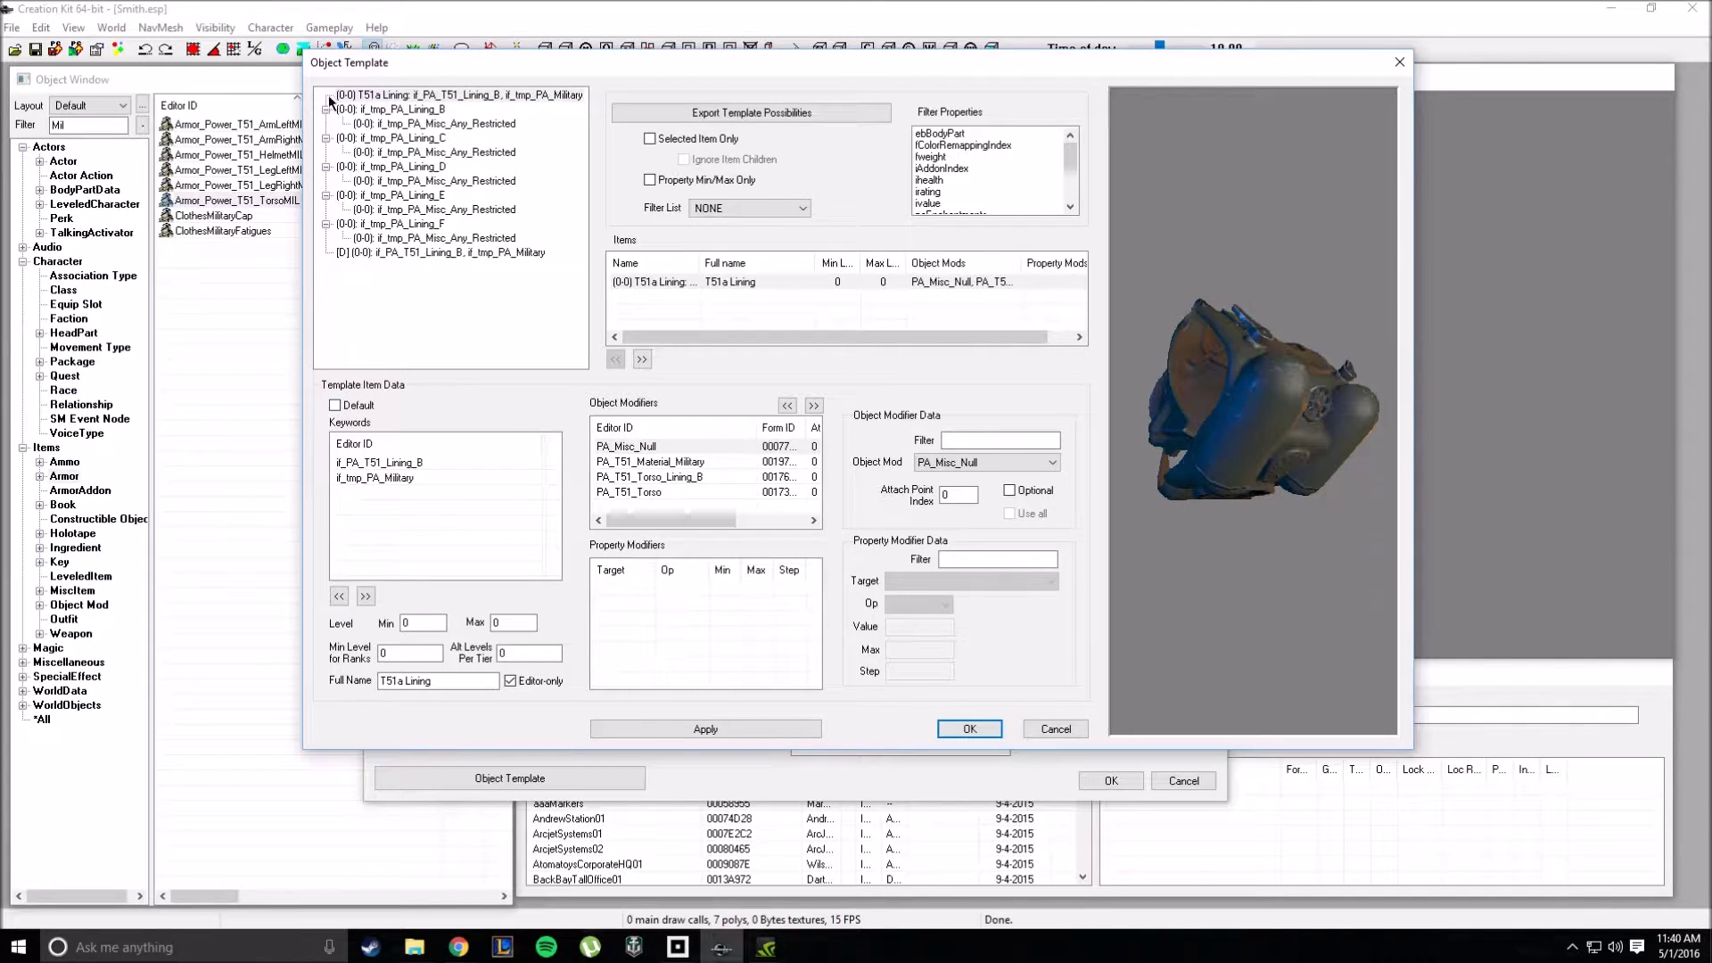
left_click(342, 253)
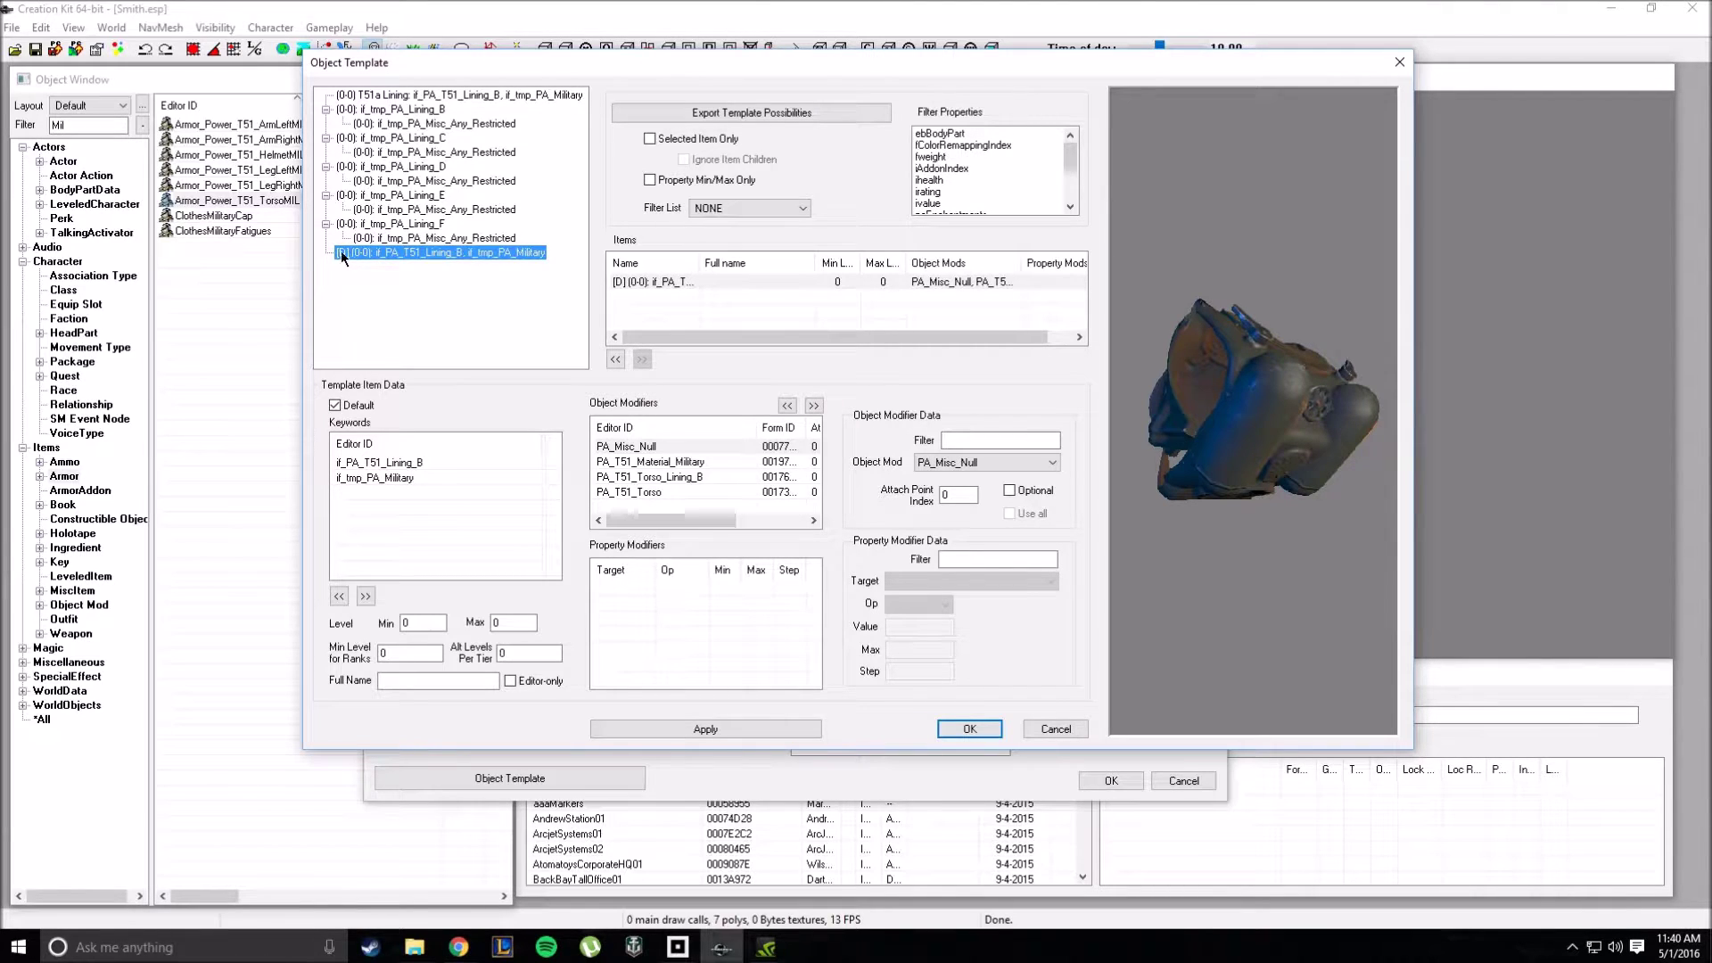
left_click(344, 96)
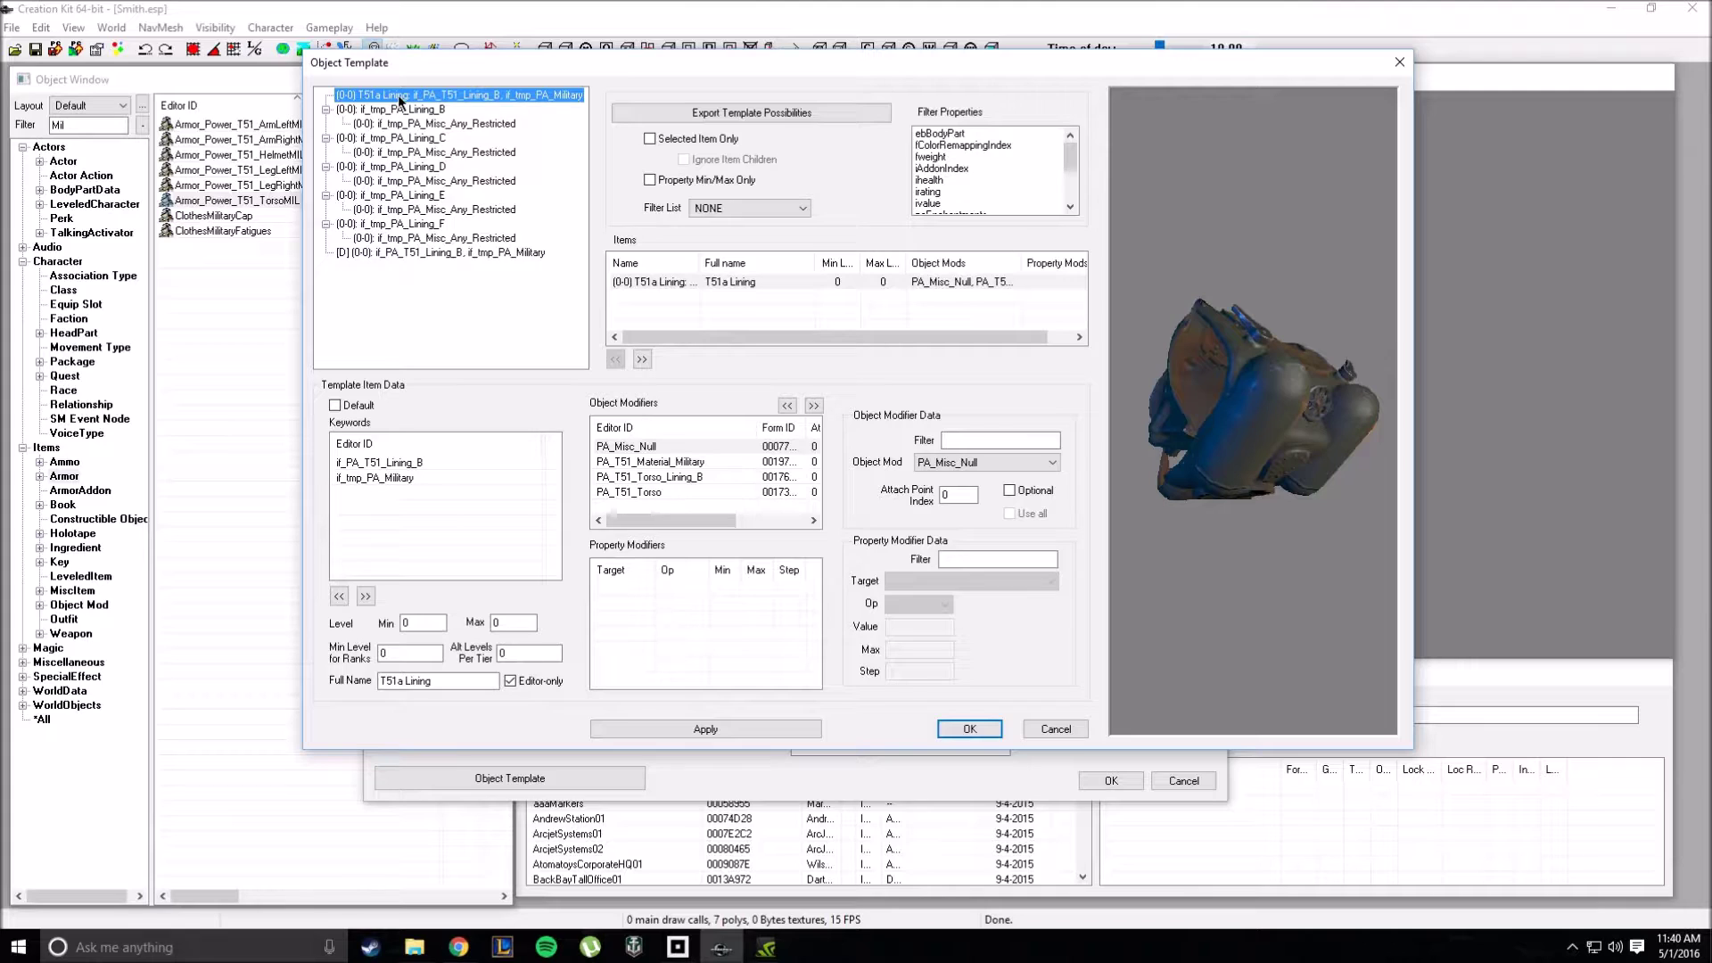
Step: Add a new empty entry to the torso's object template and mark it as Default
right_click(368, 293)
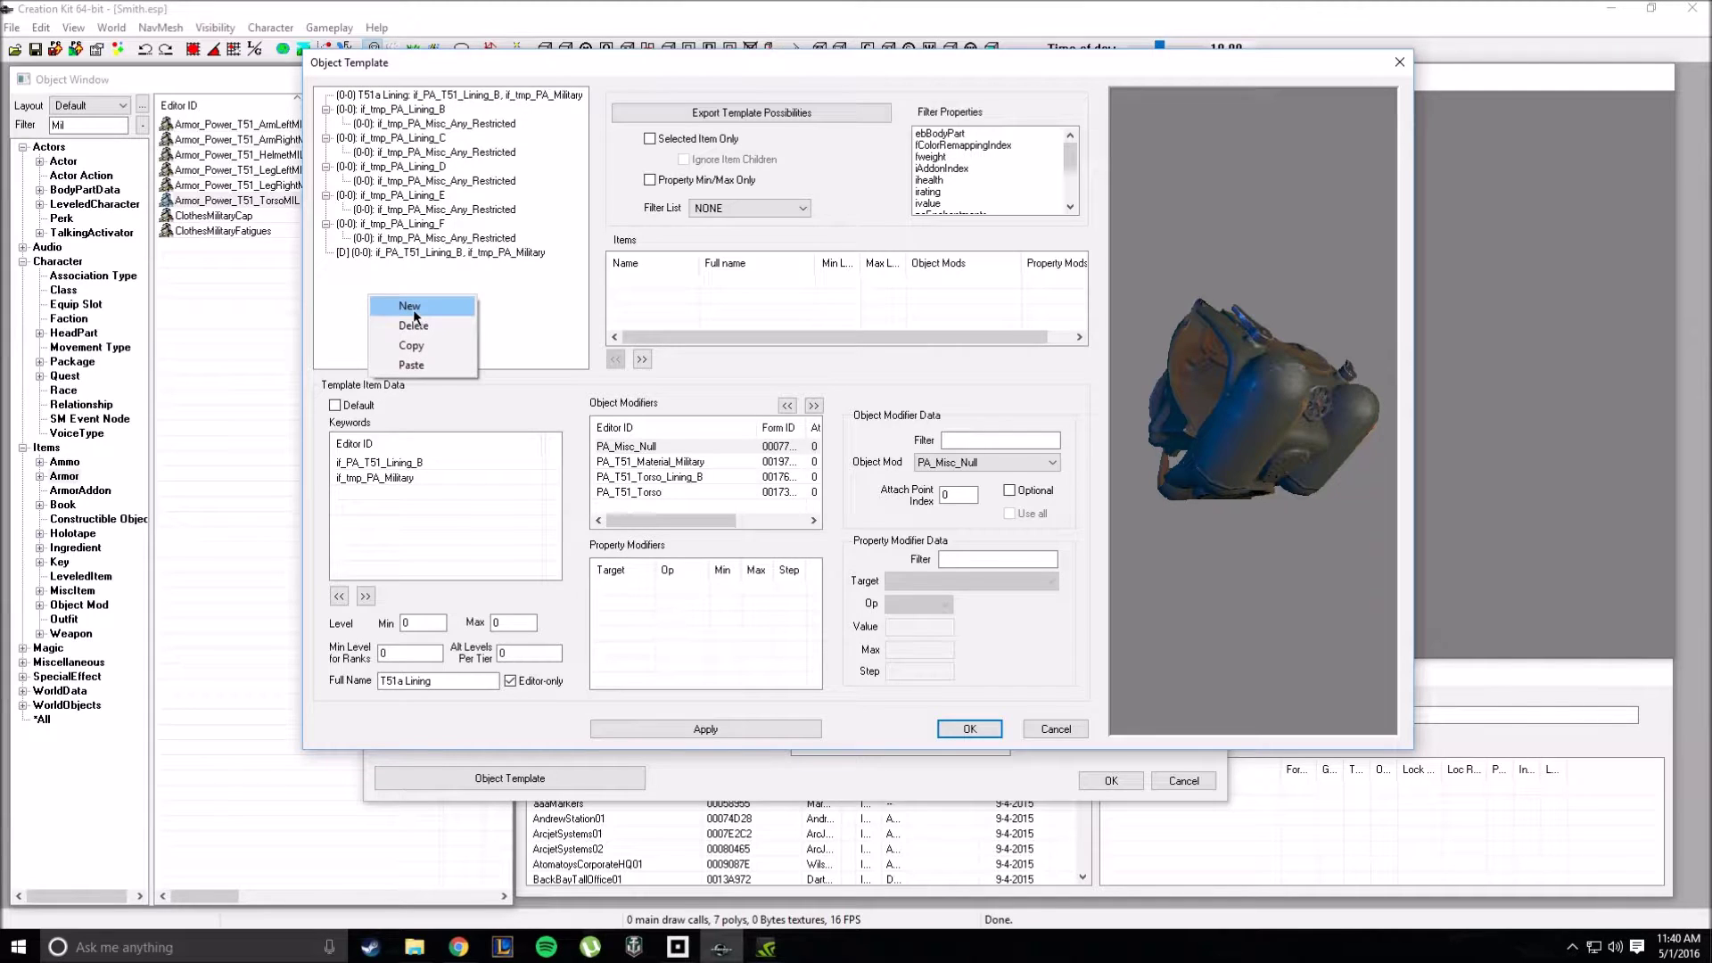
left_click(413, 308)
left_click(346, 267)
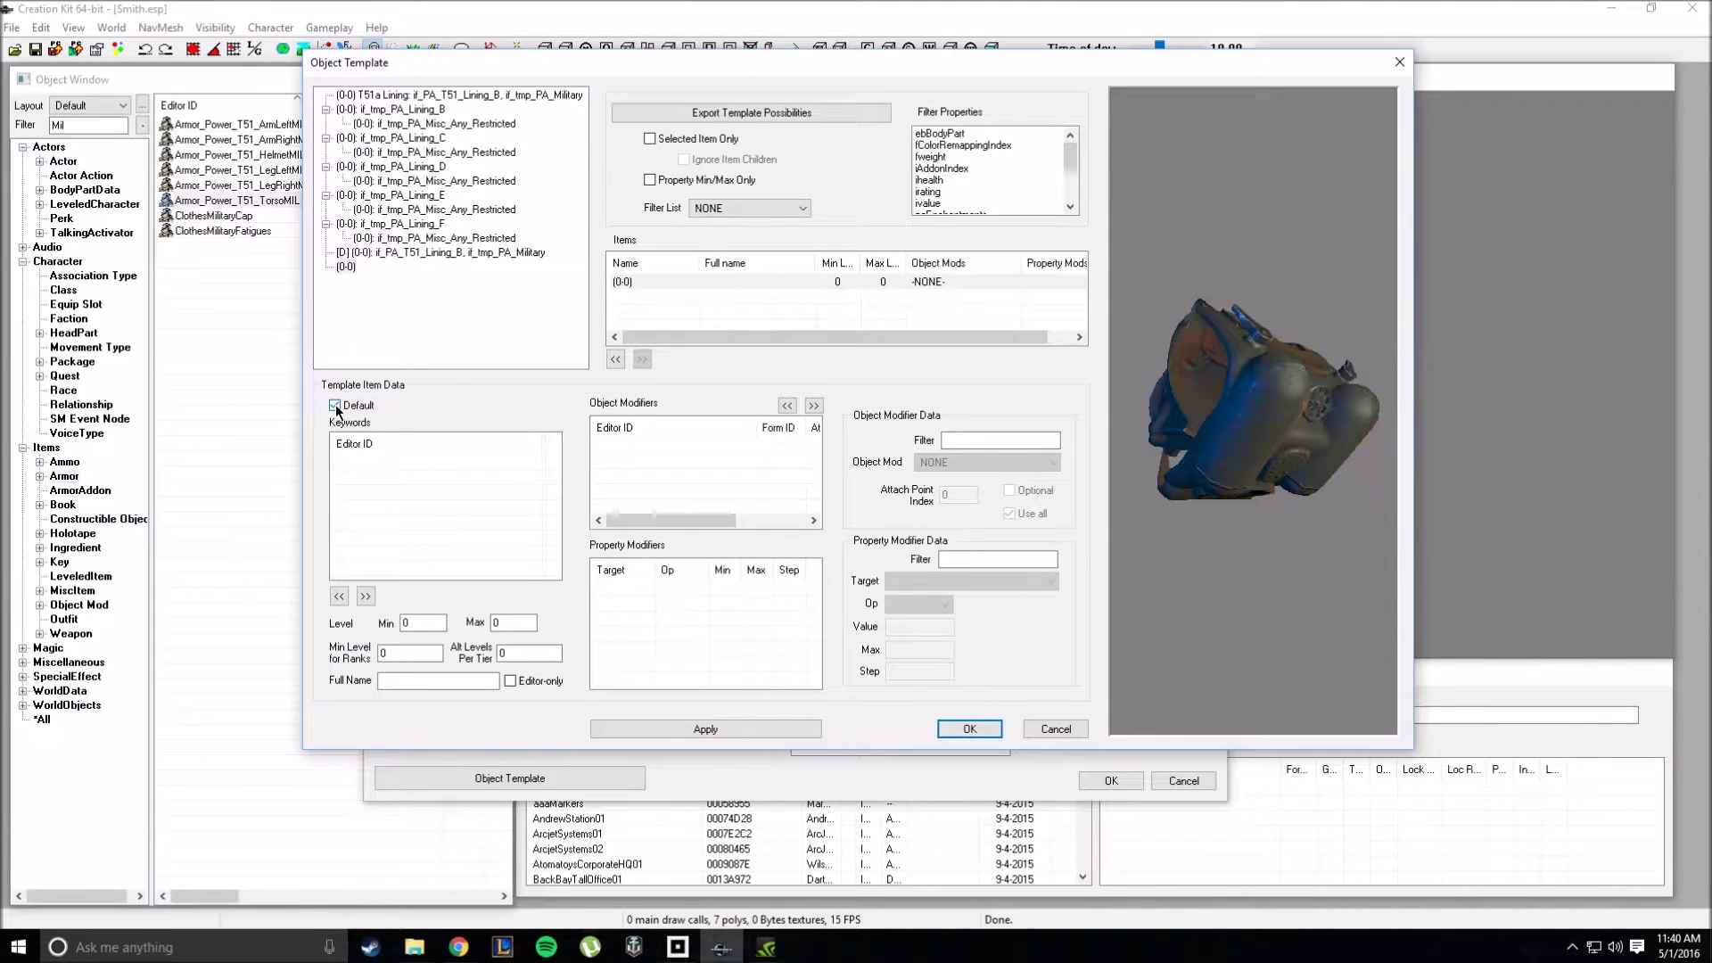
Step: Examine the keywords and object modifiers of the existing lining entries and their if_tmp_PA_Misc_Any_Restricted sub-entries
left_click(368, 253)
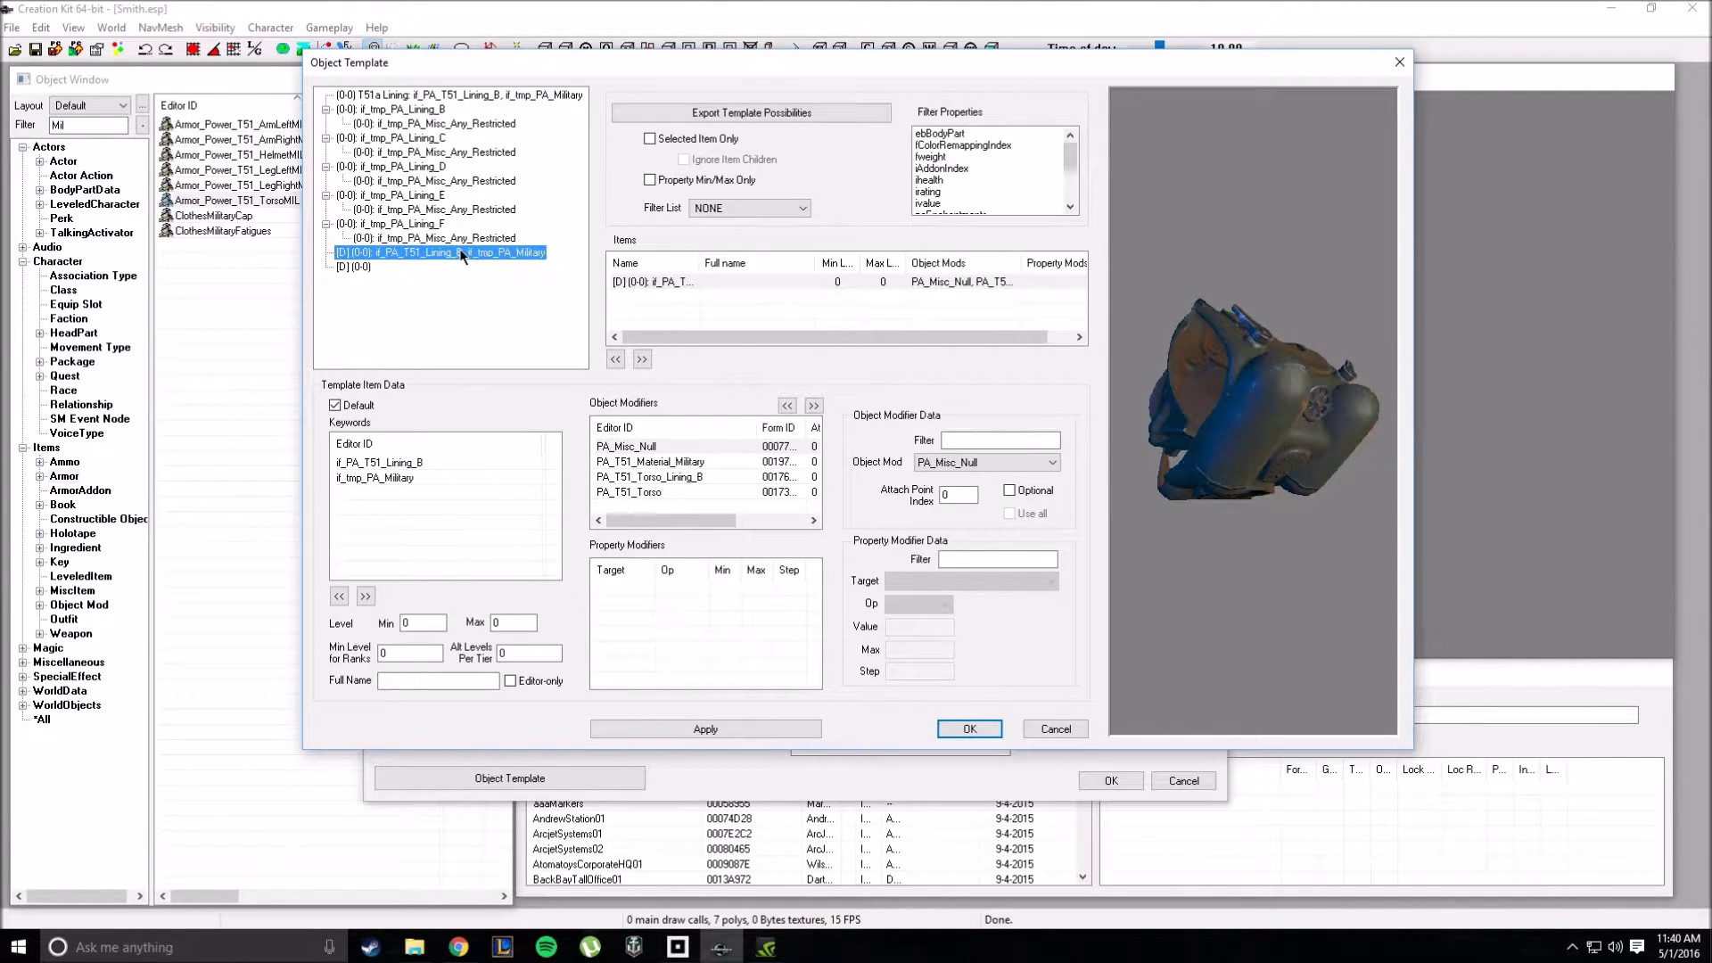
left_click(392, 110)
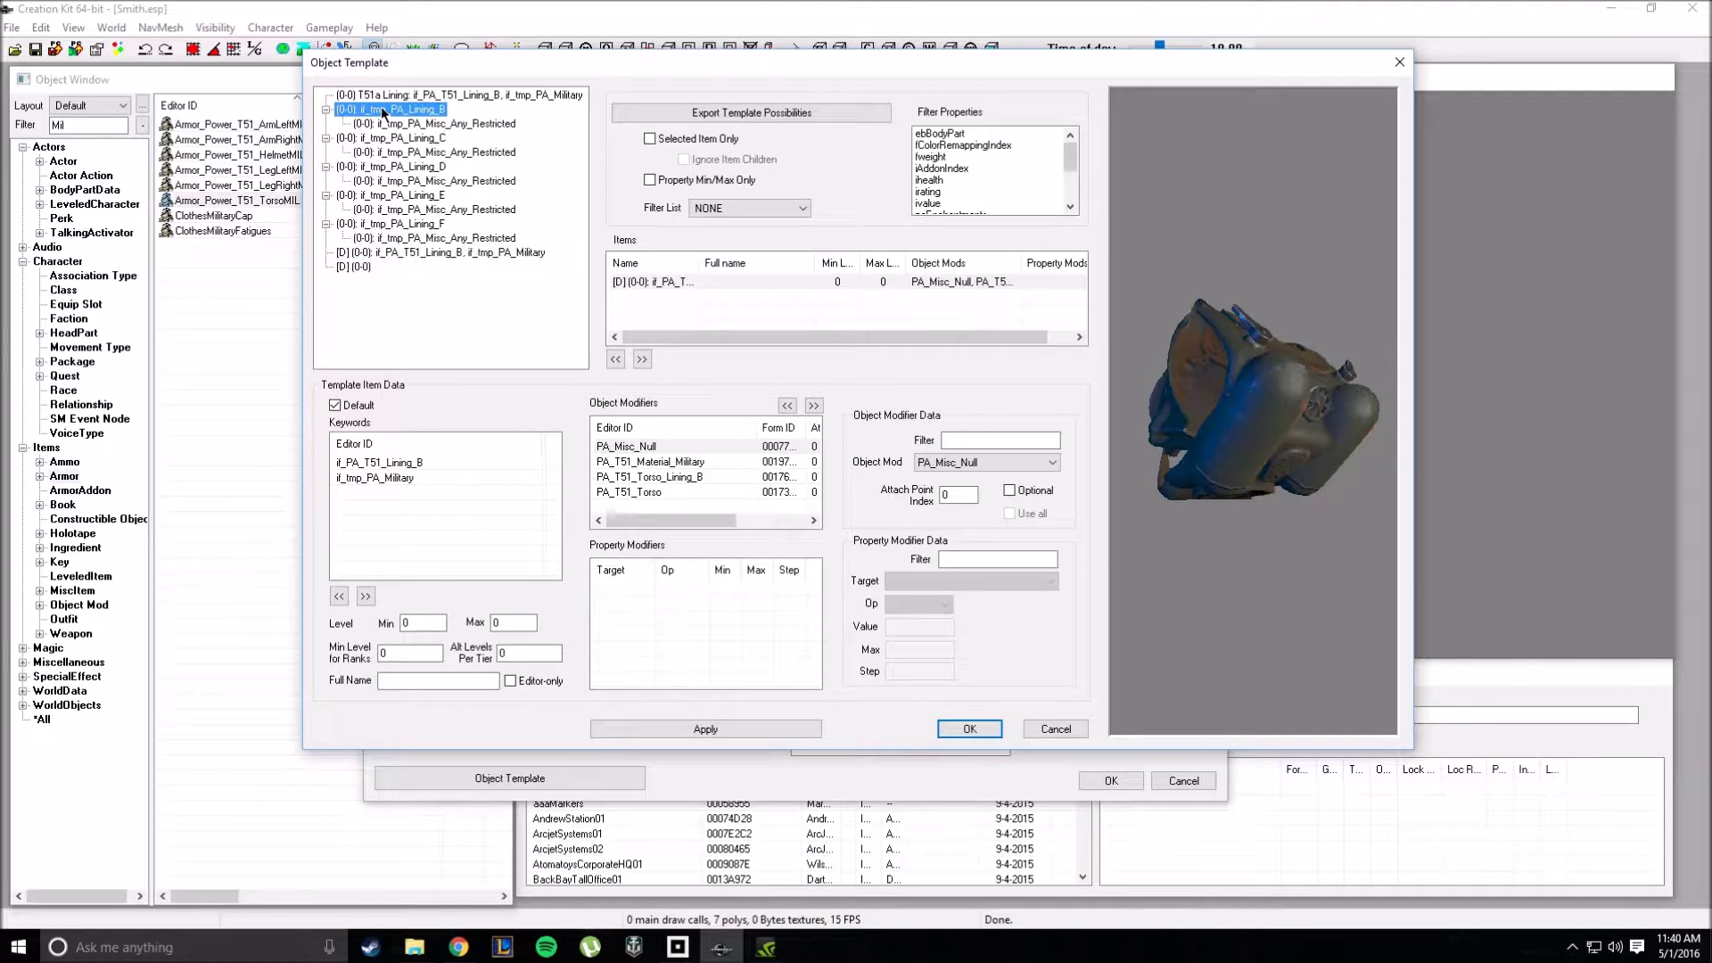
left_click(405, 168)
left_click(431, 210)
left_click(438, 152)
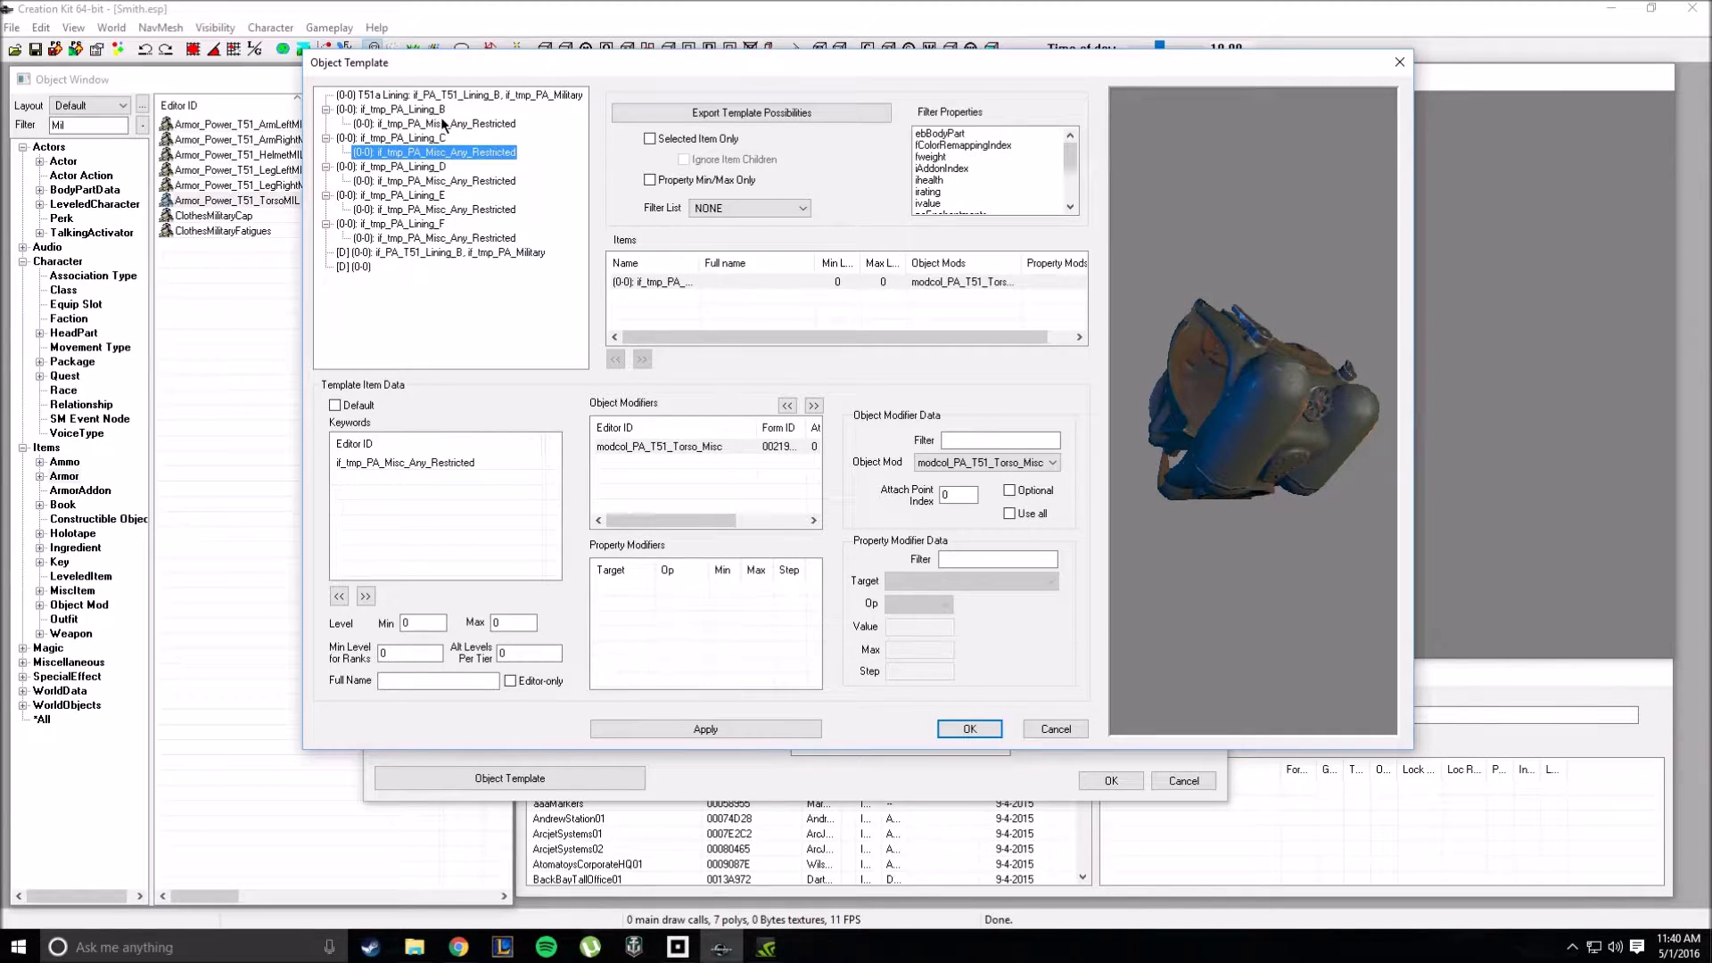
left_click(443, 123)
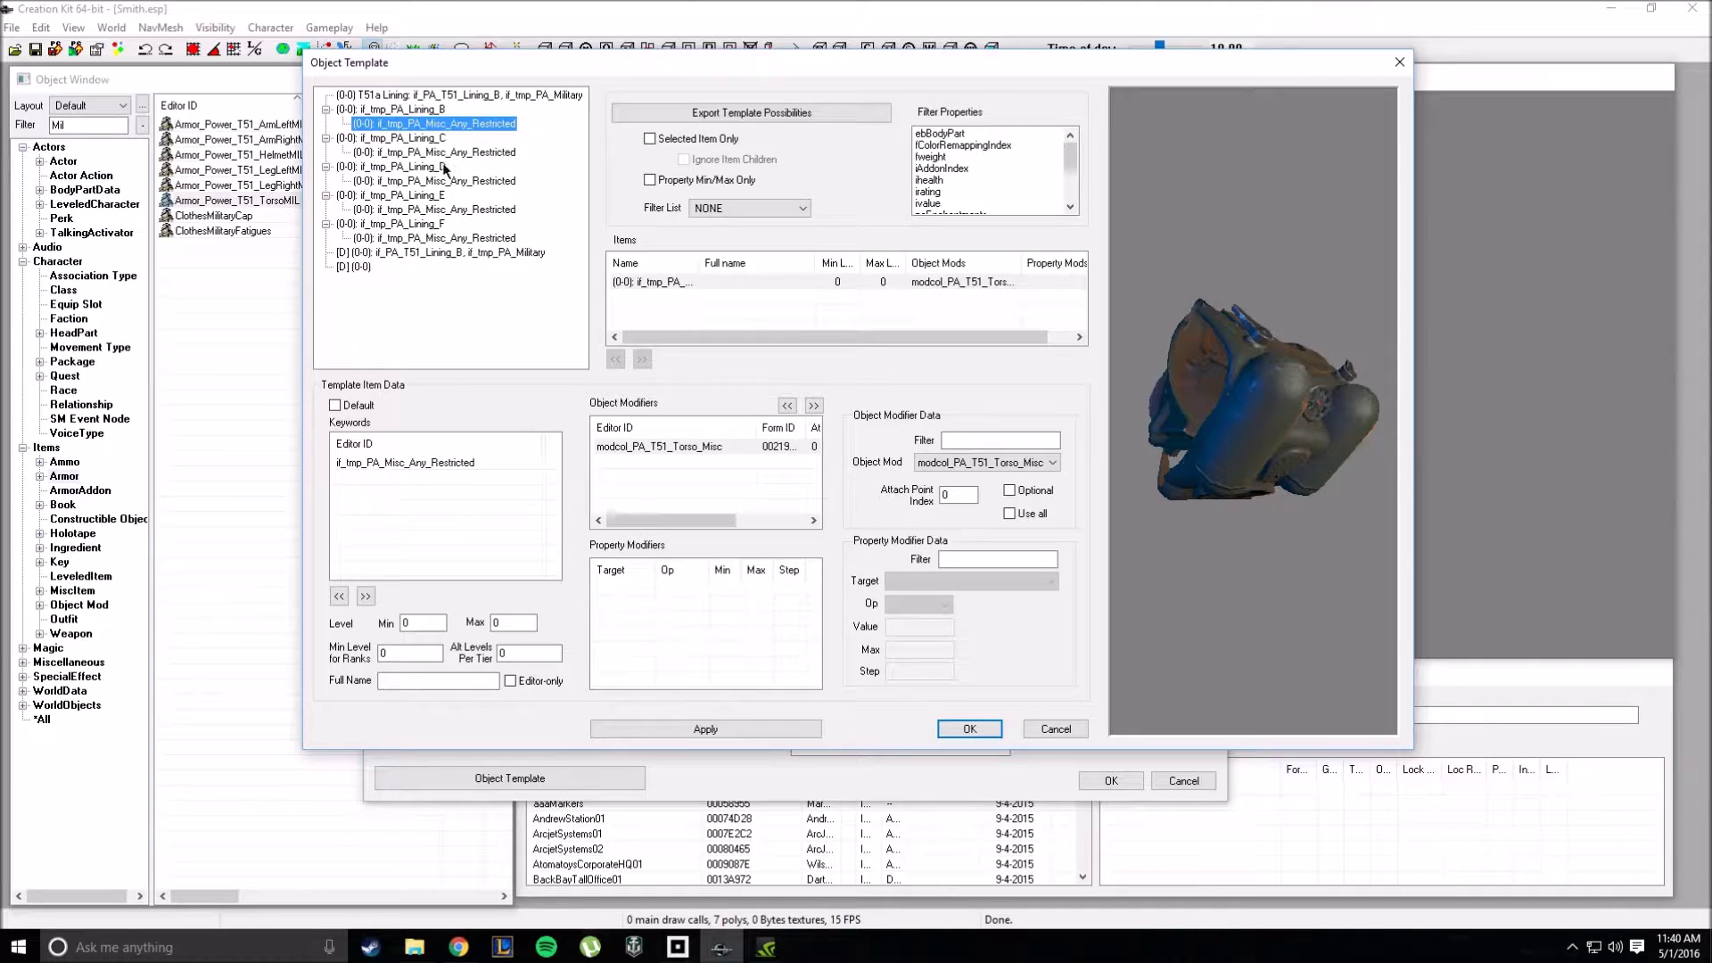
Step: Copy the if_tmp_PA_Lining_D keyword from the Lining_D entry into the new empty default entry
left_click(443, 168)
left_click(420, 463)
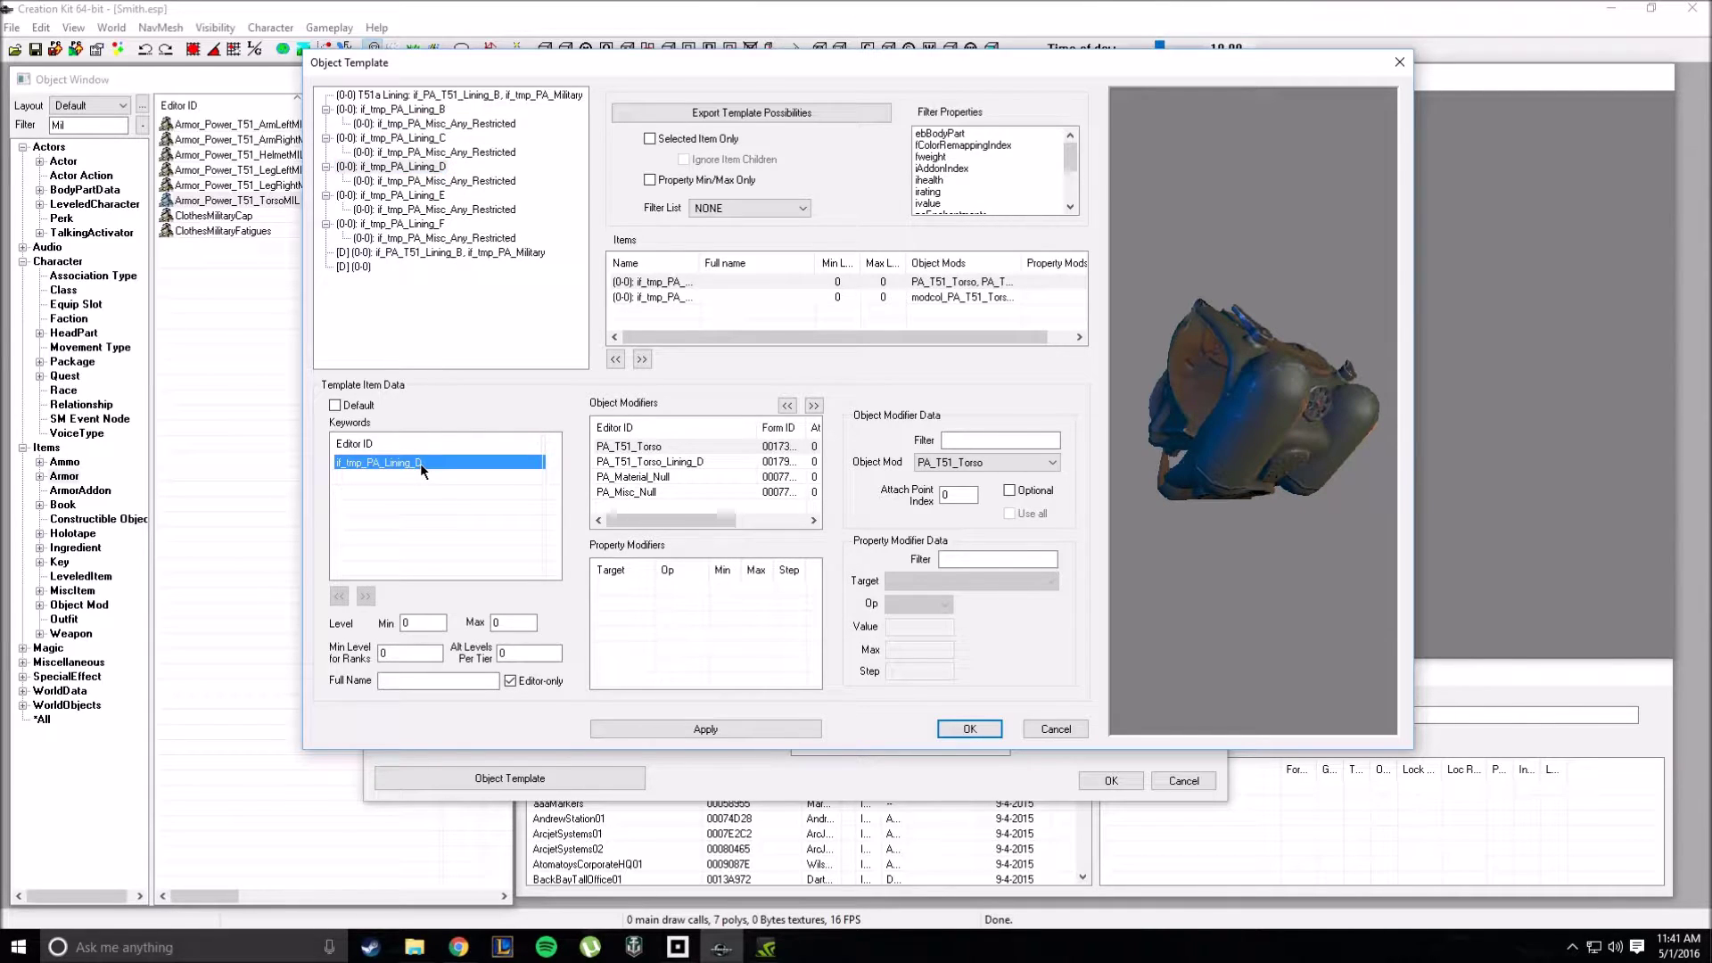
right_click(421, 463)
left_click(502, 537)
left_click(357, 264)
right_click(407, 519)
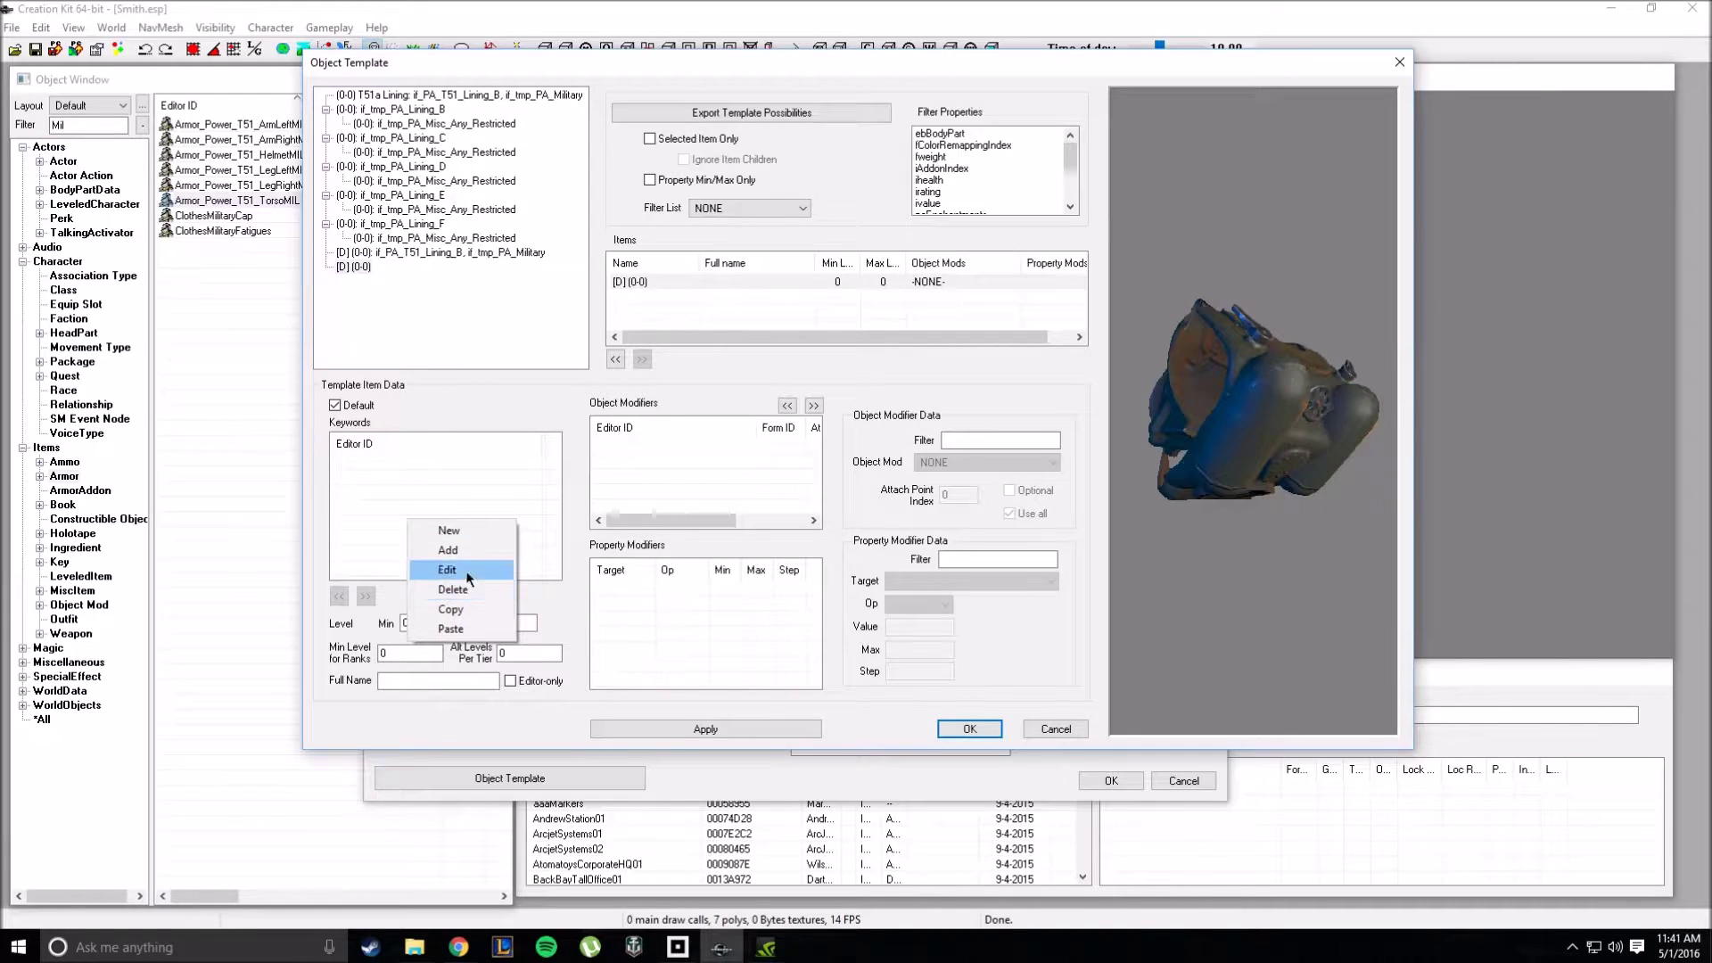
left_click(451, 629)
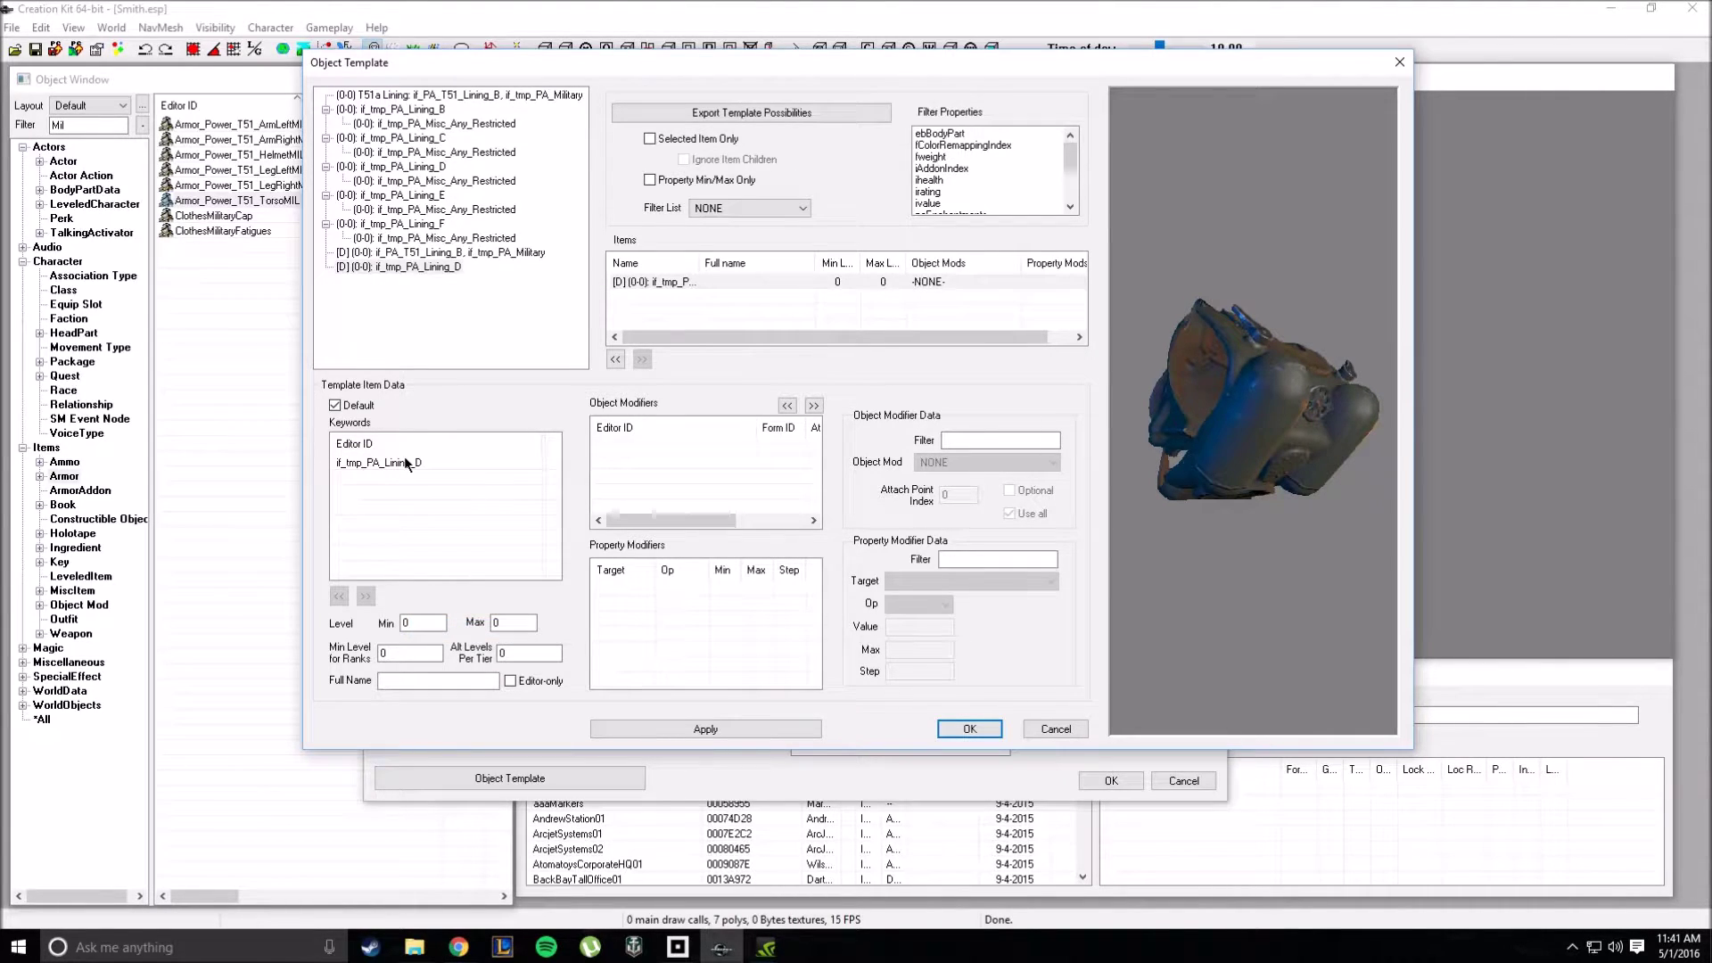
Step: Copy all four object modifiers of the if_tmp_PA_Lining_F entry into the new default if_tmp_PA_Lining_D entry
left_click(410, 223)
left_click(737, 462)
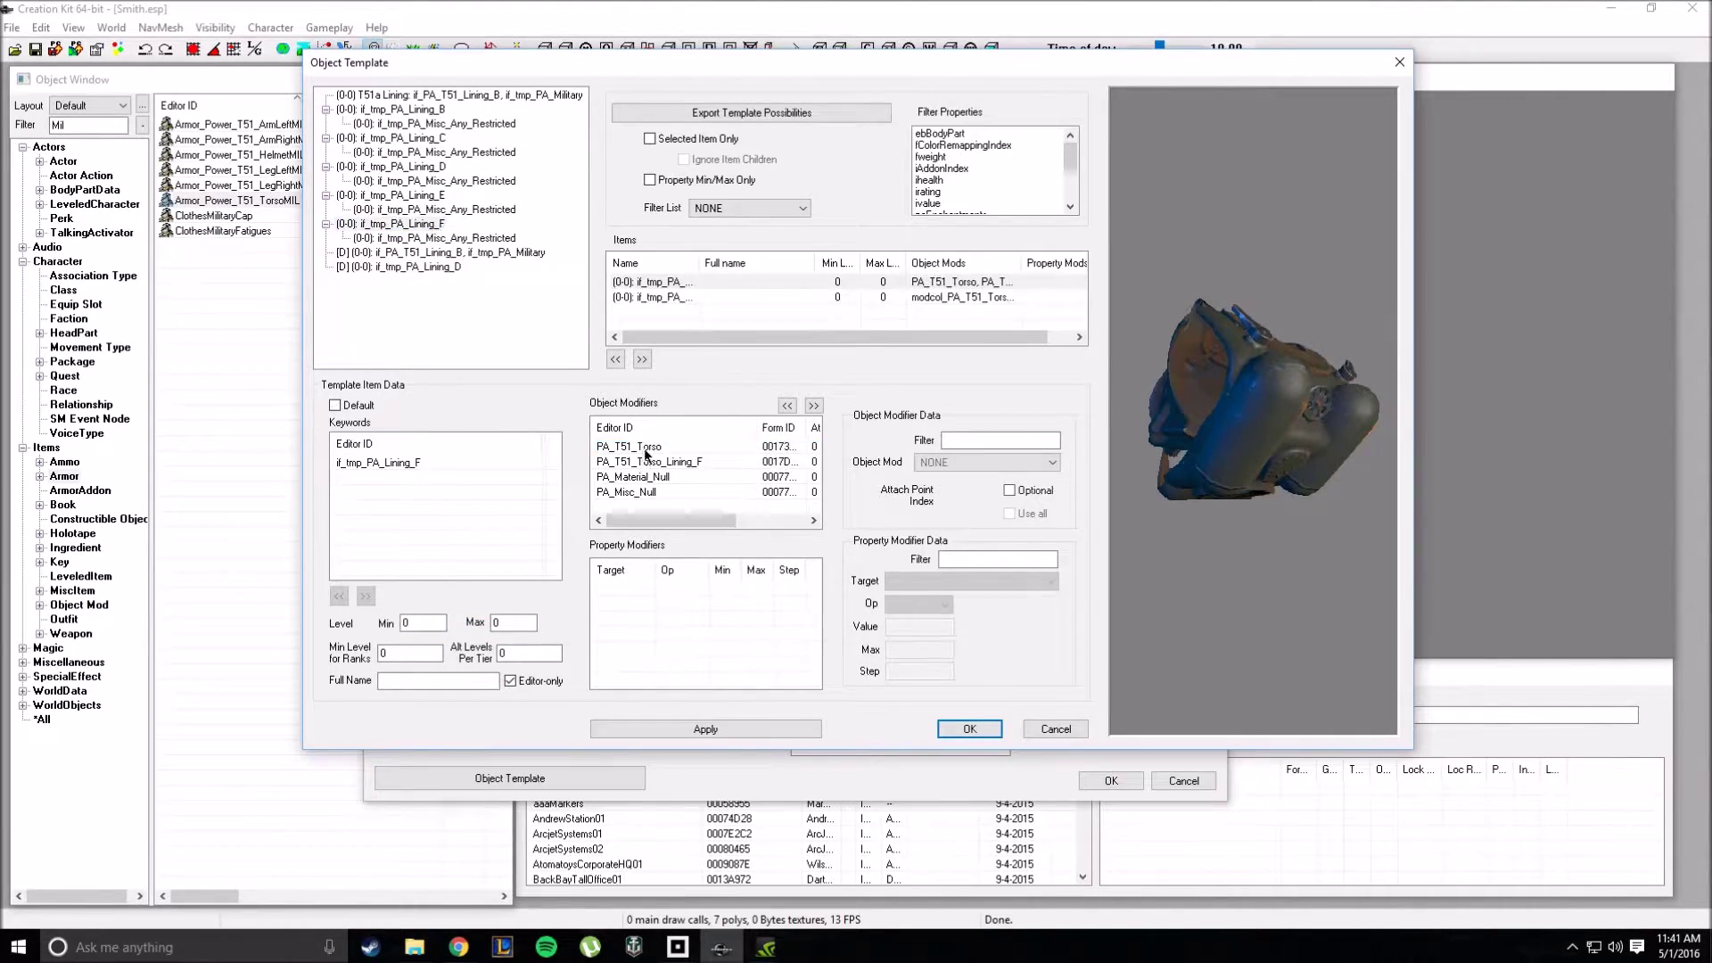
left_click(656, 492)
left_click(650, 446, "shift")
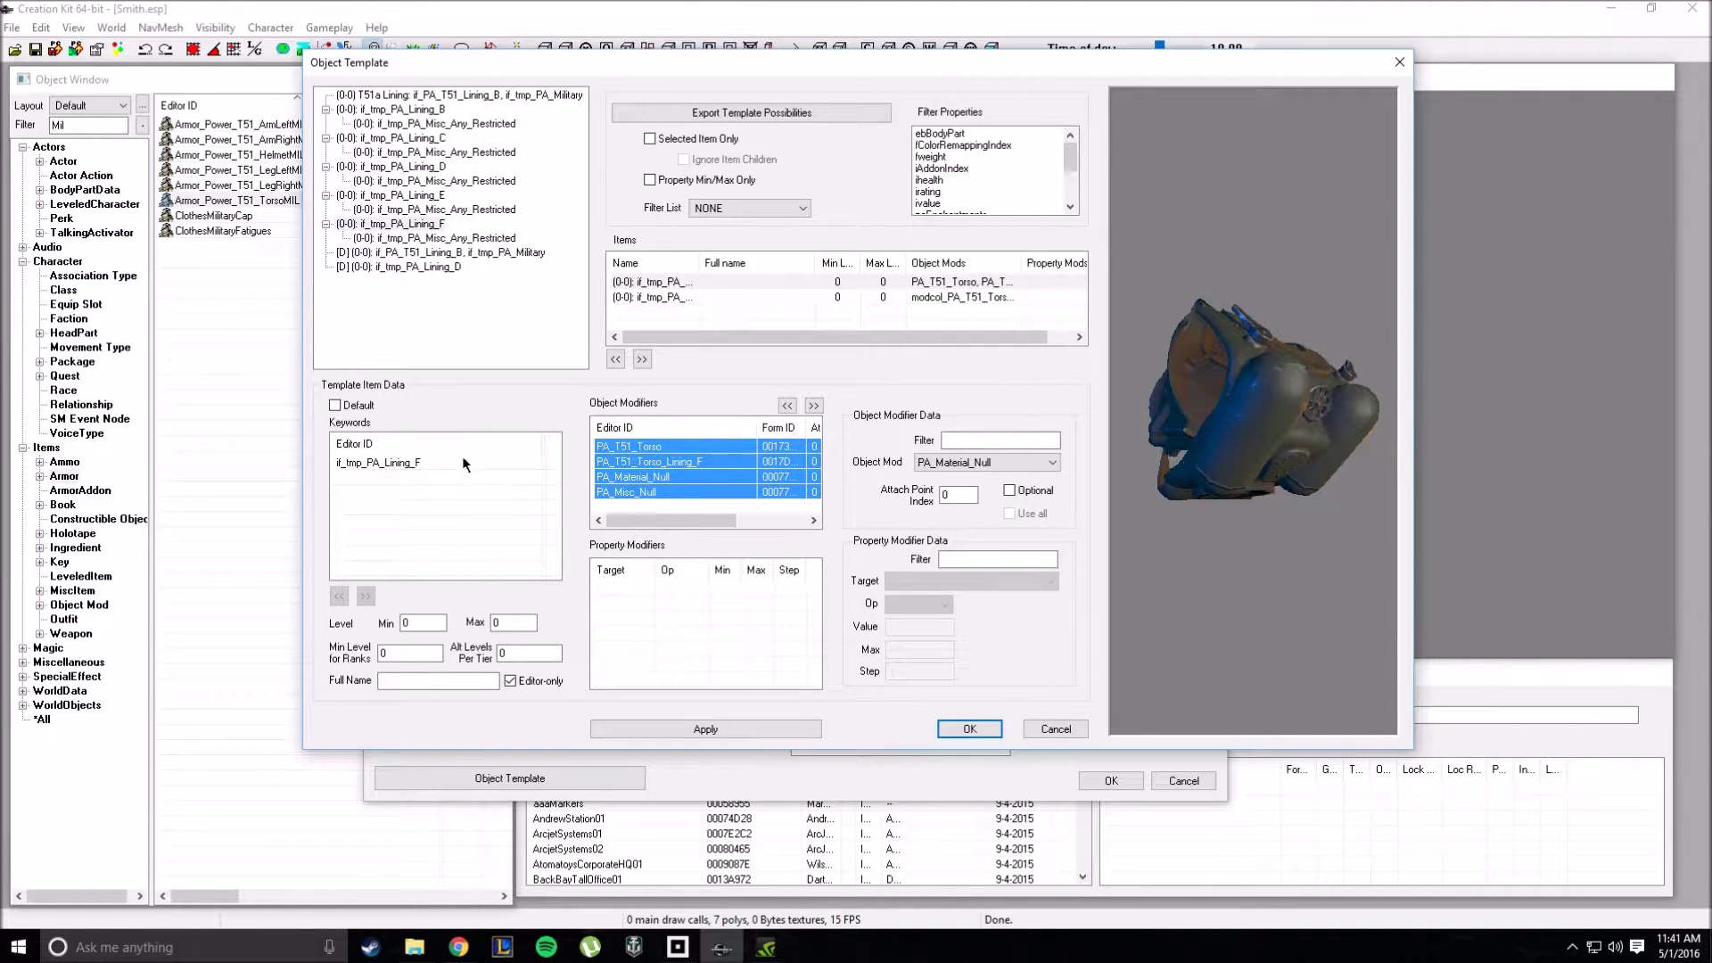
right_click(695, 459)
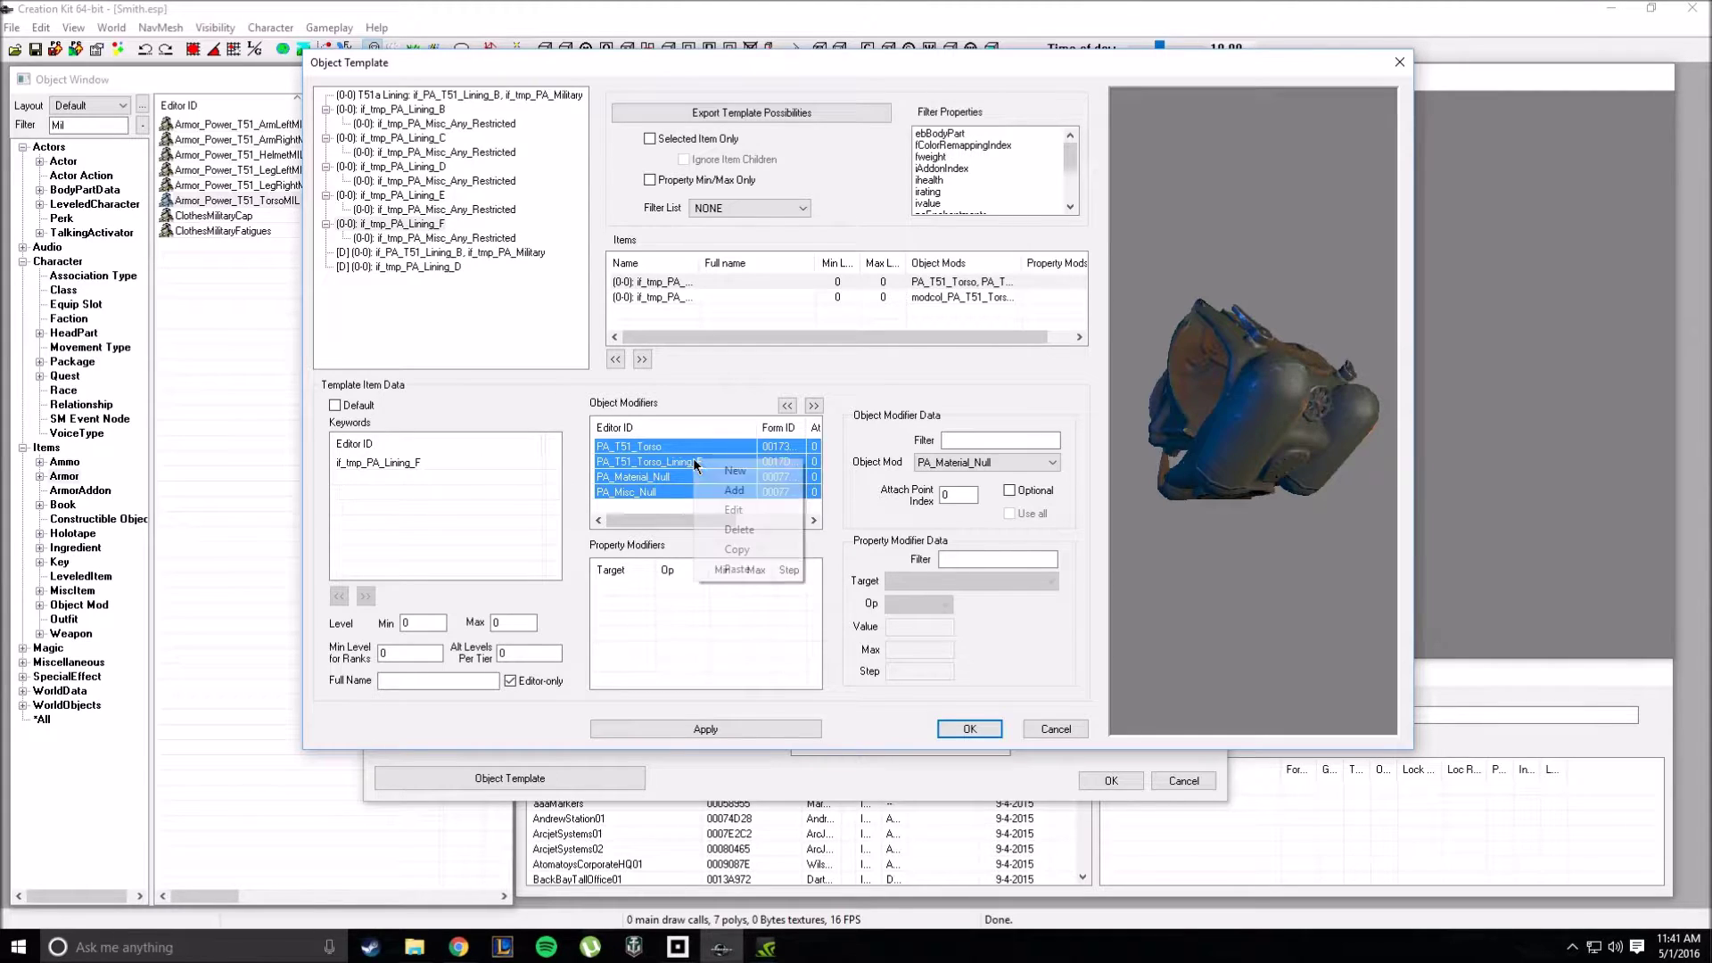
left_click(759, 551)
left_click(437, 266)
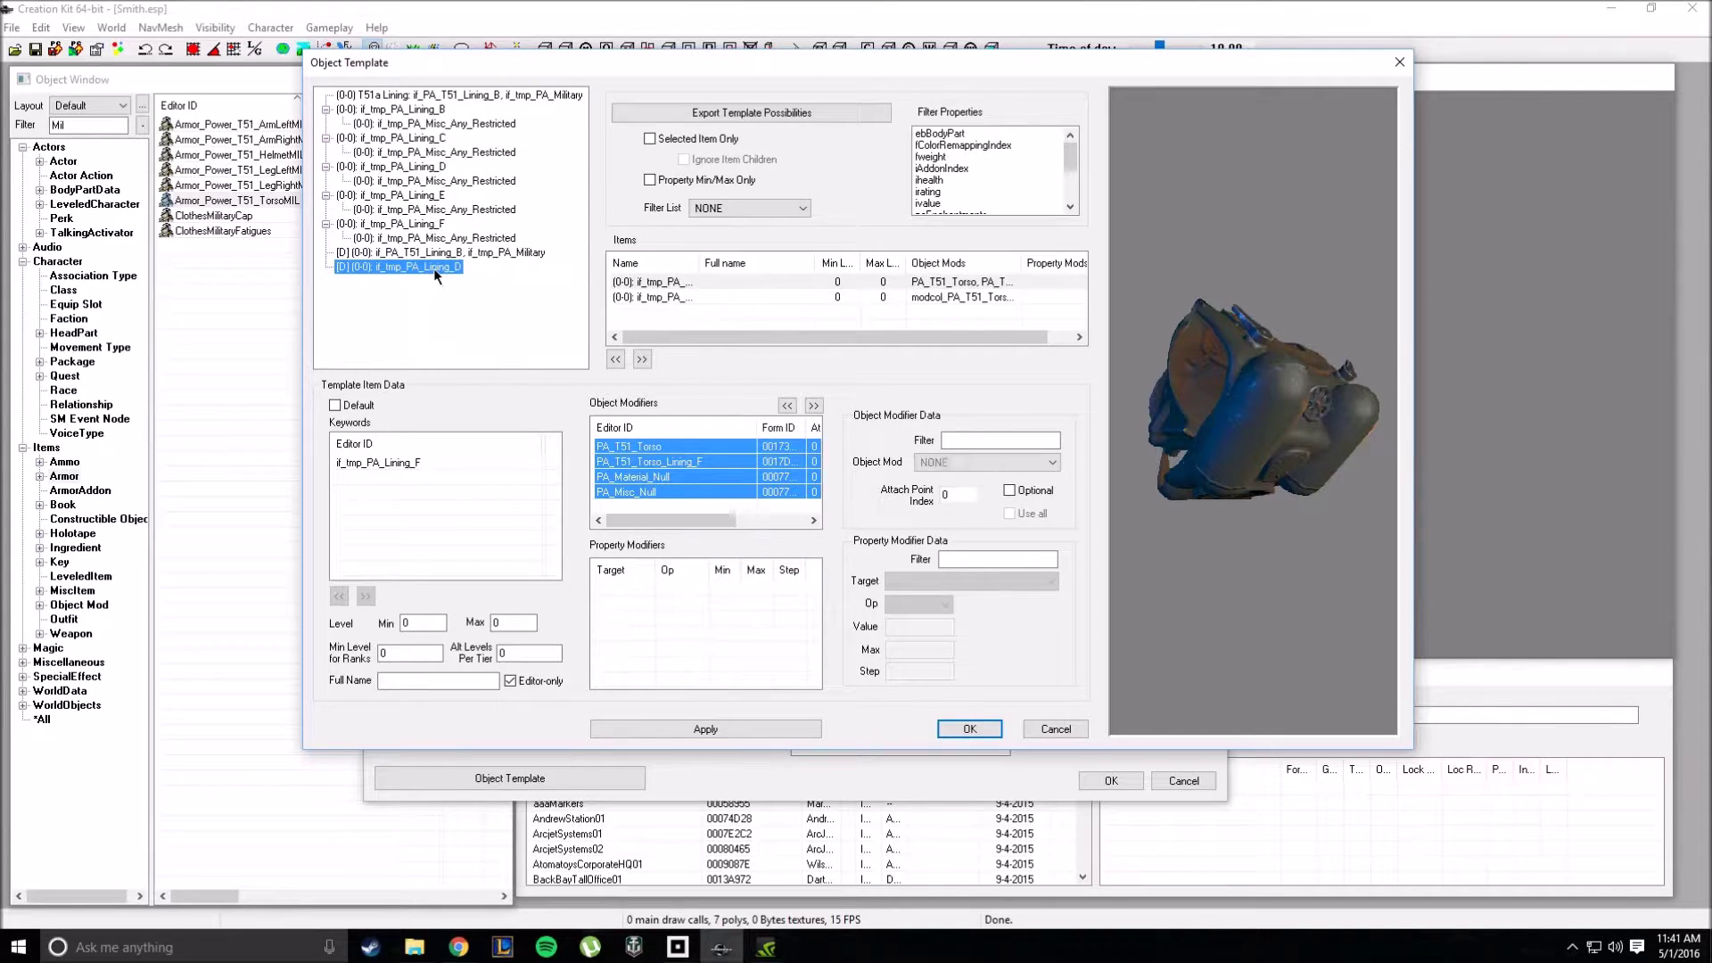
right_click(649, 458)
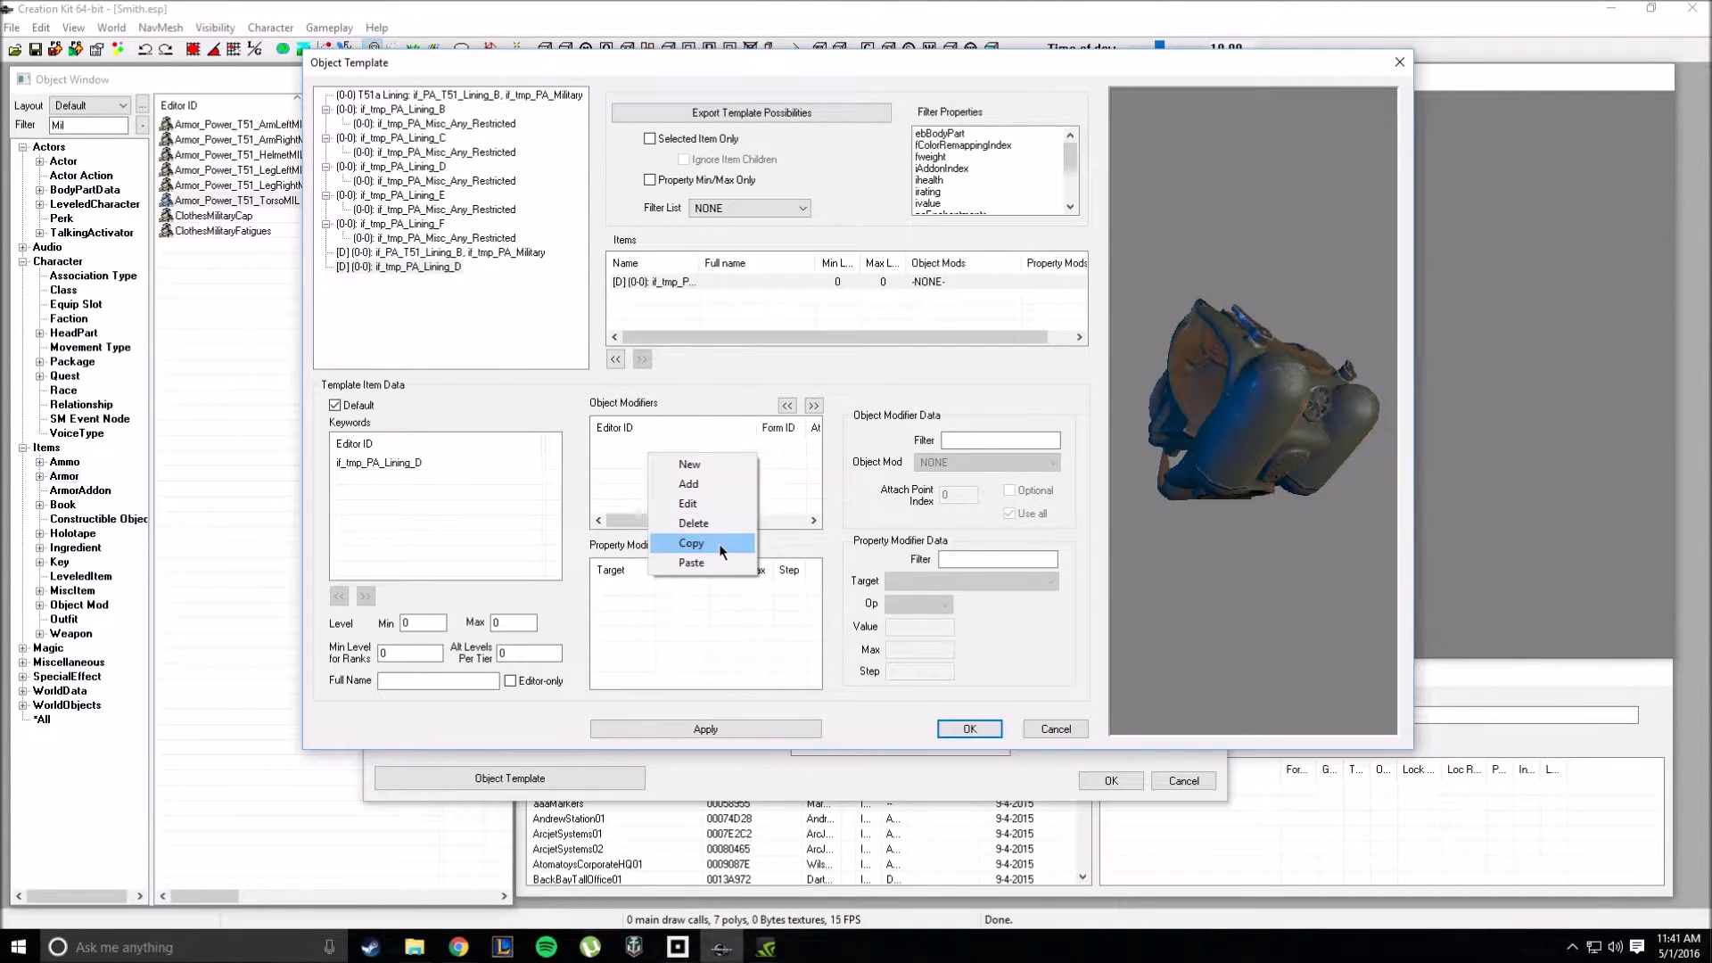
left_click(719, 565)
Step: Check the pasted object modifiers, start adding another one and search the available forms for PA_Material
left_click_drag(709, 521, 671, 472)
left_click(673, 463)
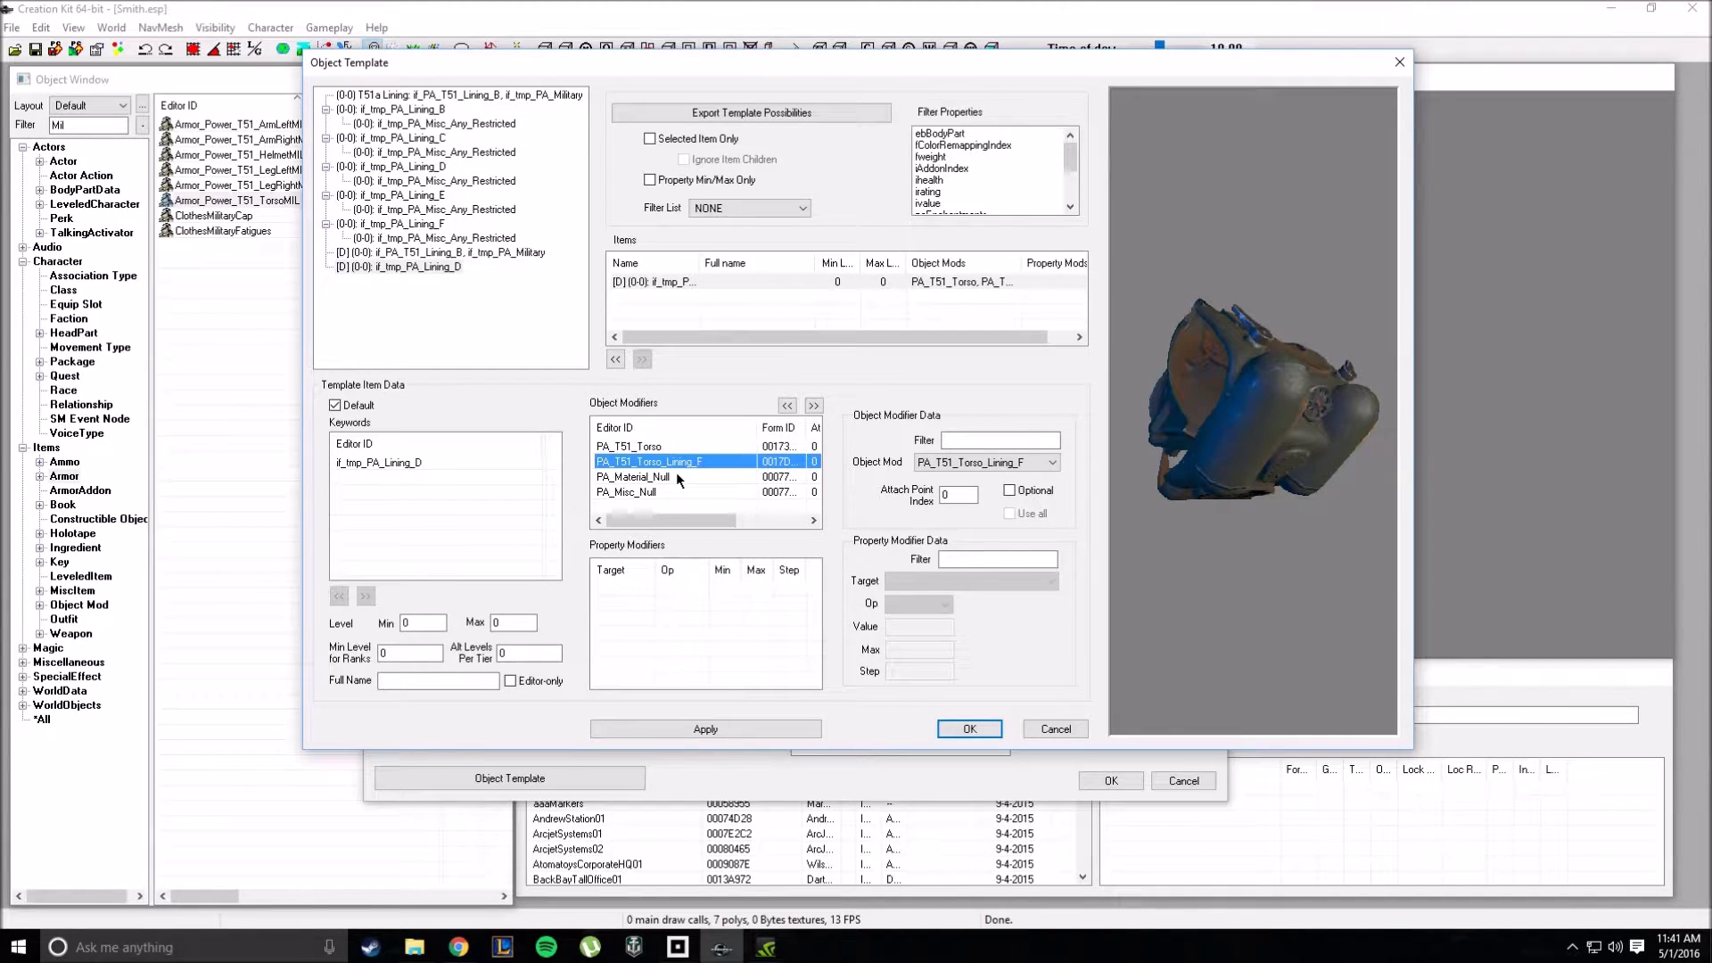
left_click(683, 493)
left_click(658, 478)
right_click(662, 505)
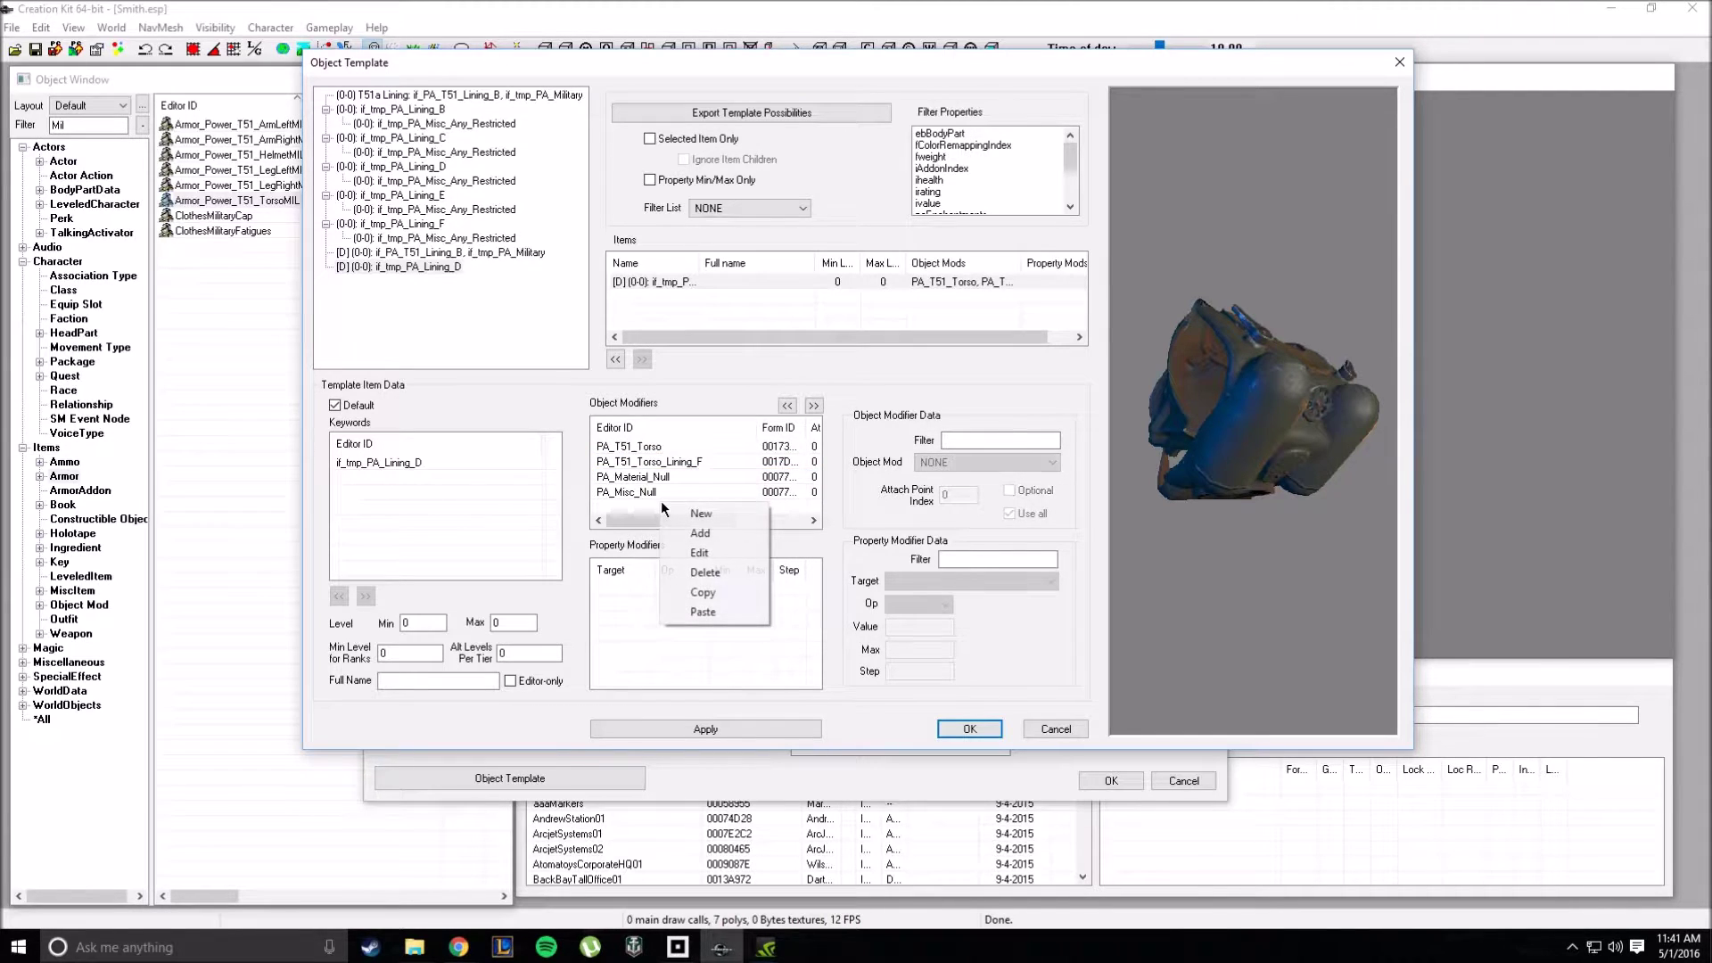
left_click(700, 532)
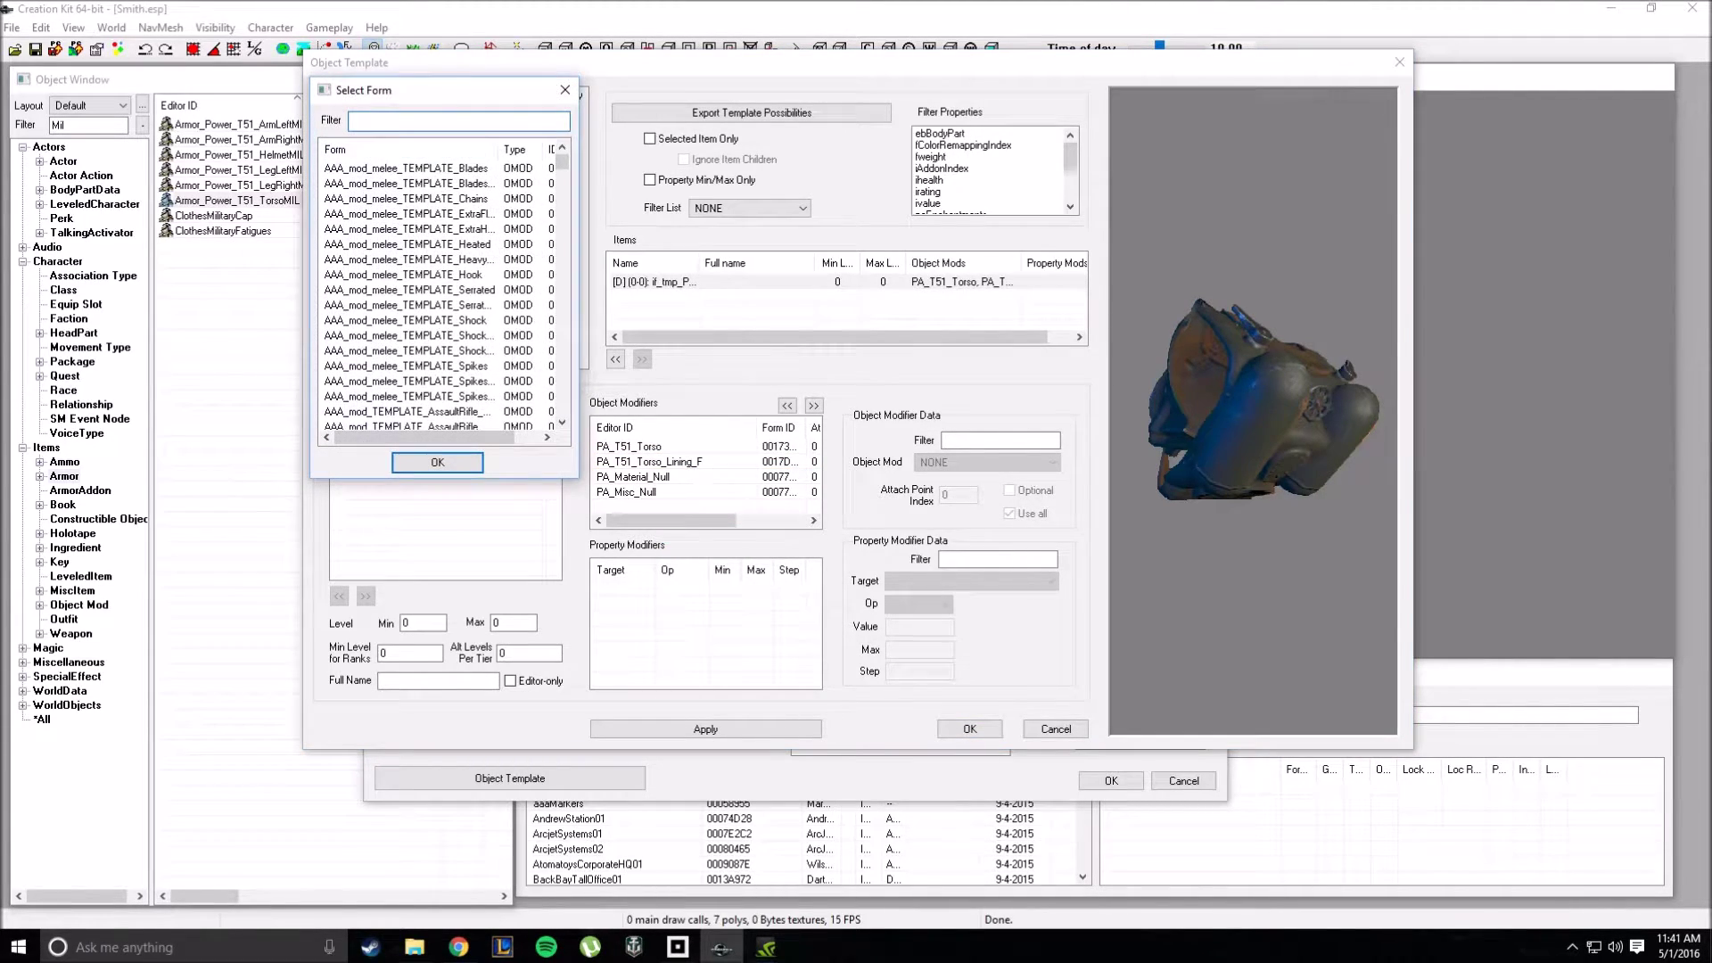
left_click_drag(417, 101, 394, 268)
type("PA_Material")
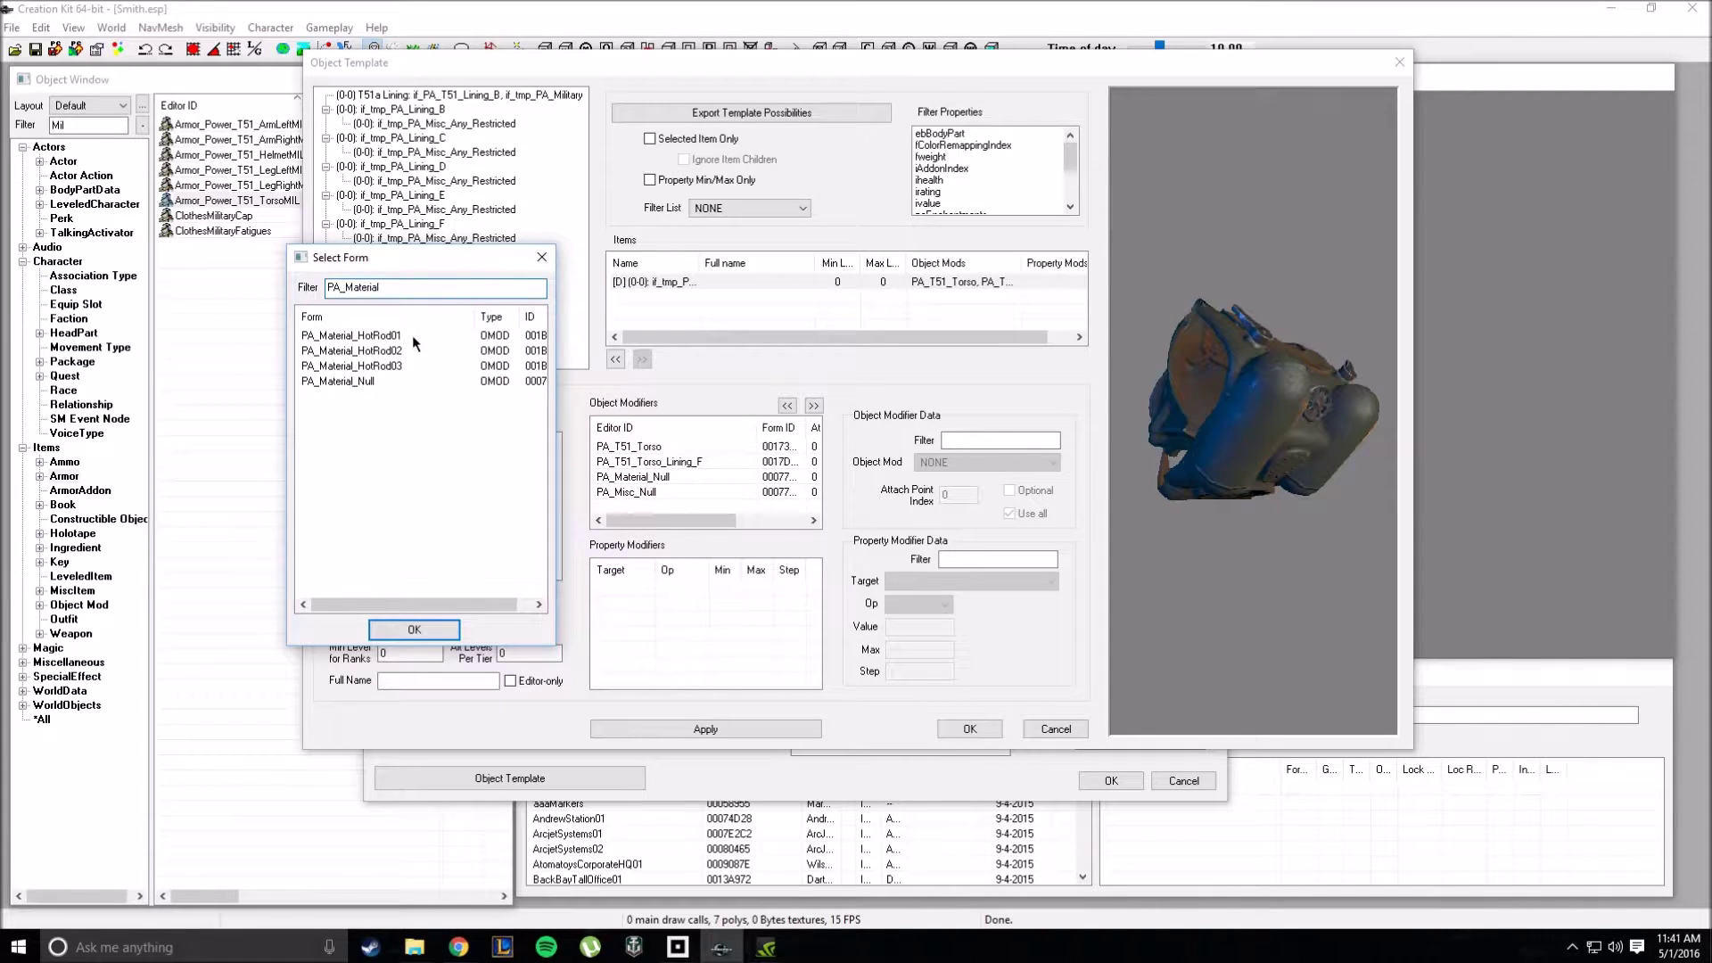
Step: Search the available object modifier forms for Power, clear the filter and close the selection without adding a form
left_click_drag(406, 272, 340, 406)
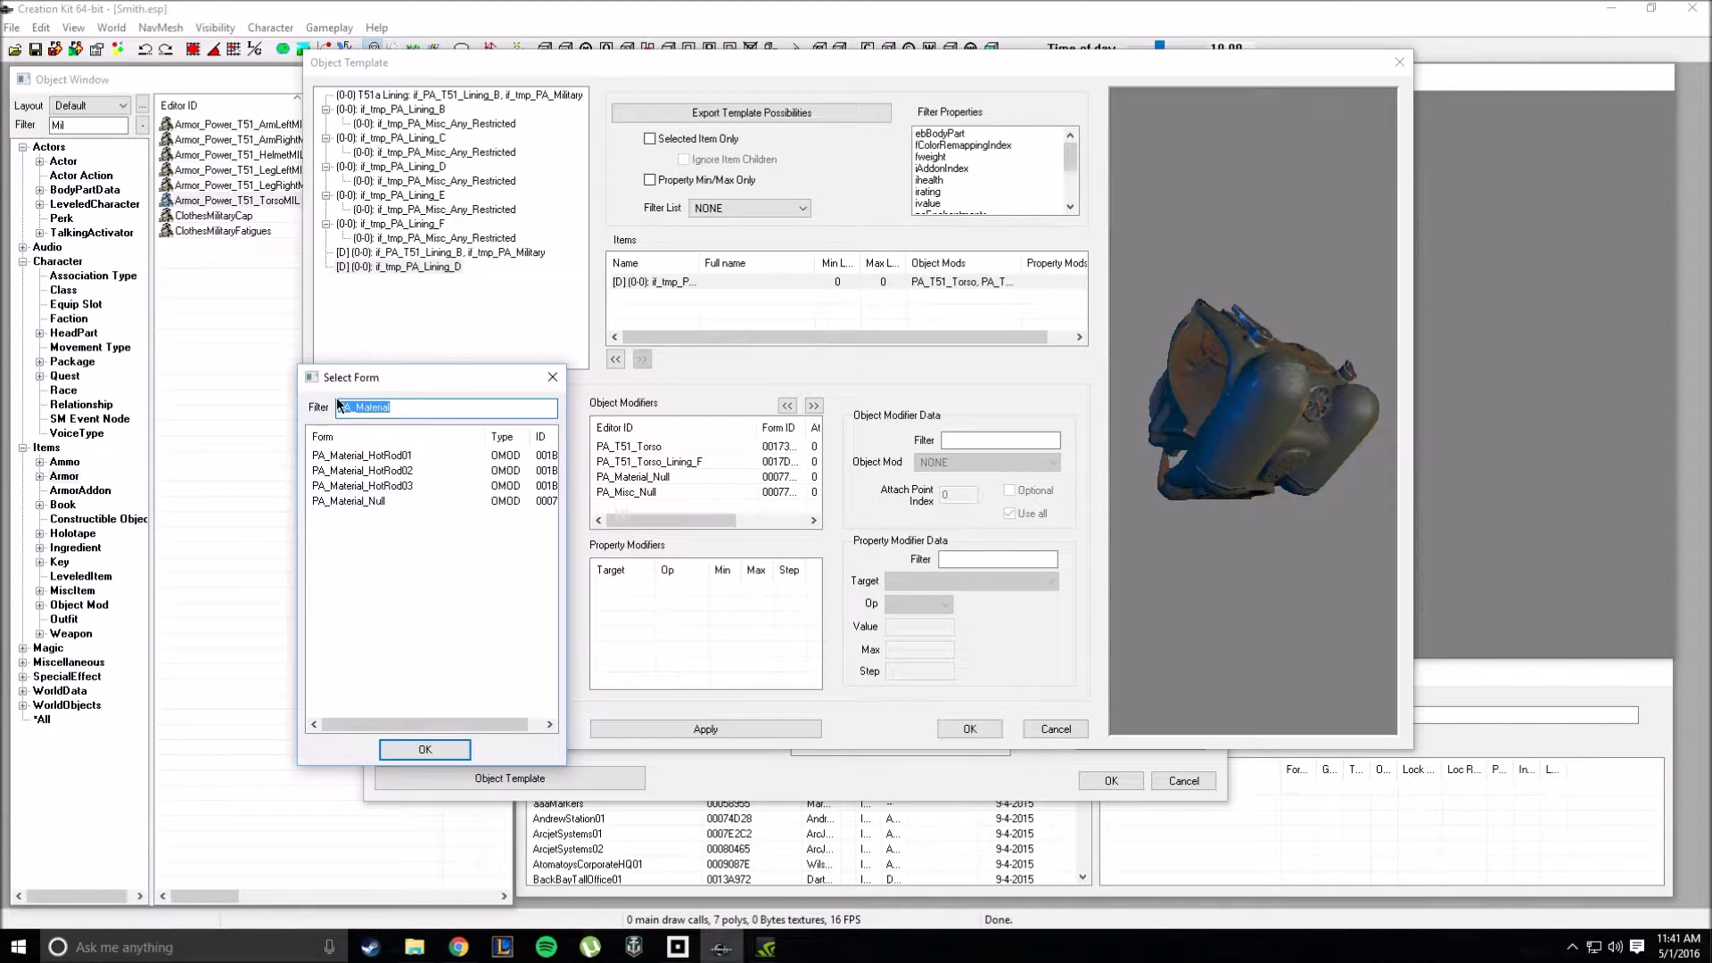
type("Po")
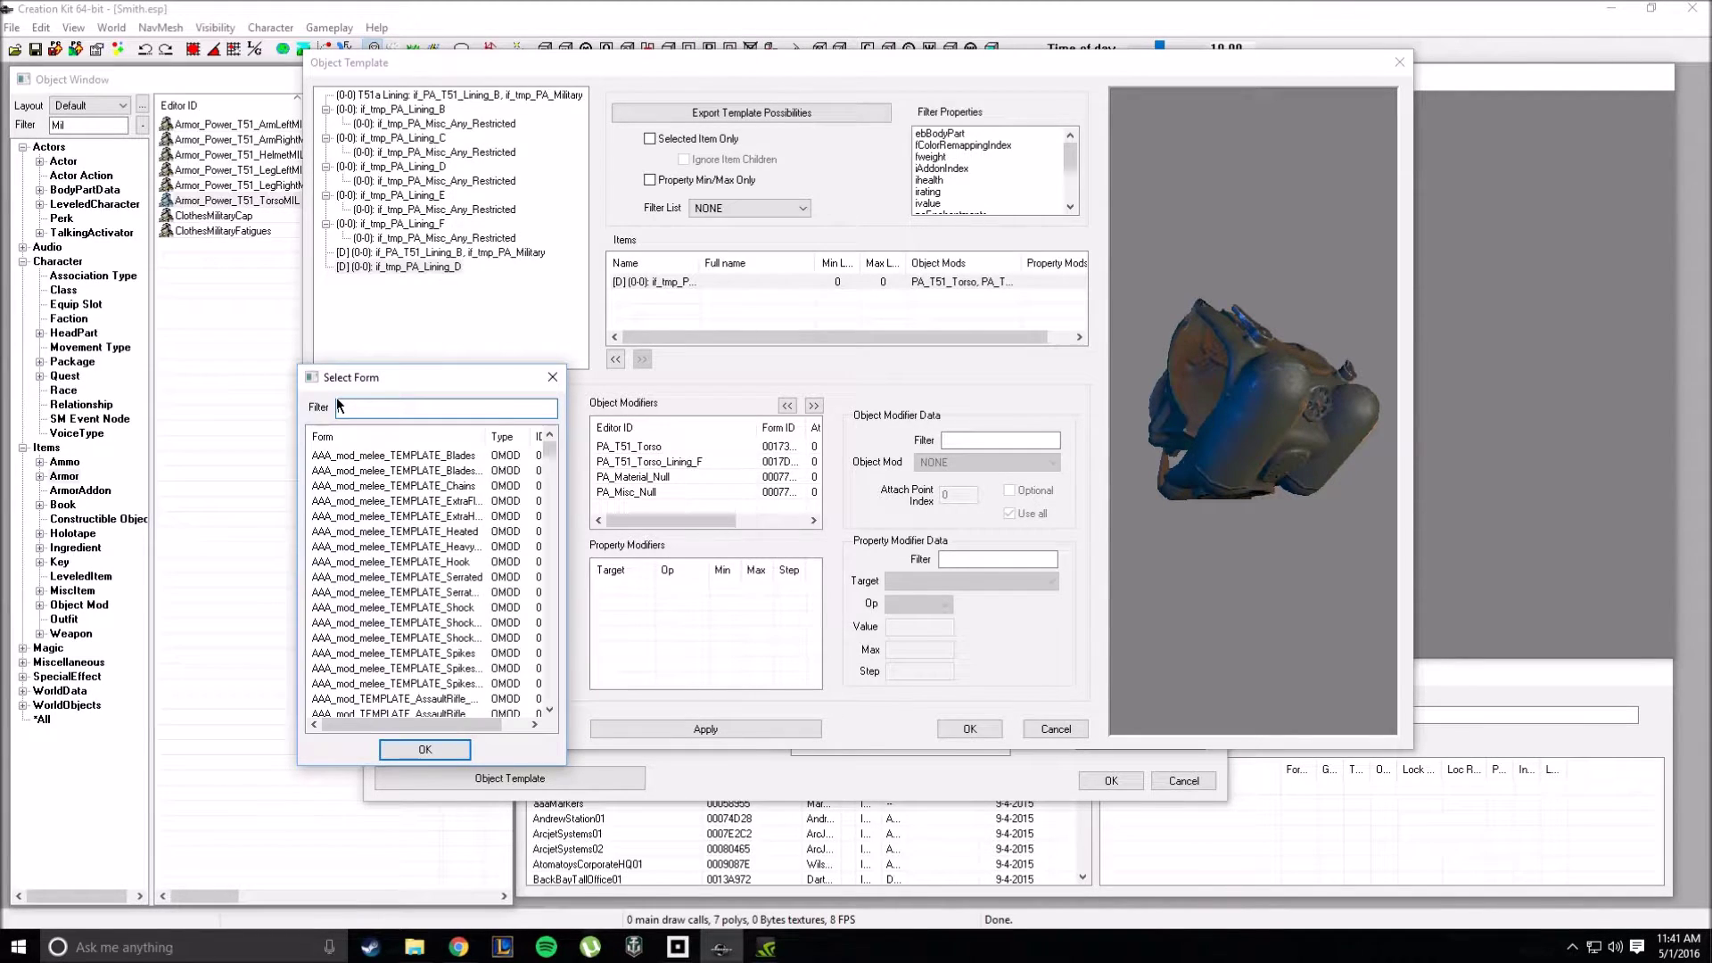
type("wer")
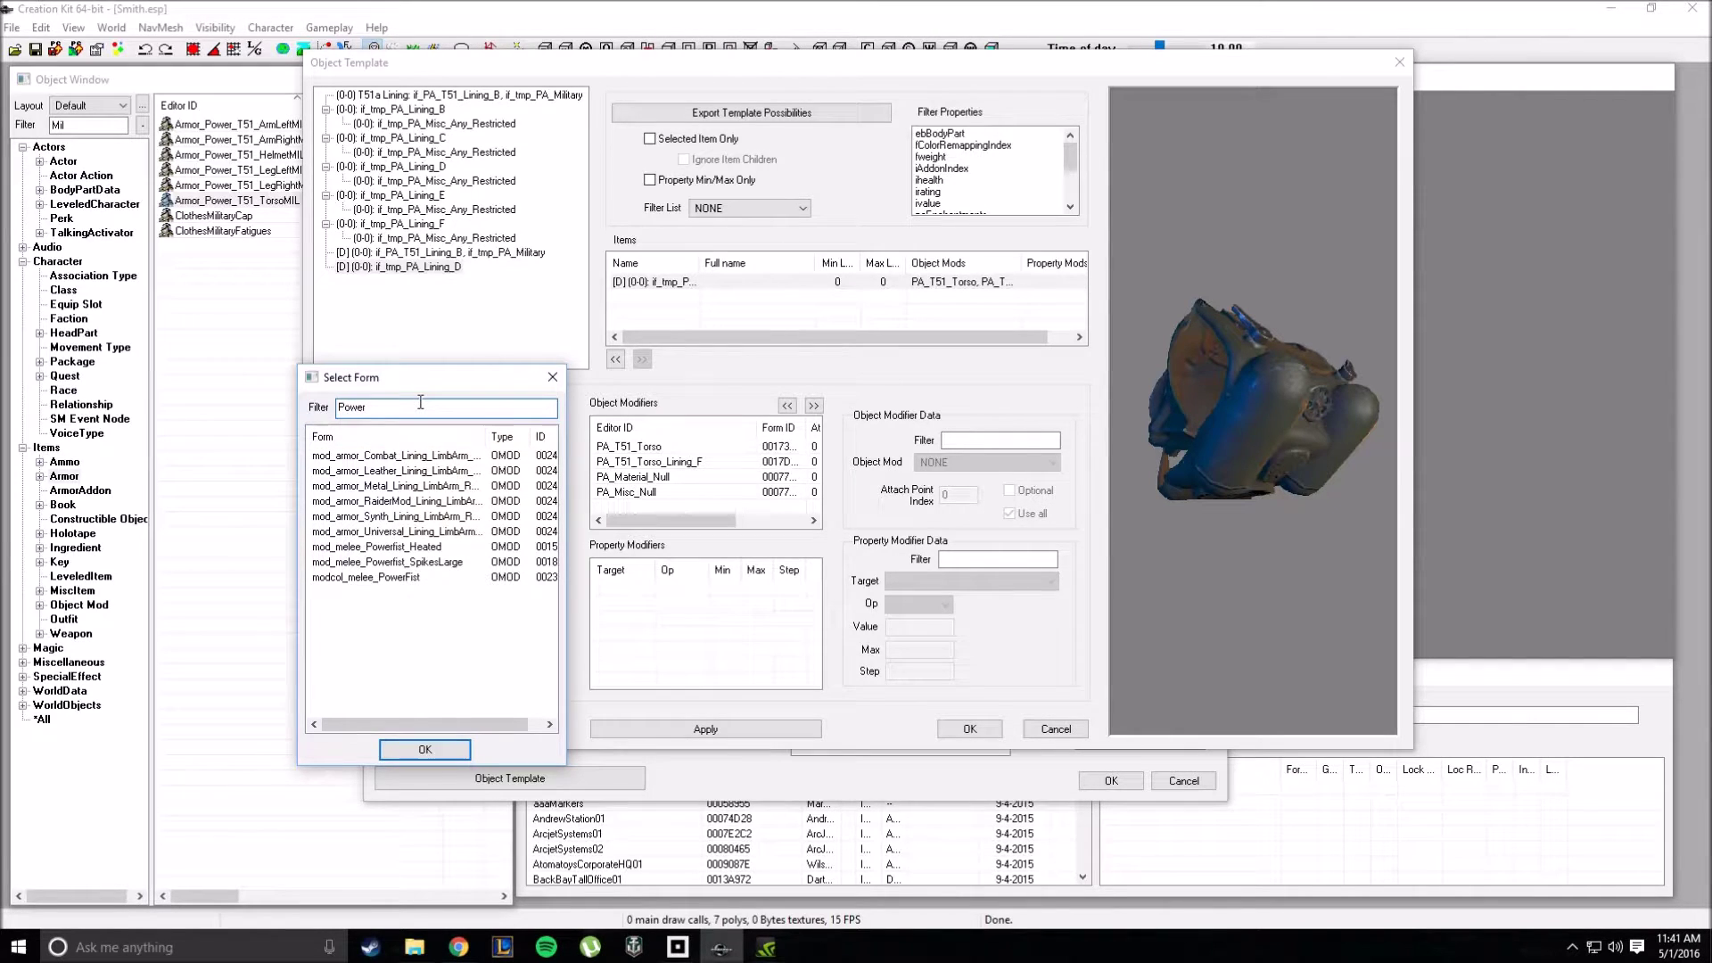
left_click_drag(368, 407, 336, 408)
key("BackSpace")
type("tmp_")
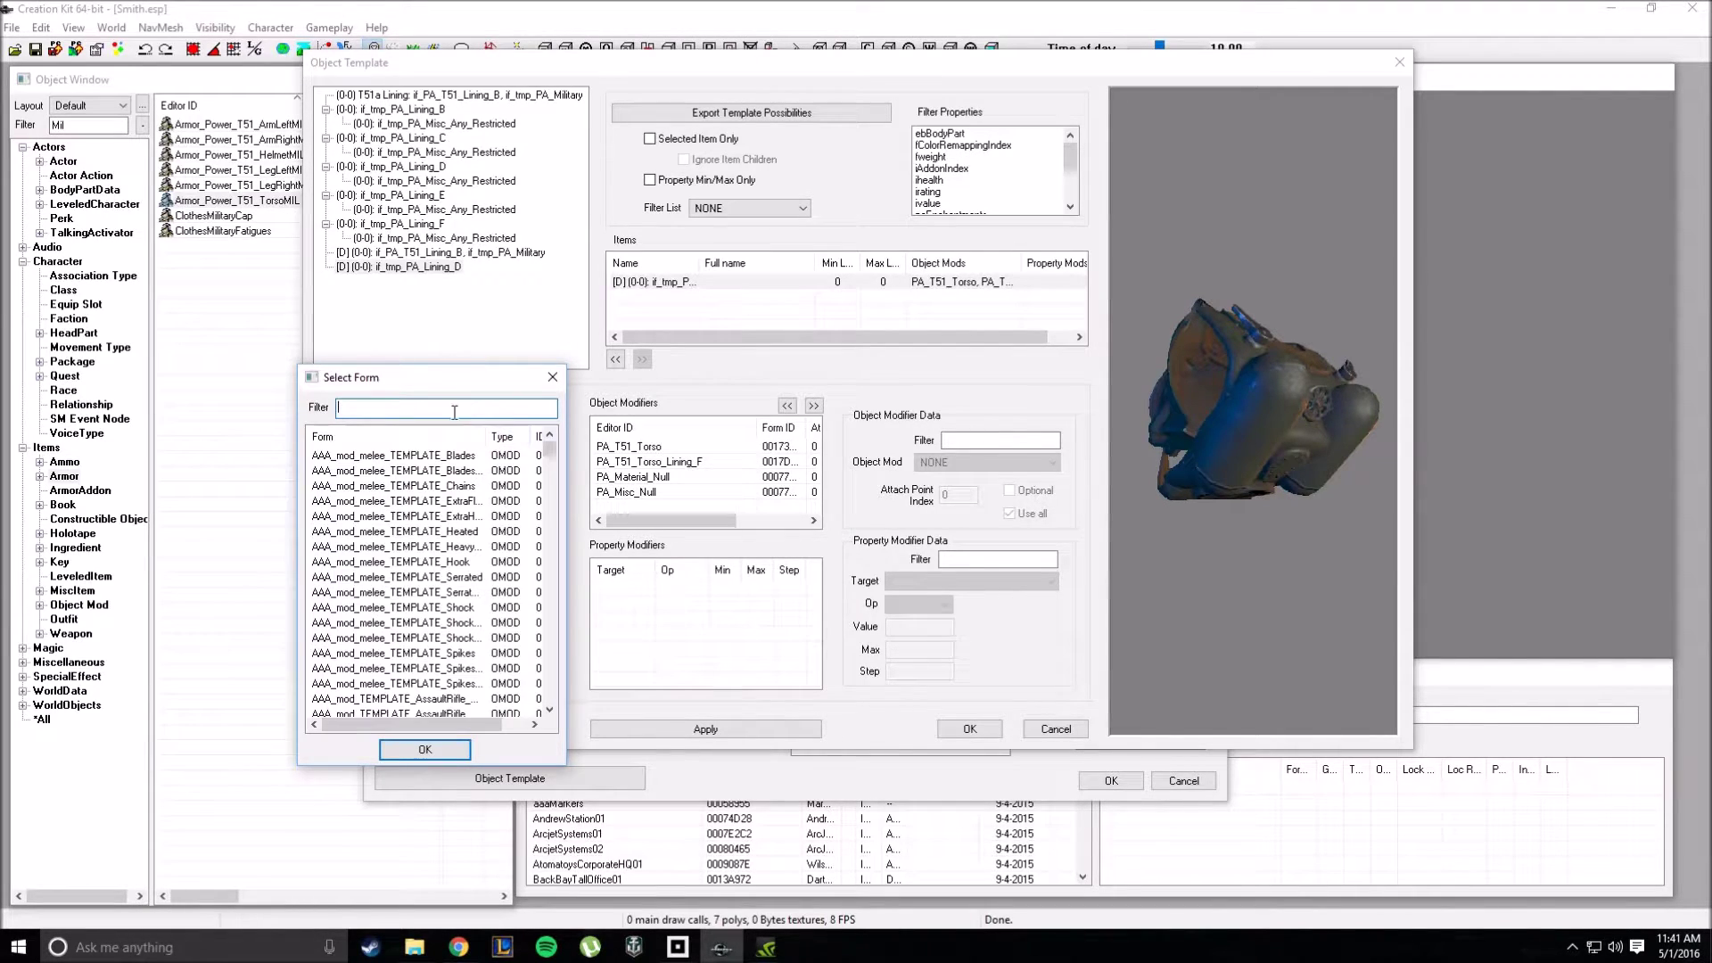
left_click(552, 377)
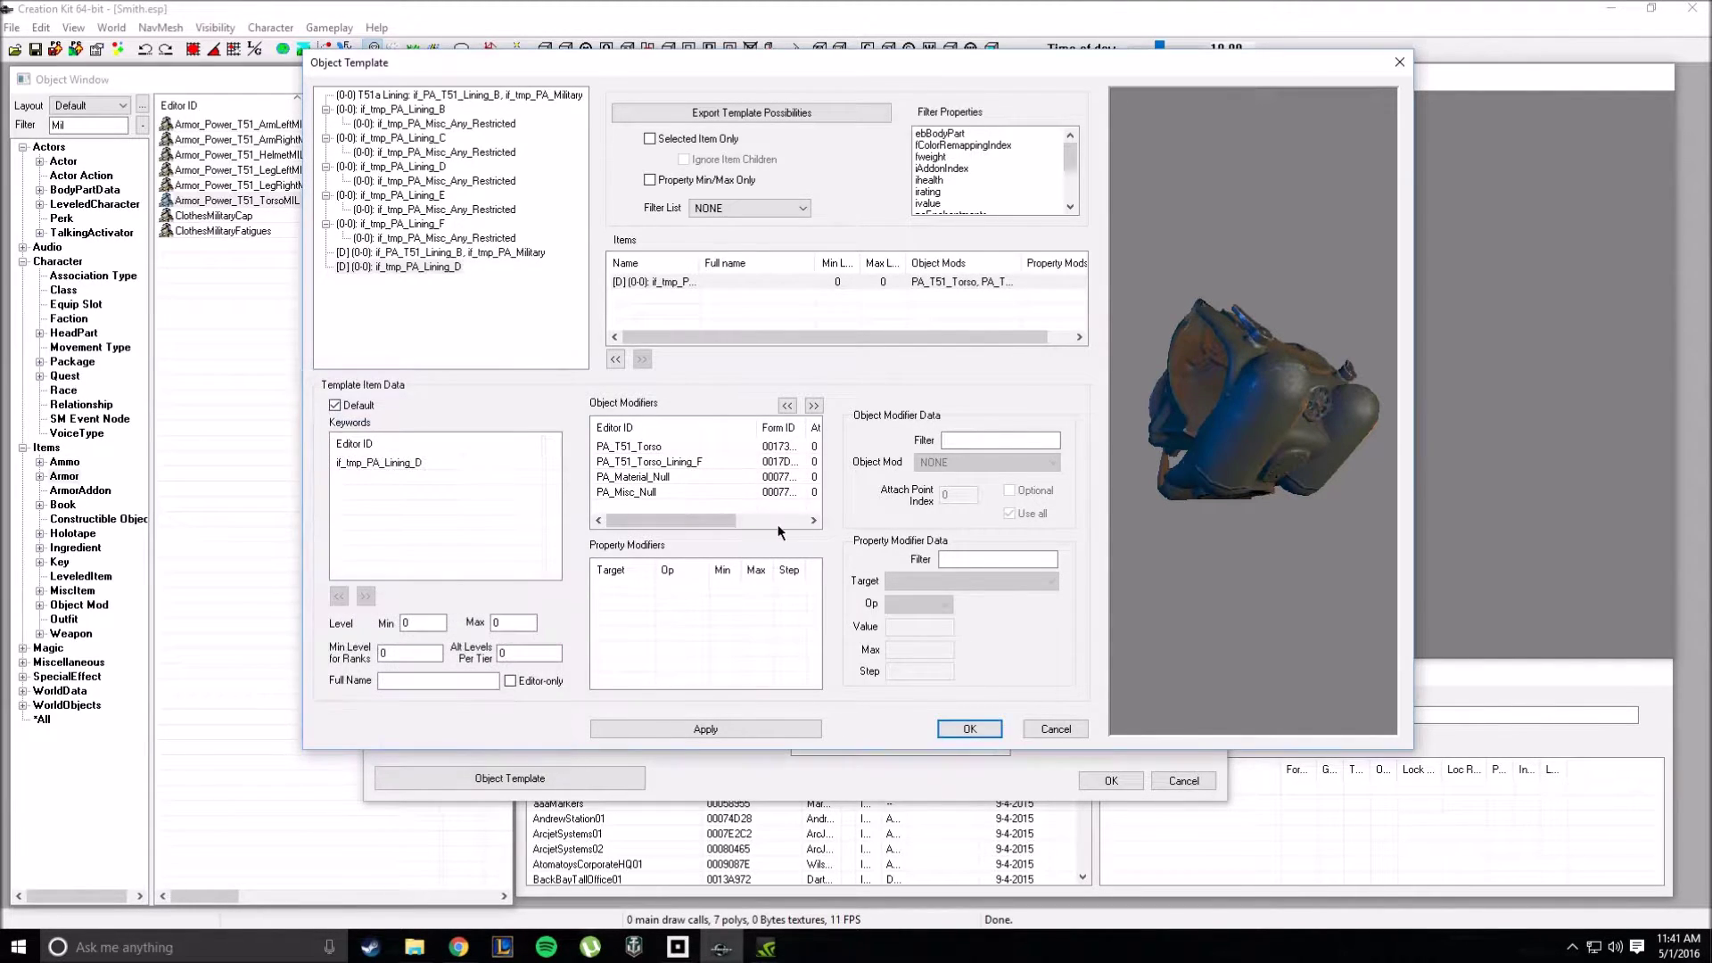
Step: Check the default if_PA_T51_Lining_B, if_tmp_PA_Military entry, and delete the new default if_tmp_PA_Lining_D entry from the torso's object template
left_click(402, 253)
left_click(675, 479)
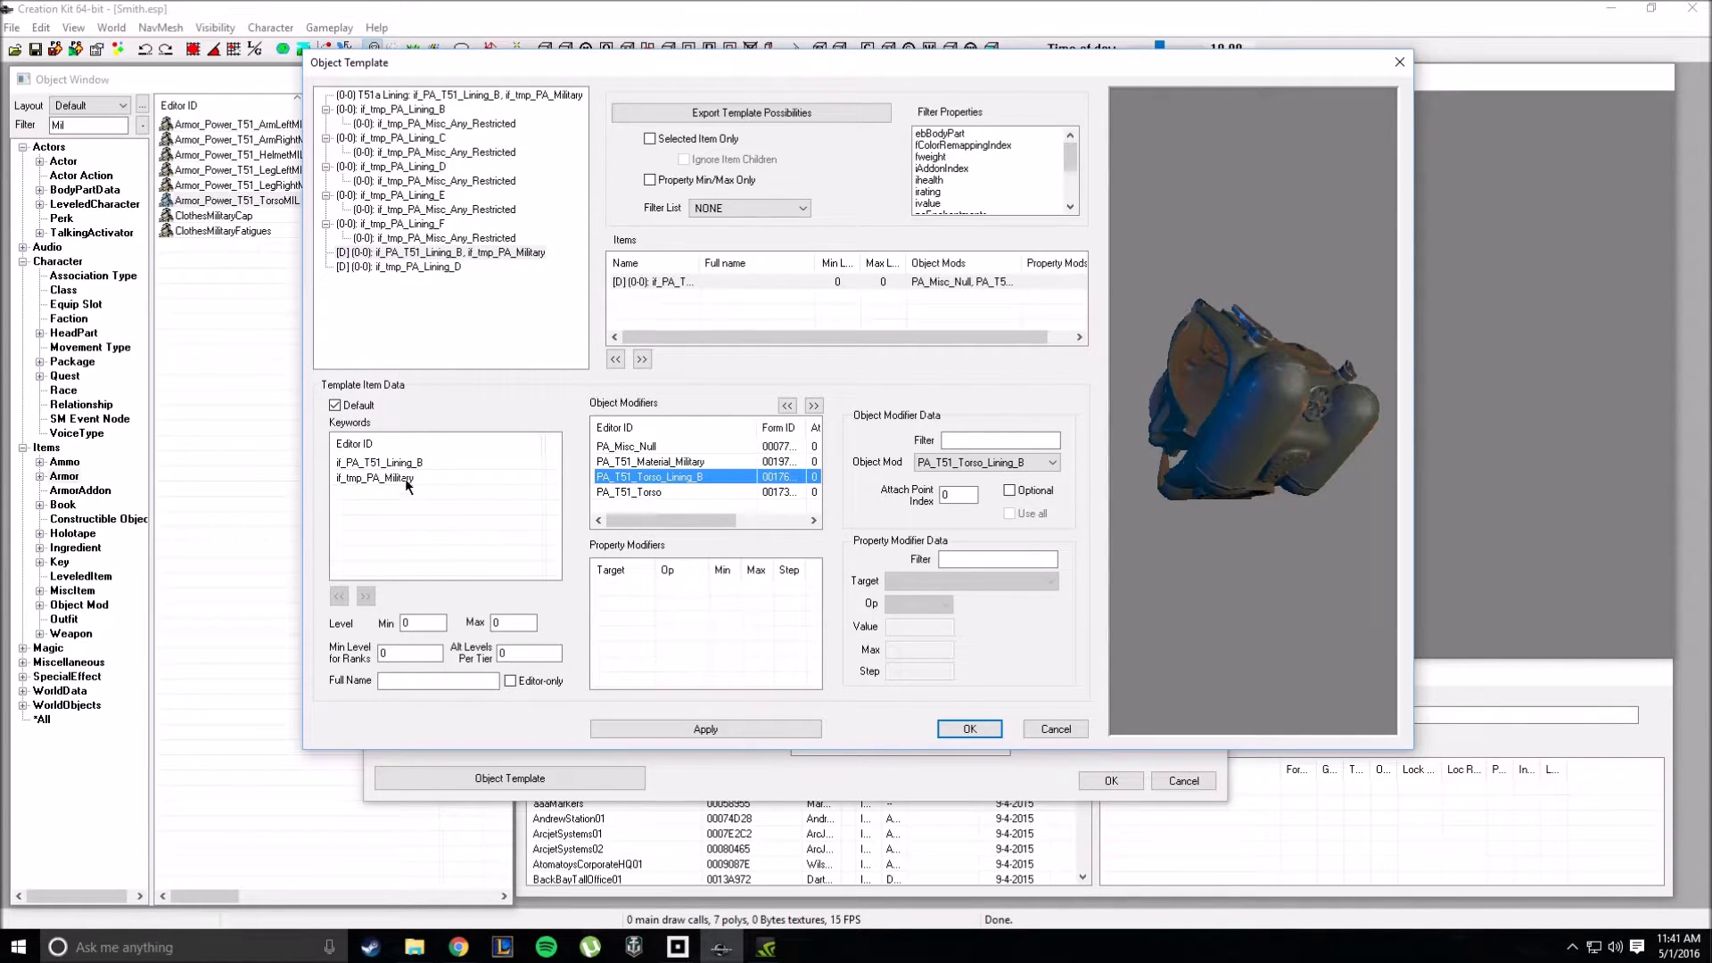
left_click(400, 266)
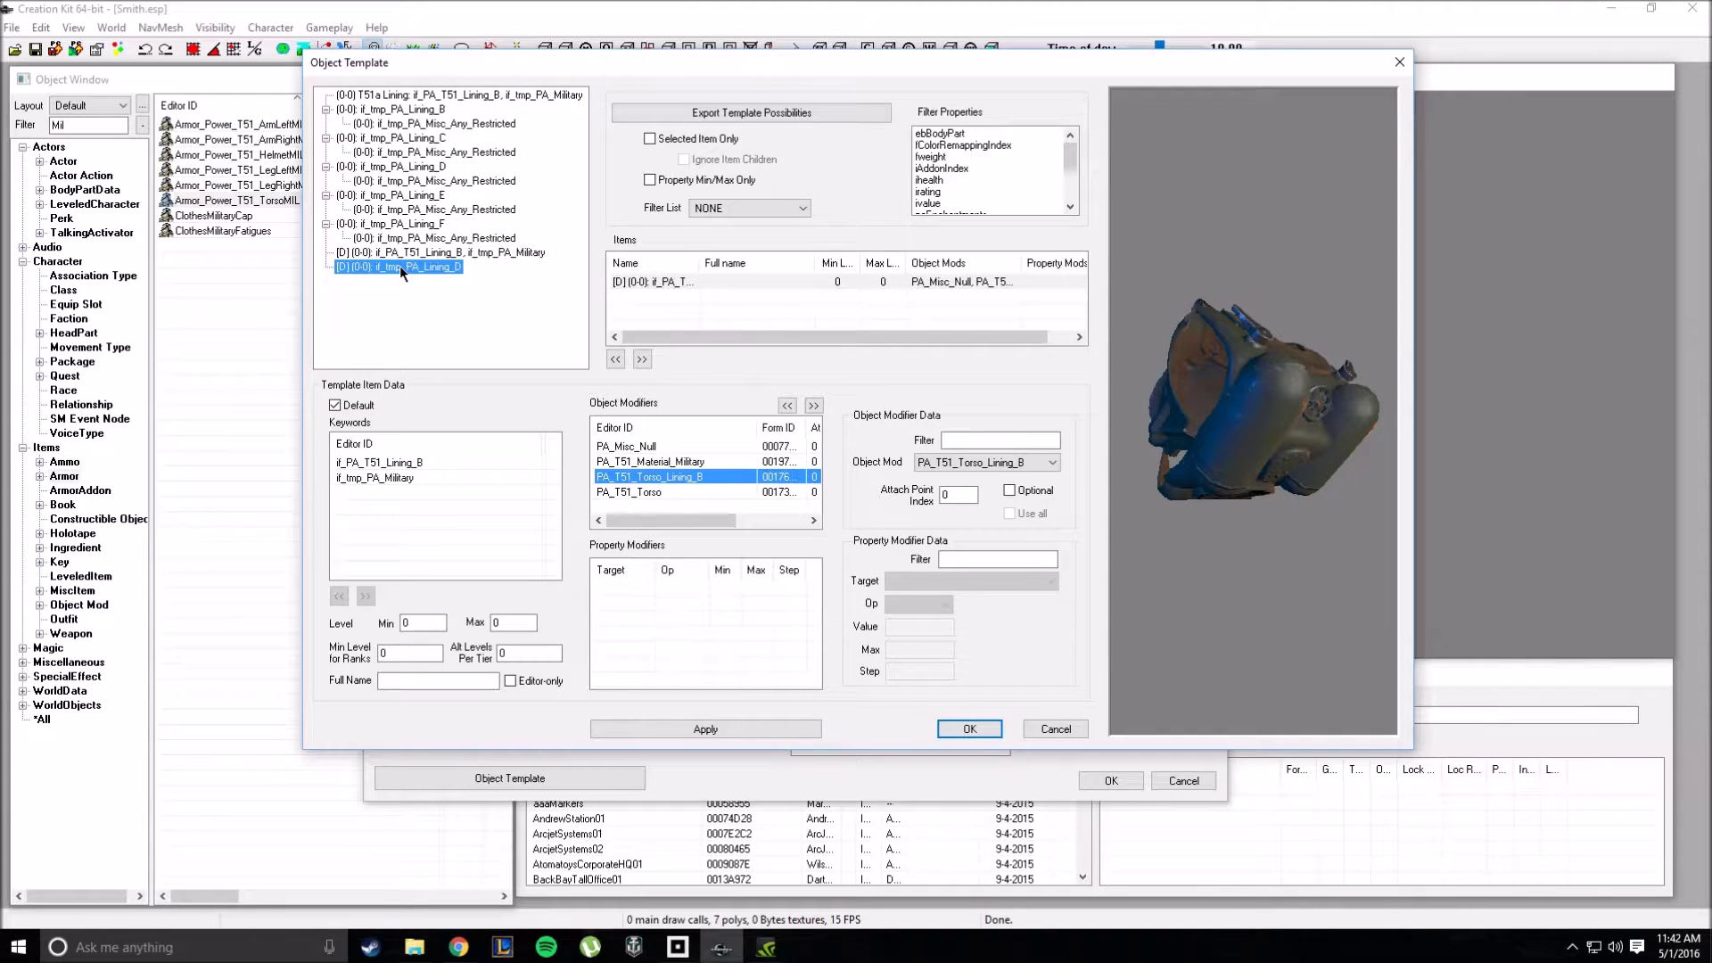
right_click(400, 266)
left_click(472, 310)
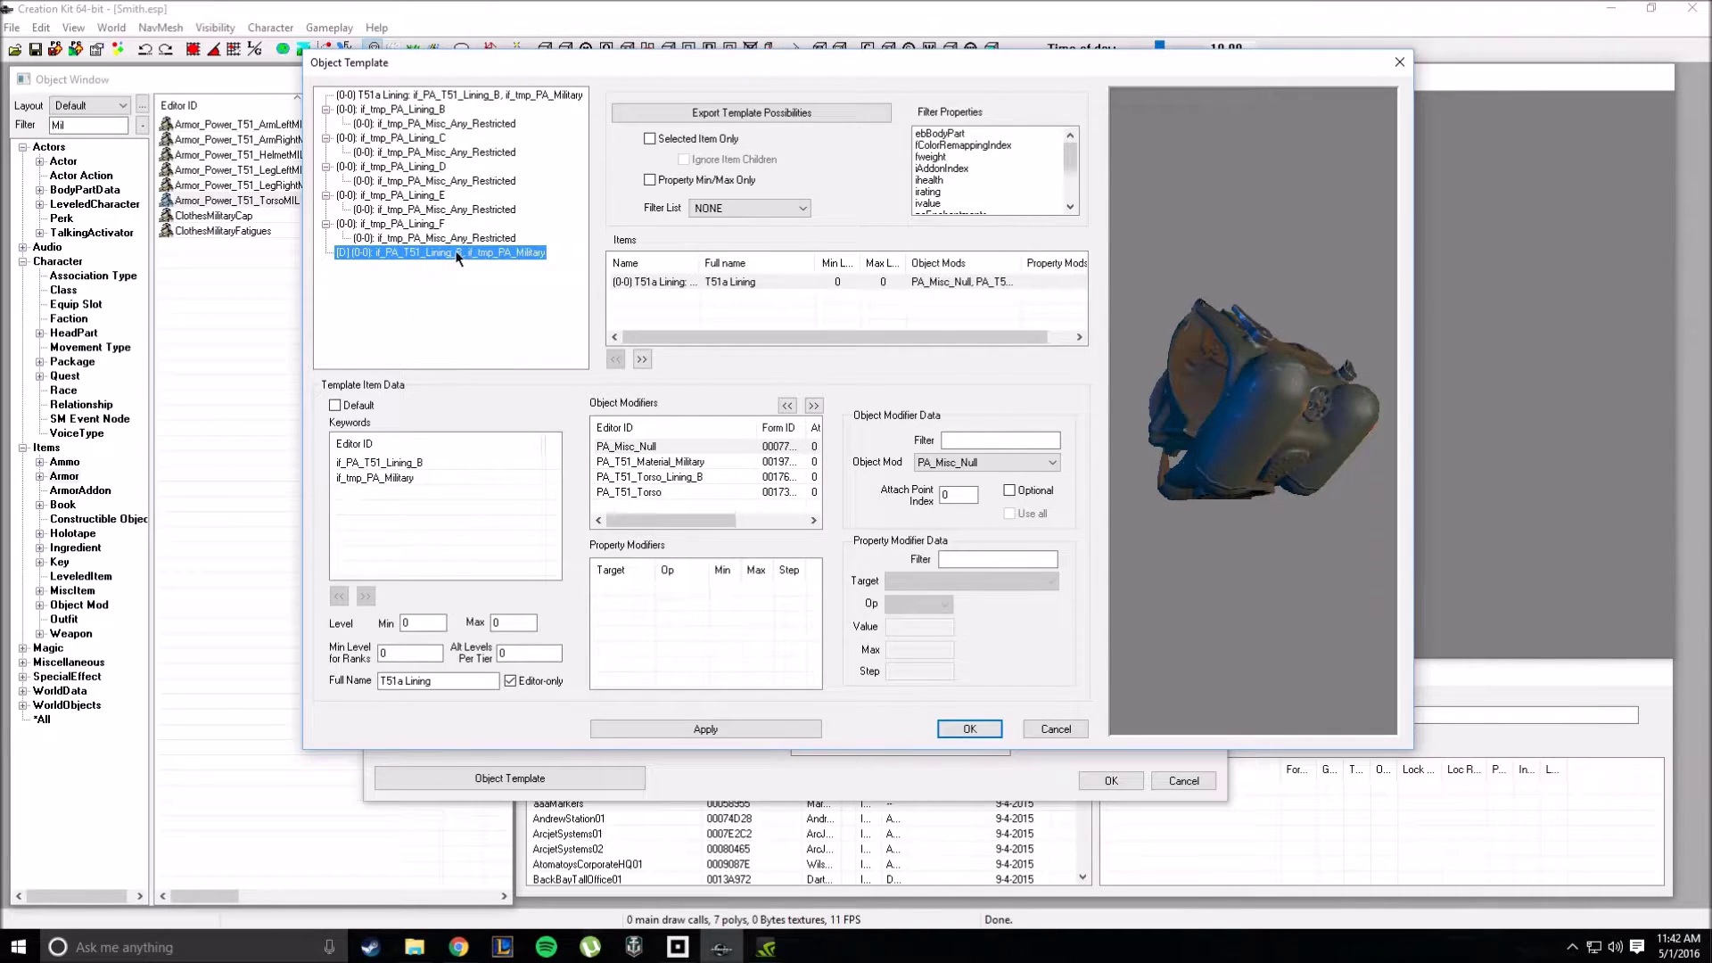
Step: Examine each object modifier of the default military entry, especially PA_T51_Material_Military, together with the torso preview
left_click(662, 463)
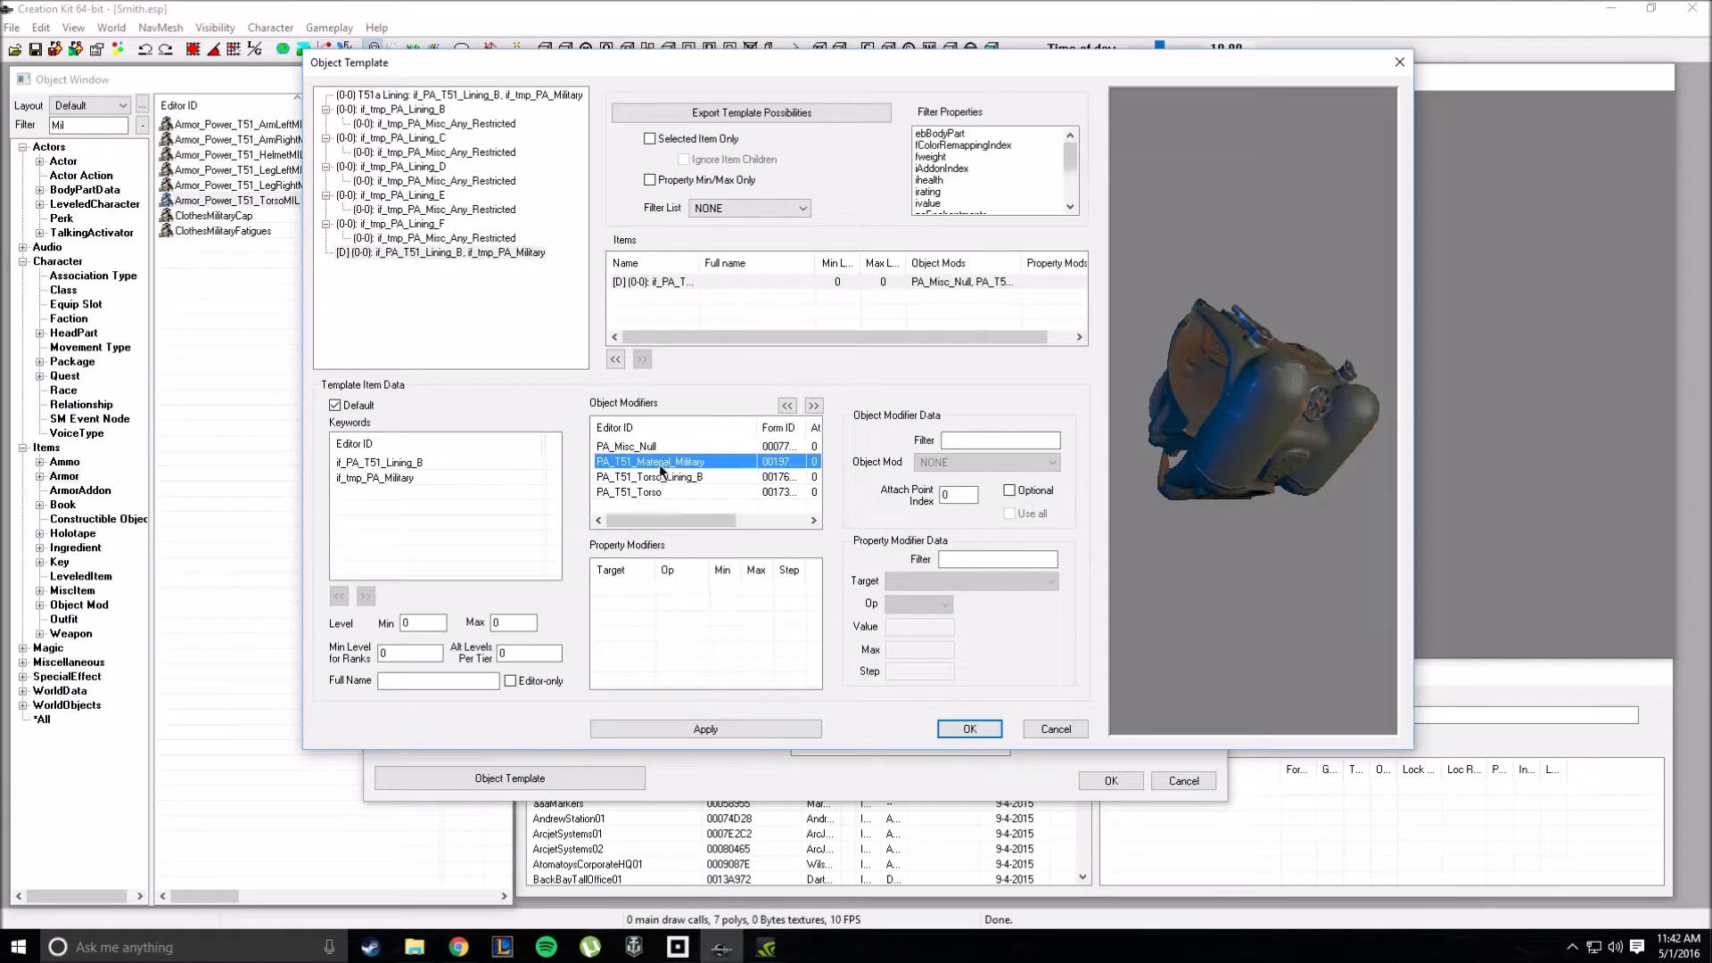
left_click_drag(1221, 526, 1255, 539)
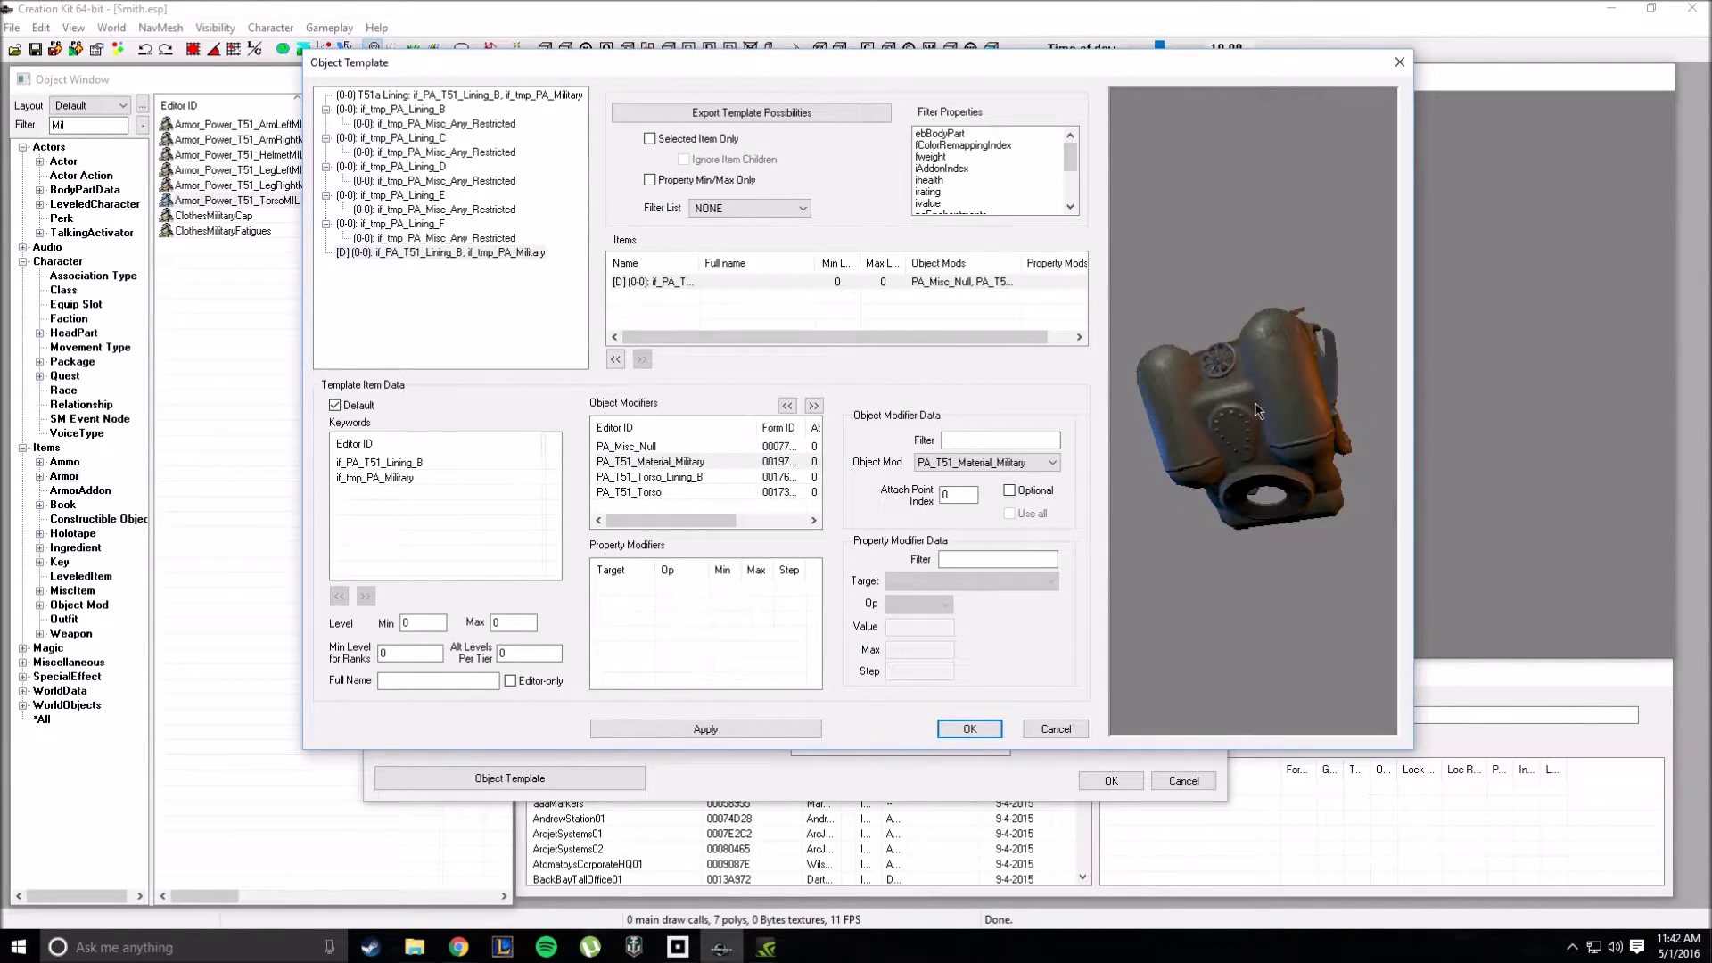
left_click(711, 458)
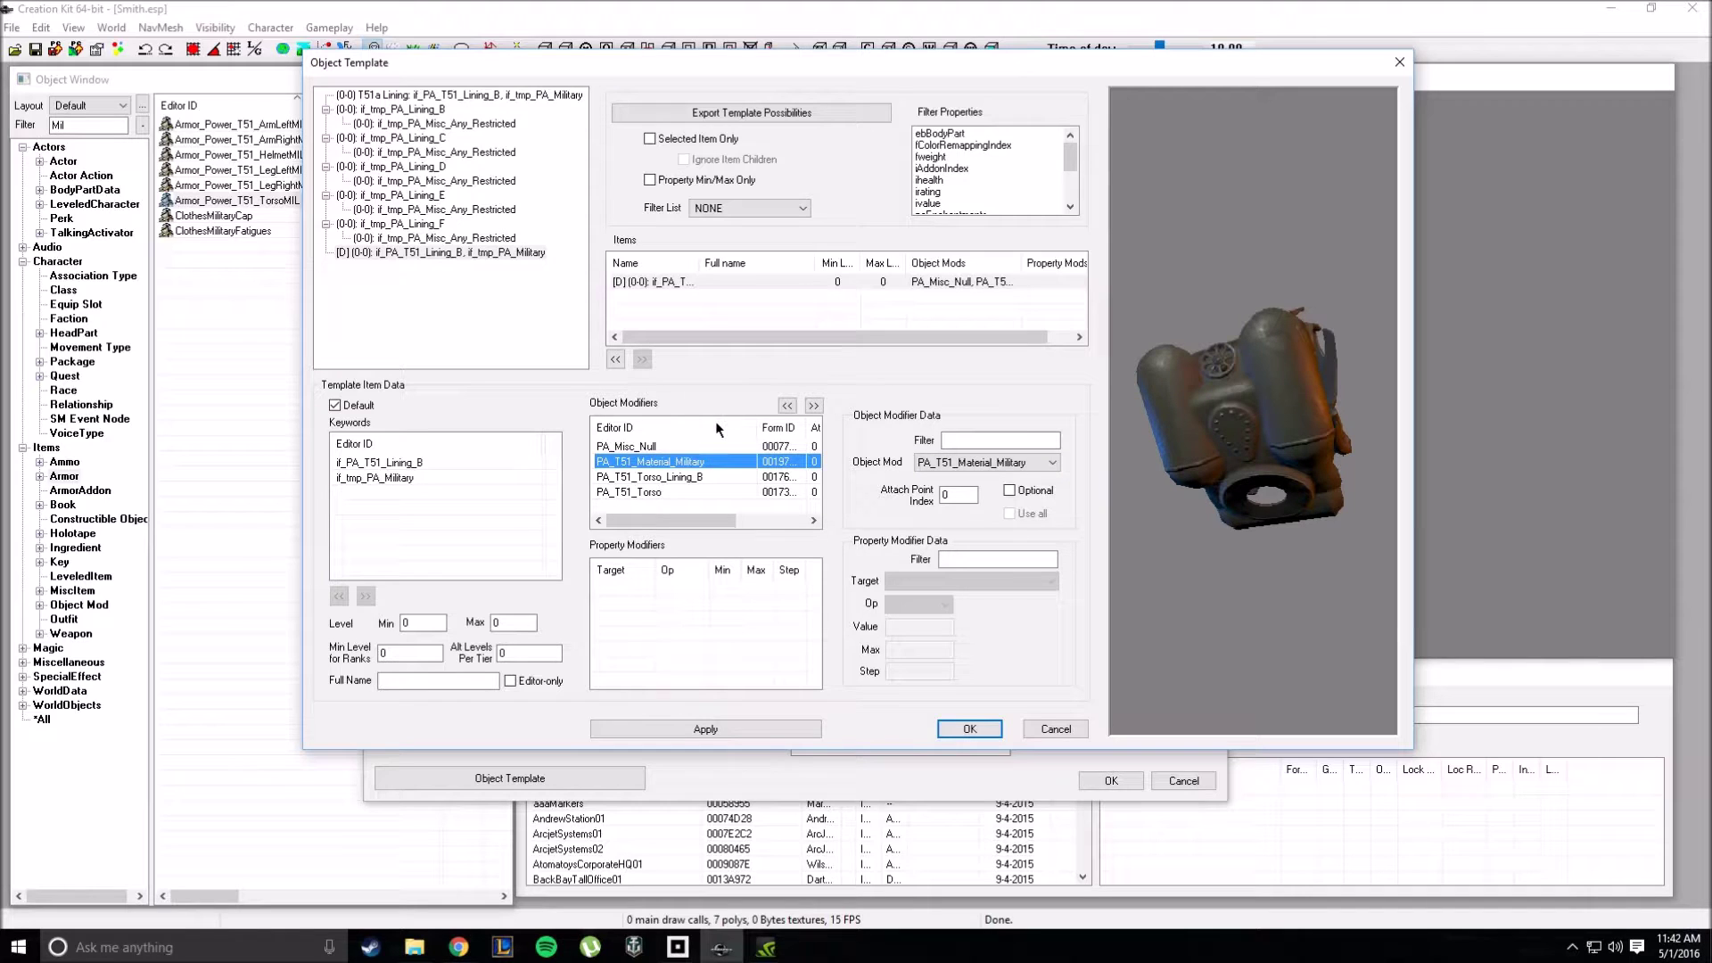
left_click(707, 446)
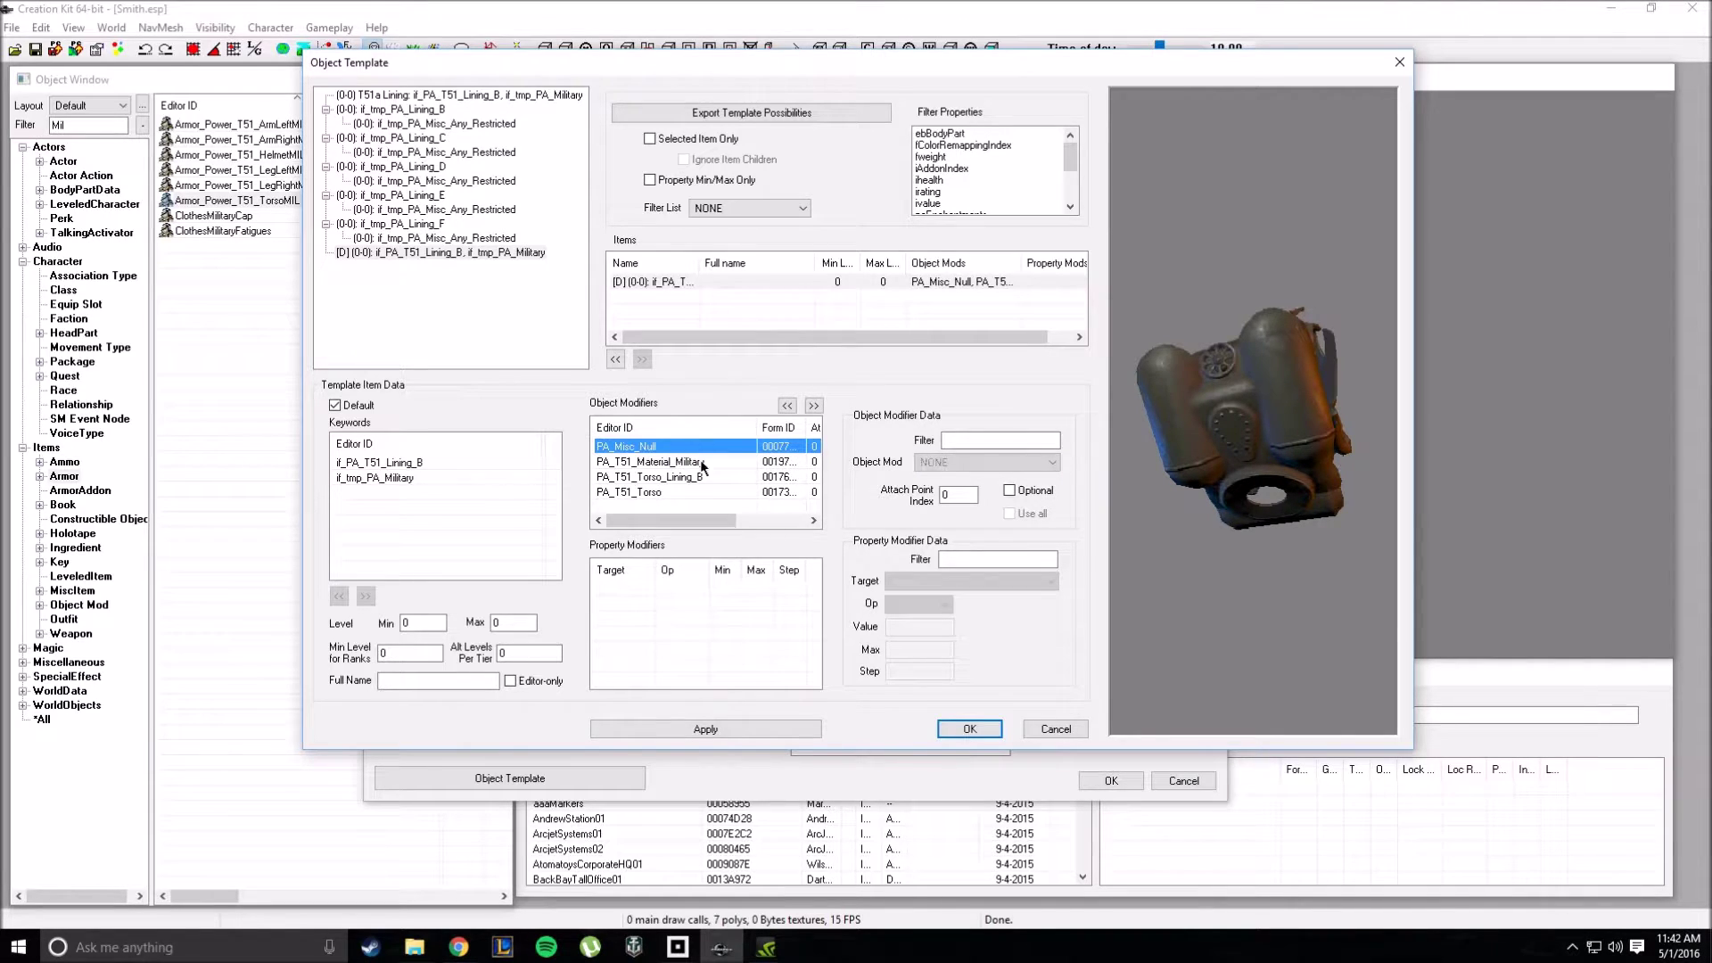
left_click(697, 489)
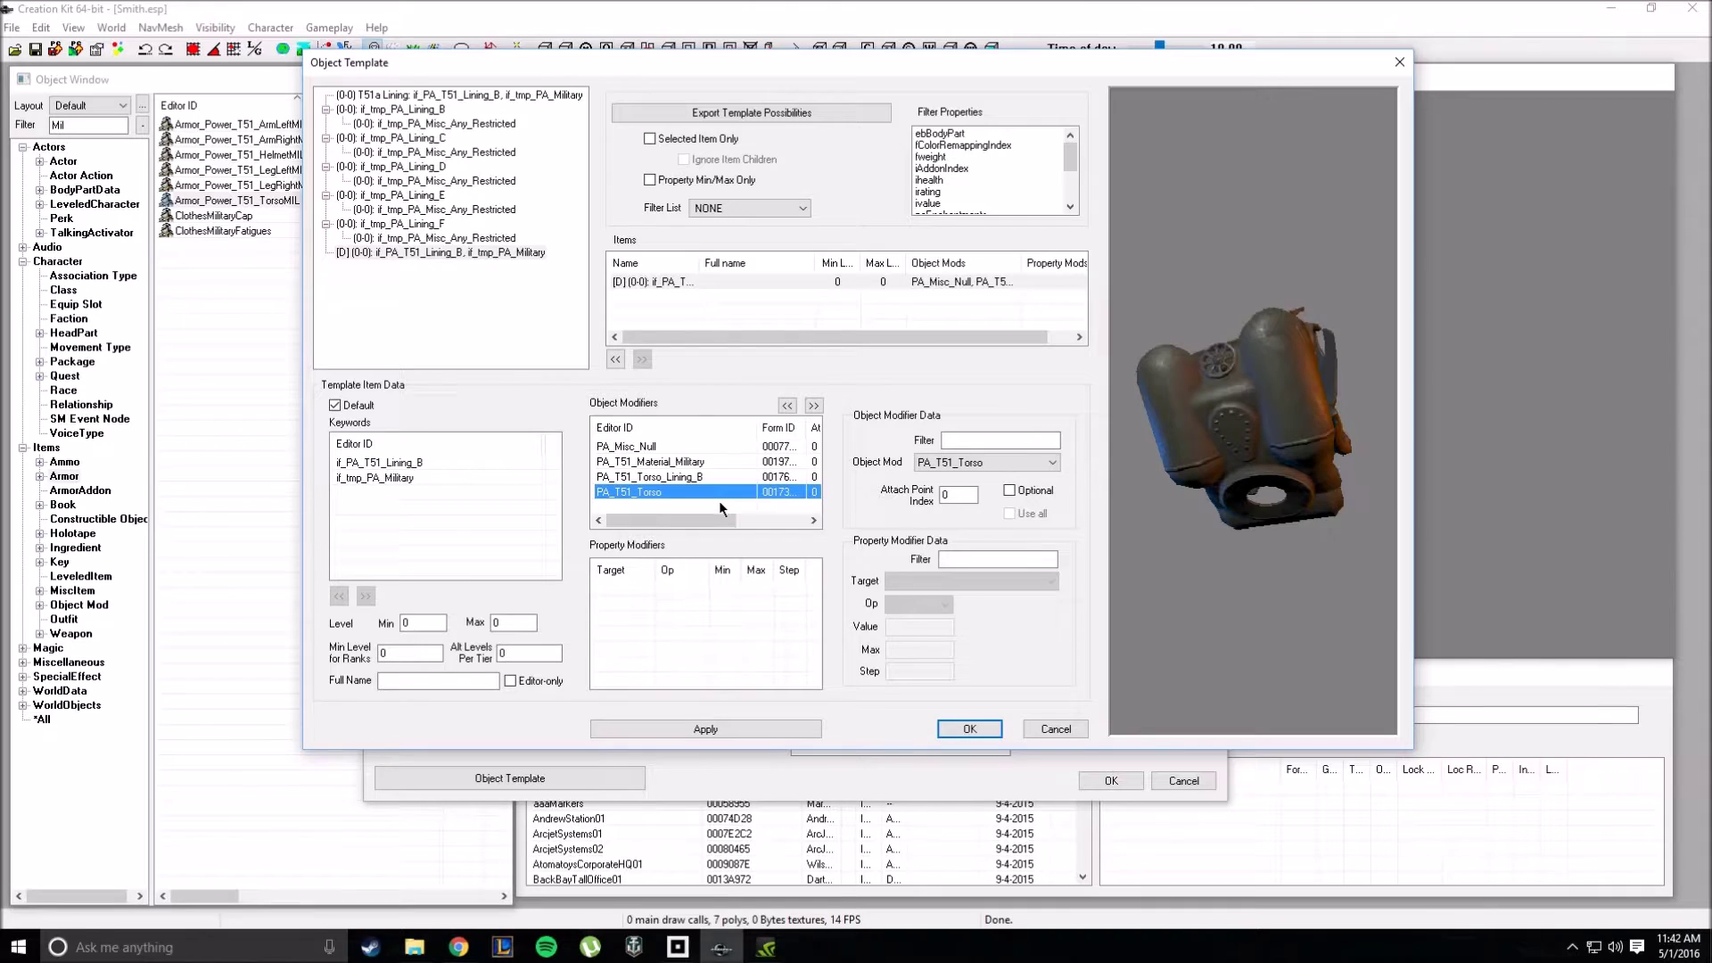
left_click(658, 478)
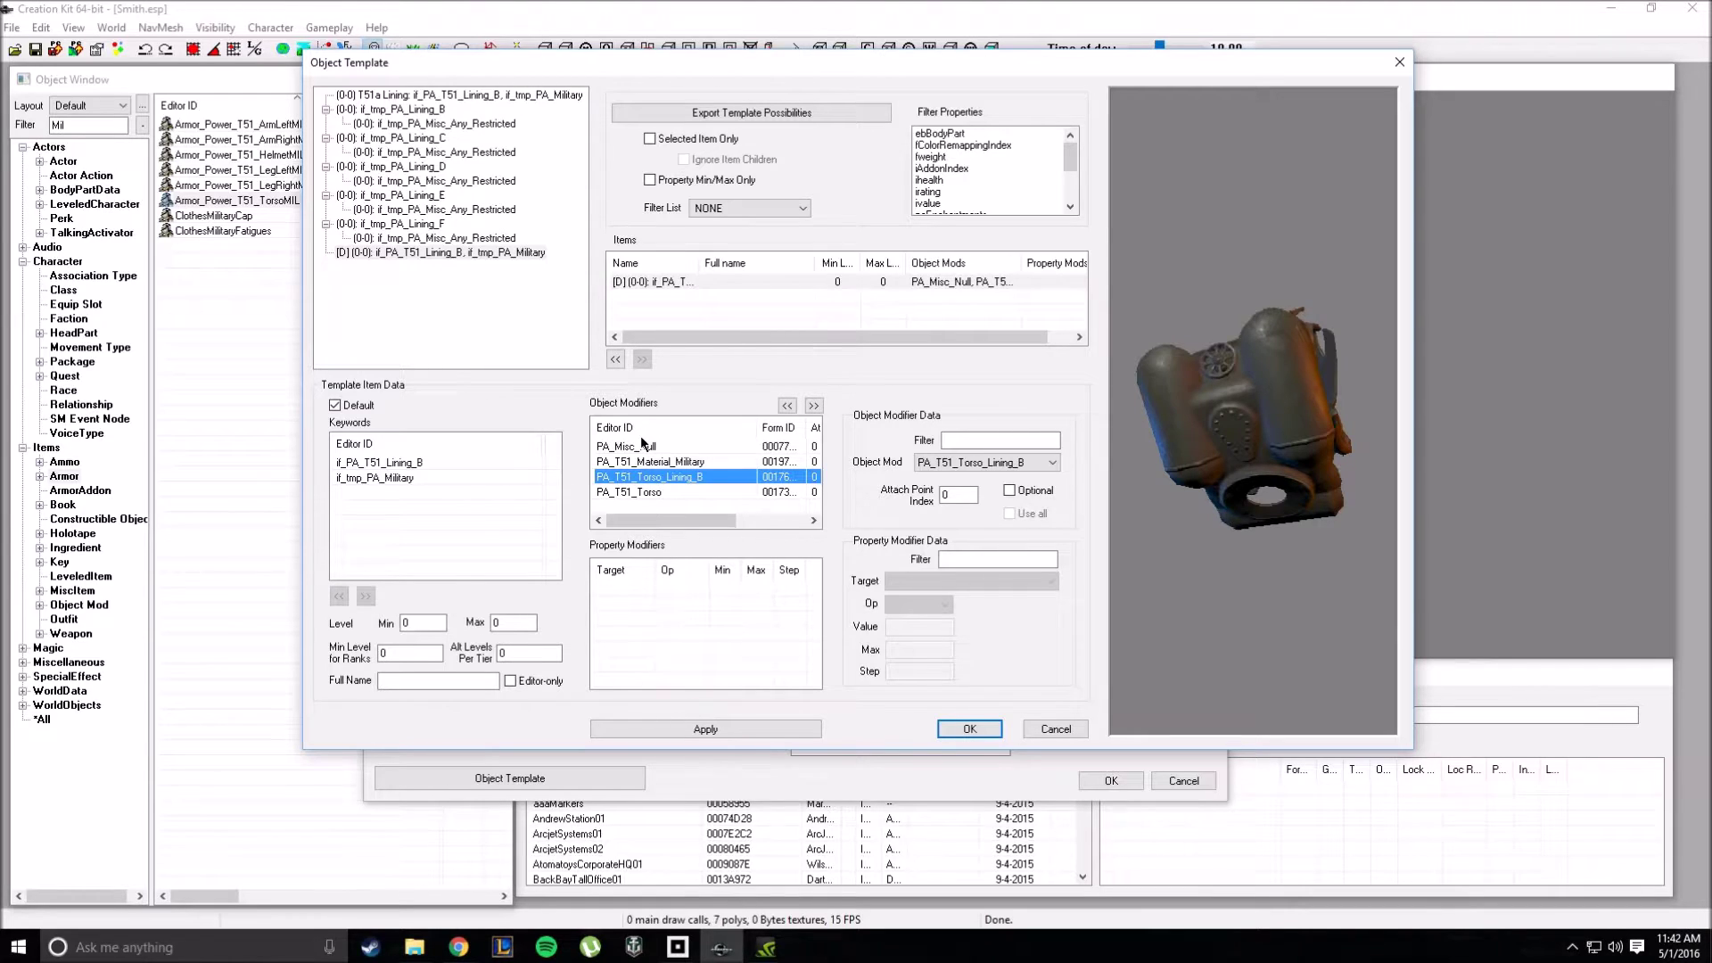
left_click(679, 464)
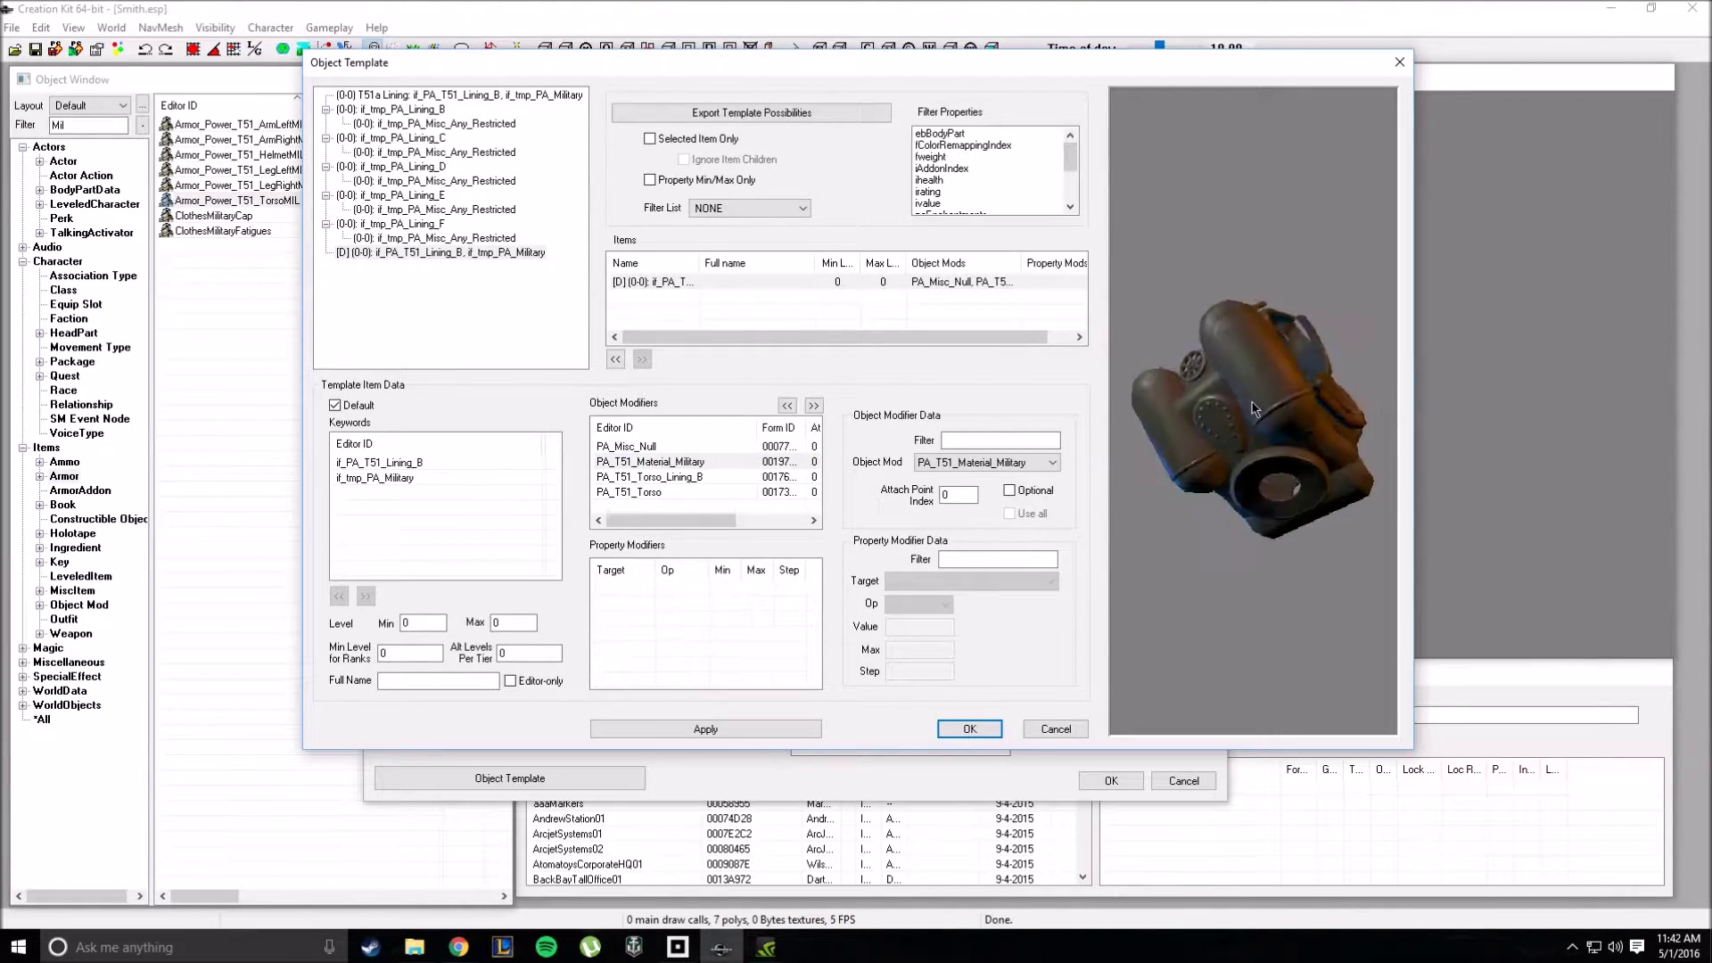
left_click(626, 461)
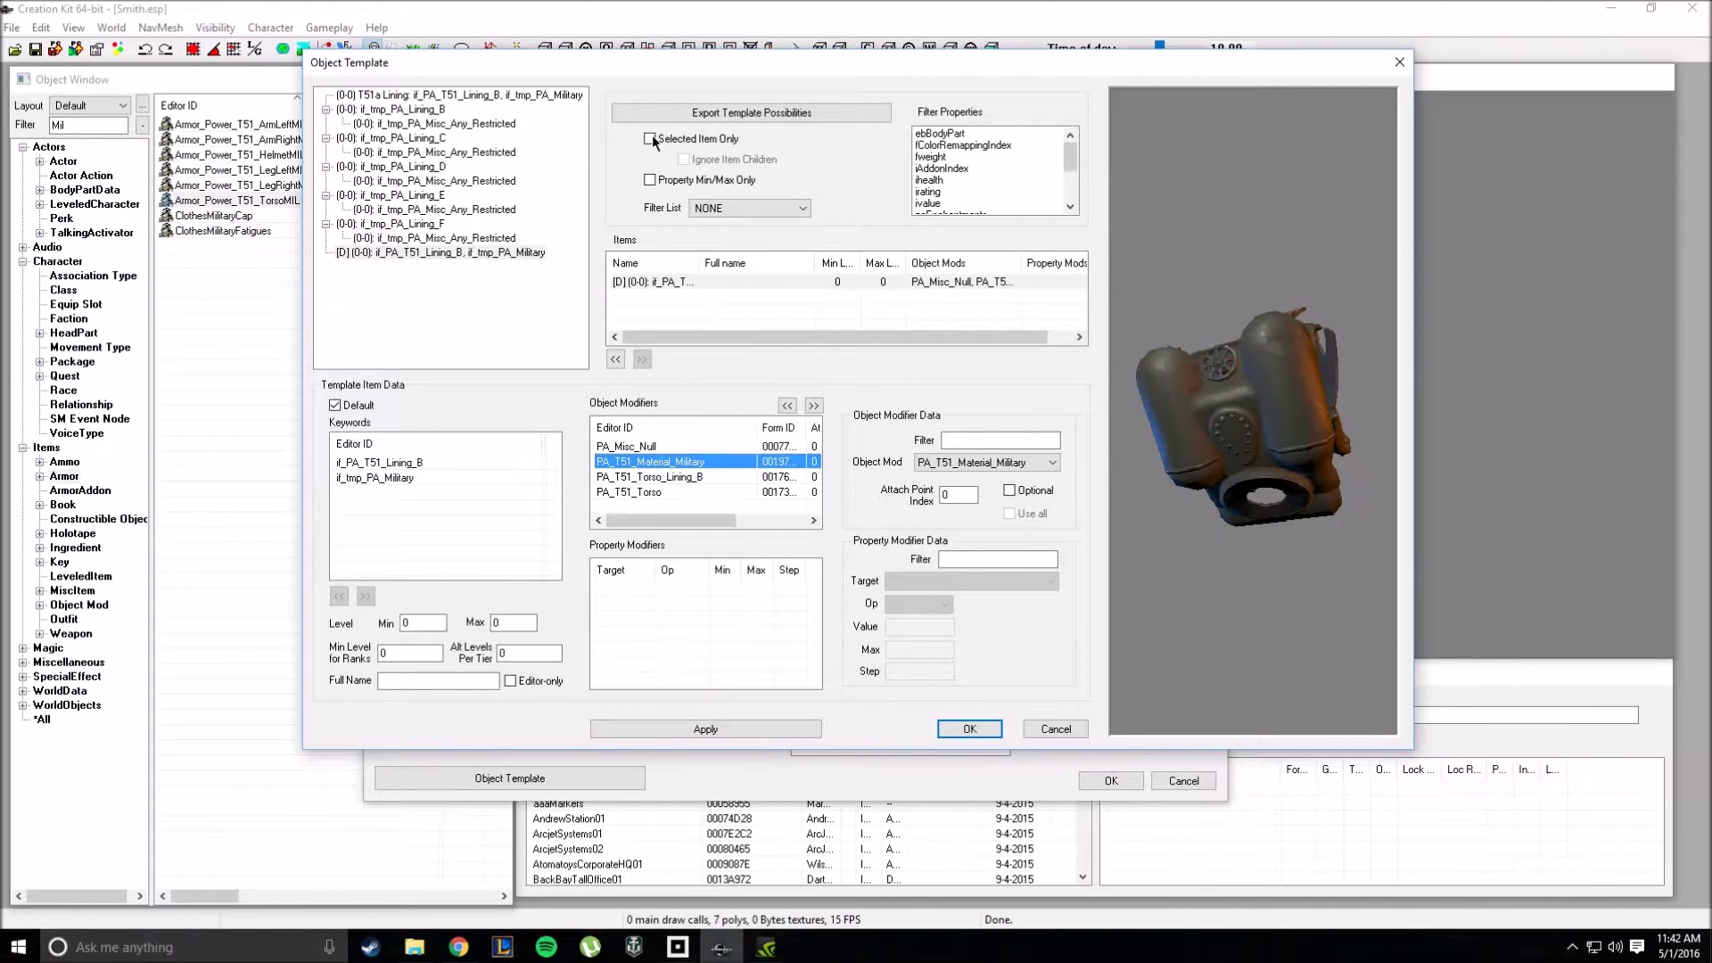
left_click(1162, 358)
left_click(652, 463)
Step: Compare the default entry's if_tmp_PA_Military and if_PA_T51_Lining_B keywords with its PA_T51_Material_Military modifier
left_click(398, 480)
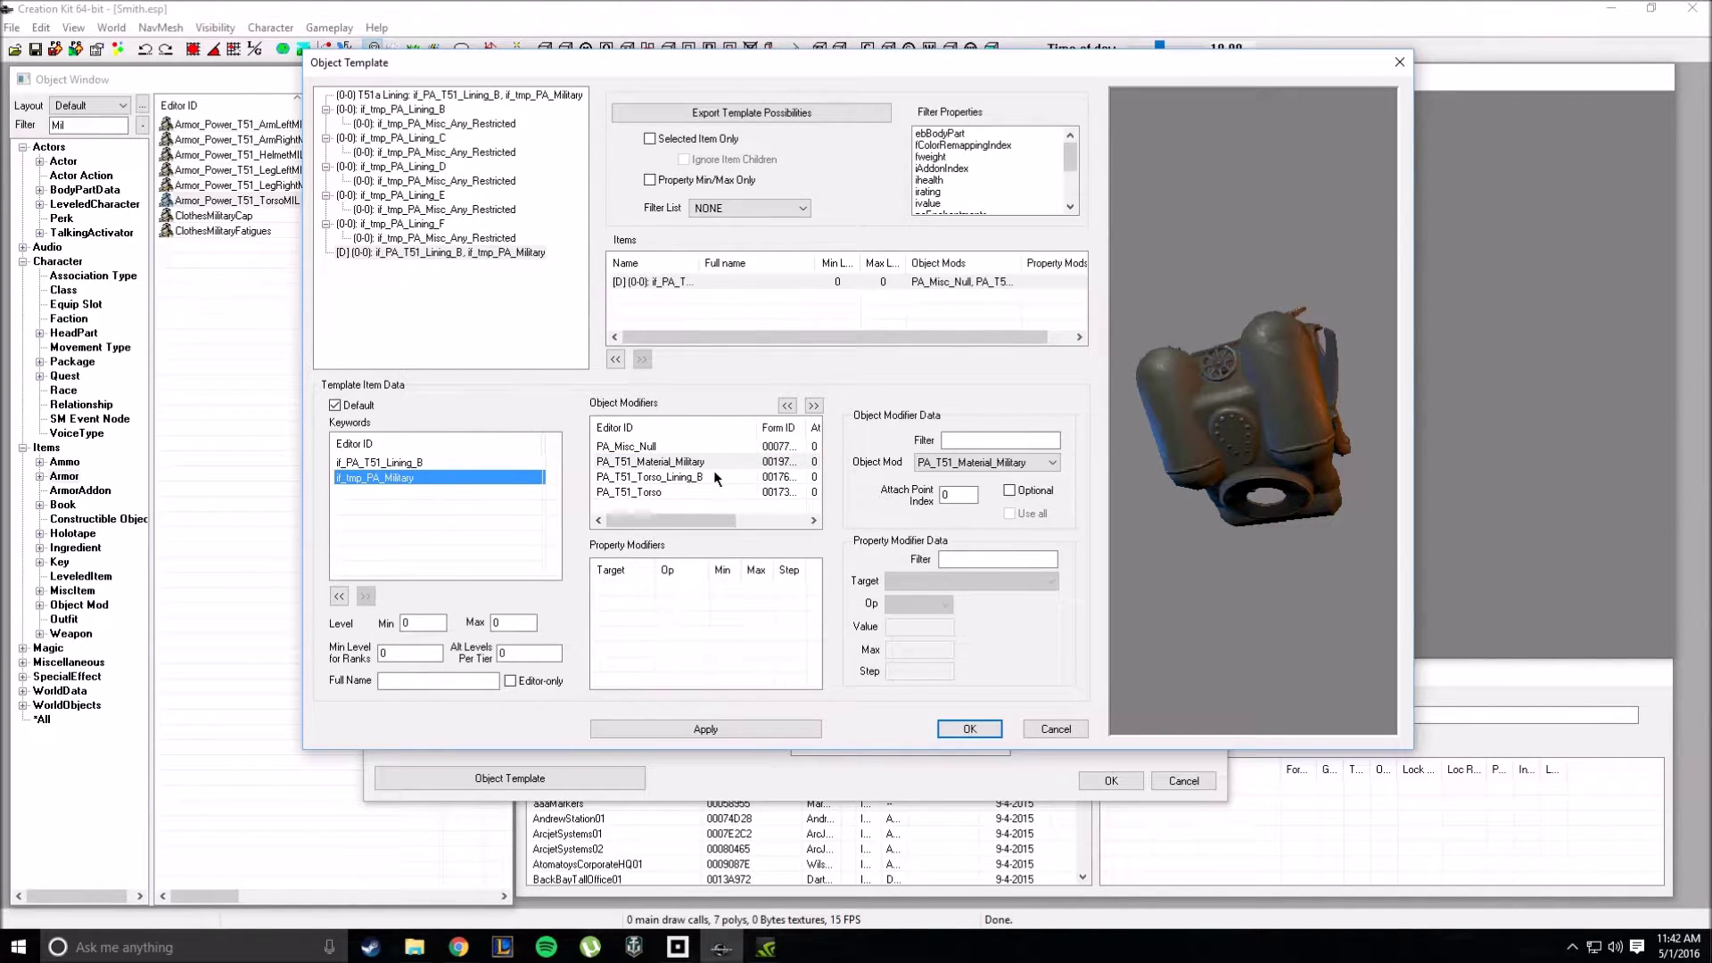
left_click(685, 464)
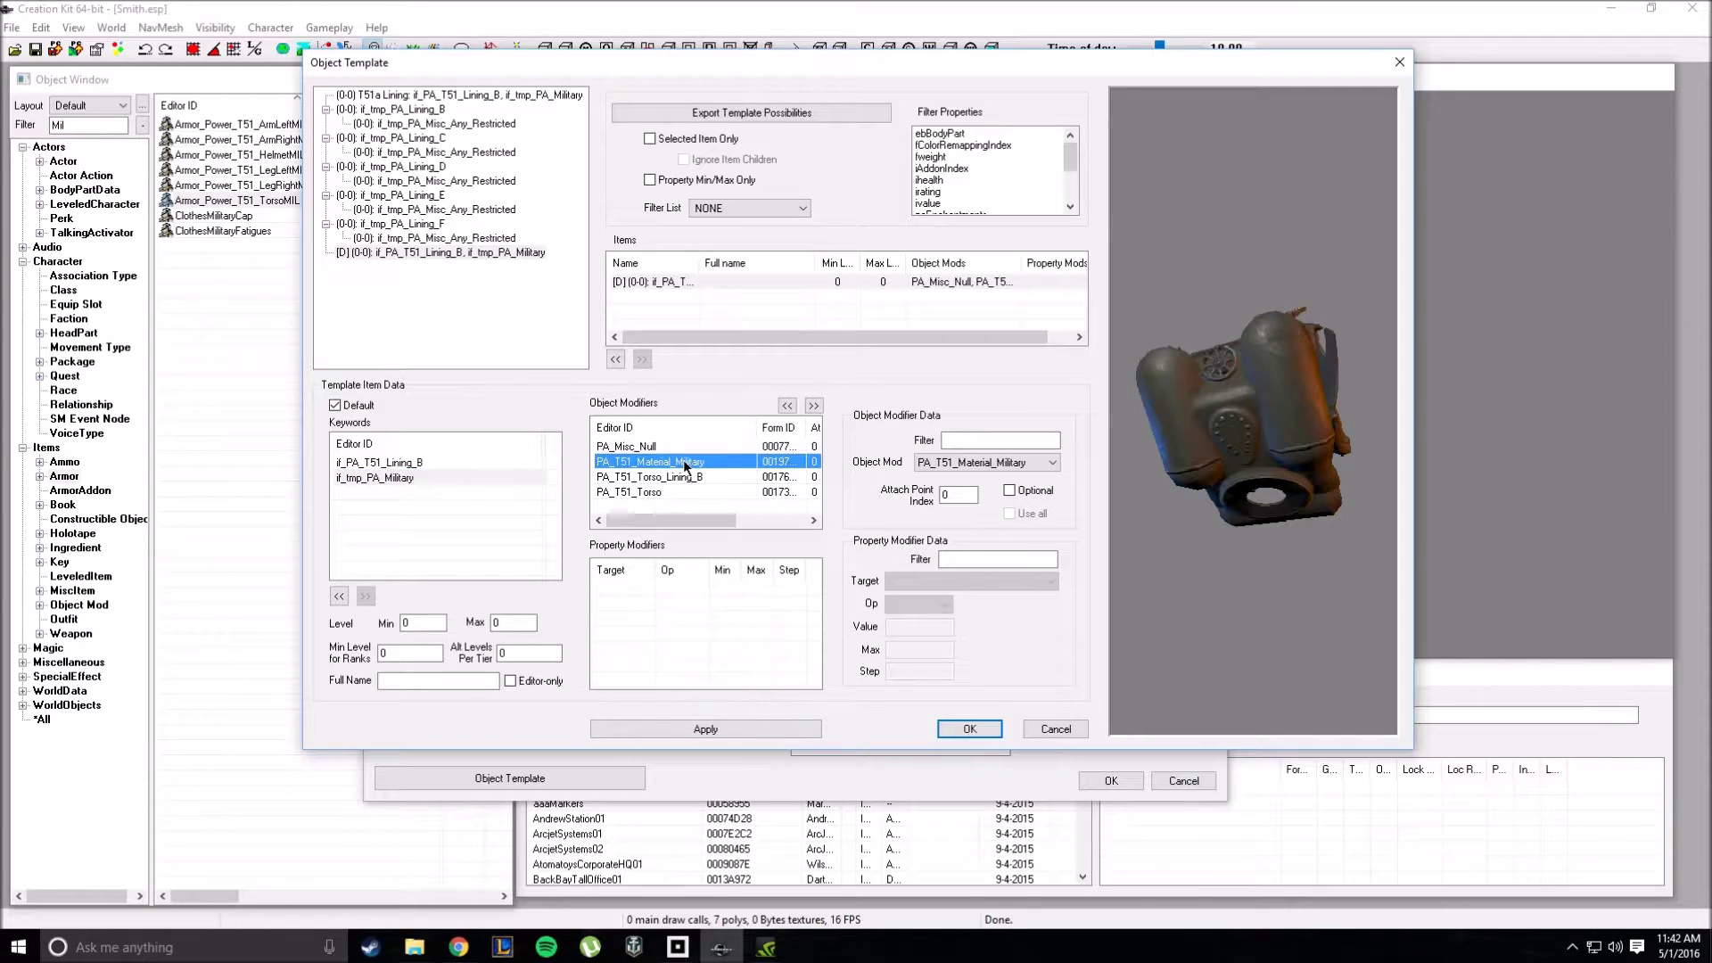
right_click(363, 509)
left_click(421, 477)
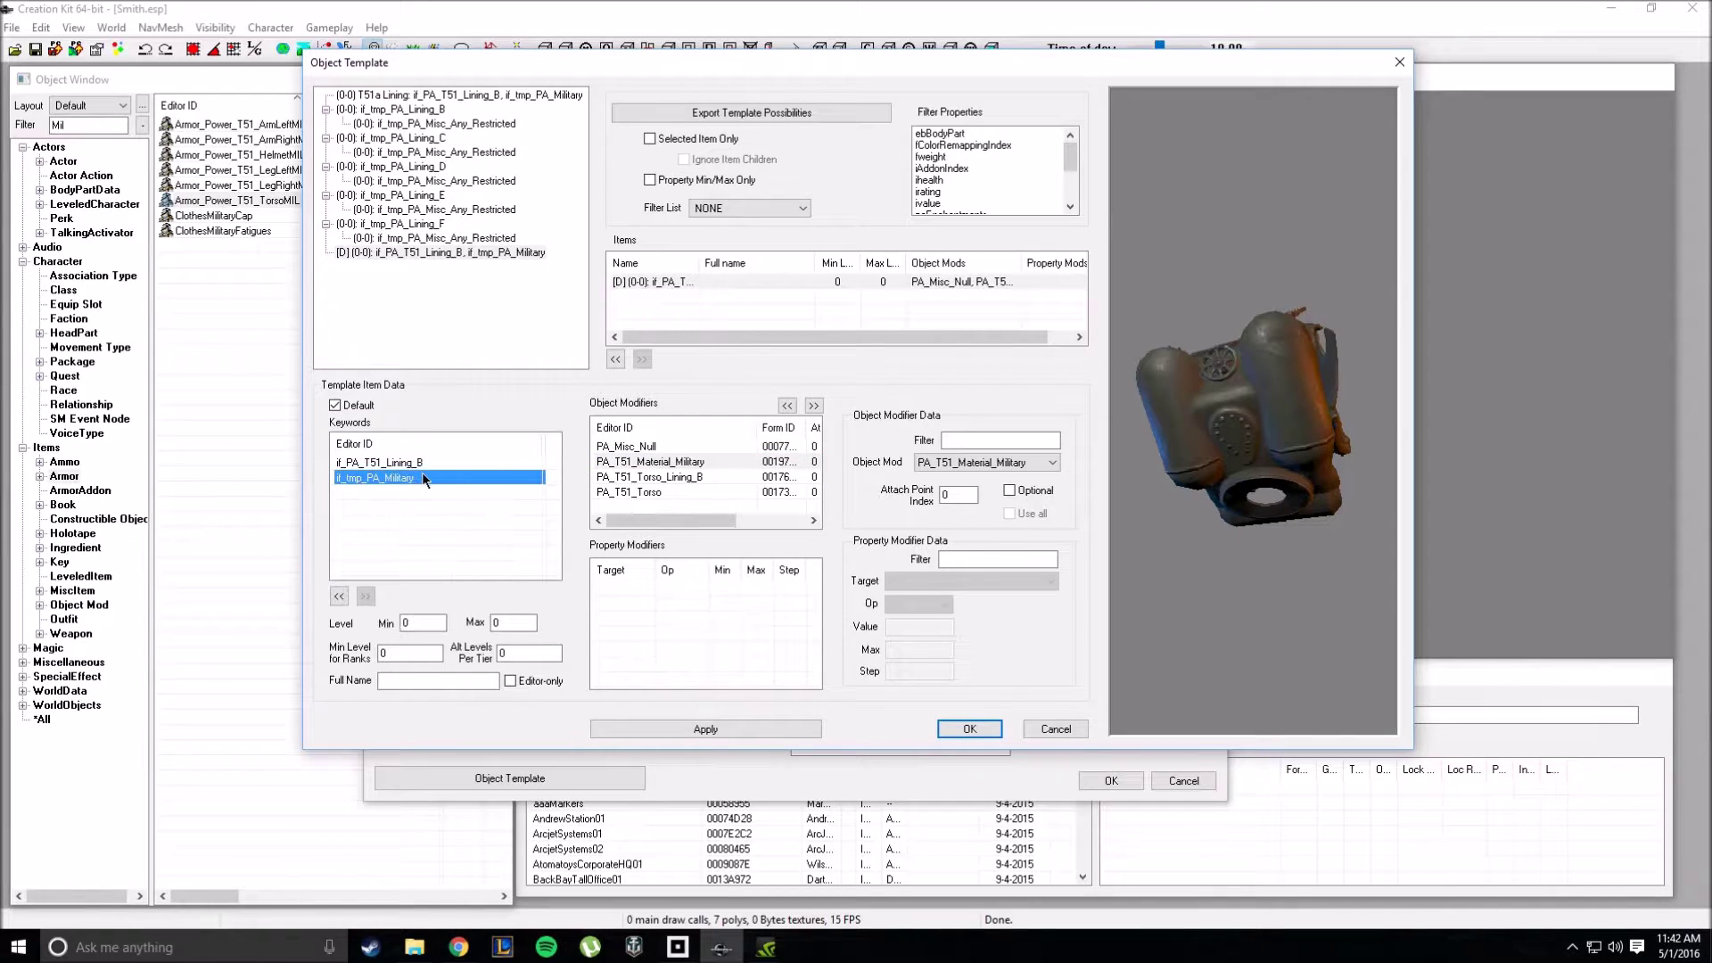
left_click(403, 464)
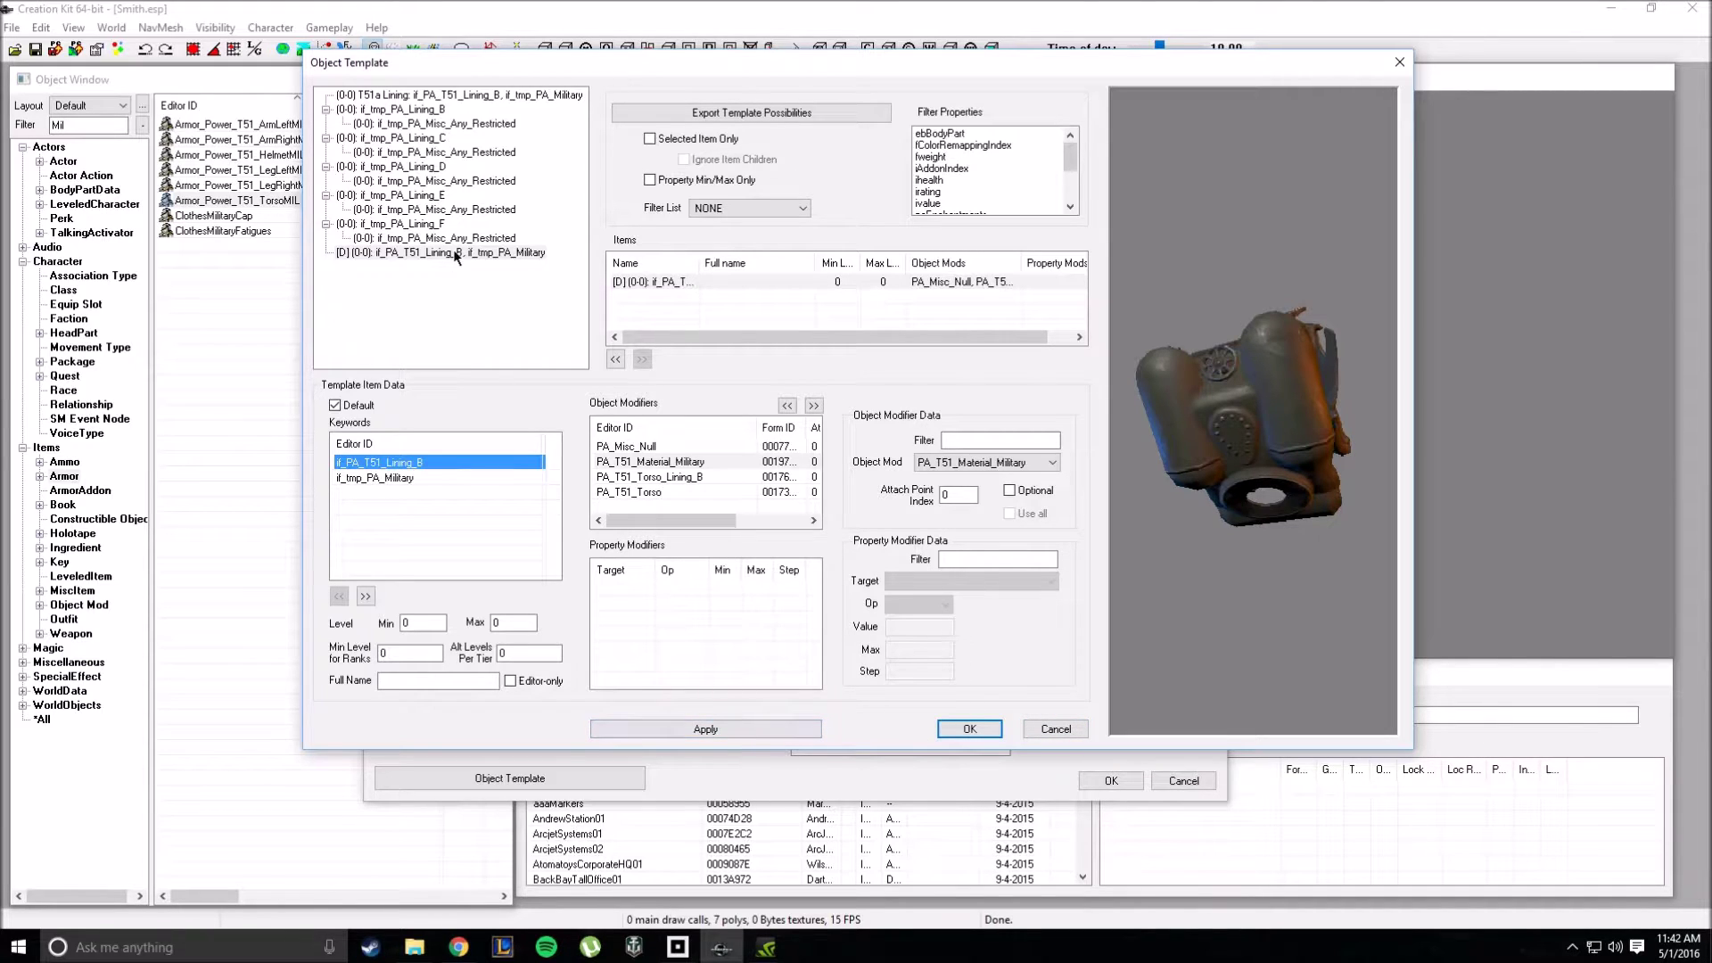
left_click(346, 253)
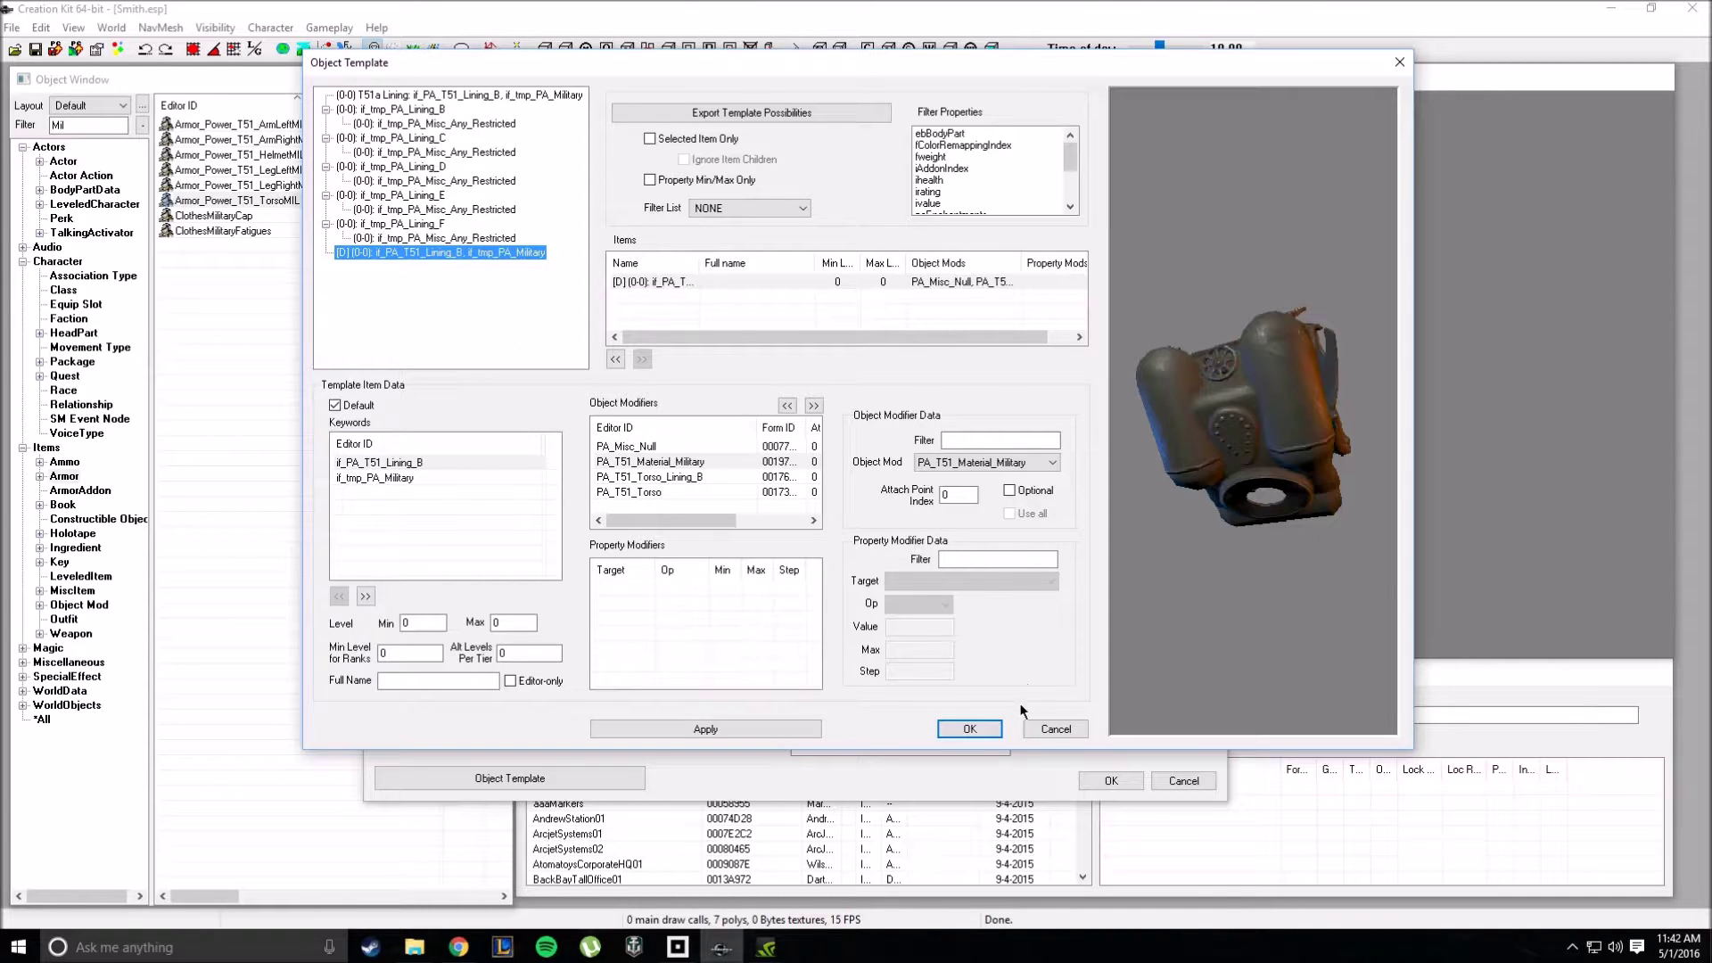
Step: Close the object template and the torso armor record without saving, returning to the zzzAJ_Power_Armor_t51_ARMY leveled item
left_click(1056, 729)
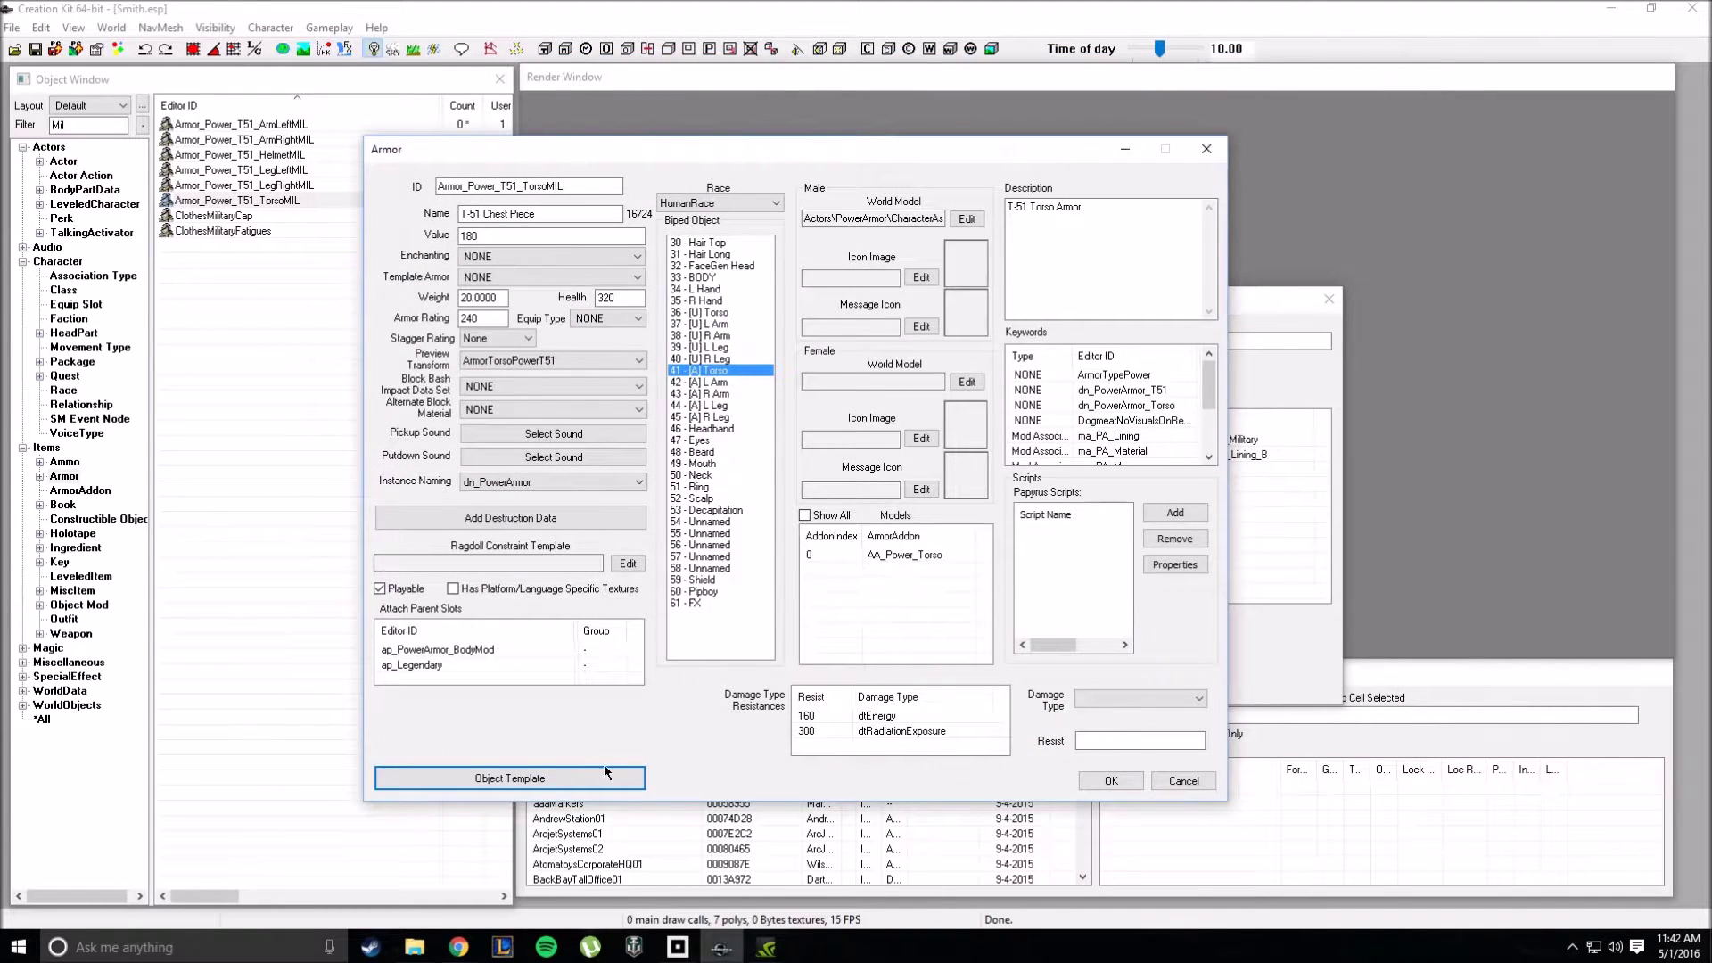
left_click(1183, 781)
left_click_drag(797, 298, 606, 276)
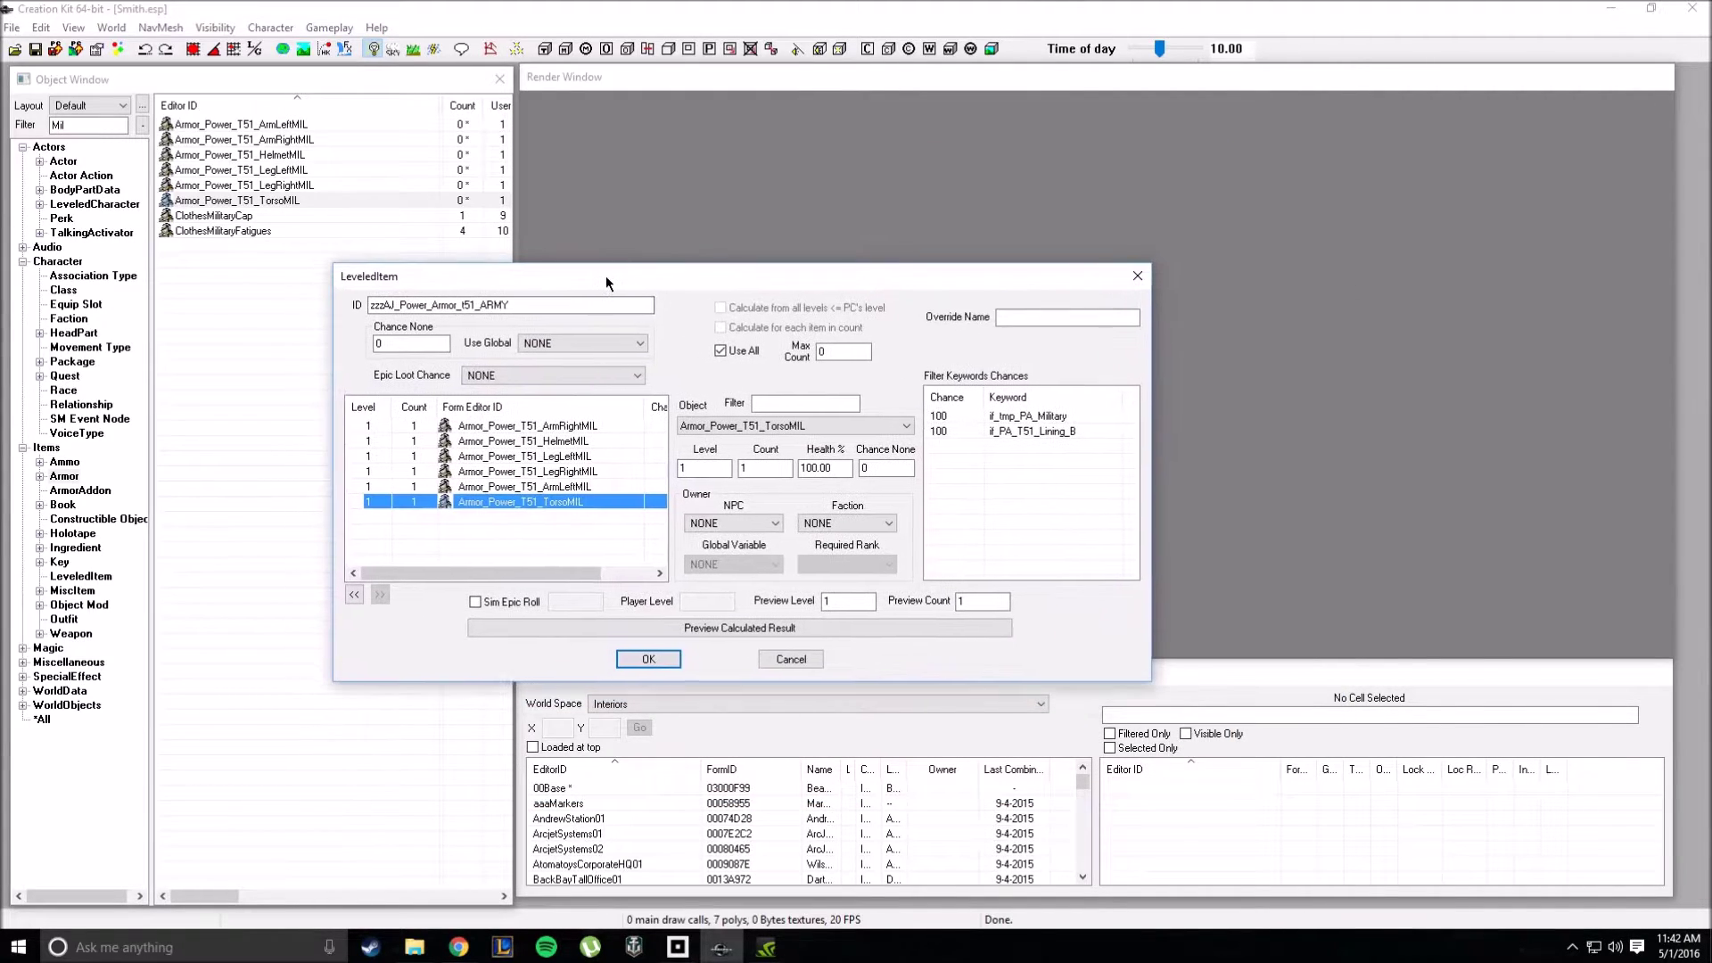
Step: Go through the leveled item's T-51 pieces and open the object template of Armor_Power_T51_ArmLeftMIL
left_click(521, 486)
left_click(527, 471)
left_click(534, 455)
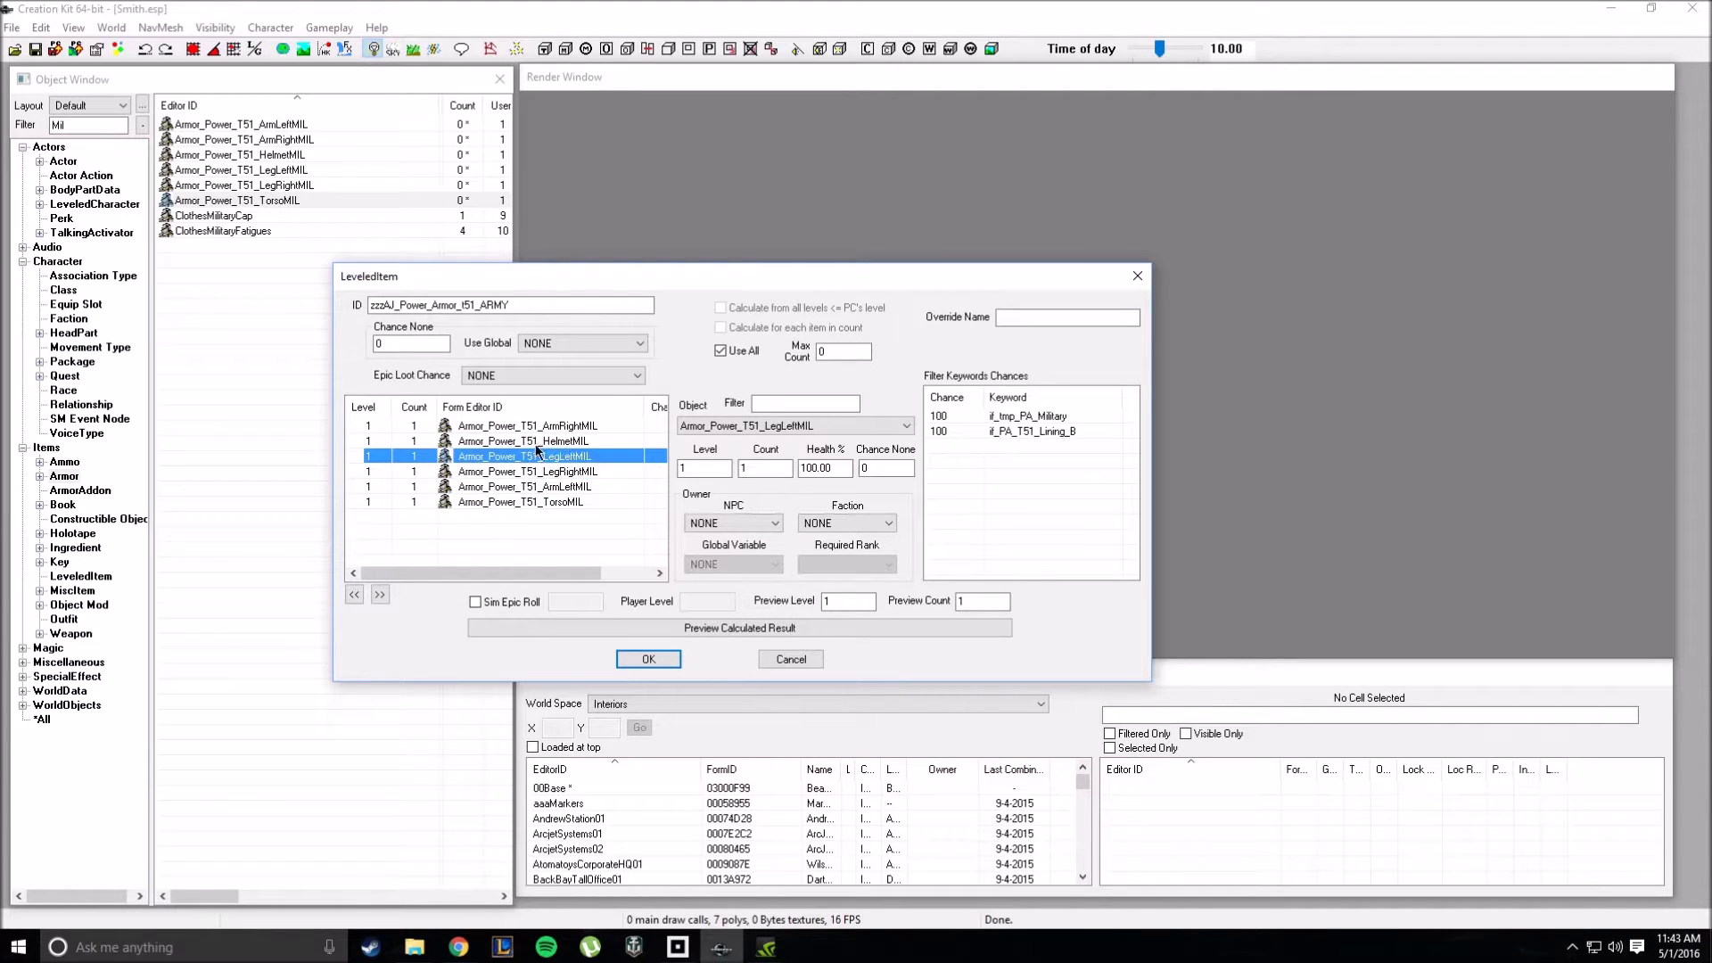
left_click(540, 440)
left_click(541, 425)
left_click(558, 486)
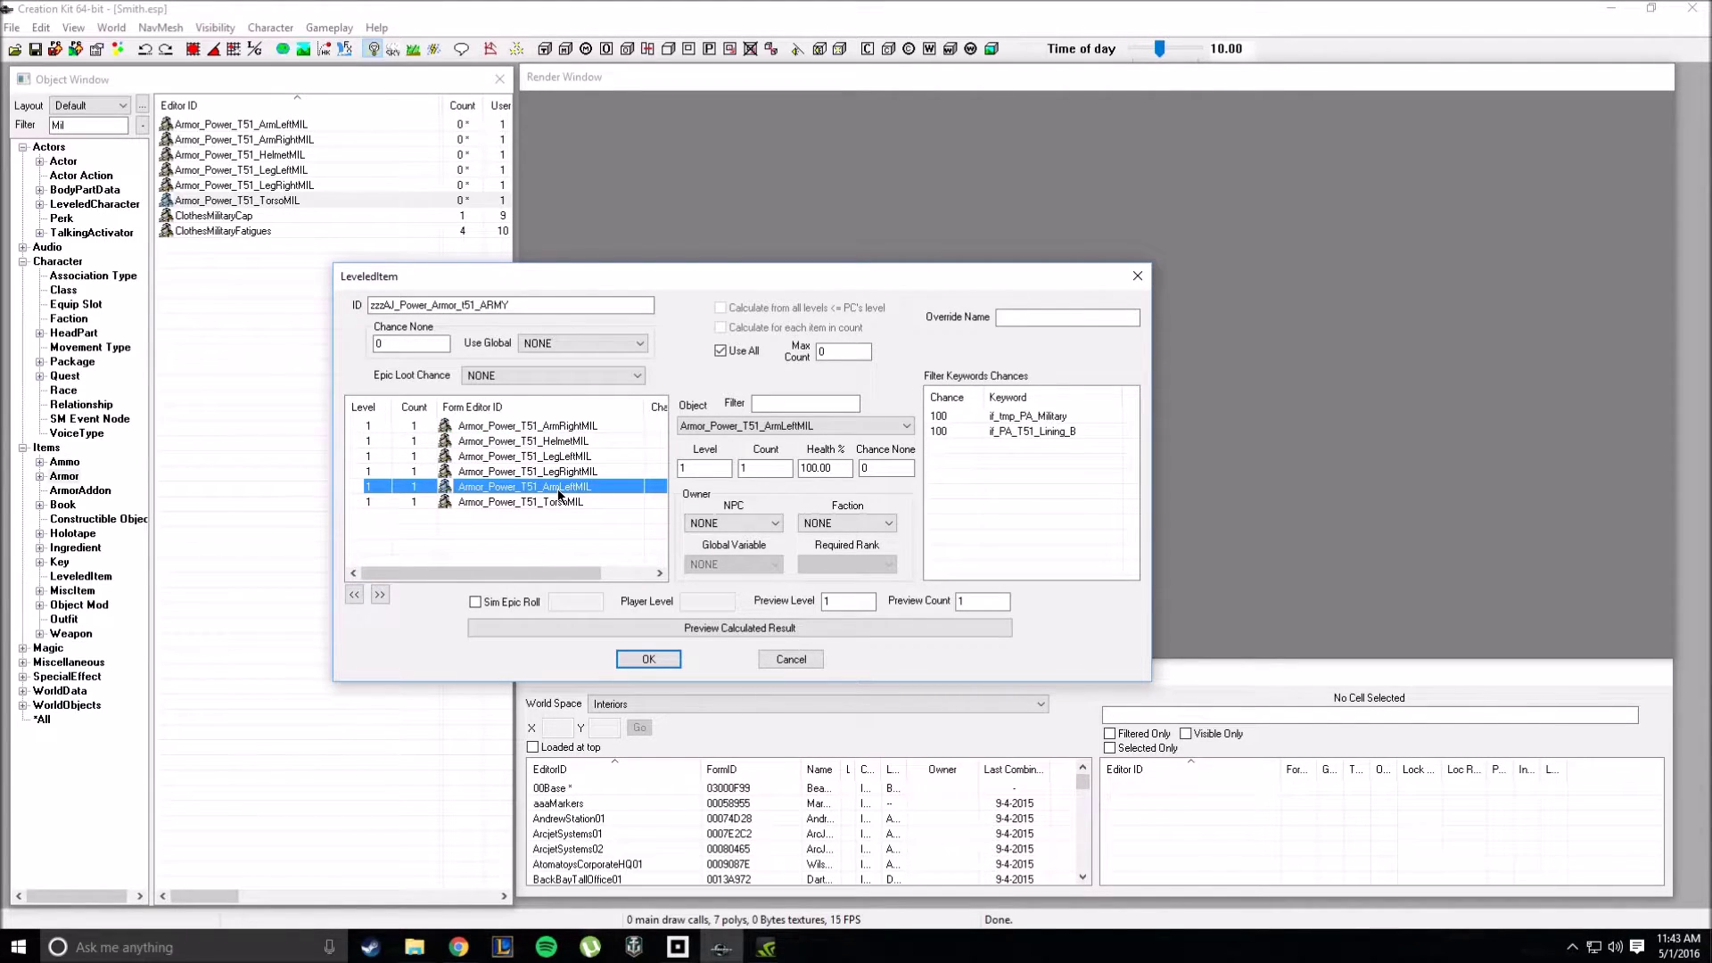
right_click(558, 488)
double_click(545, 487)
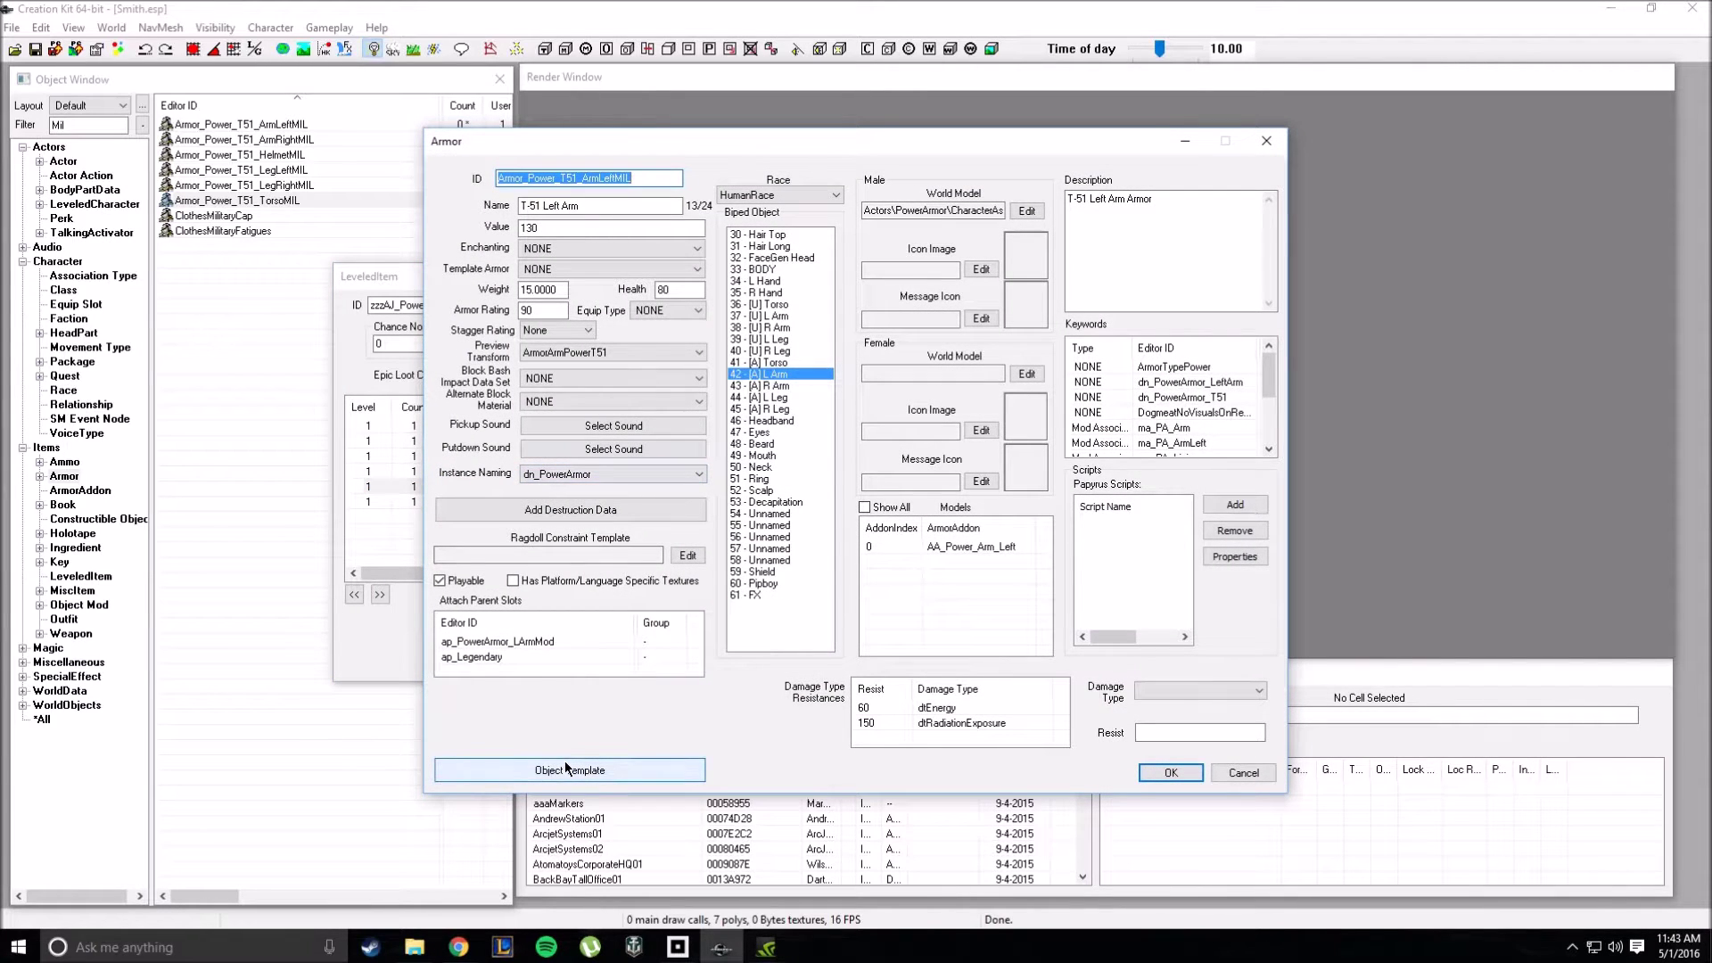
left_click(564, 769)
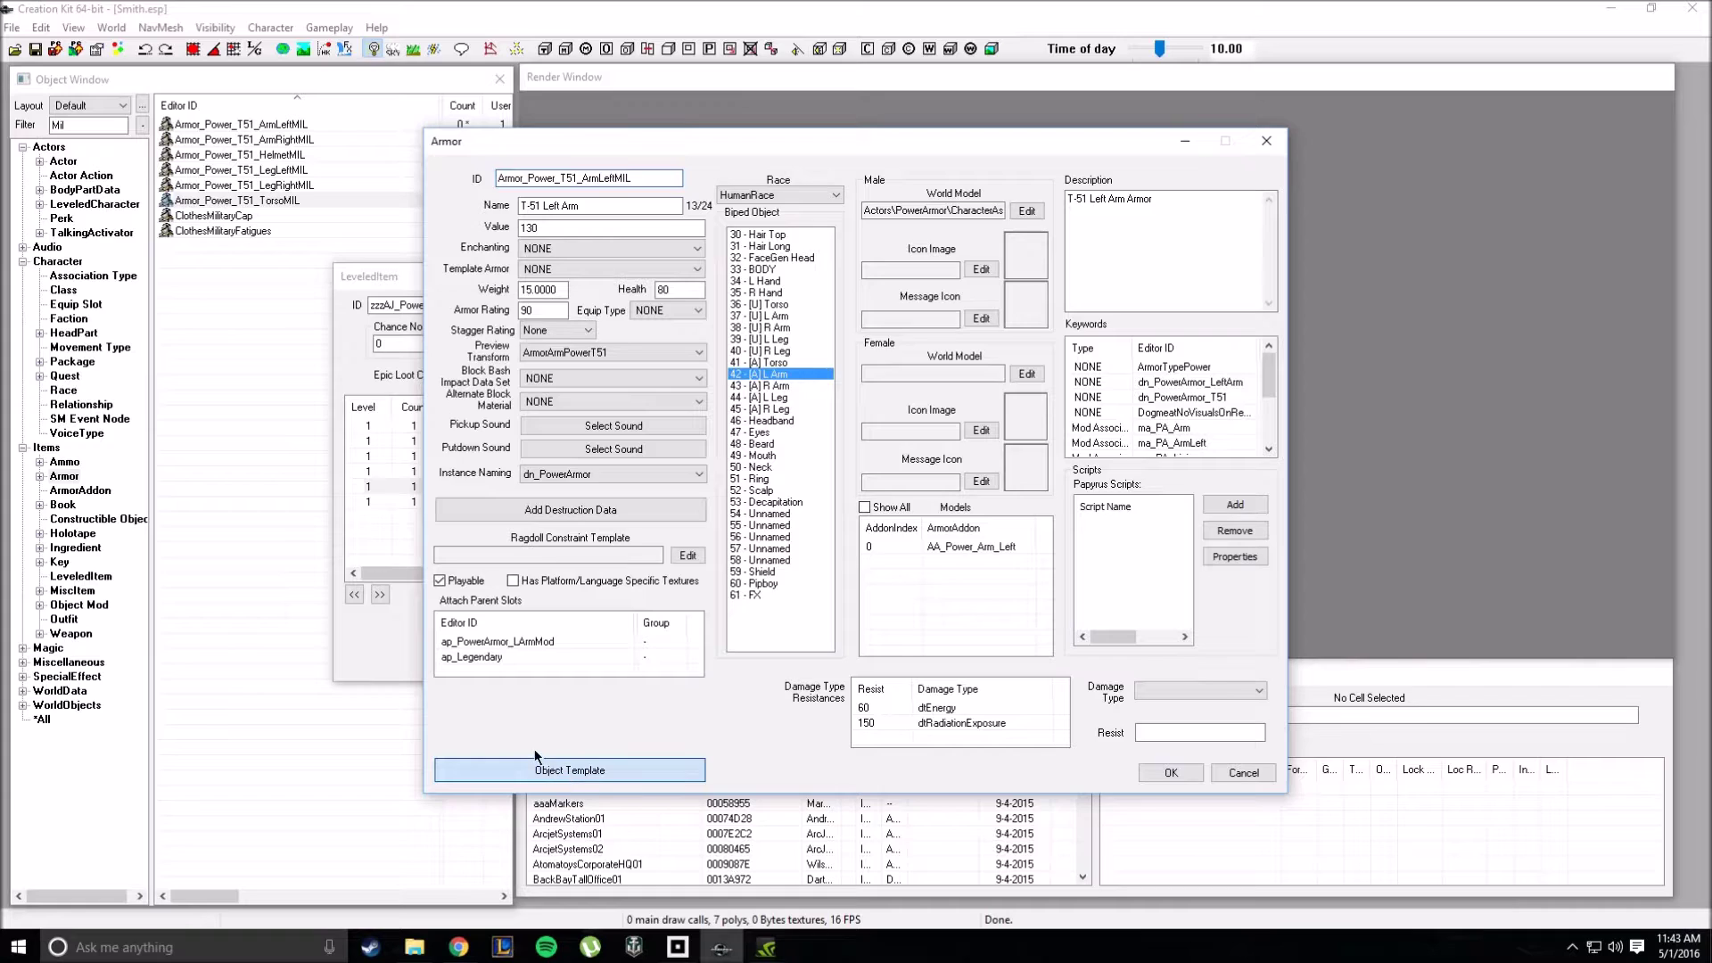
Step: Compare the left arm's default if_tmp_PA_Lining_B, if_tmp_PA_Military entry with the keywords of its Lining C to Lining F entries
left_click(455, 214)
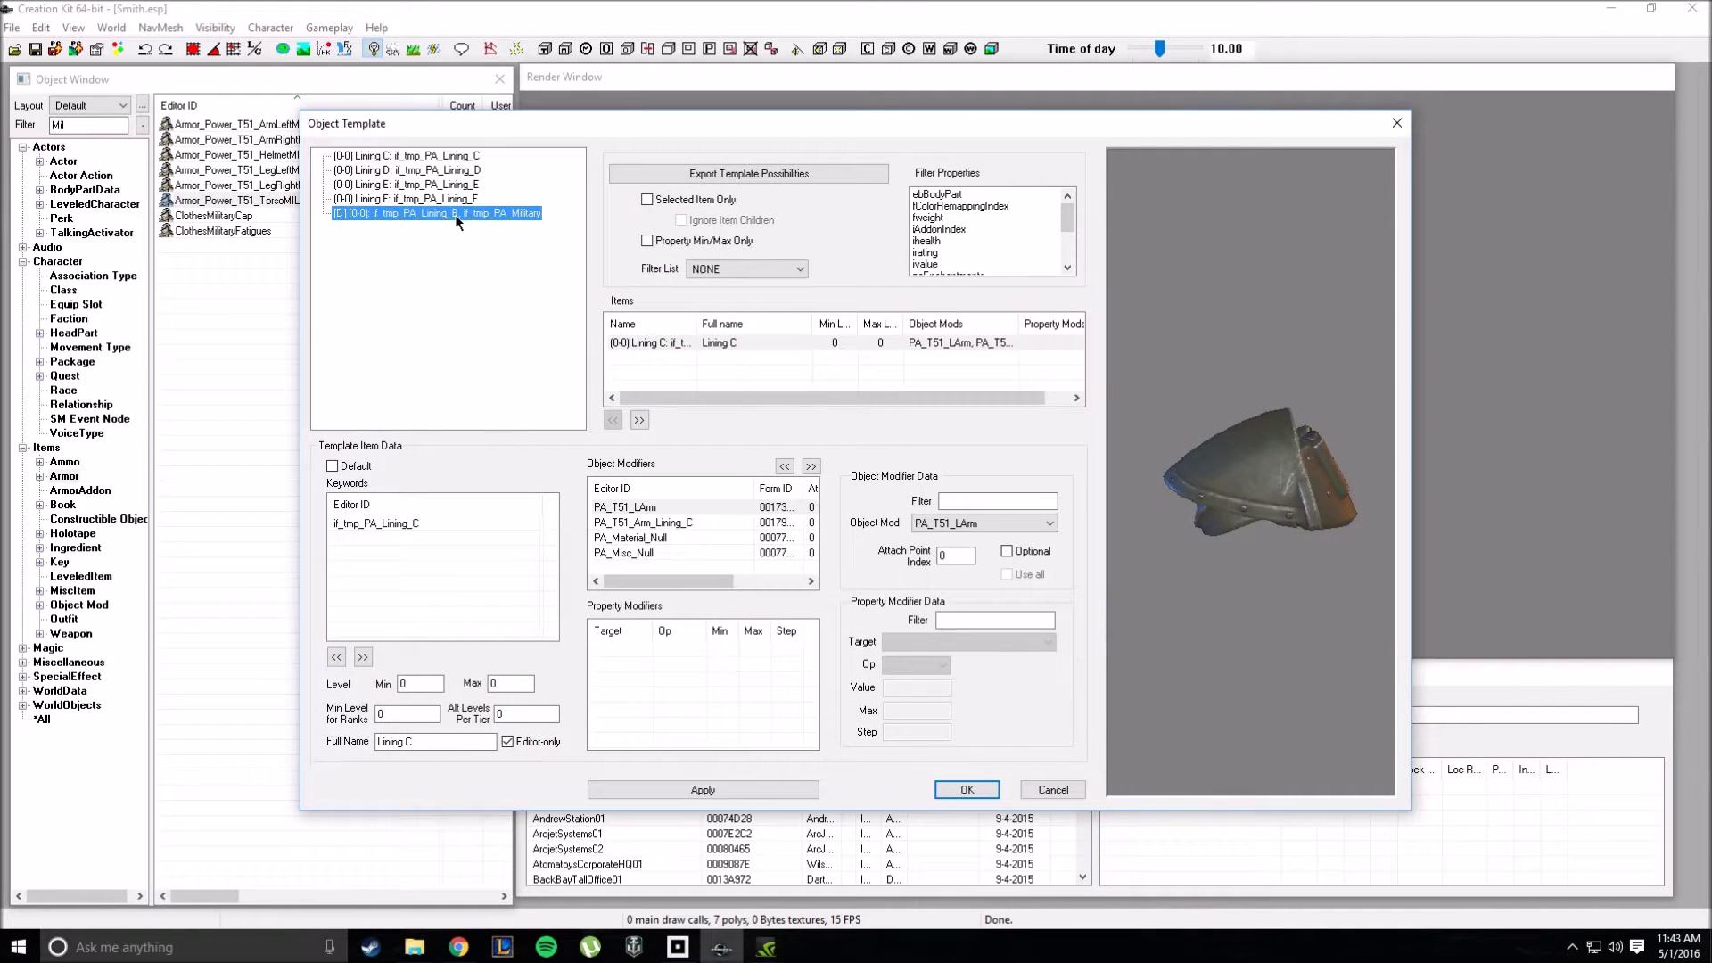
right_click(382, 265)
left_click(352, 214)
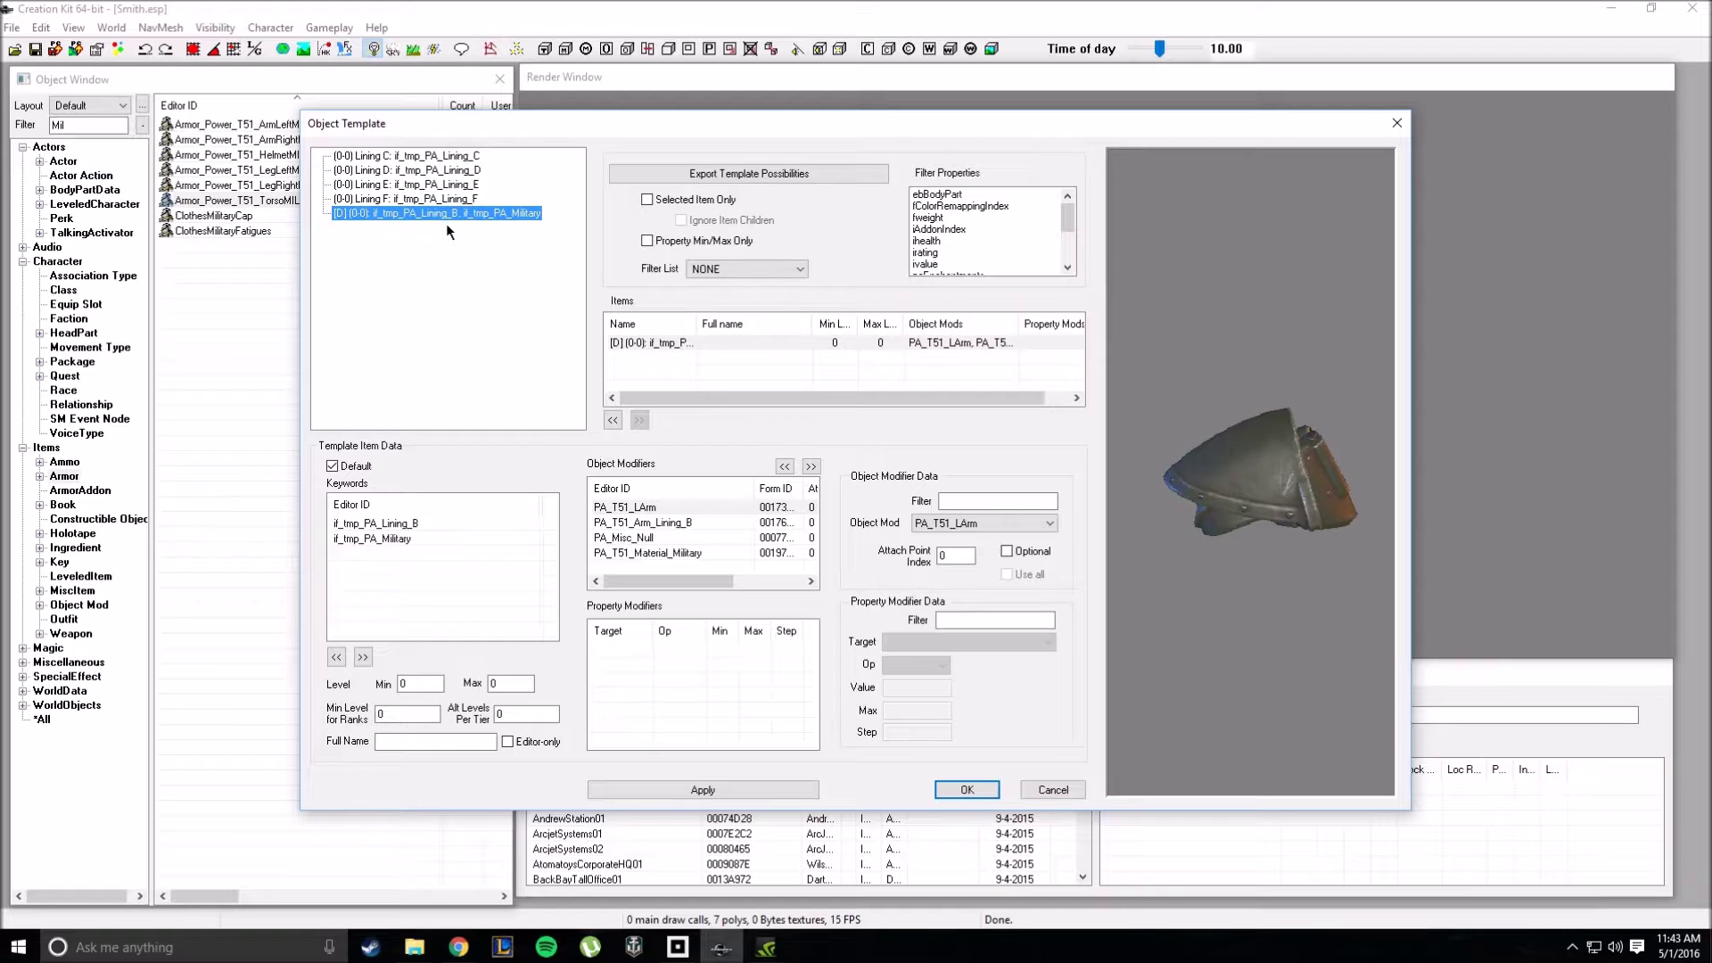
left_click(421, 186)
left_click(428, 157)
left_click(432, 198)
left_click(427, 185)
left_click(428, 171)
left_click(428, 157)
left_click(431, 198)
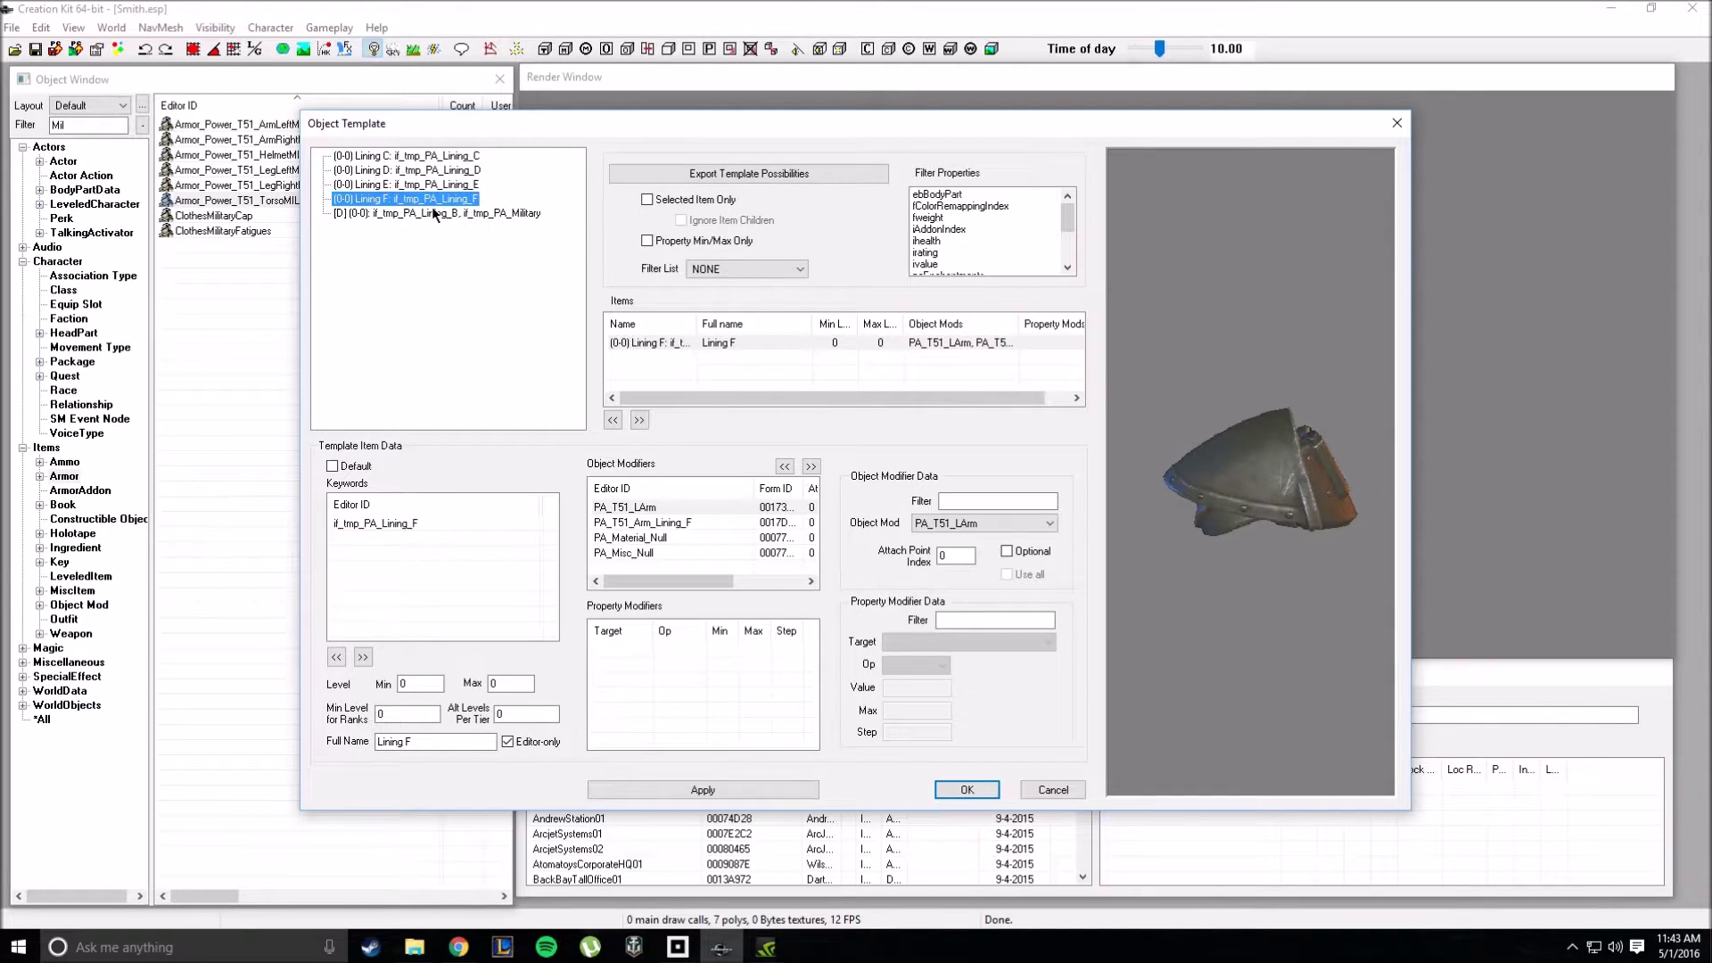
left_click(383, 524)
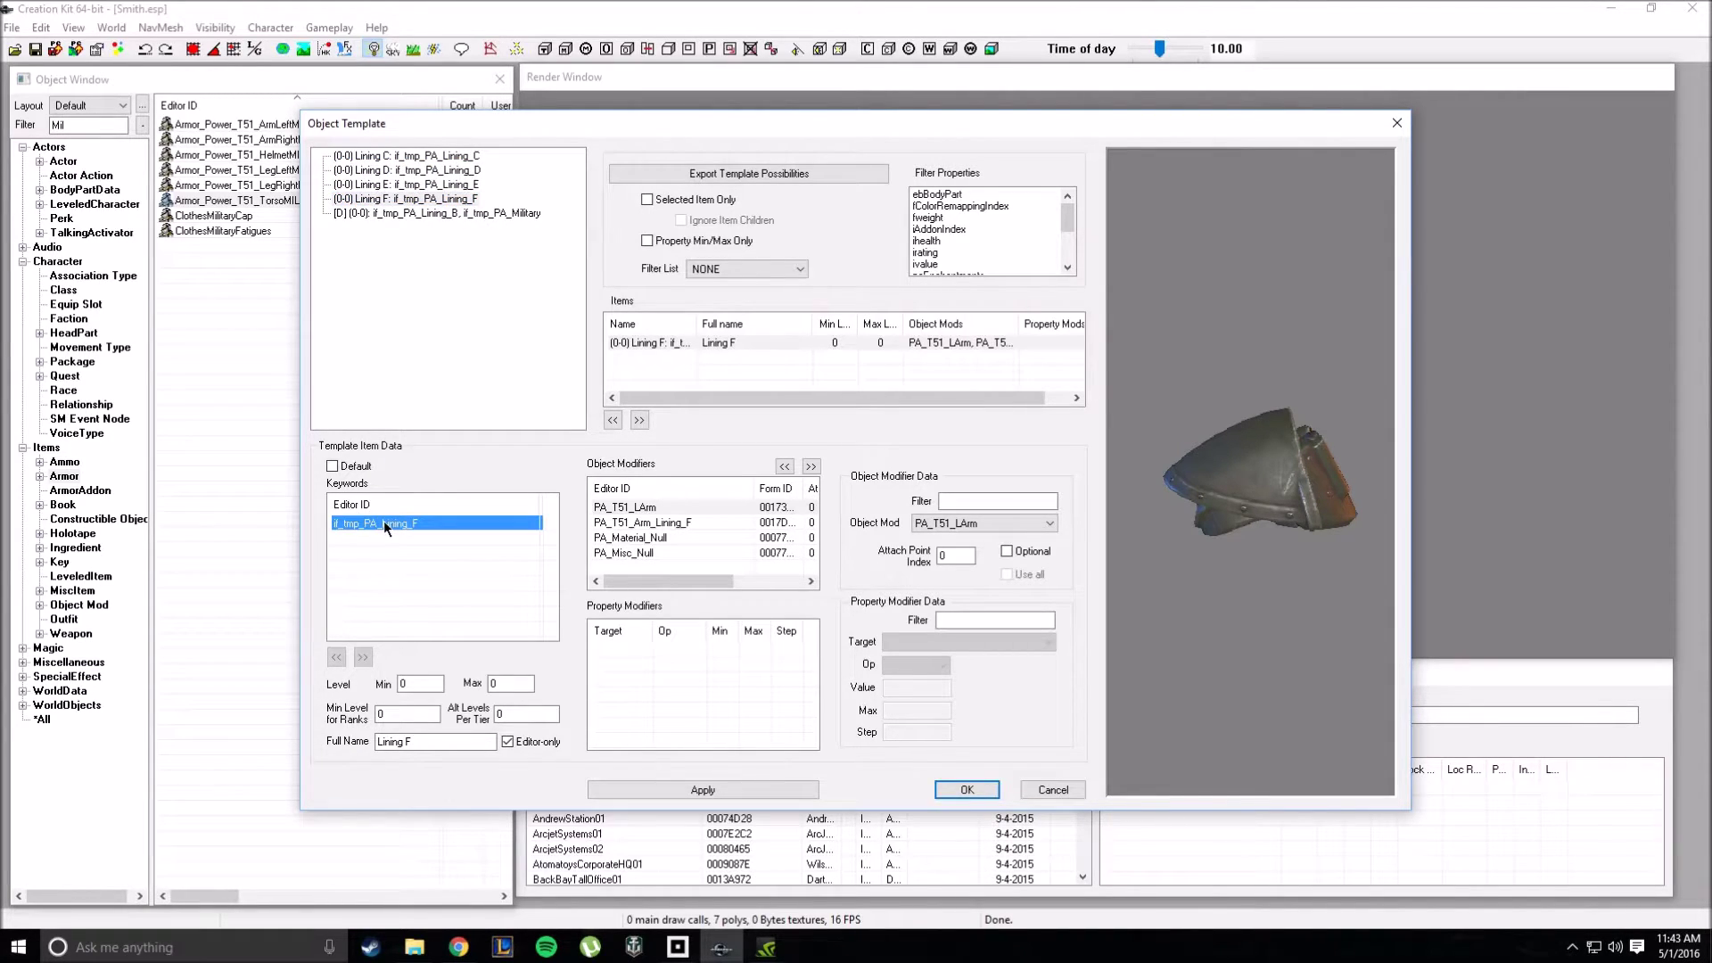
left_click(413, 214)
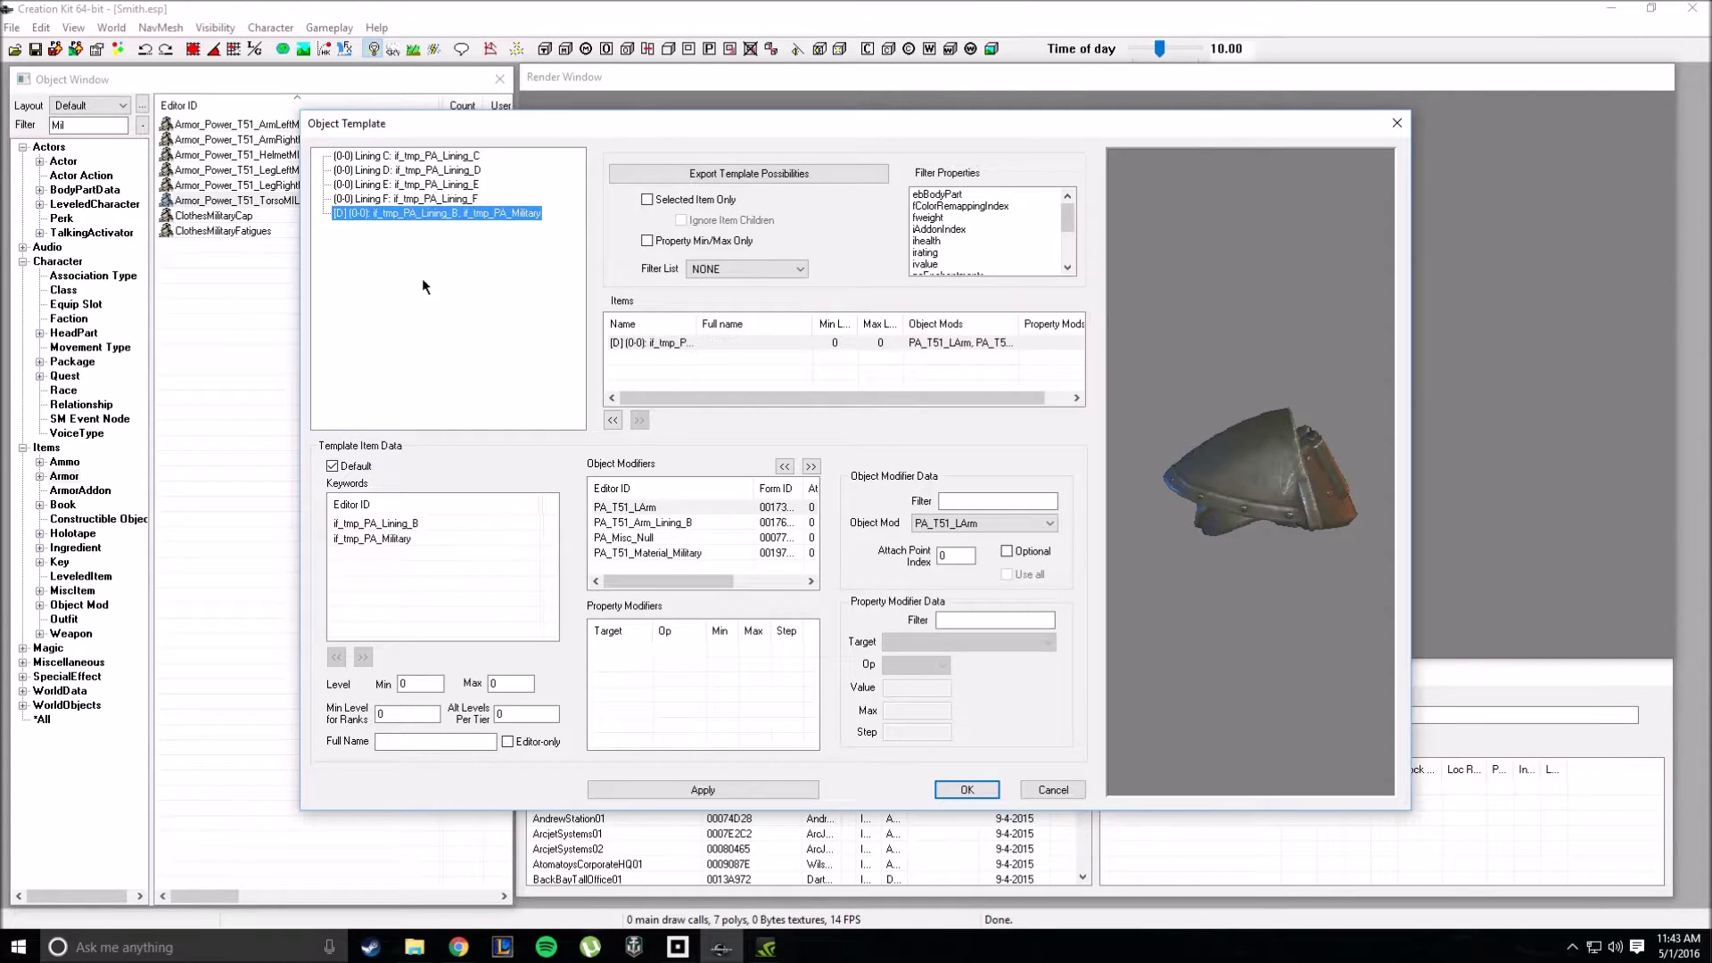
Step: Search the selectable keywords for "lining" from the default entry's keyword list, and close the selection without adding one
right_click(420, 559)
left_click(441, 603)
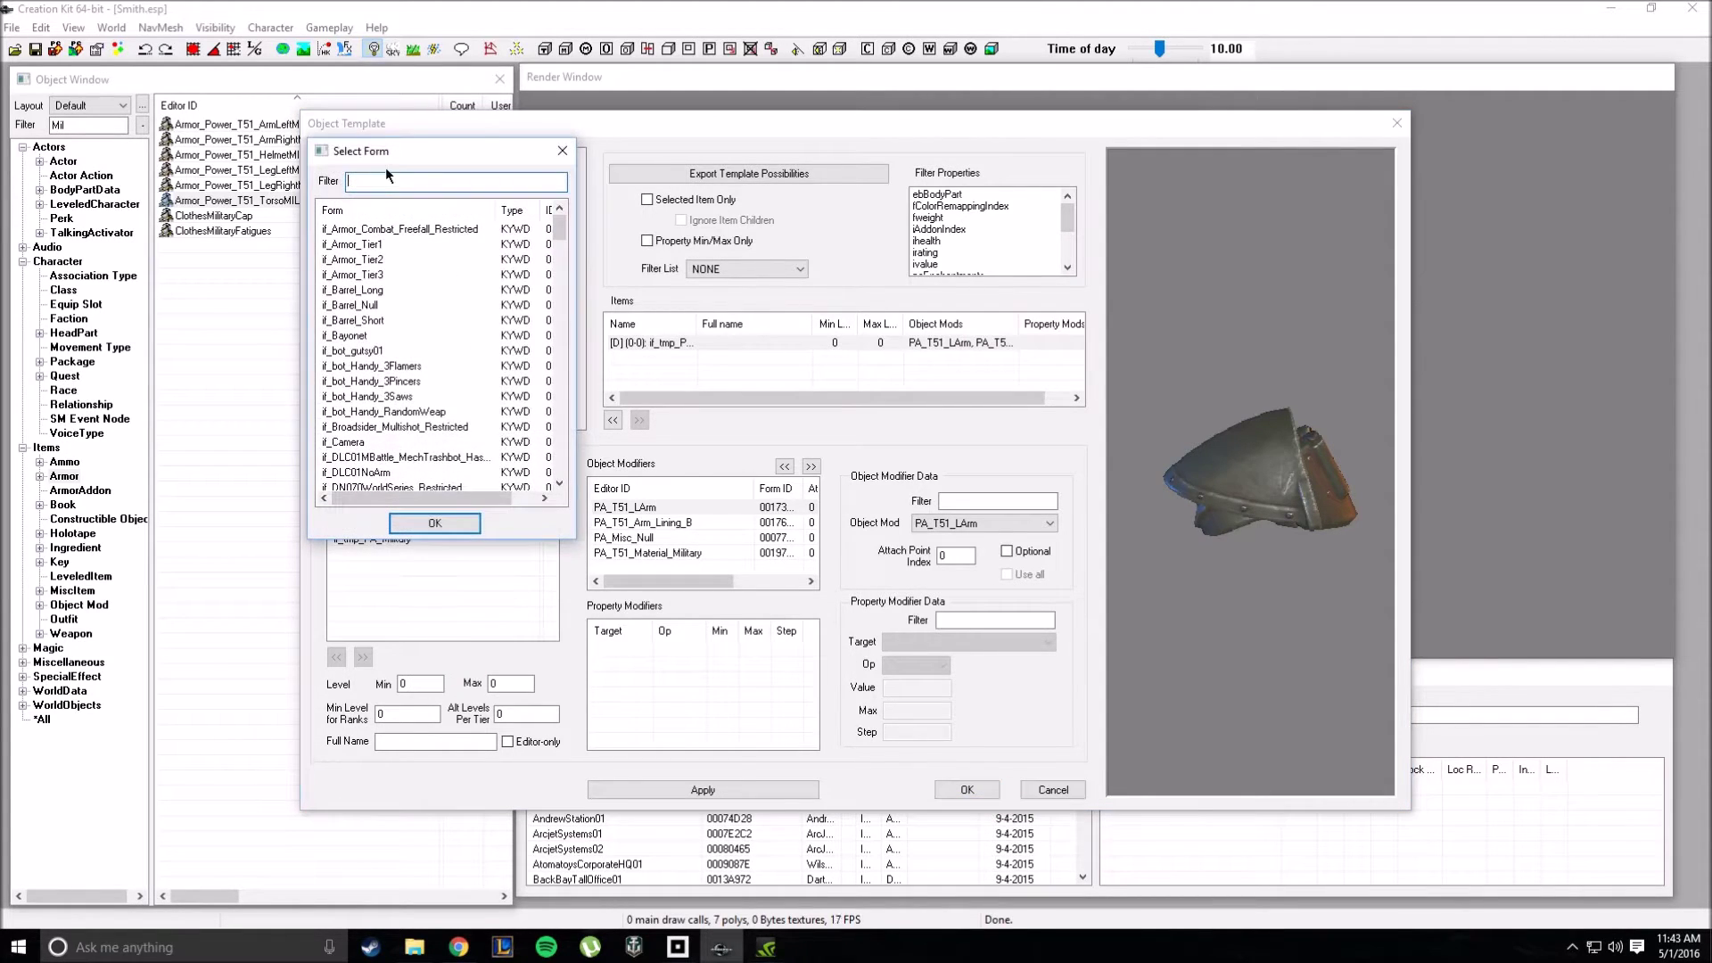
type("lining")
left_click_drag(413, 150, 761, 335)
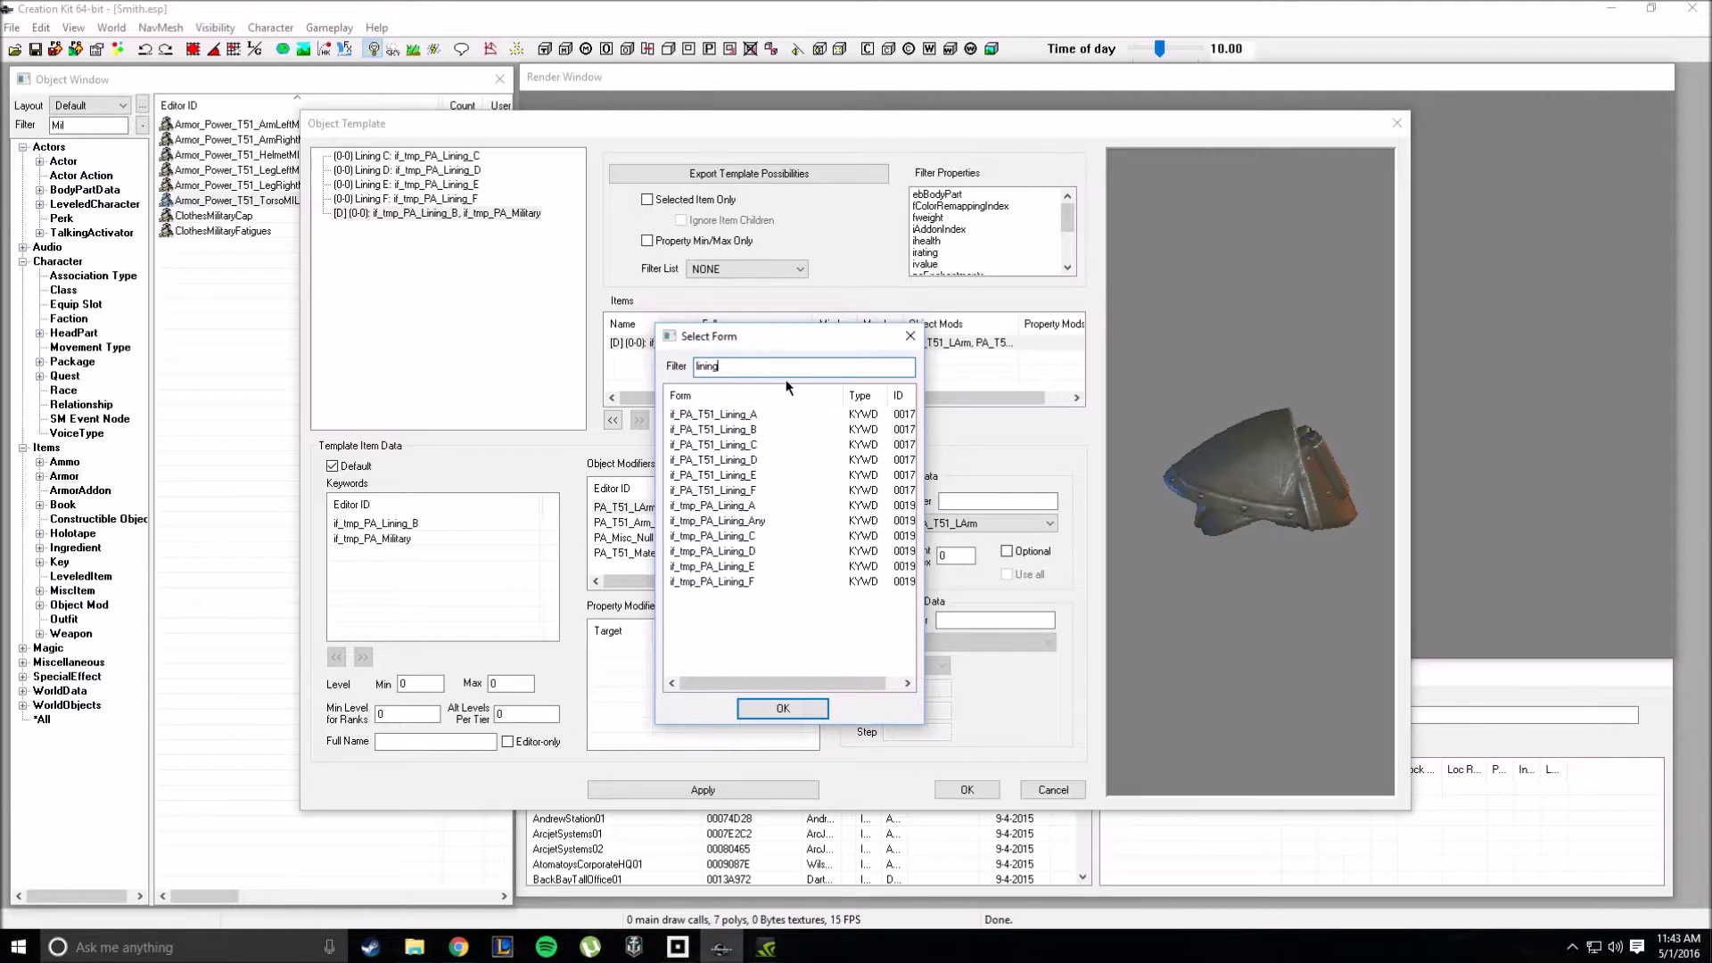
left_click_drag(745, 348, 547, 427)
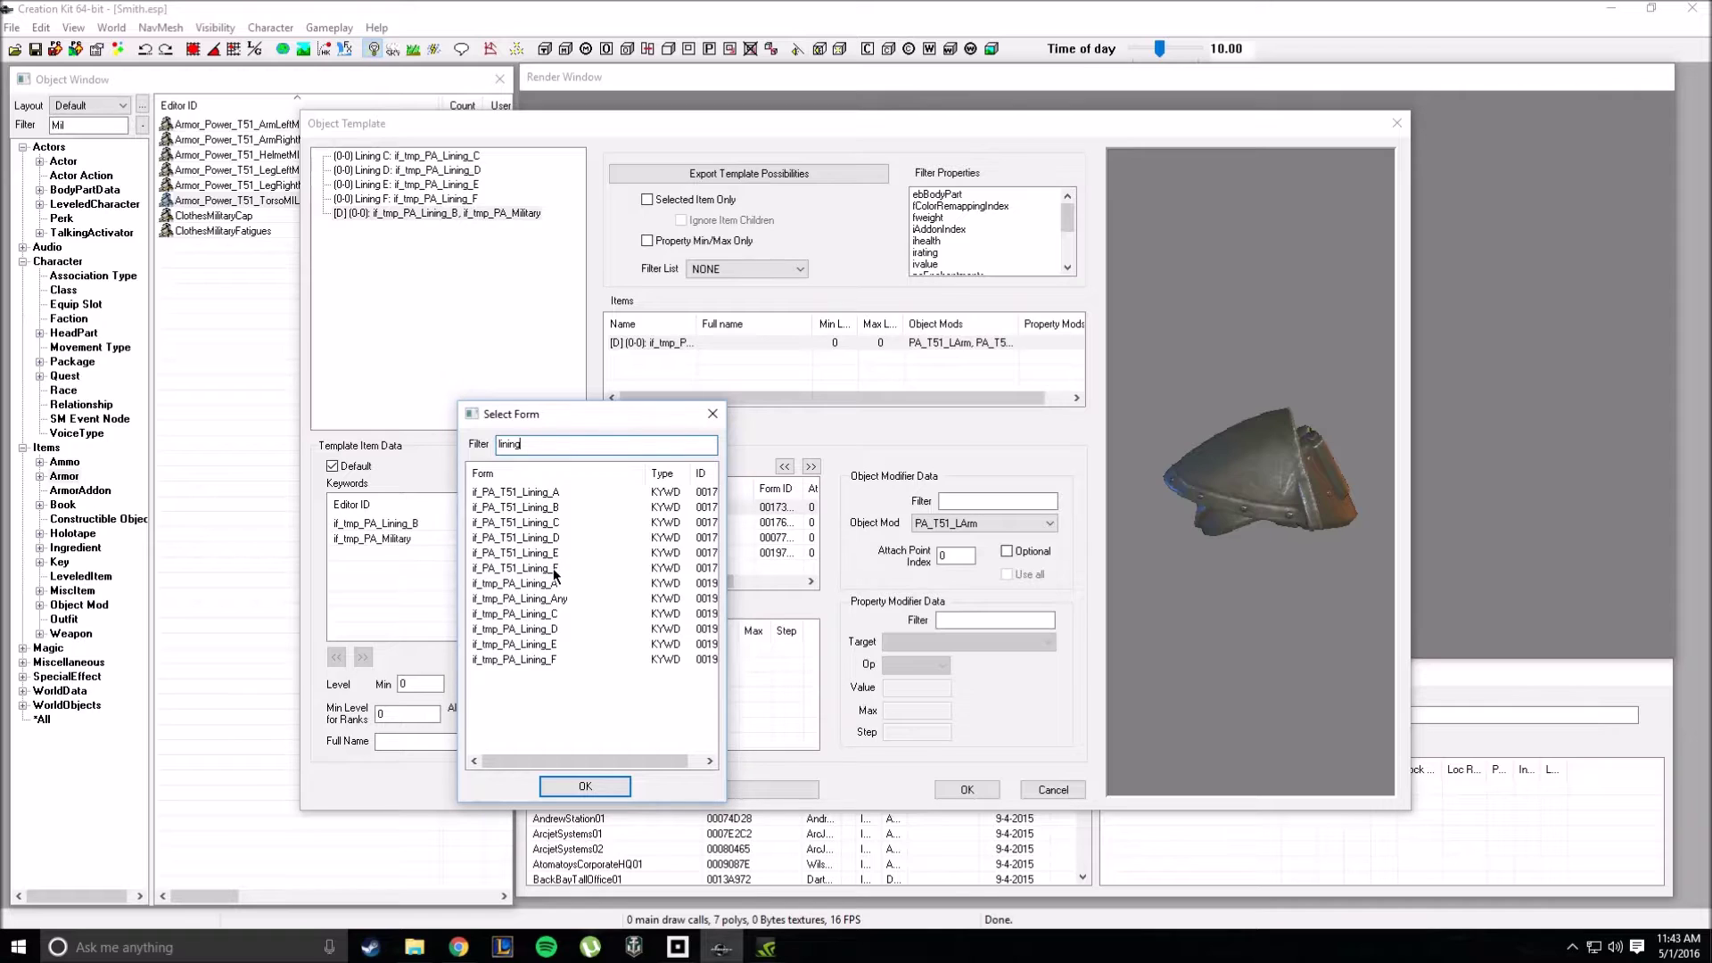
left_click(713, 413)
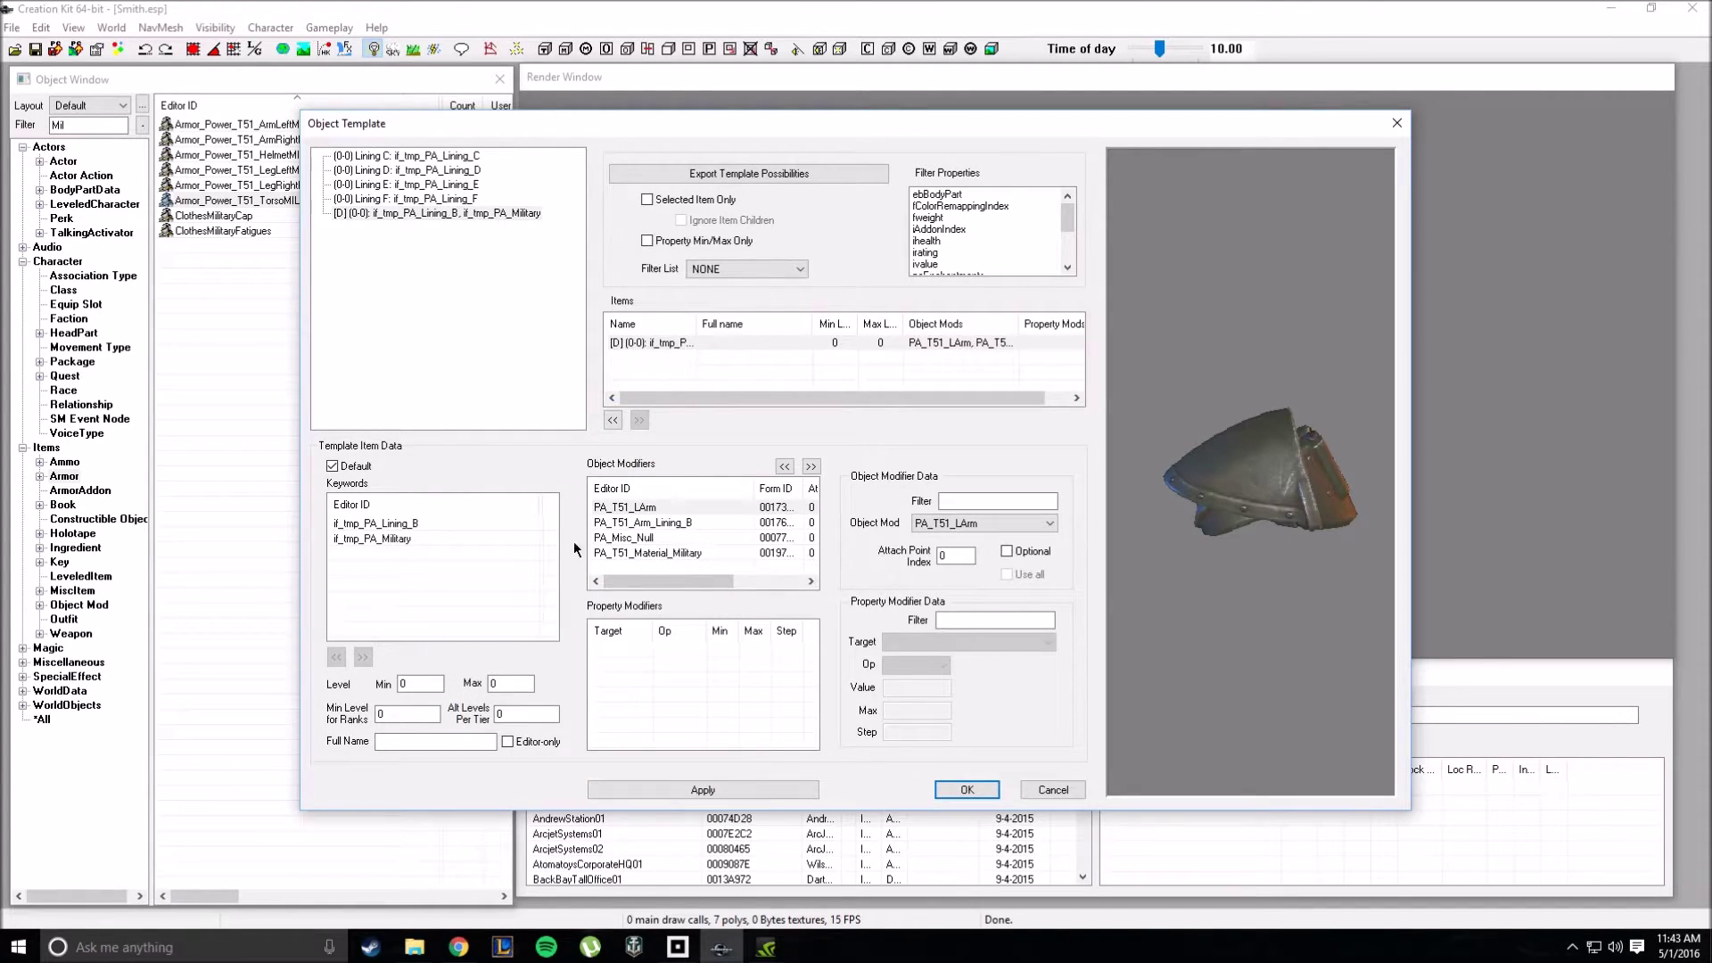
Step: Examine the default entry's material, lining and misc modifiers with the arm preview, and close the template and armor record without saving
left_click(667, 554)
left_click_drag(1302, 535, 1253, 566)
left_click(696, 533)
left_click(696, 525)
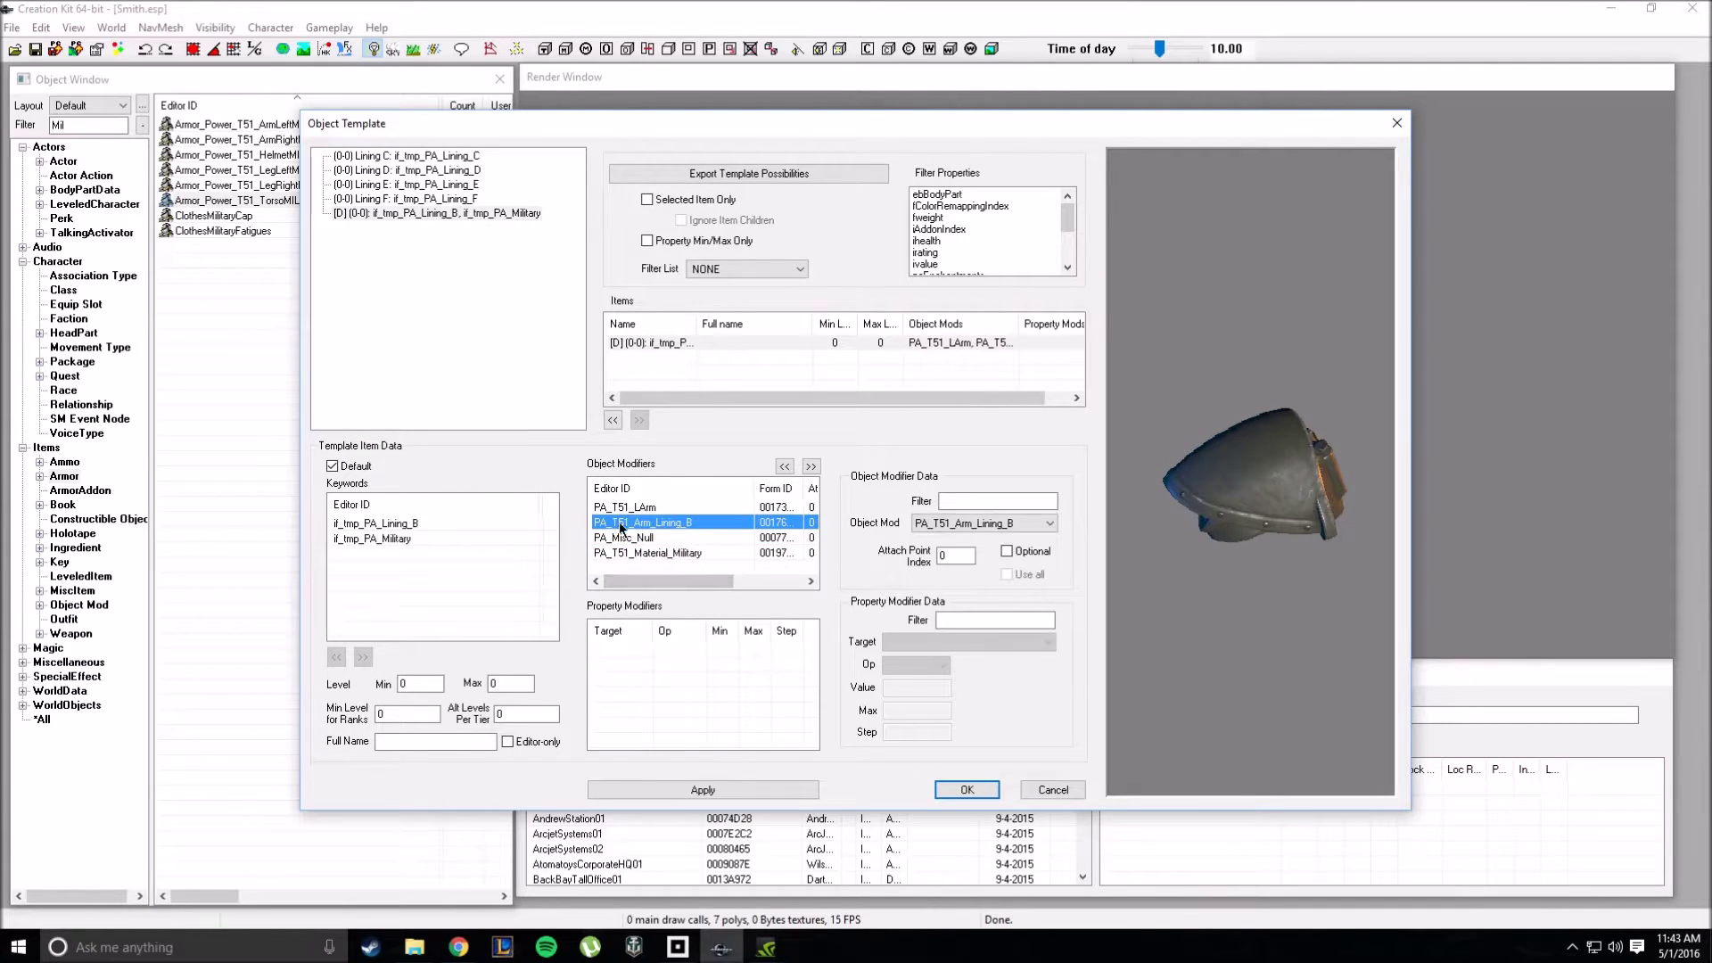
left_click(644, 539)
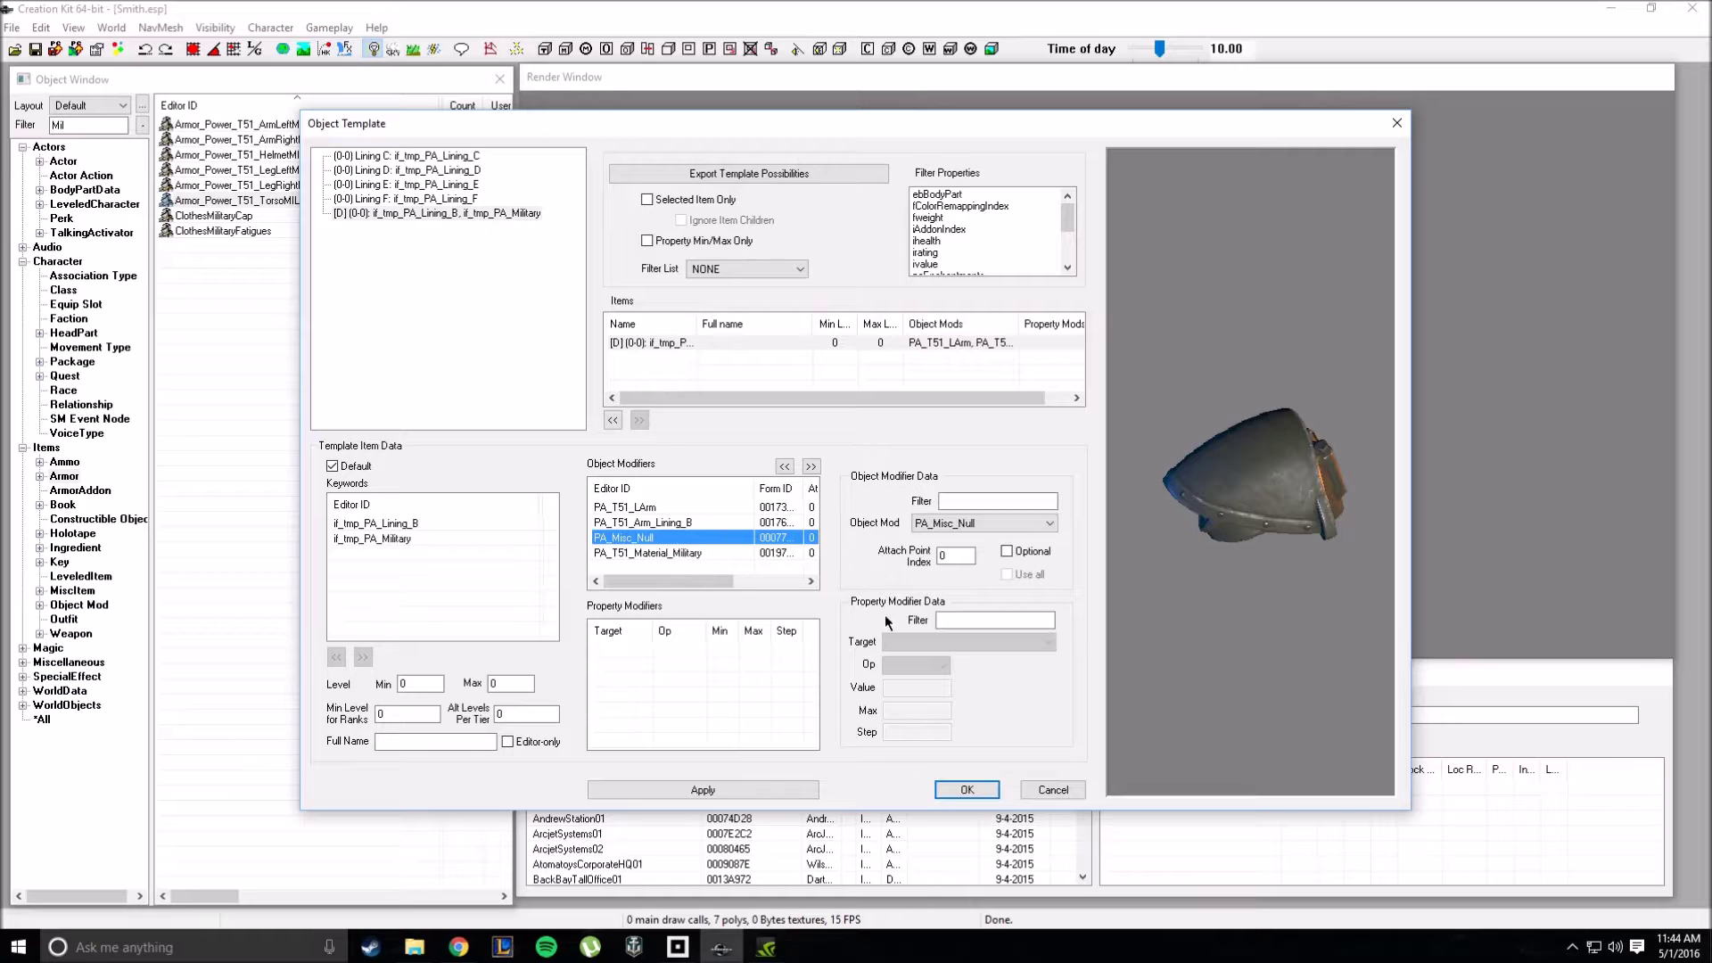
left_click(1040, 793)
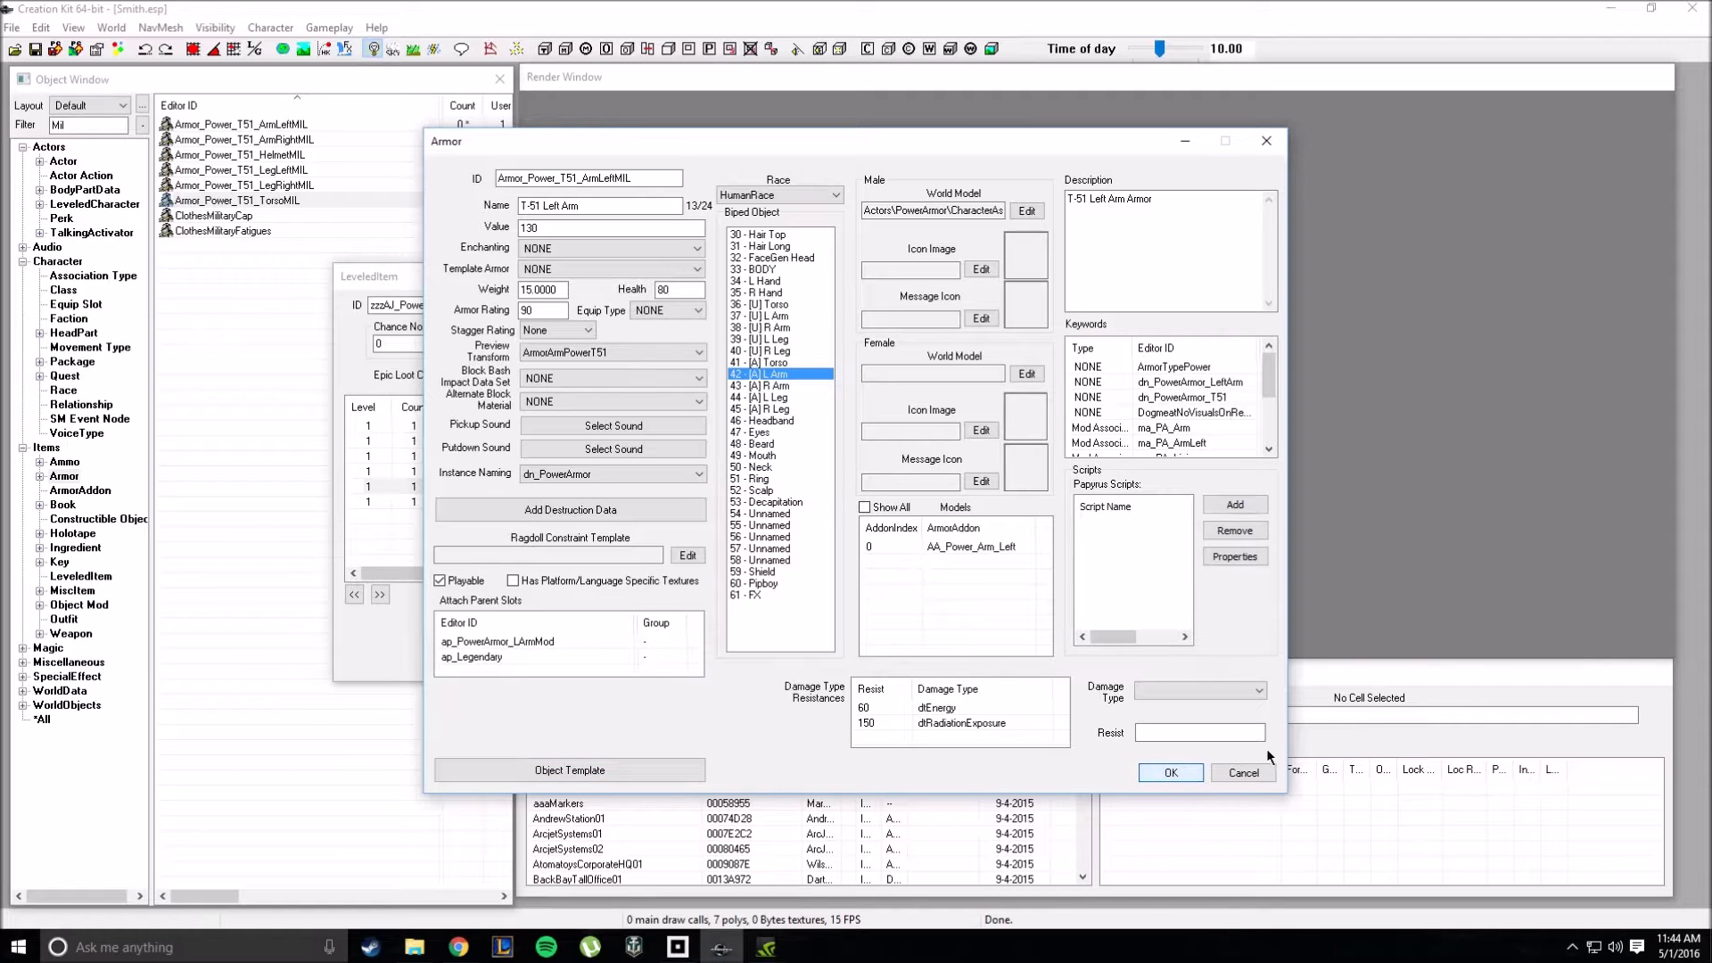
left_click(1244, 772)
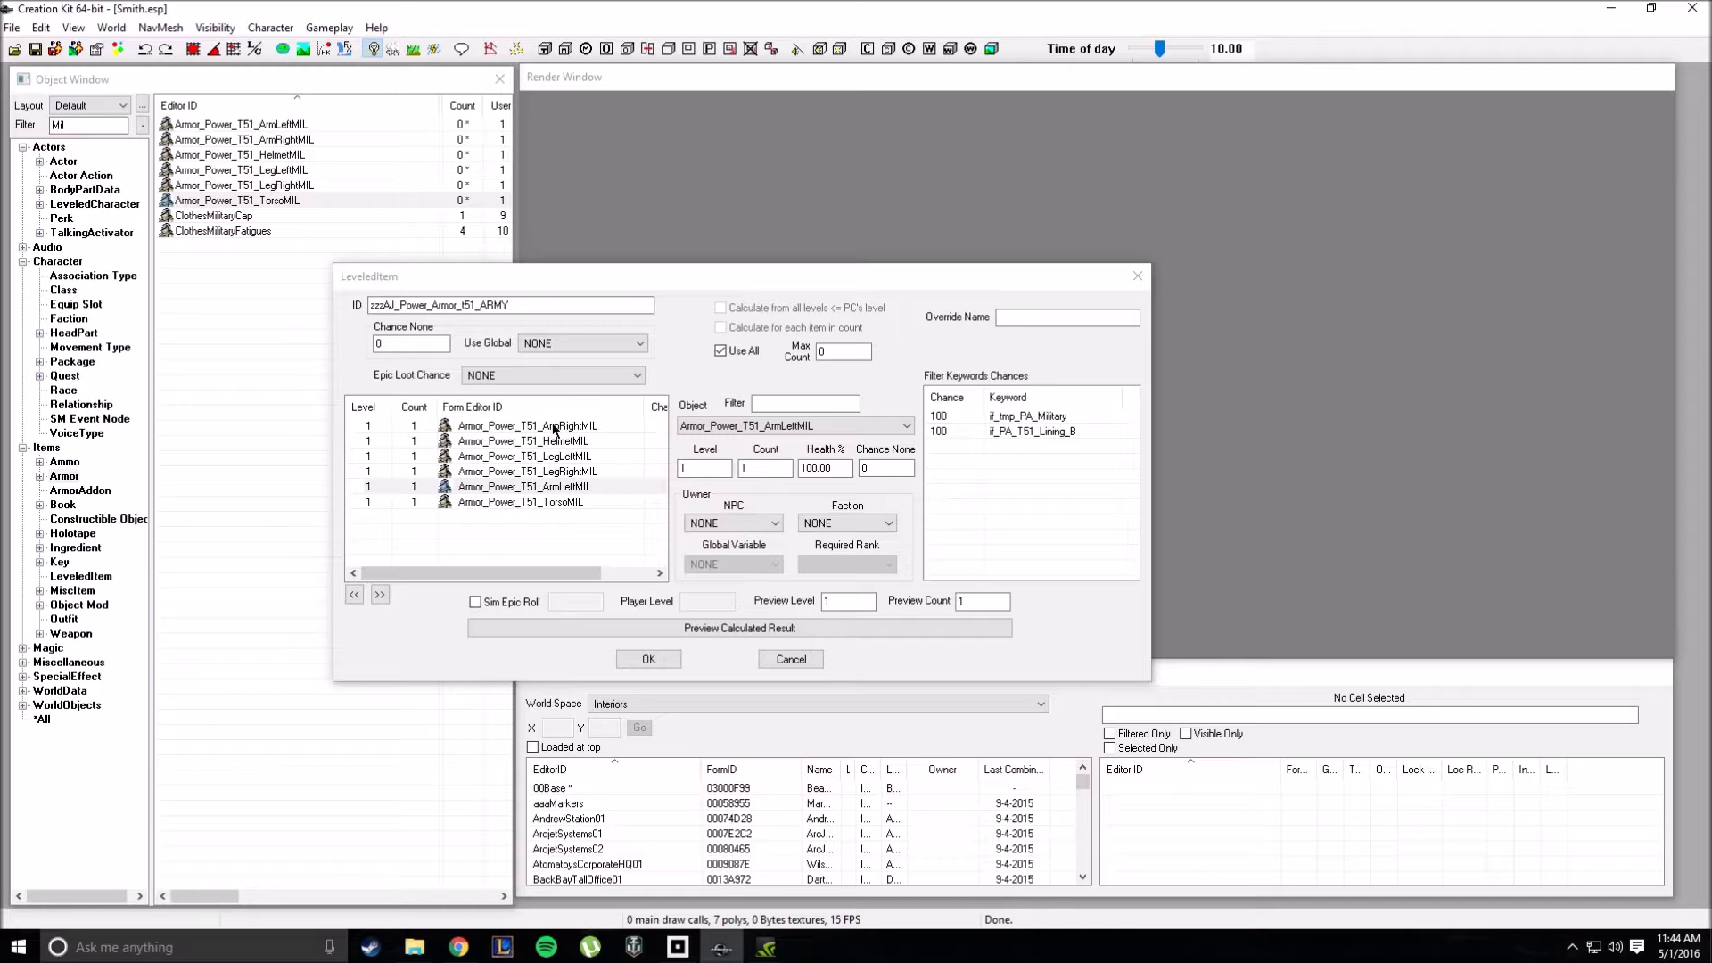
Step: Check the if_PA_T51_Lining_B and if_tmp_PA_Military keywords of the T51a Lining entry in Armor_Power_T51_TorsoMIL's object template, and close without saving
left_click(555, 500)
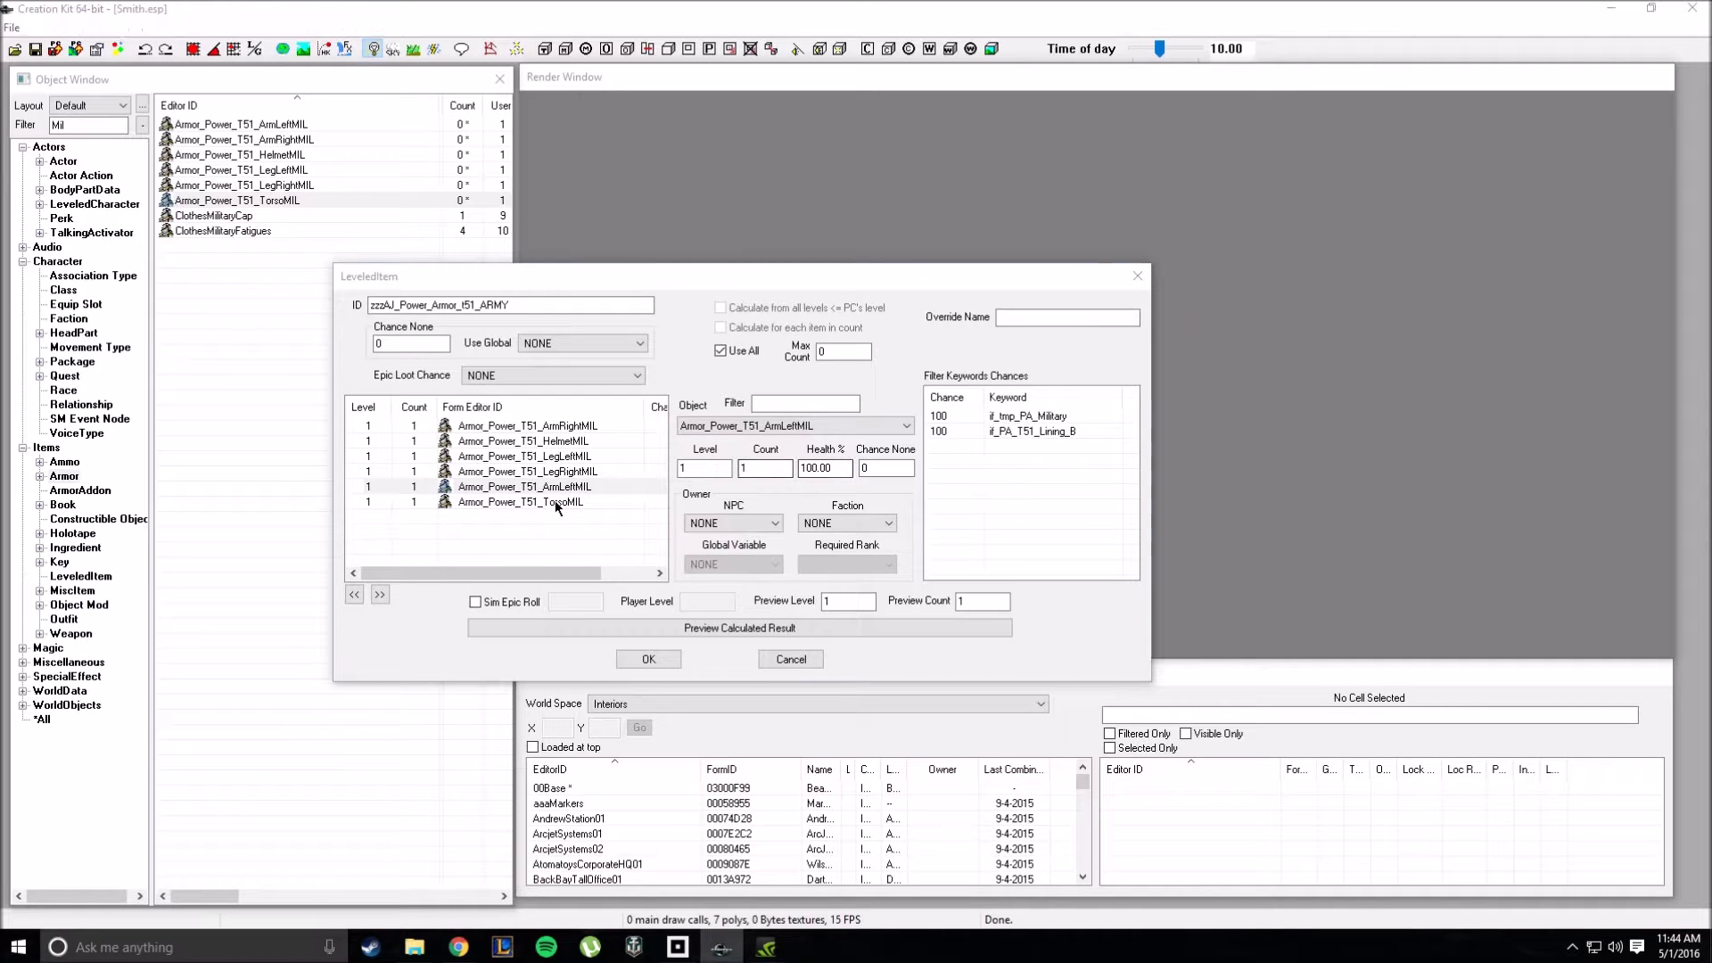
right_click(554, 501)
left_click(553, 501)
double_click(552, 501)
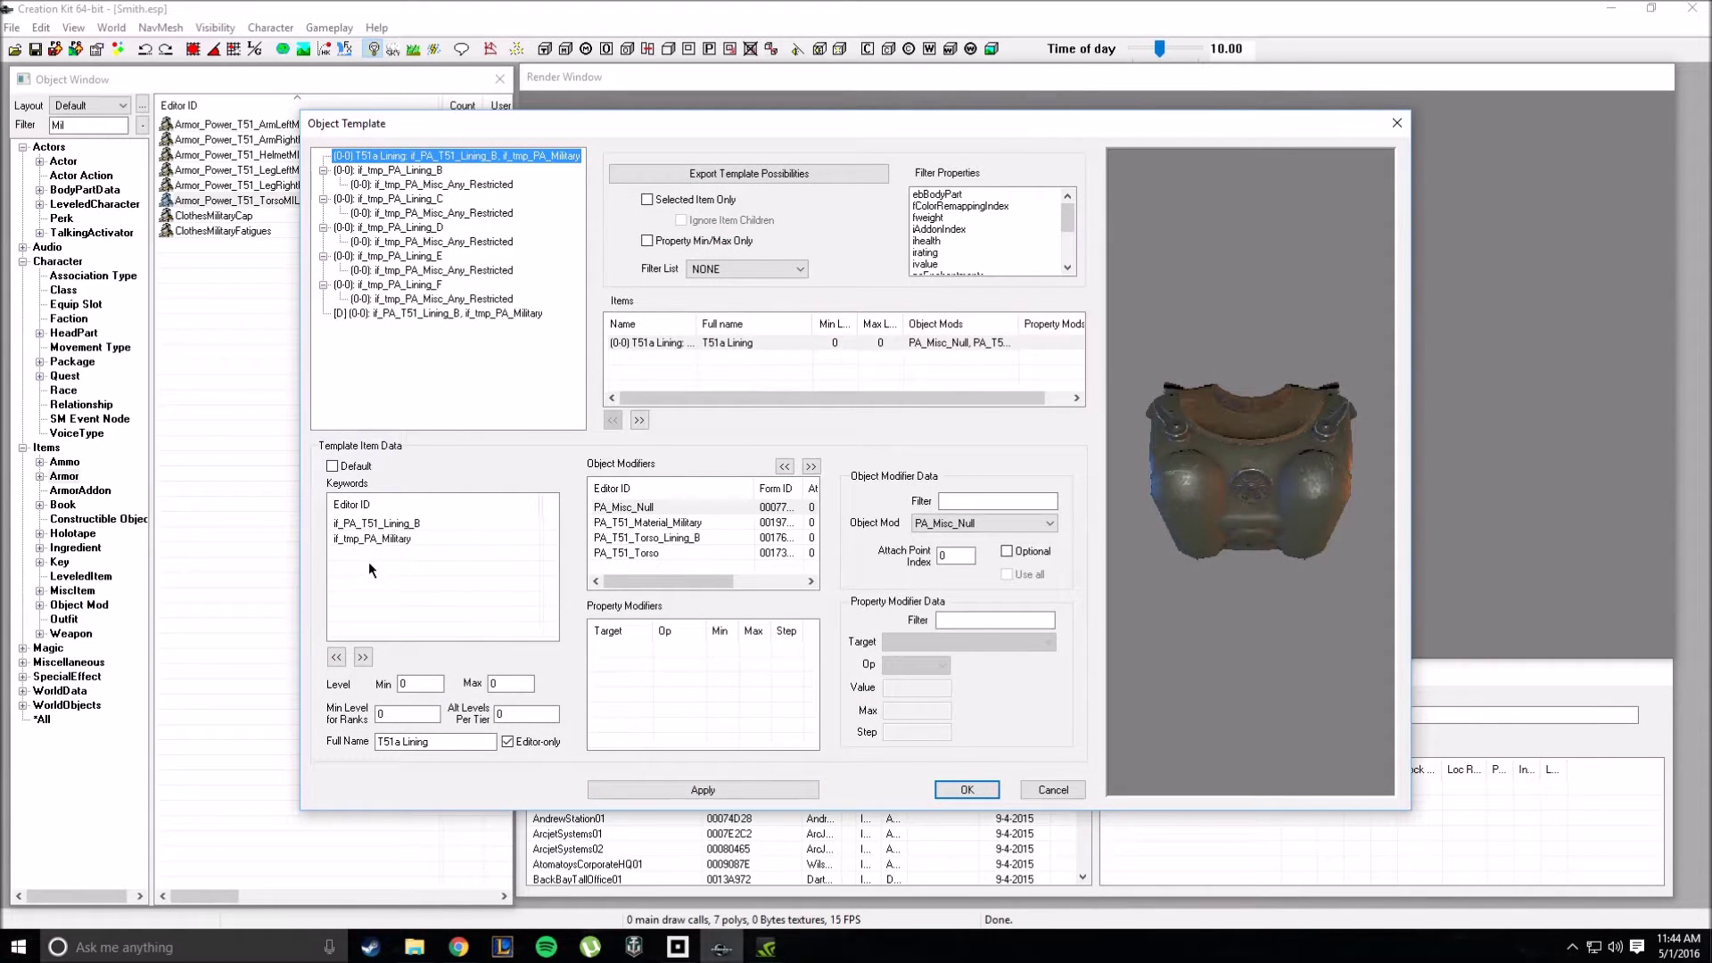
left_click_drag(385, 524, 376, 538)
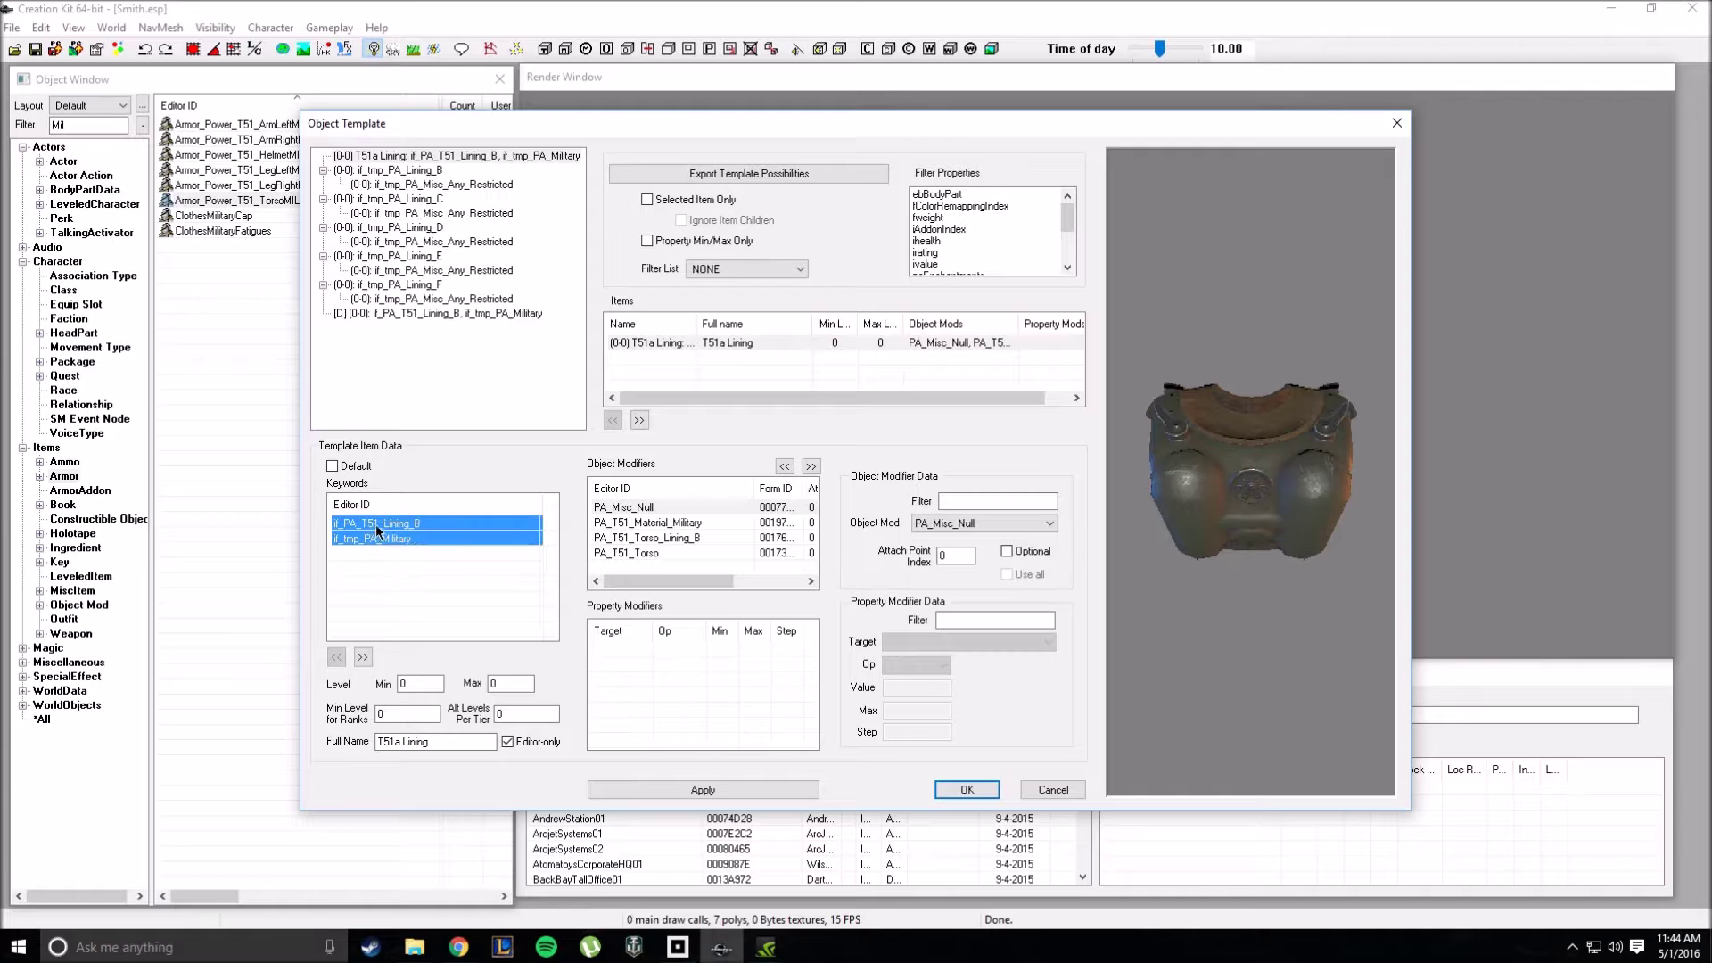
right_click(397, 539)
left_click(760, 620)
left_click(1048, 792)
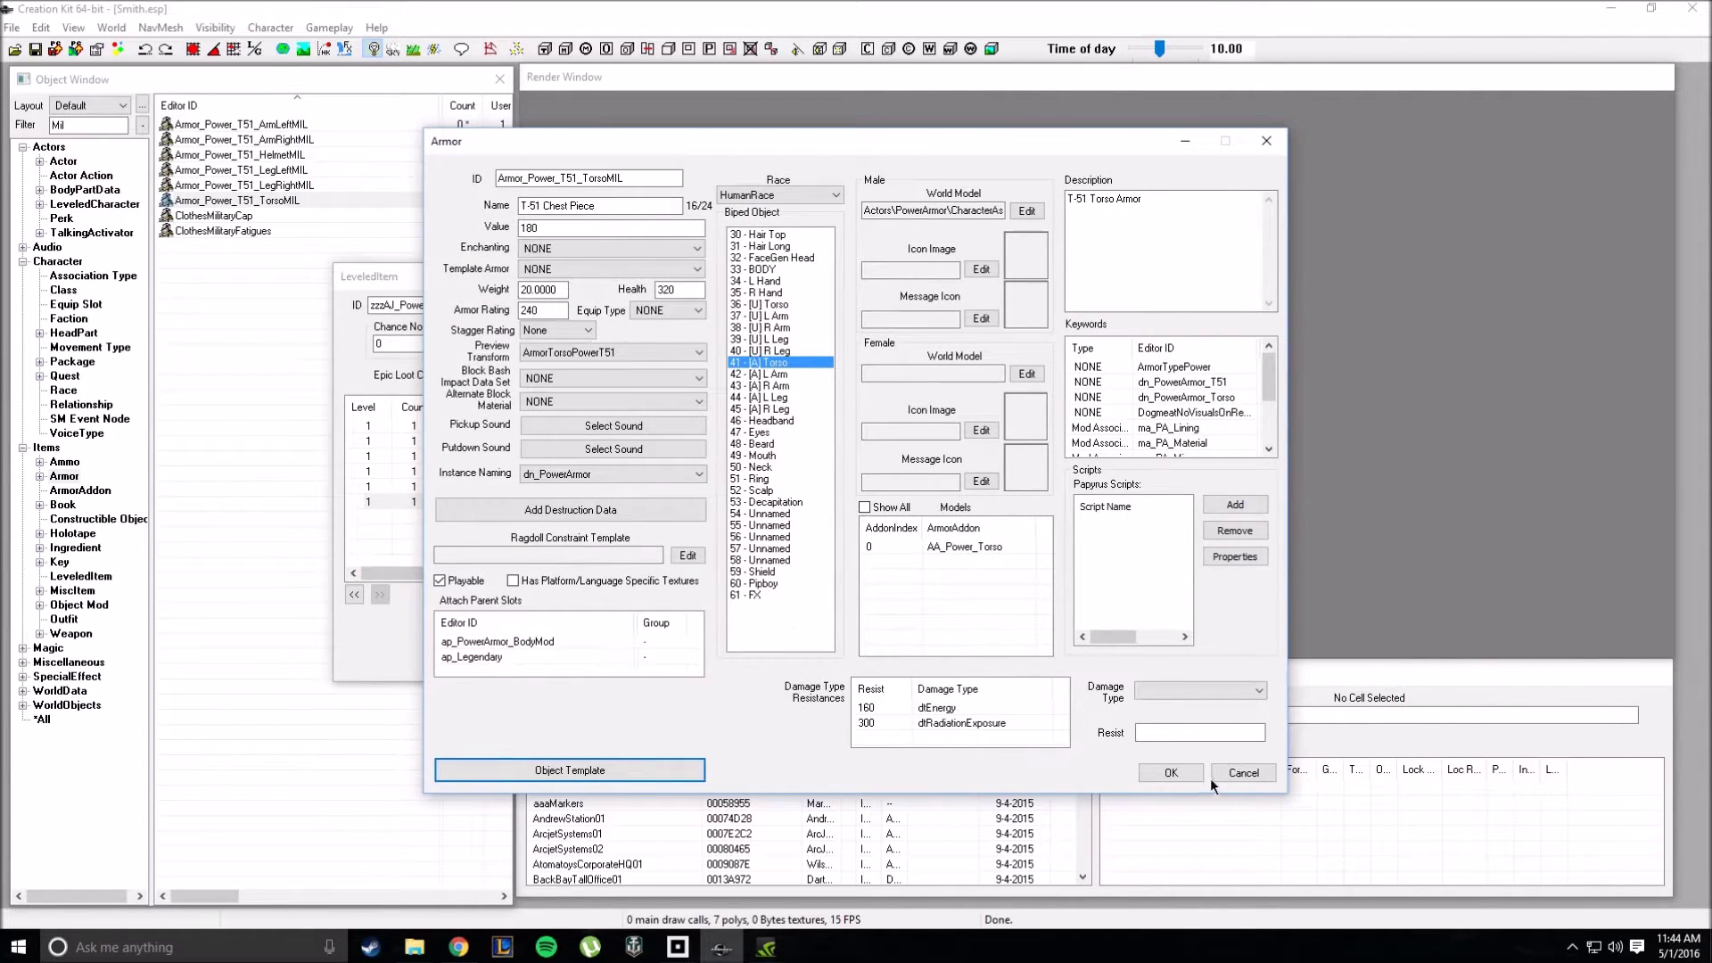
left_click(1211, 776)
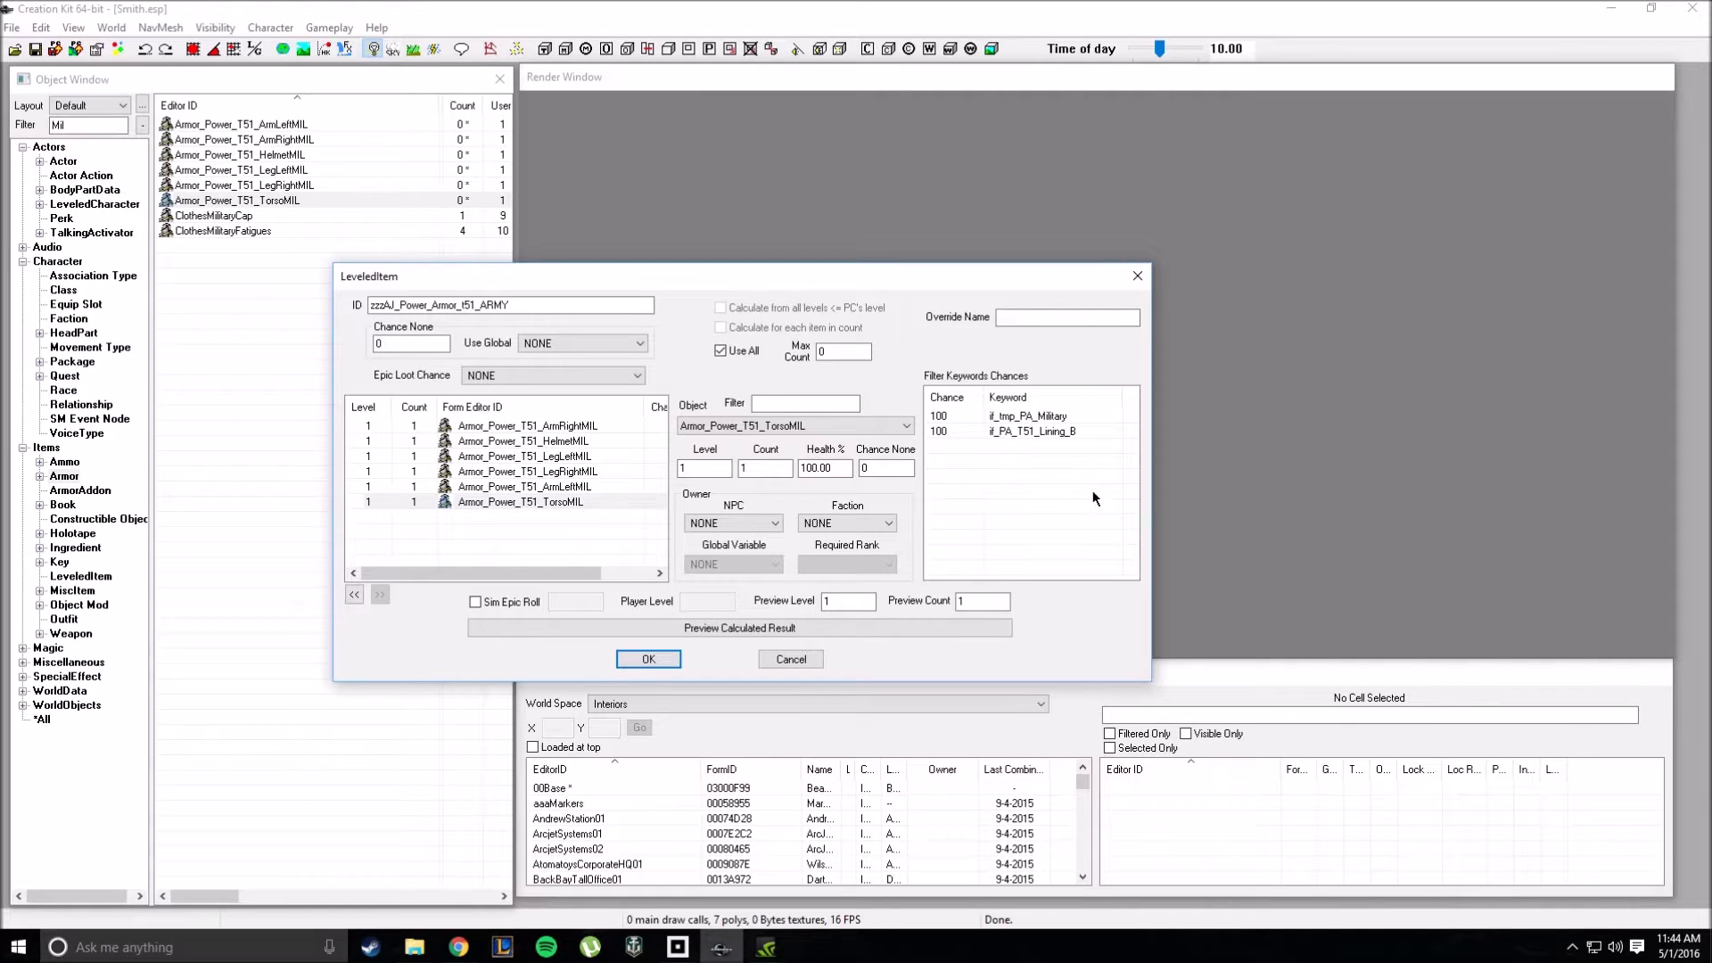
Step: Preview the leveled item's calculated result and widen the ObjectID column to show each piece's full template keywords
right_click(1023, 485)
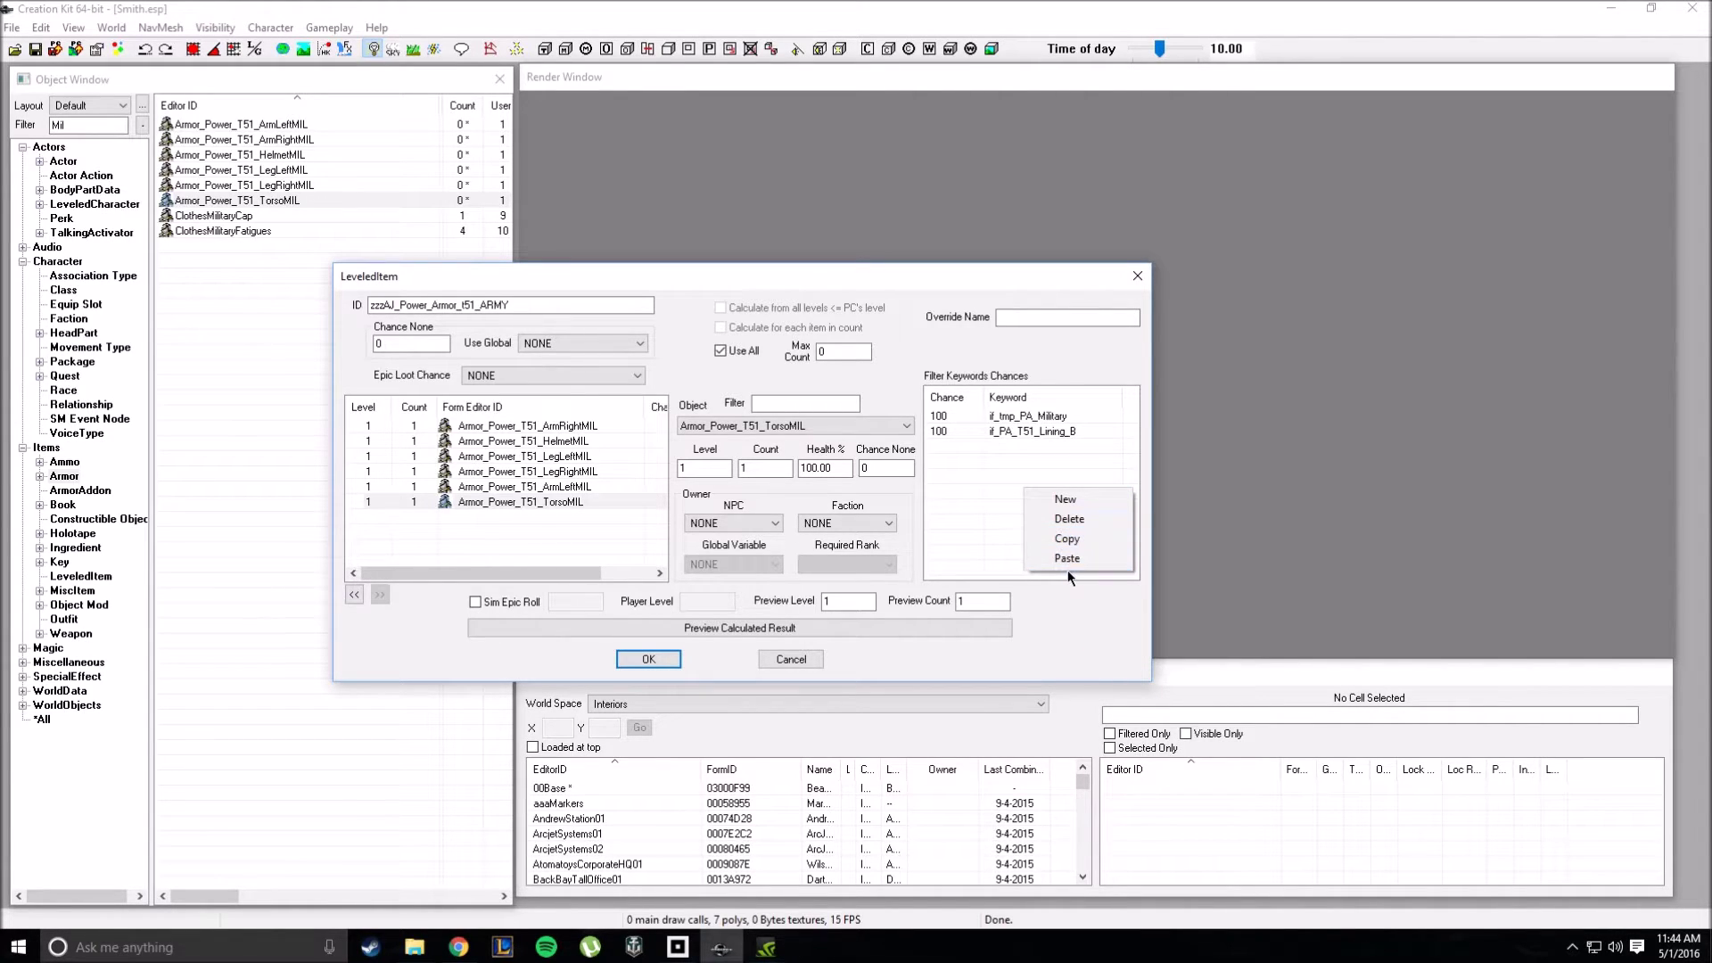
left_click(990, 549)
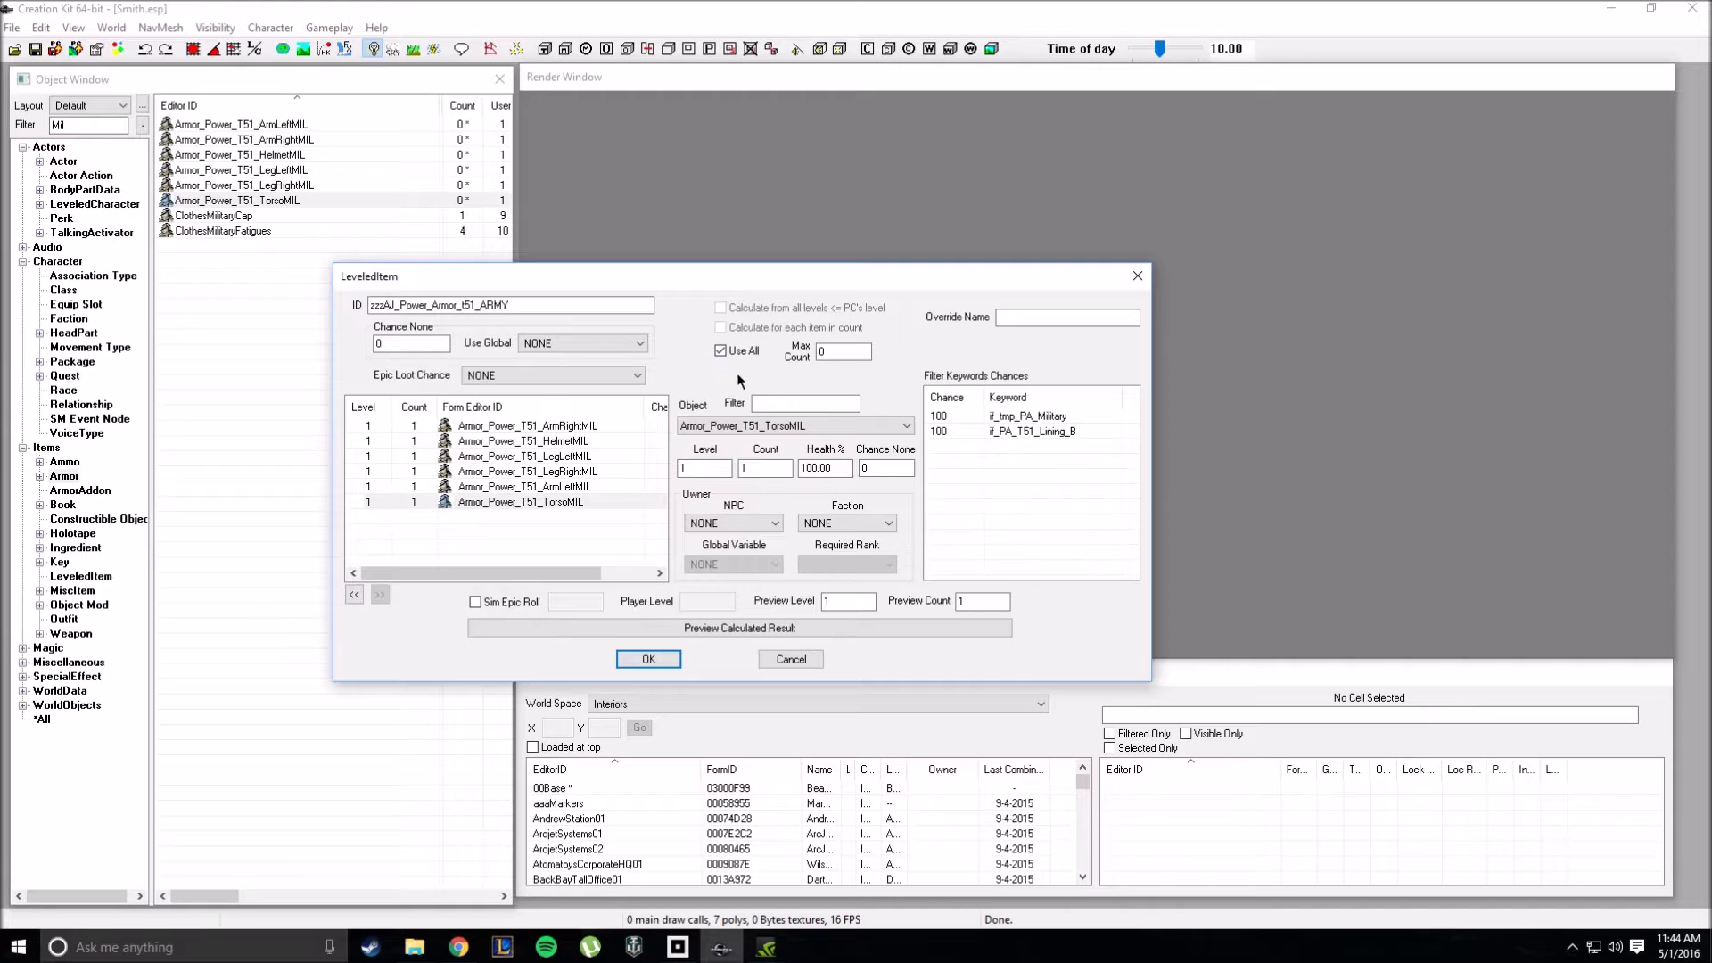
left_click(736, 628)
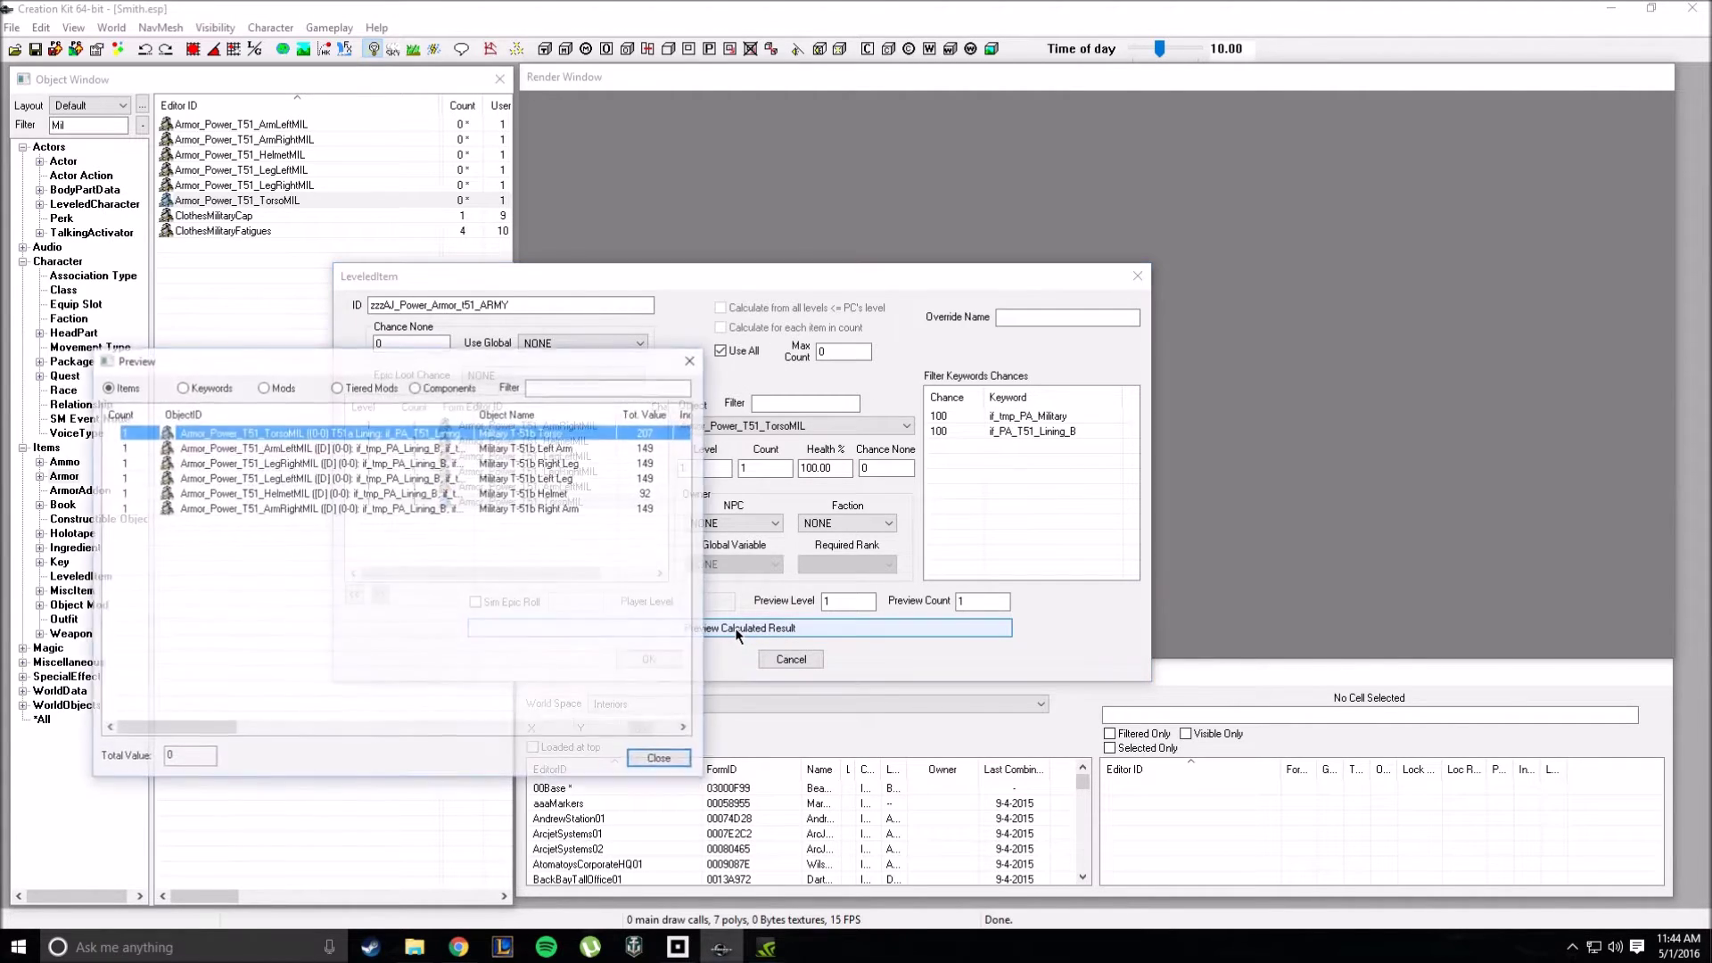
left_click_drag(475, 413, 584, 417)
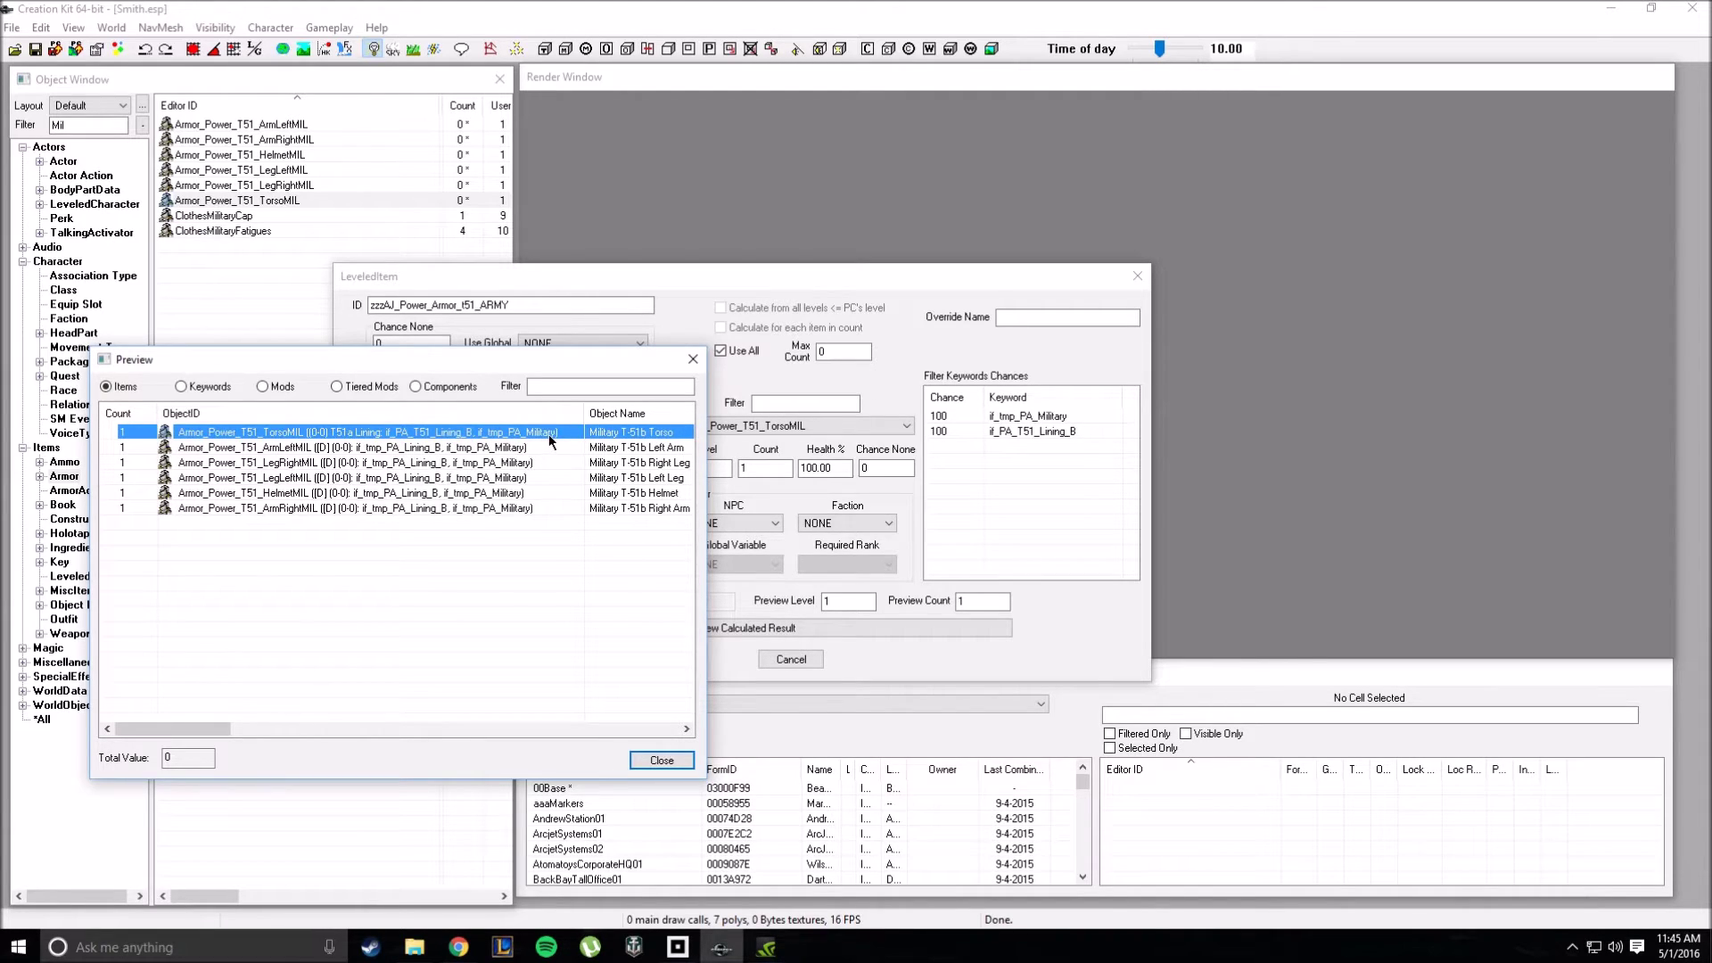
Step: Compare the lining and military keywords and object names of the torso, arm, leg and helmet pieces in the calculated preview
key("Down")
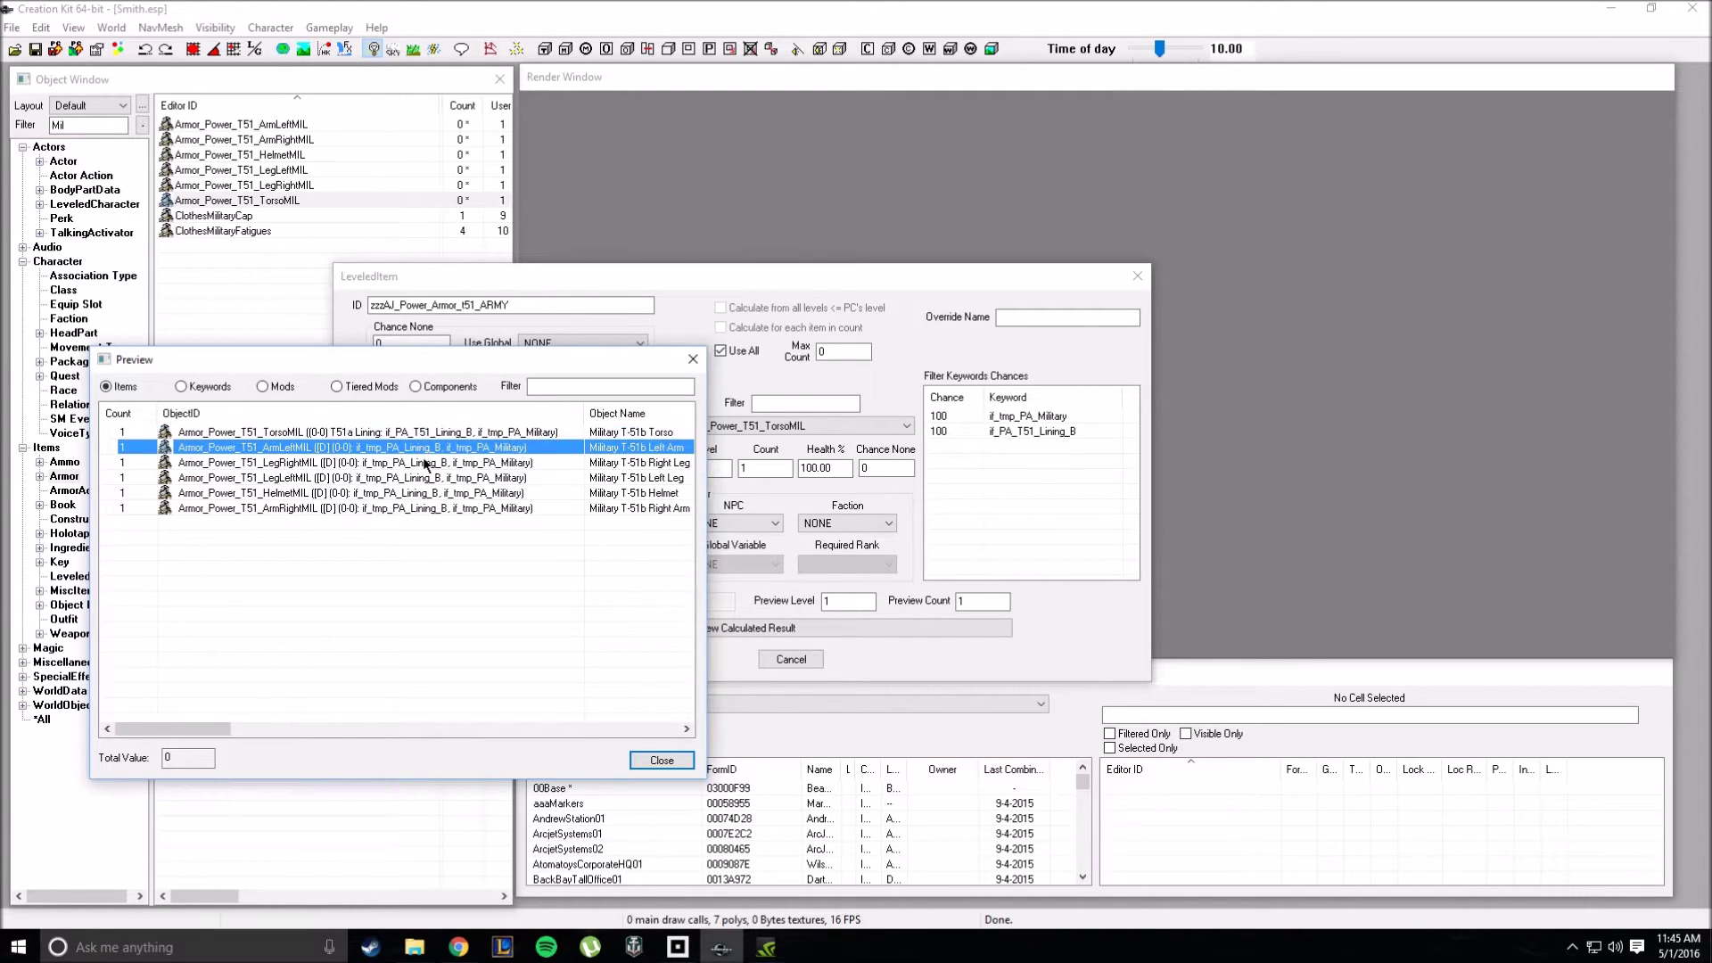
left_click(427, 464)
left_click(495, 478)
left_click(505, 507)
left_click(521, 448)
key("Up")
left_click(538, 479)
left_click(543, 495)
left_click(545, 507)
left_click(554, 450)
left_click(571, 510)
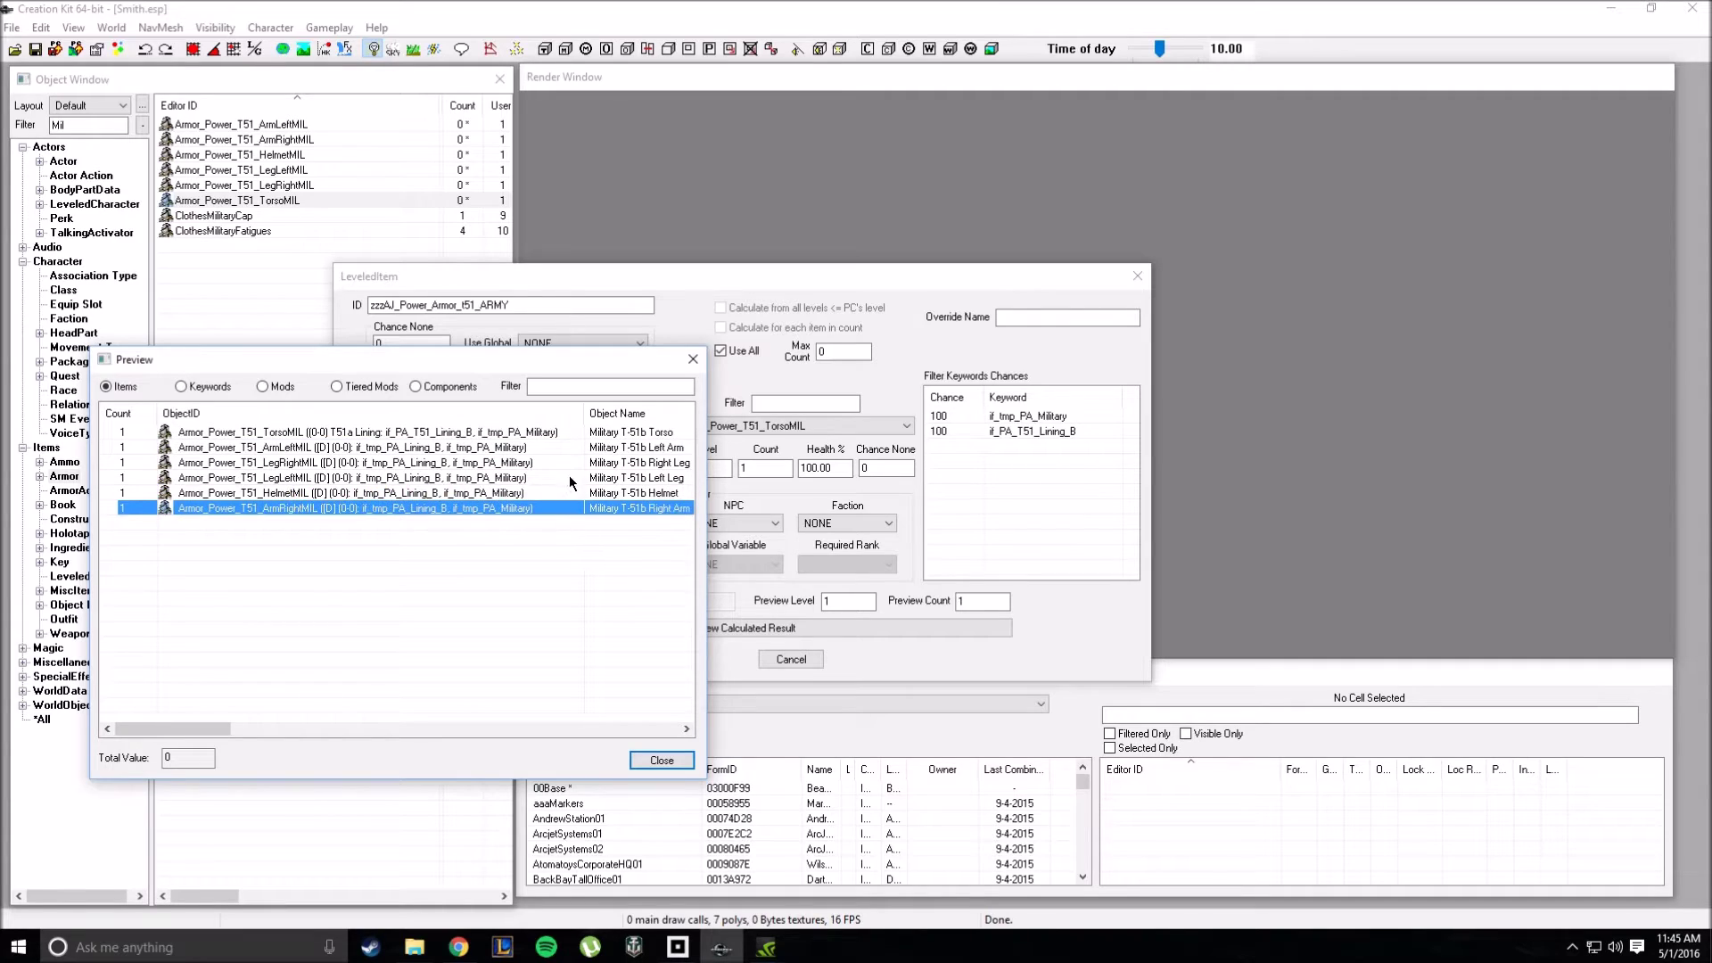
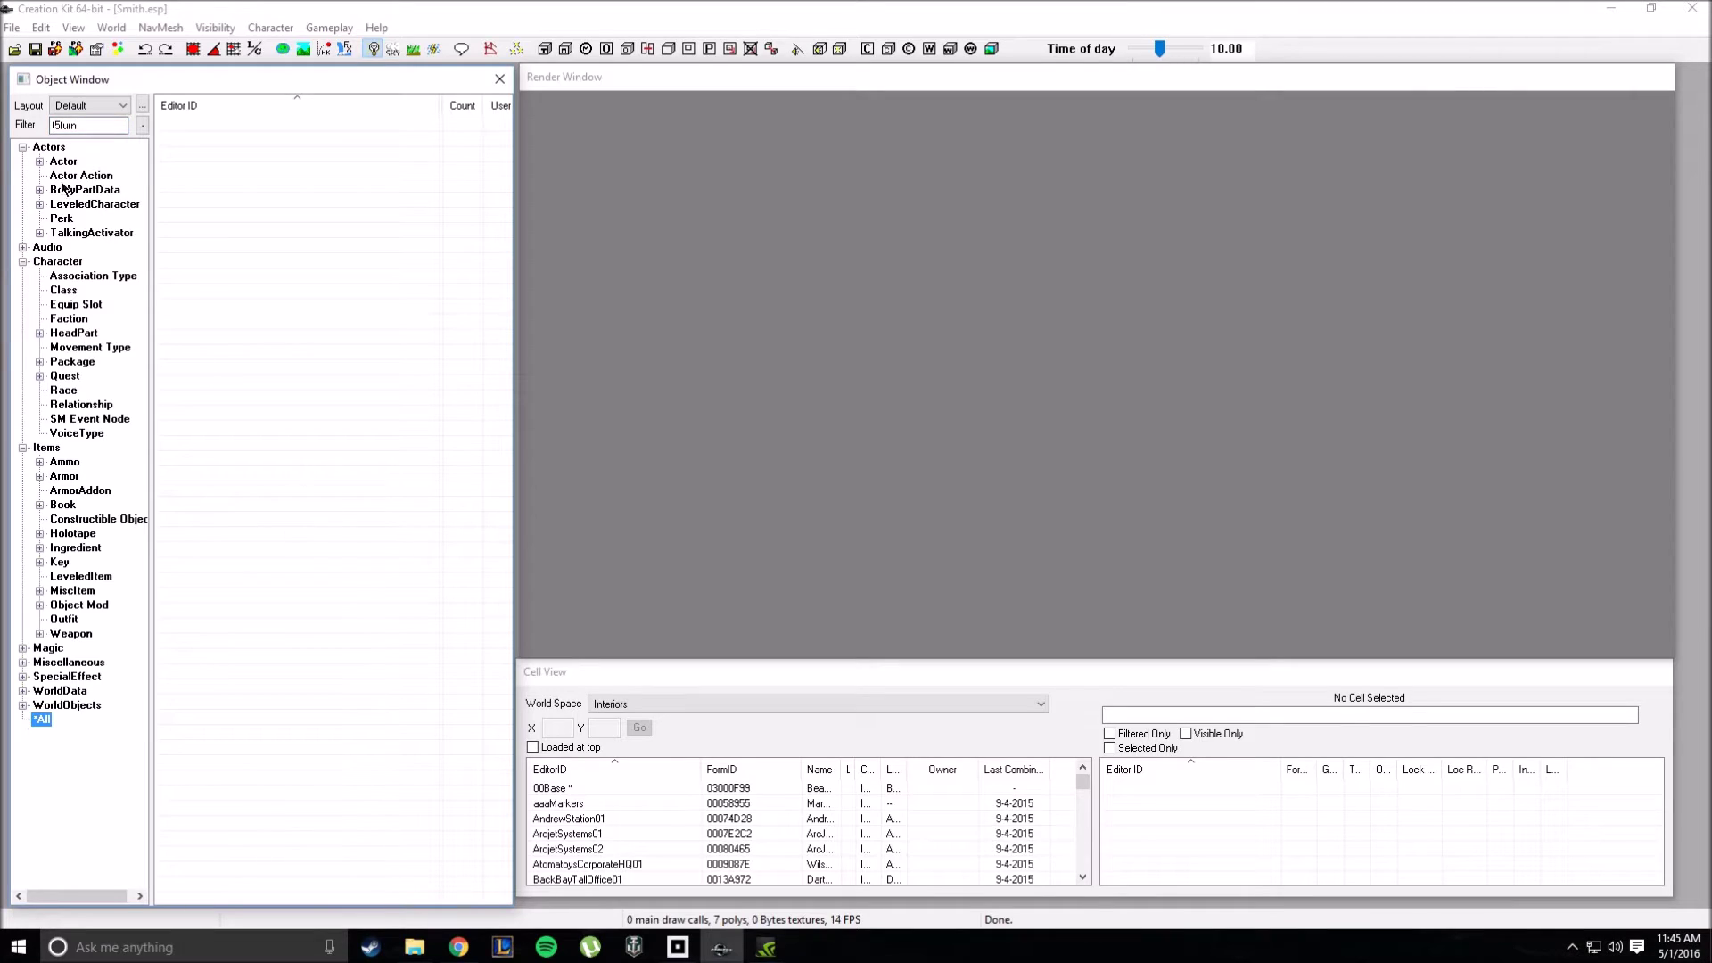
Step: Filter all objects by "furniture" and open the zzzPowerArmorFurnitureT51Army record
type("fu")
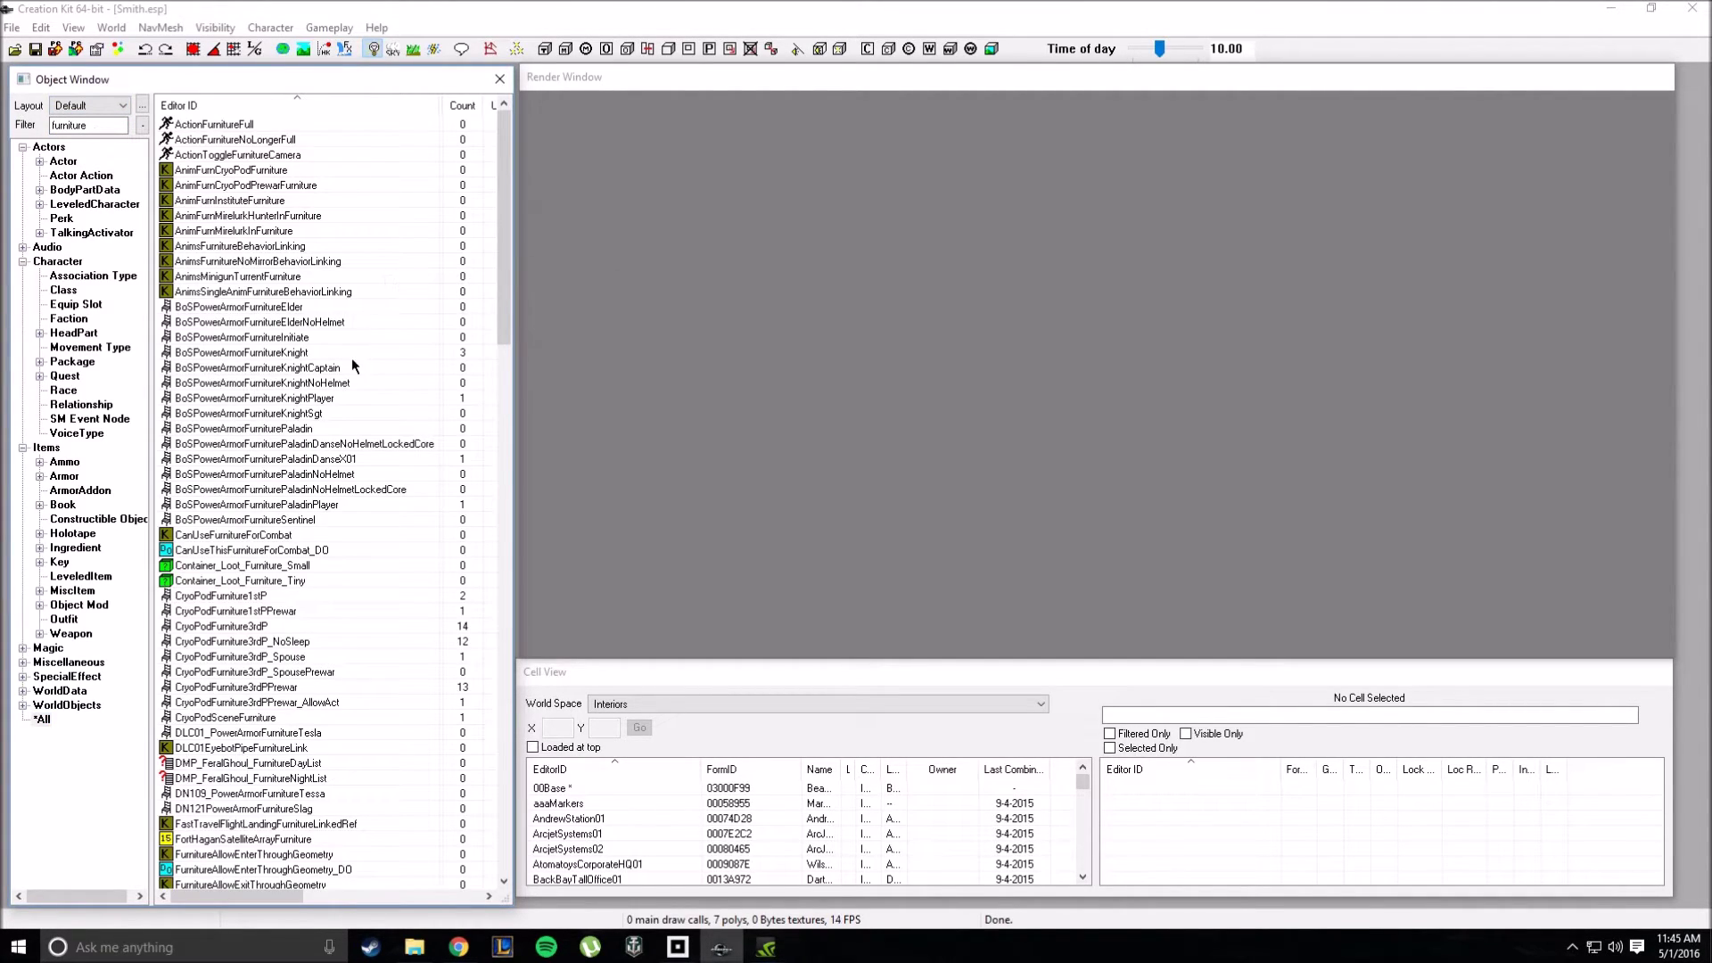
left_click(504, 607)
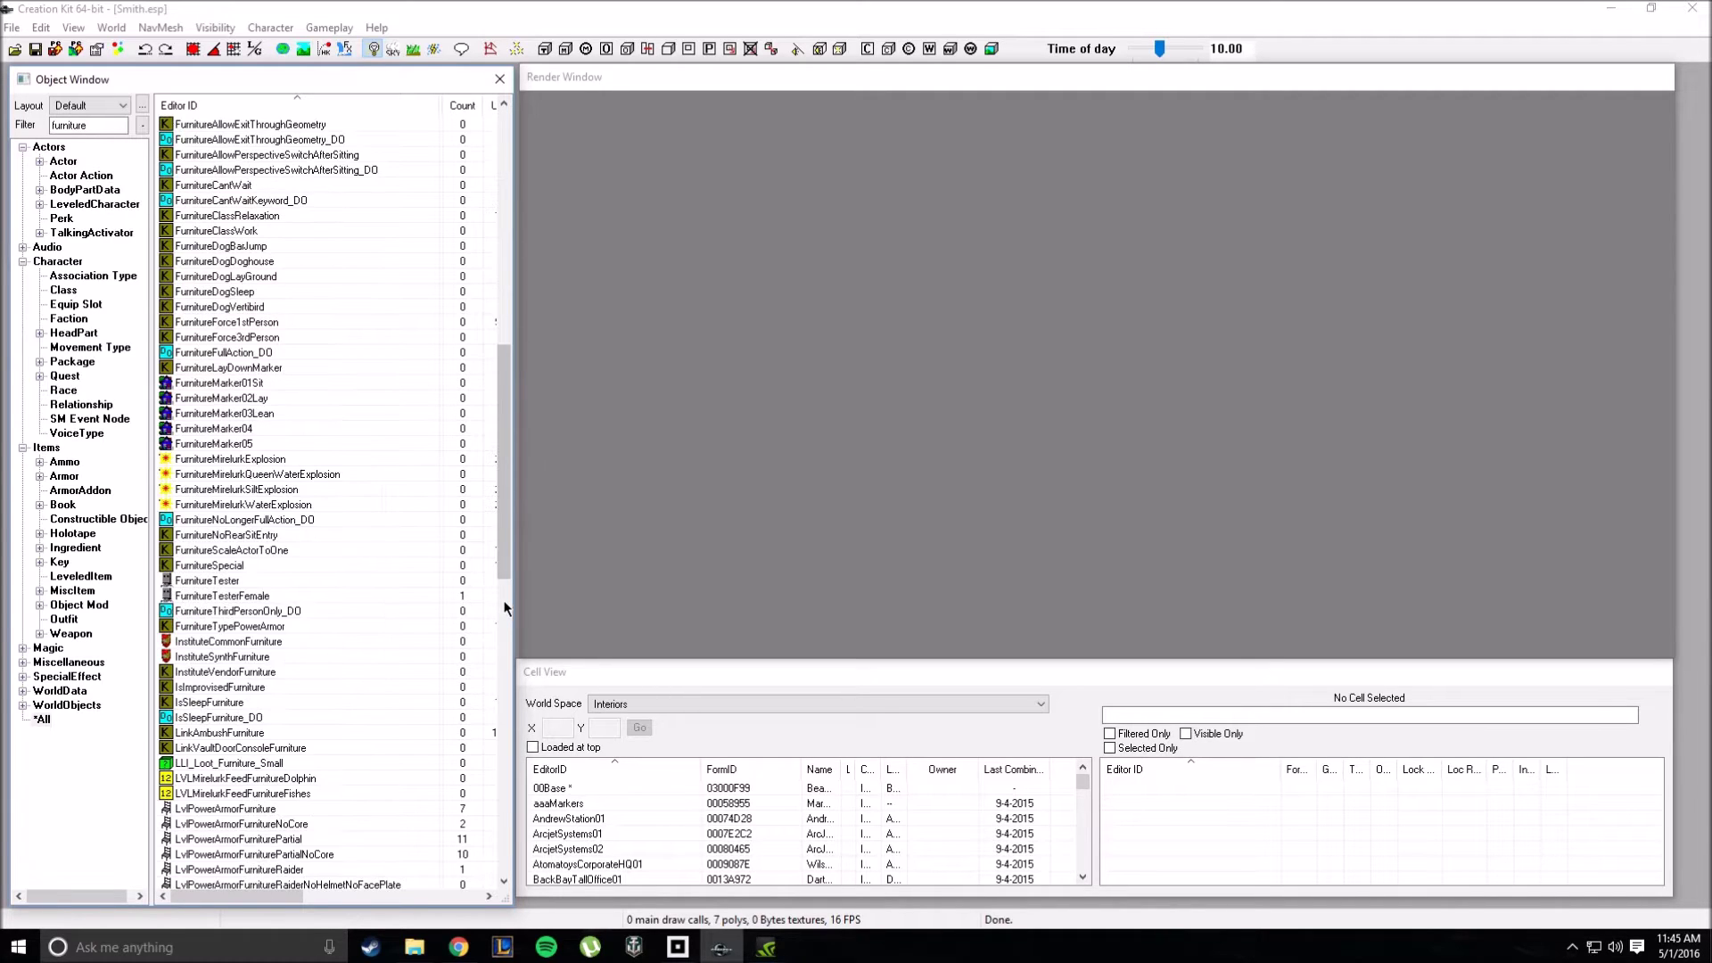
left_click(505, 607)
left_click(280, 870)
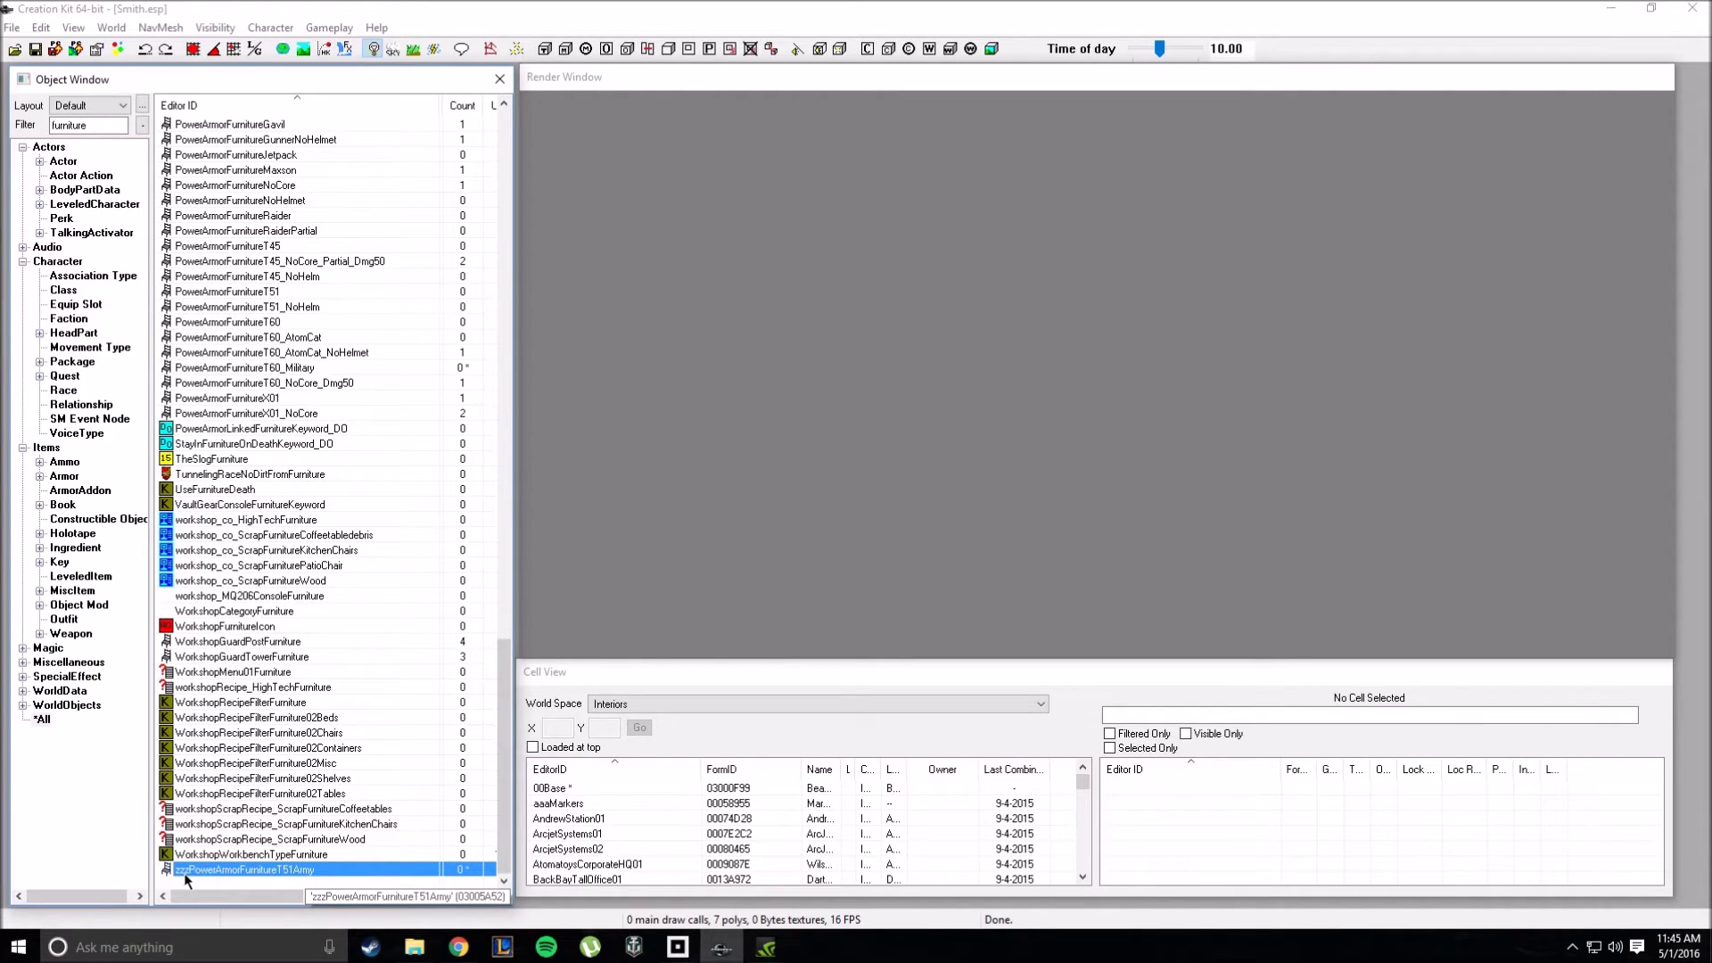
right_click(362, 872)
left_click(413, 534)
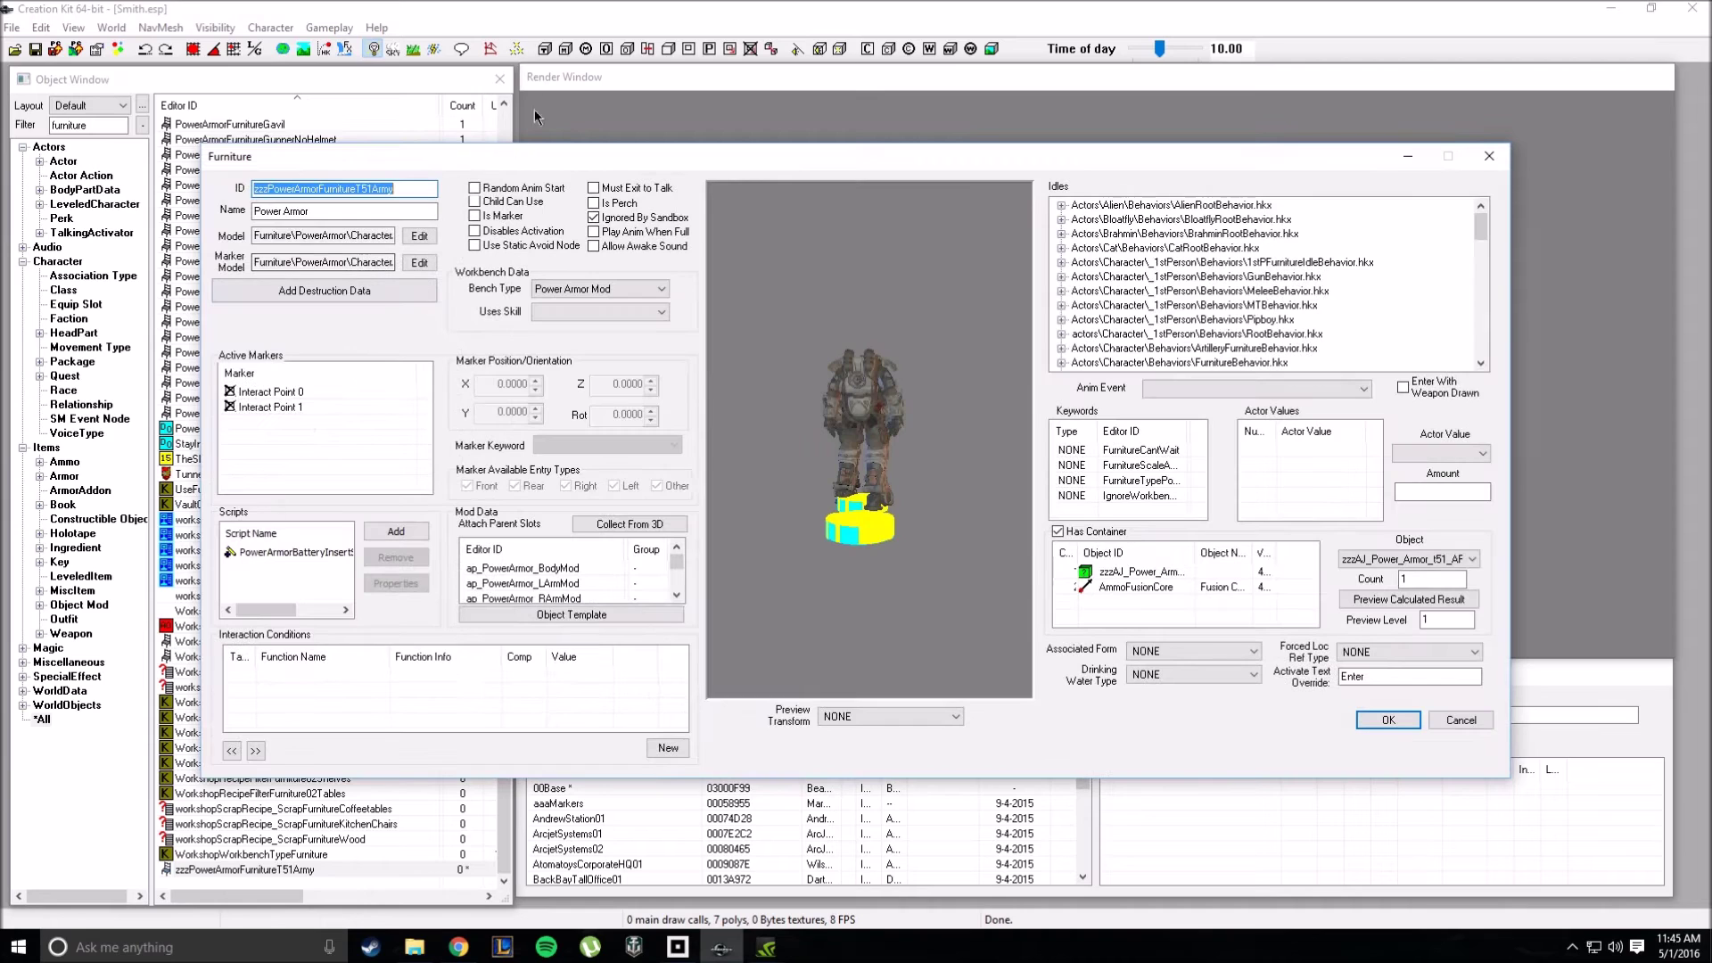
Step: Review the power armor furniture record's ID and its container list with the T-51 army leveled item and AmmoFusionCore
left_click_drag(456, 163, 442, 120)
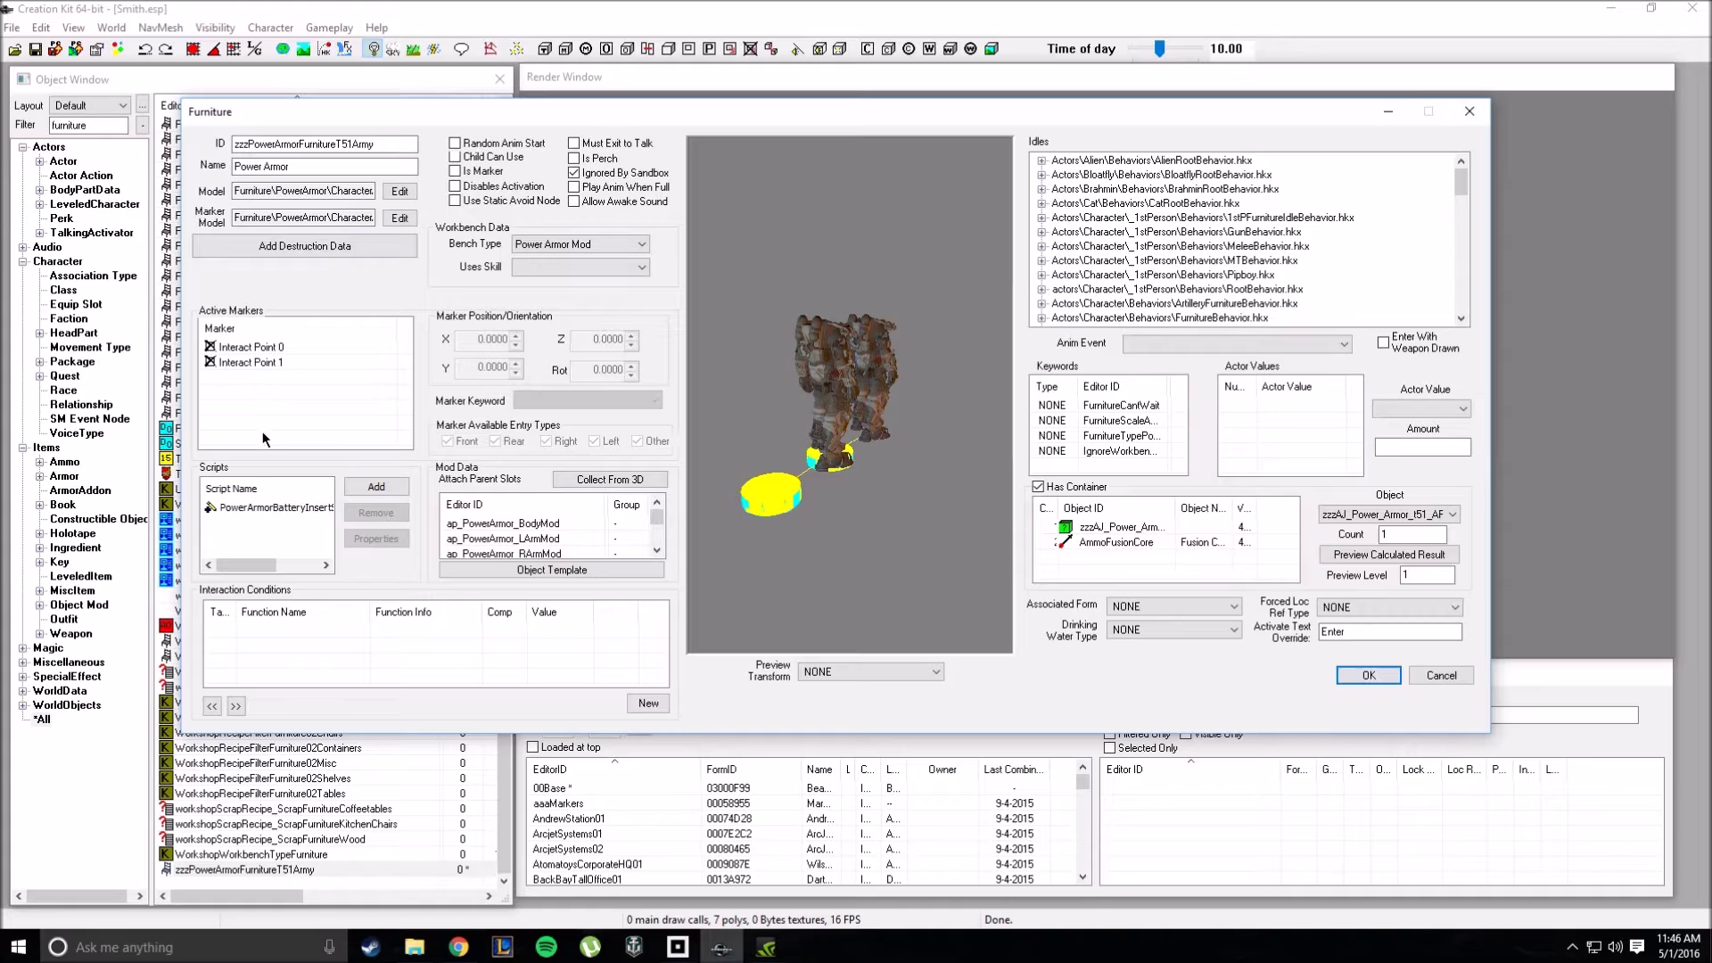
left_click(406, 144)
left_click_drag(1023, 131, 1050, 142)
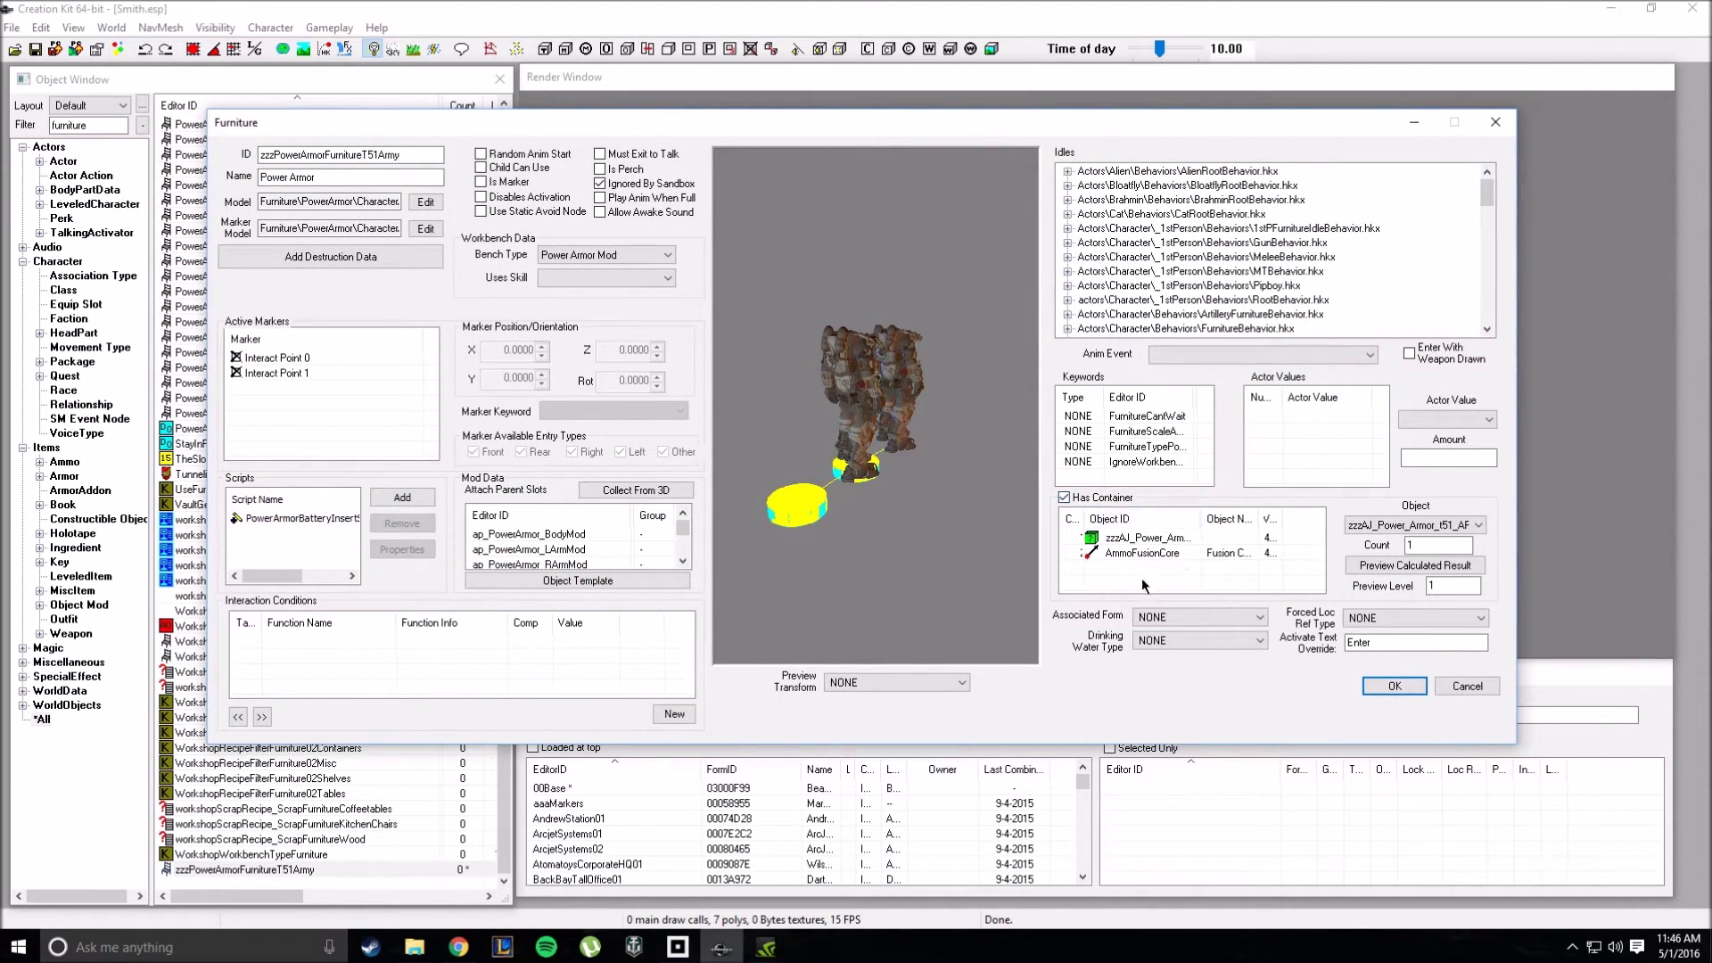
Step: Widen the container's Object ID column, filter all objects by "zzzAJ" and review the zzzAJ_Power_Armor_t51_ARMY leveled item's pieces and filter keywords
left_click_drag(1202, 518, 1270, 519)
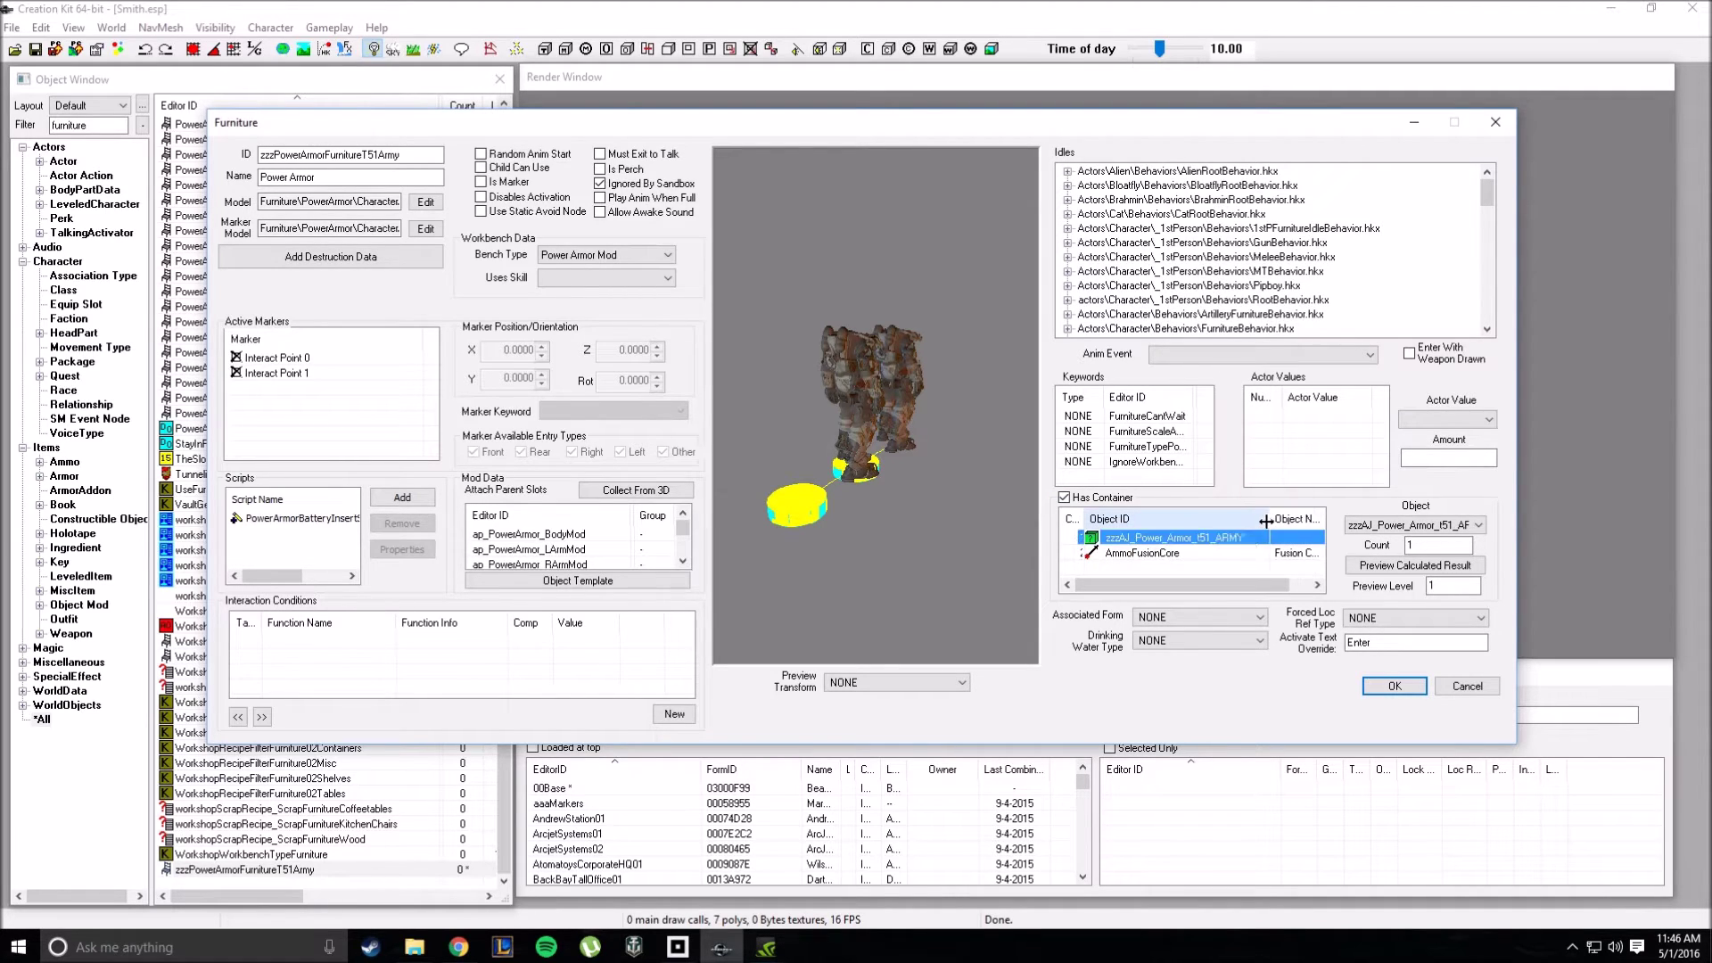
double_click(107, 125)
type("zzzAJ")
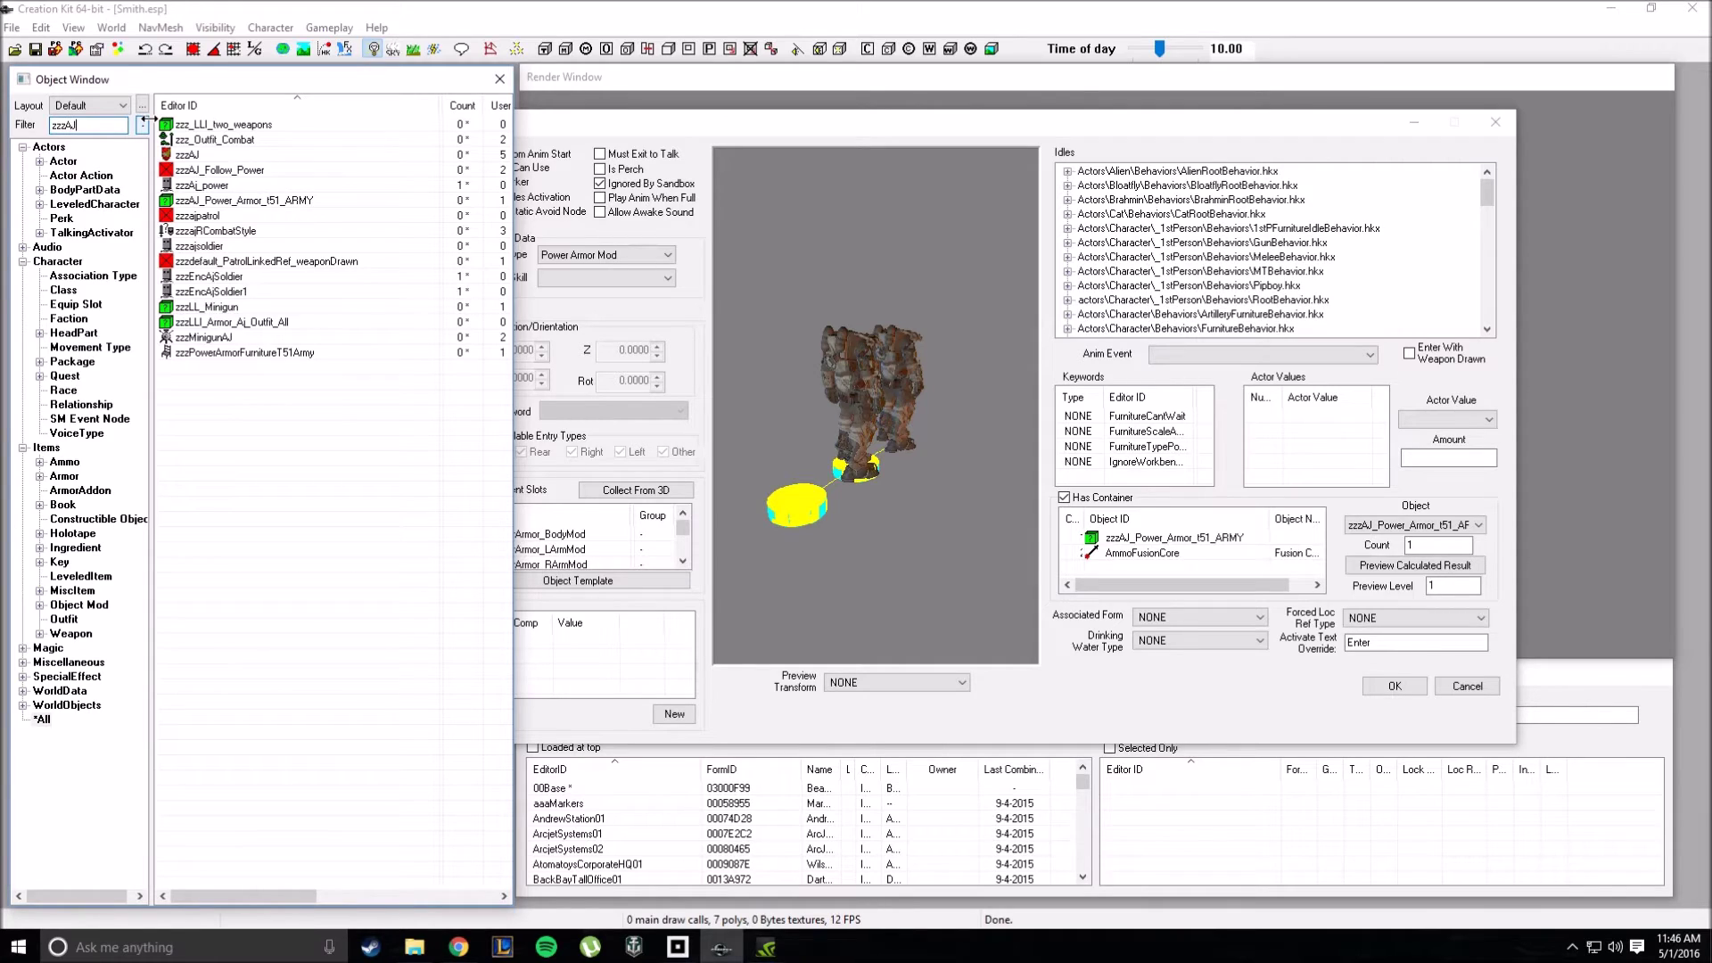
left_click(190, 173)
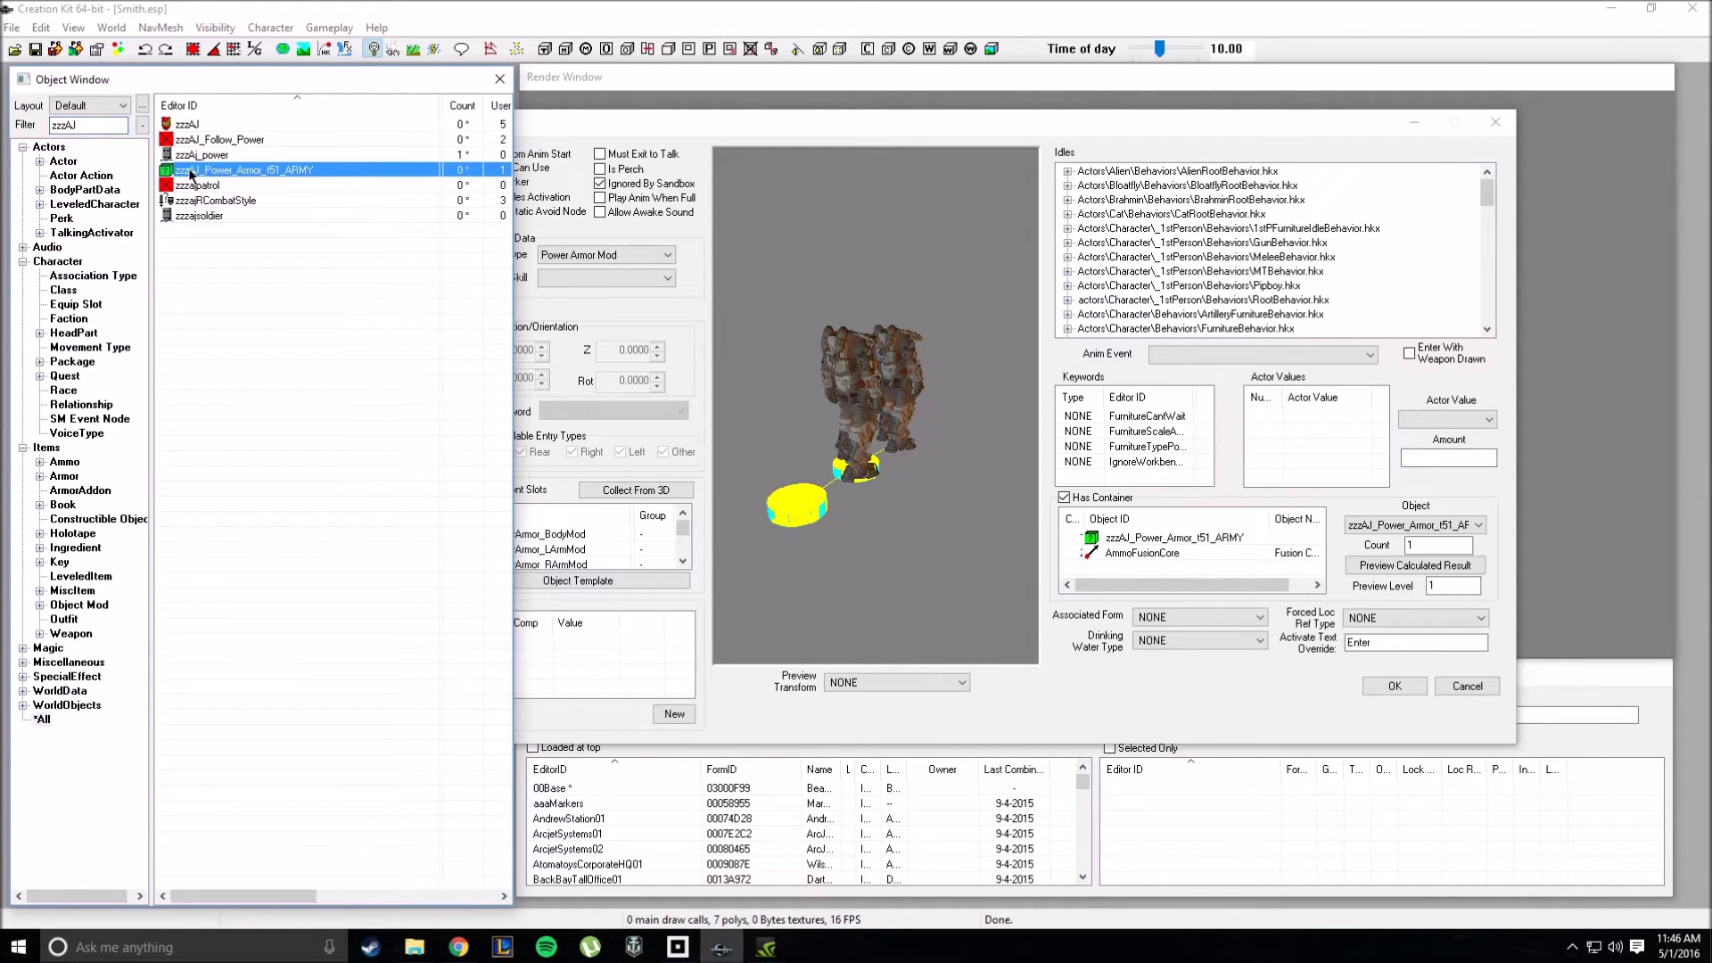
right_click(190, 173)
left_click(479, 271)
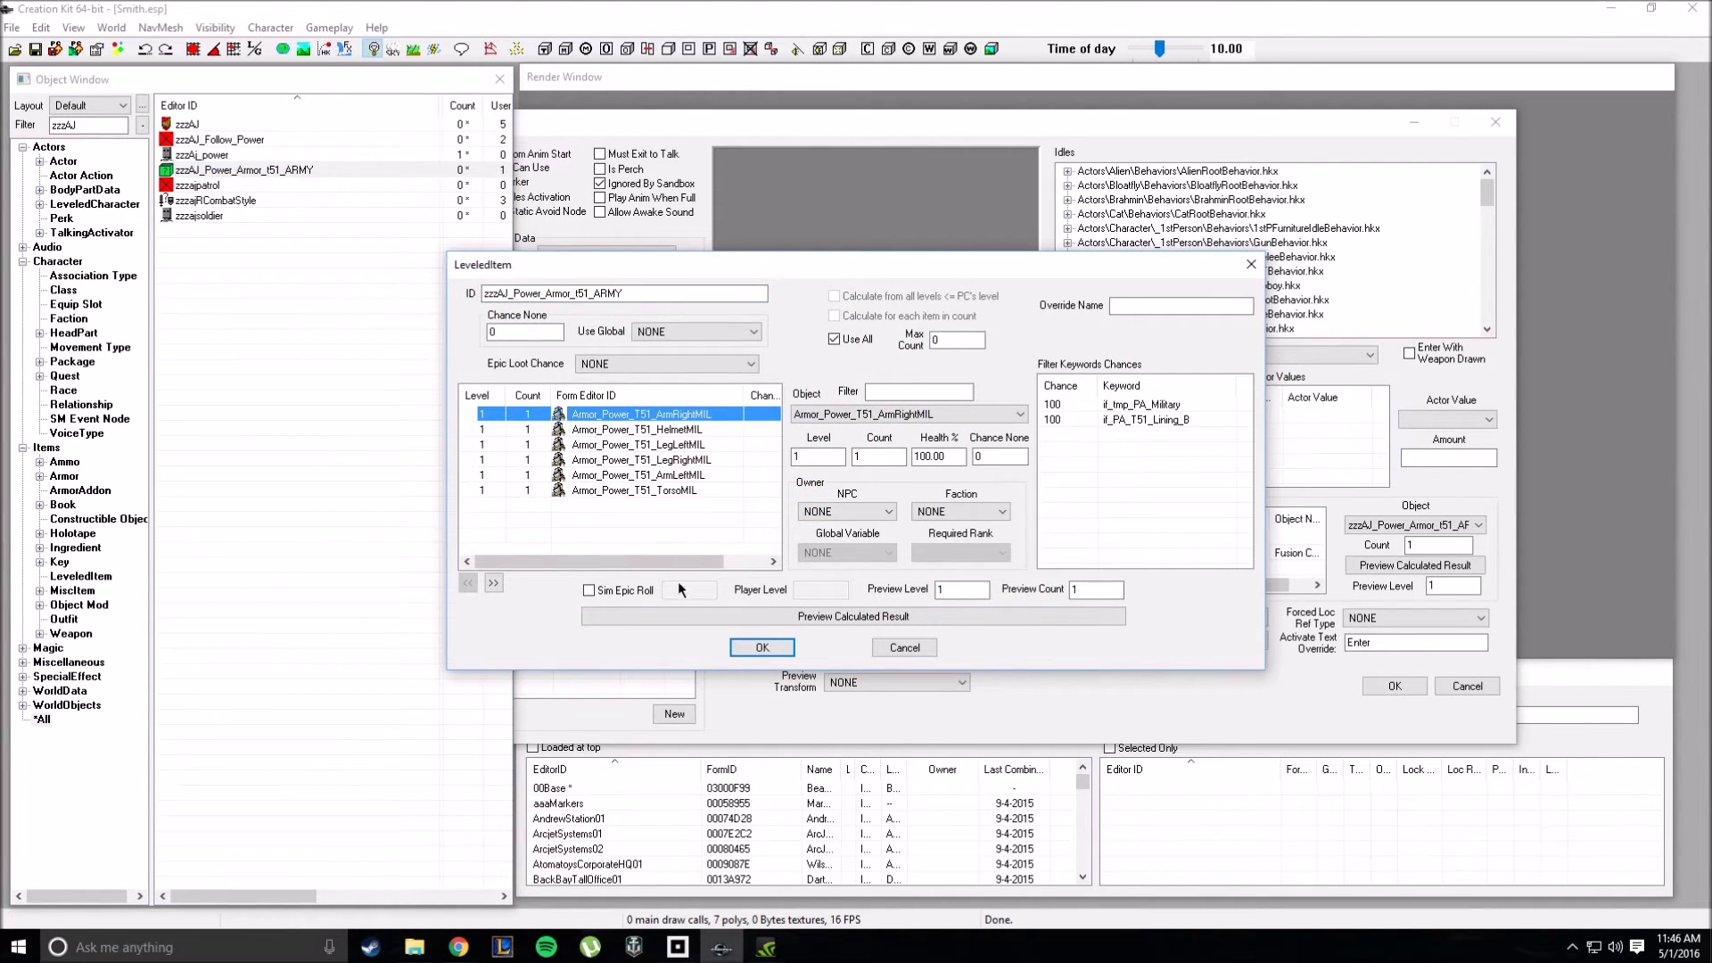
left_click(903, 650)
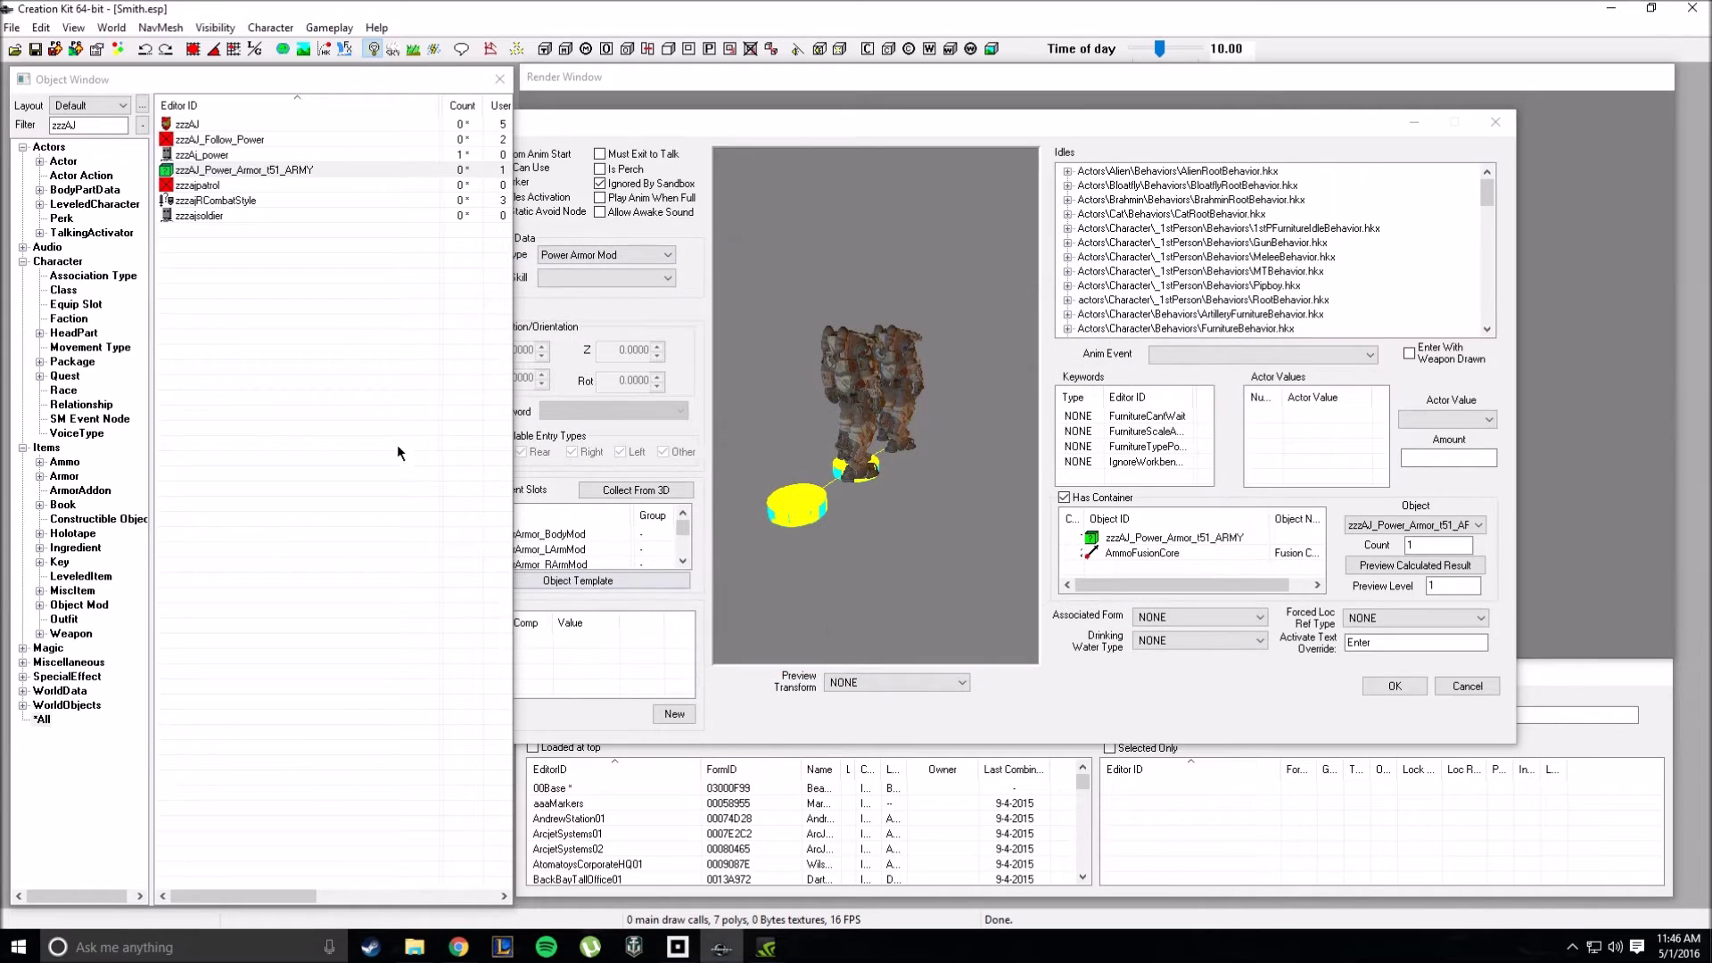
Step: Preview the calculated result of the T-51 army furniture's container, check the armor pieces' keywords, and close the furniture record without saving
left_click_drag(335, 177, 457, 176)
left_click(1210, 580)
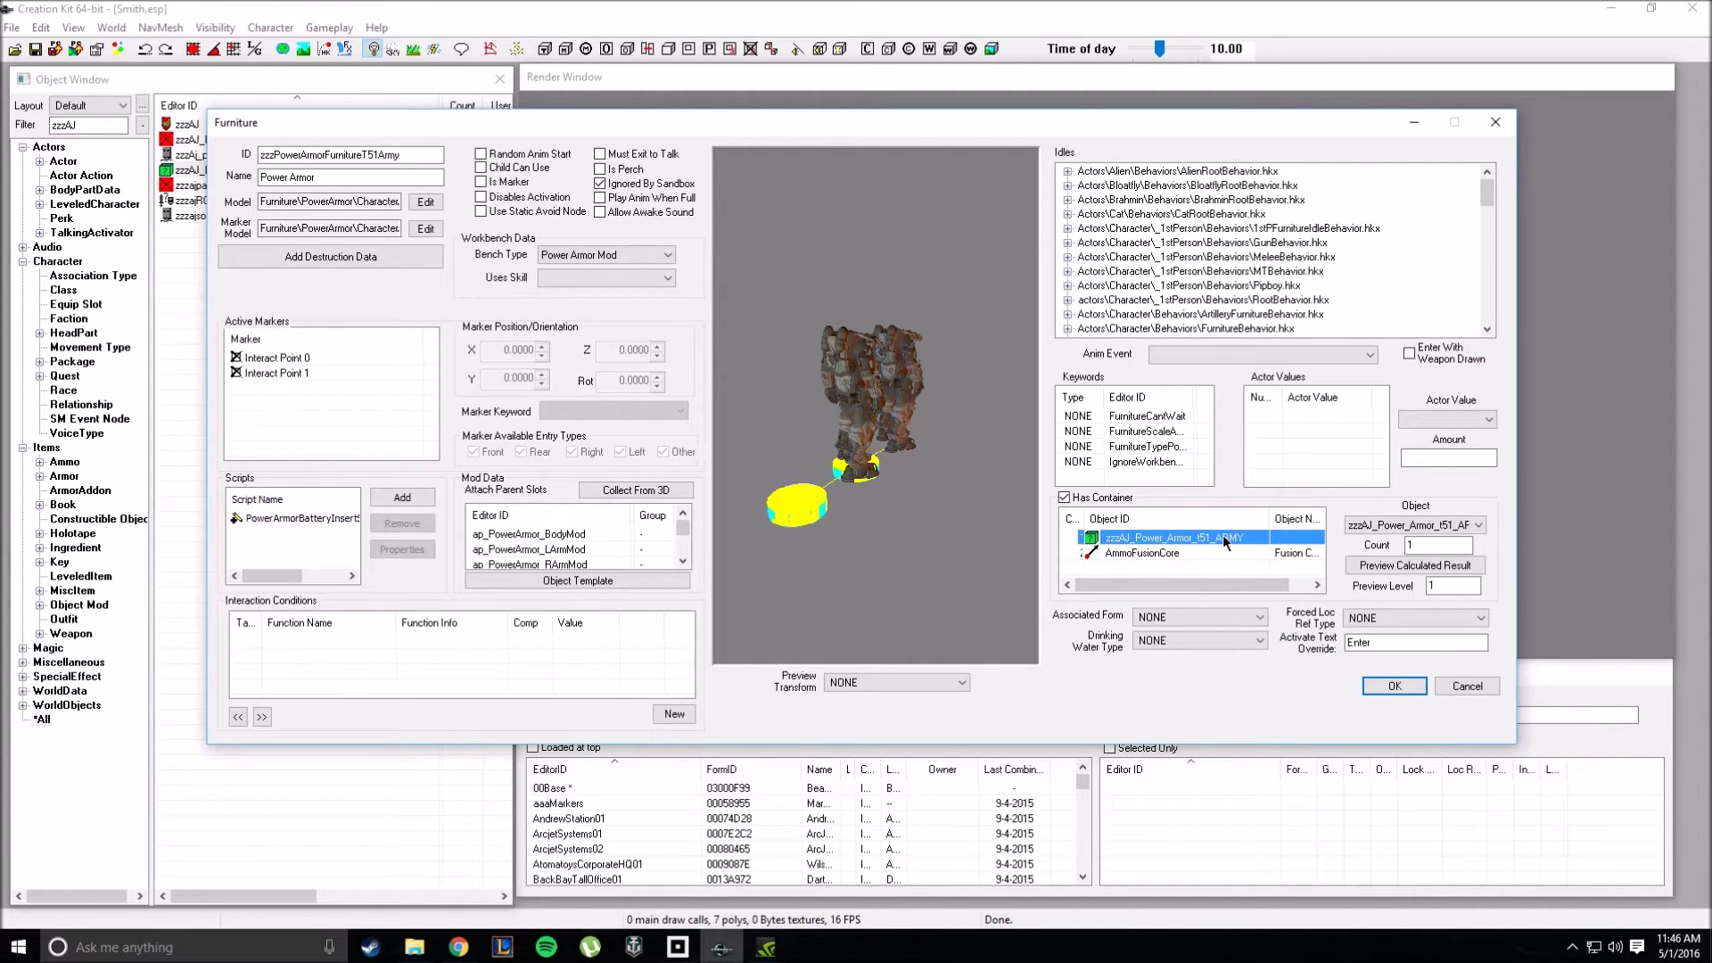
left_click(1390, 564)
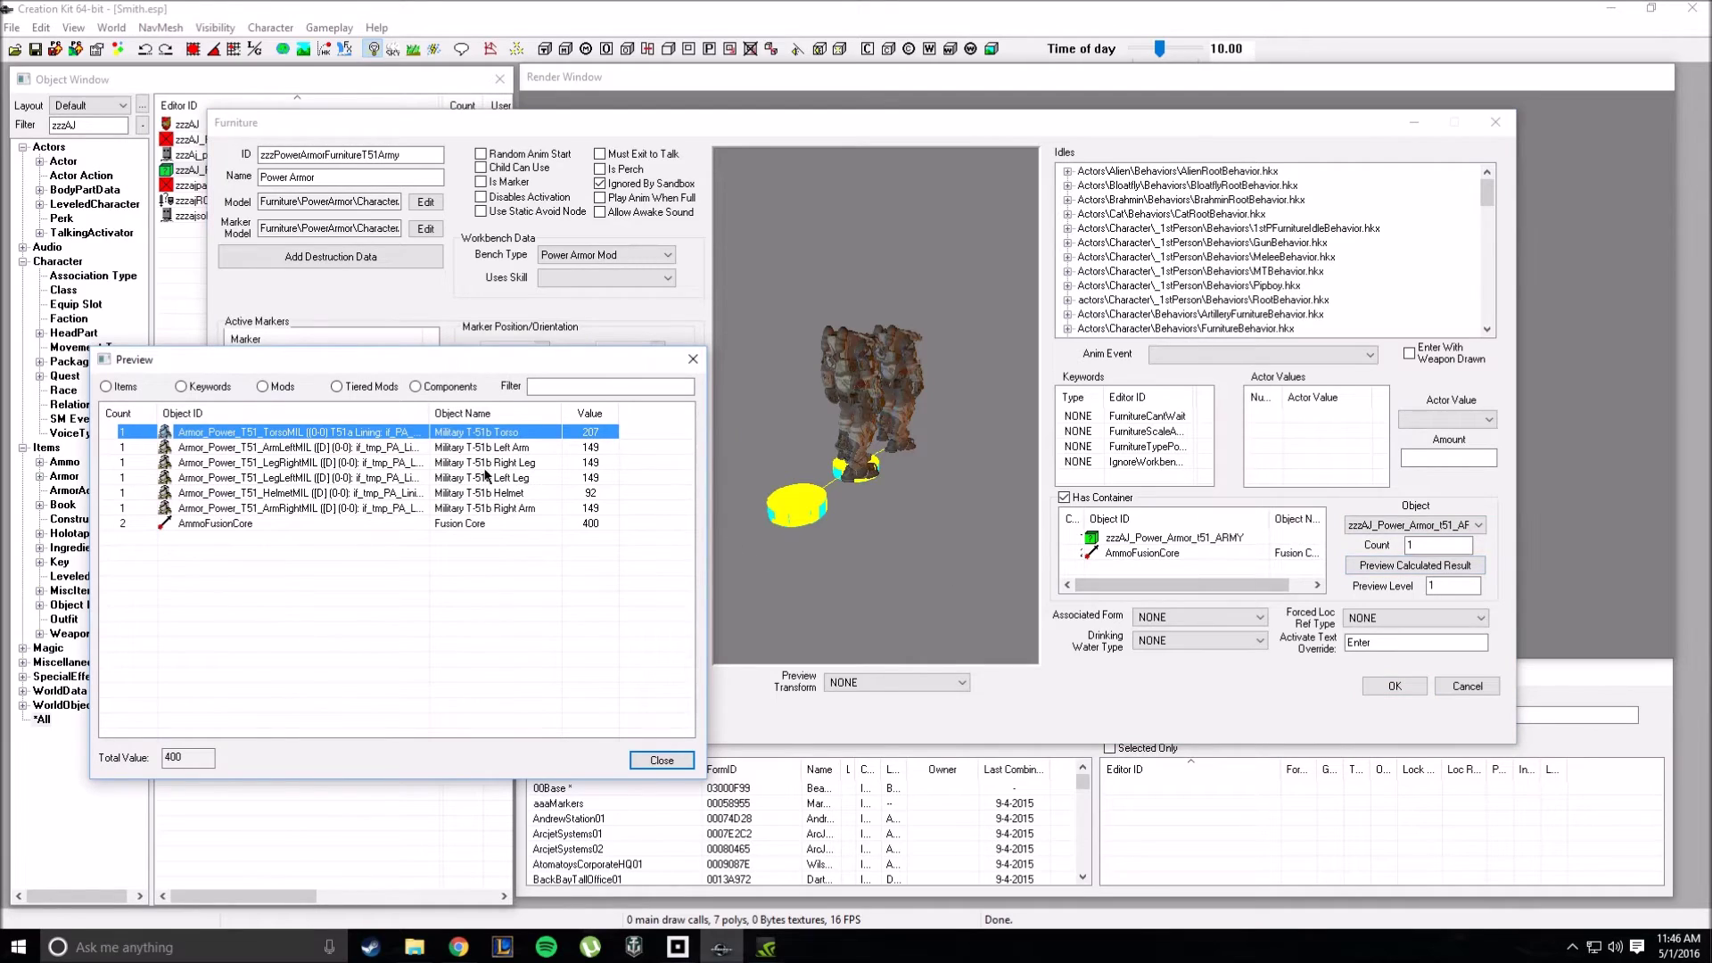
left_click(333, 507)
left_click(338, 477)
left_click(344, 446)
left_click(343, 433)
left_click(662, 759)
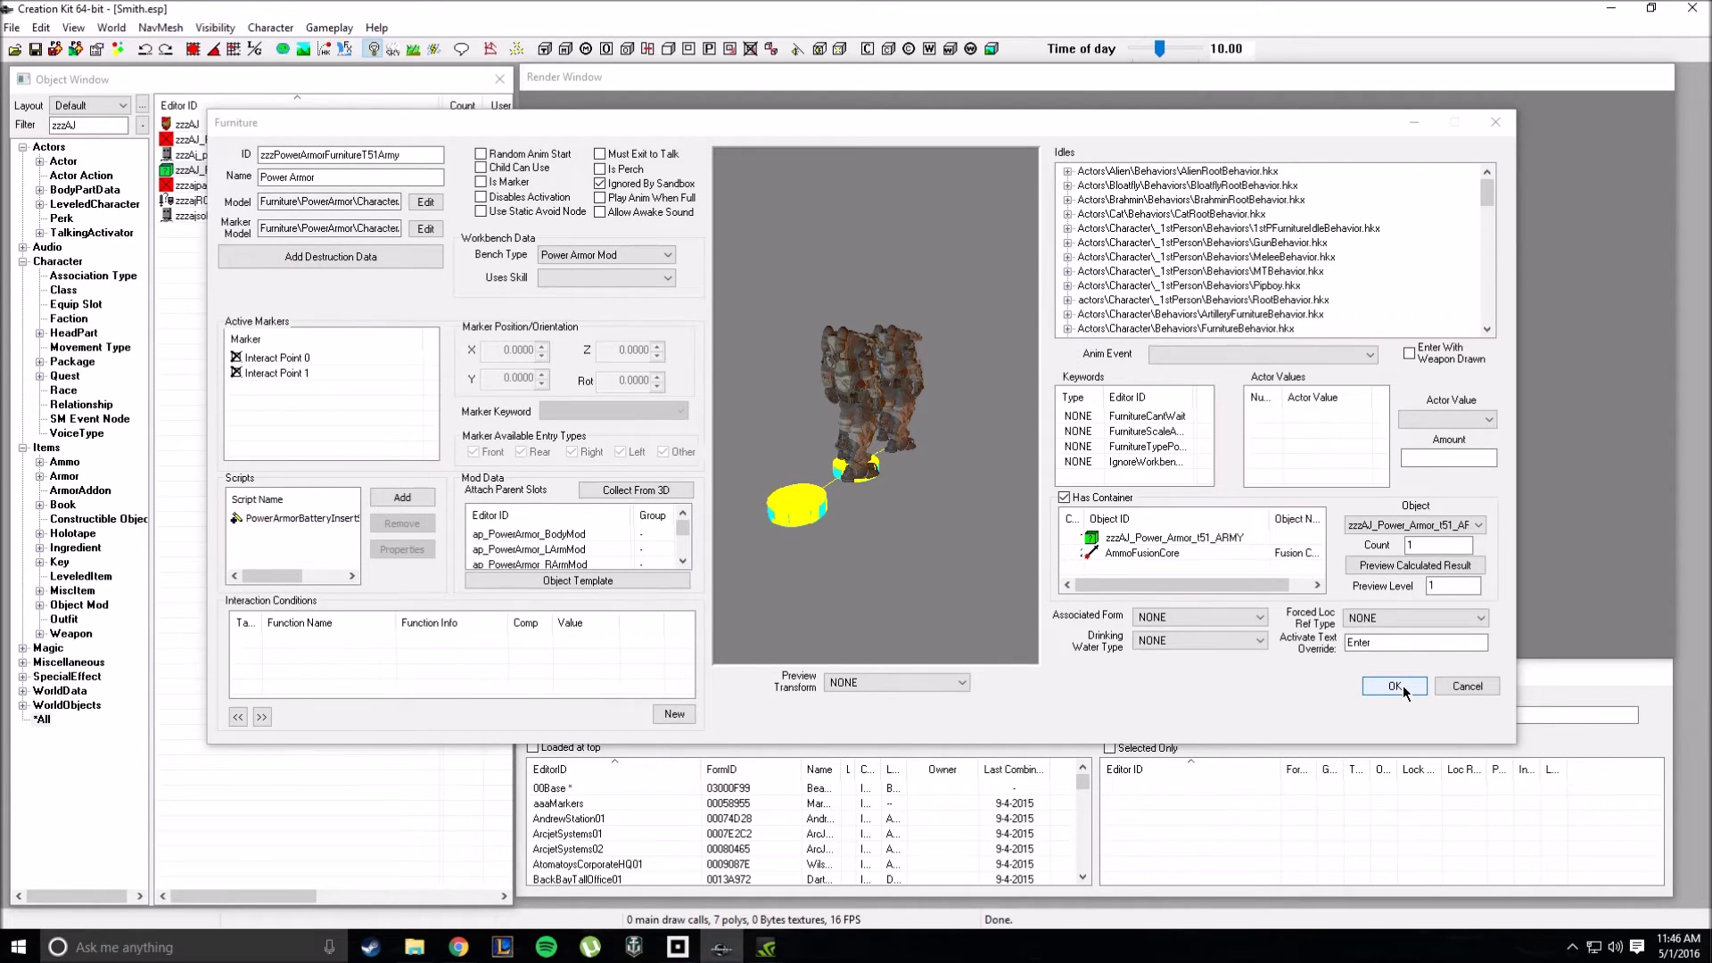
left_click(1467, 686)
Step: Open the zzzAj_power actor record and review its inventory and the available Power Armor Furniture choices
double_click(122, 131)
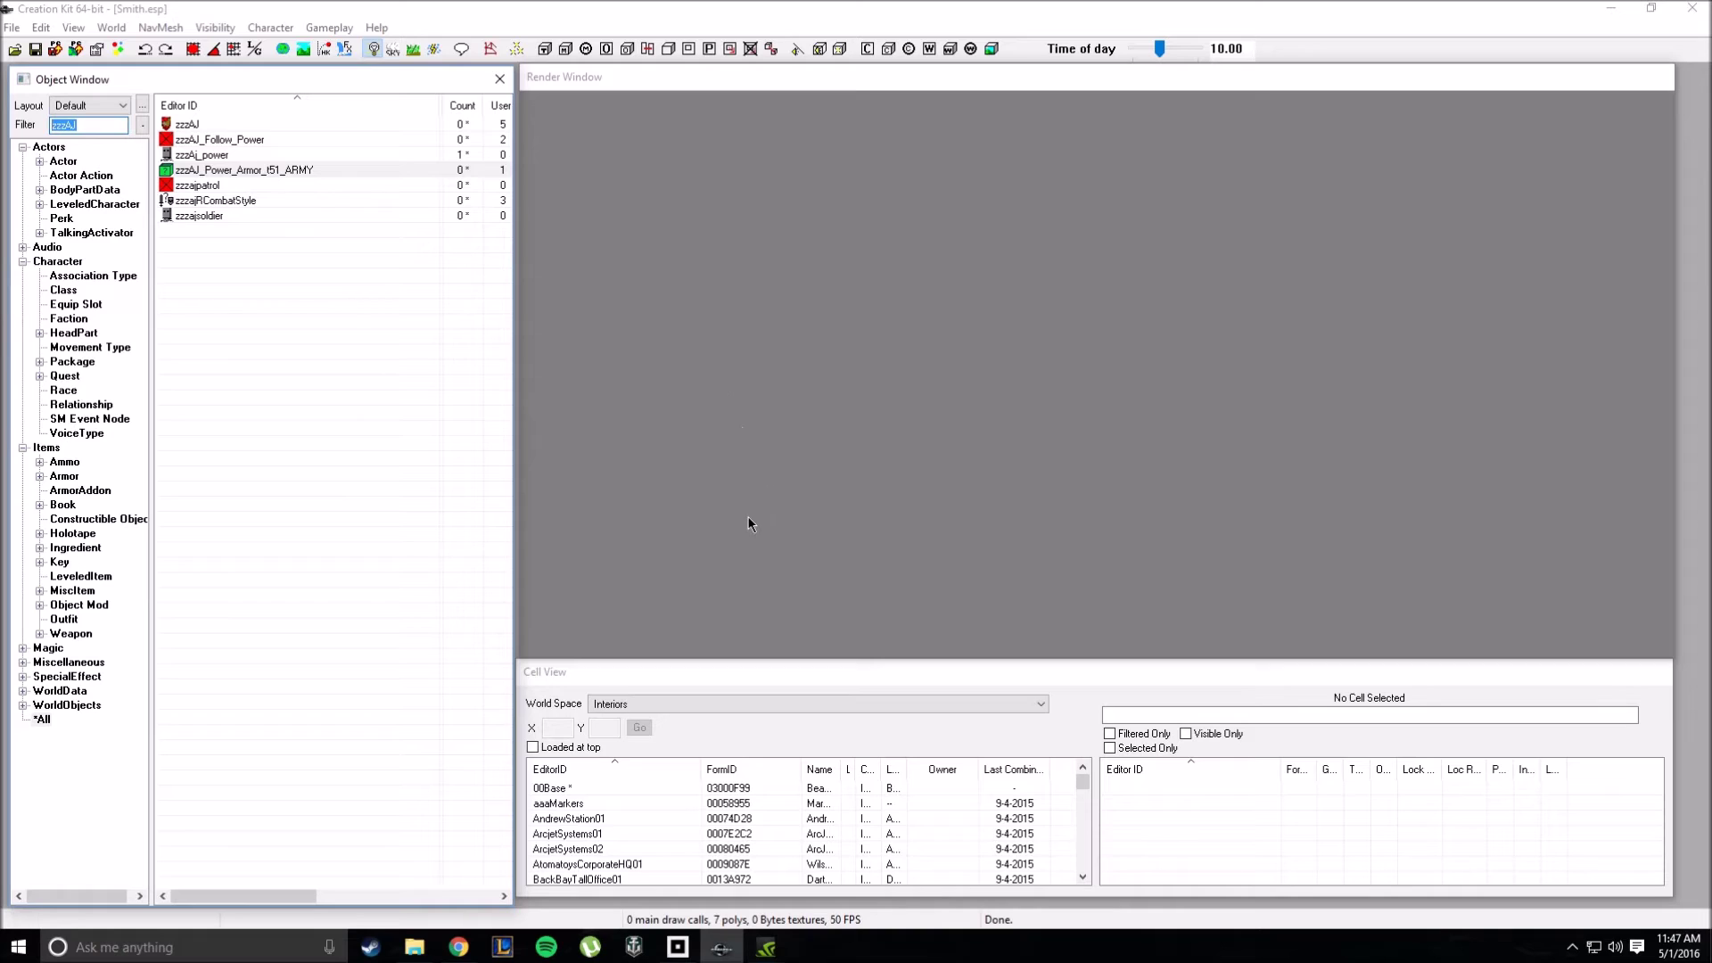
left_click(102, 124)
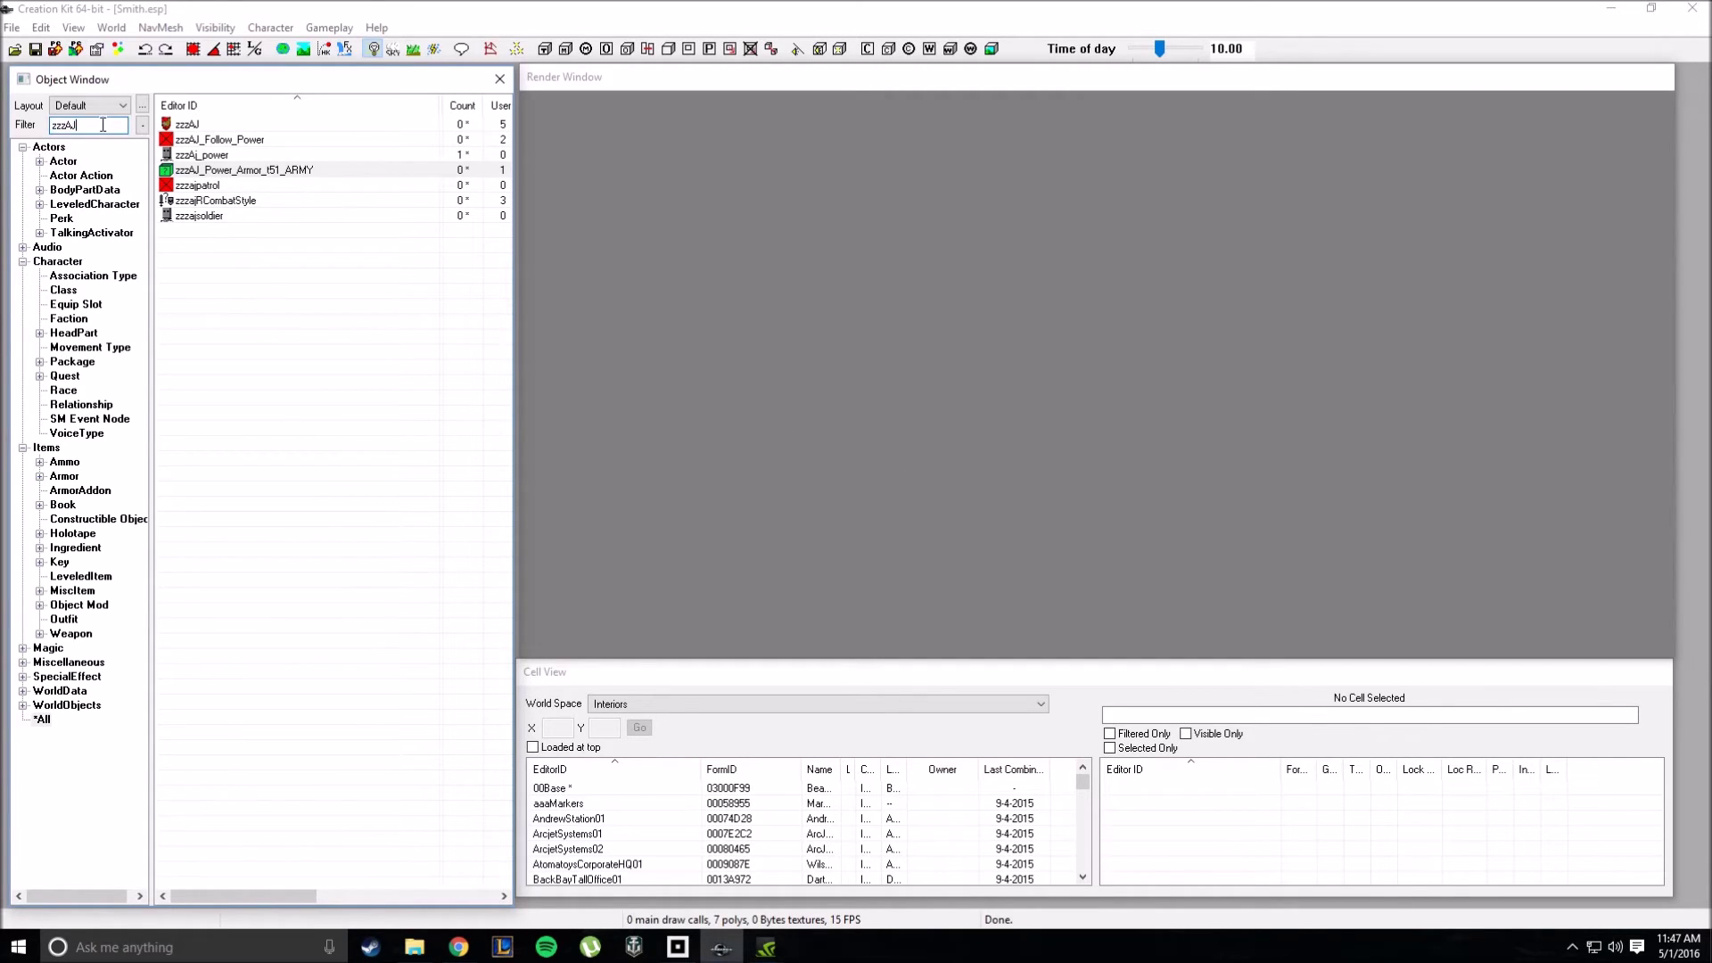
left_click(303, 154)
right_click(298, 155)
left_click(344, 185)
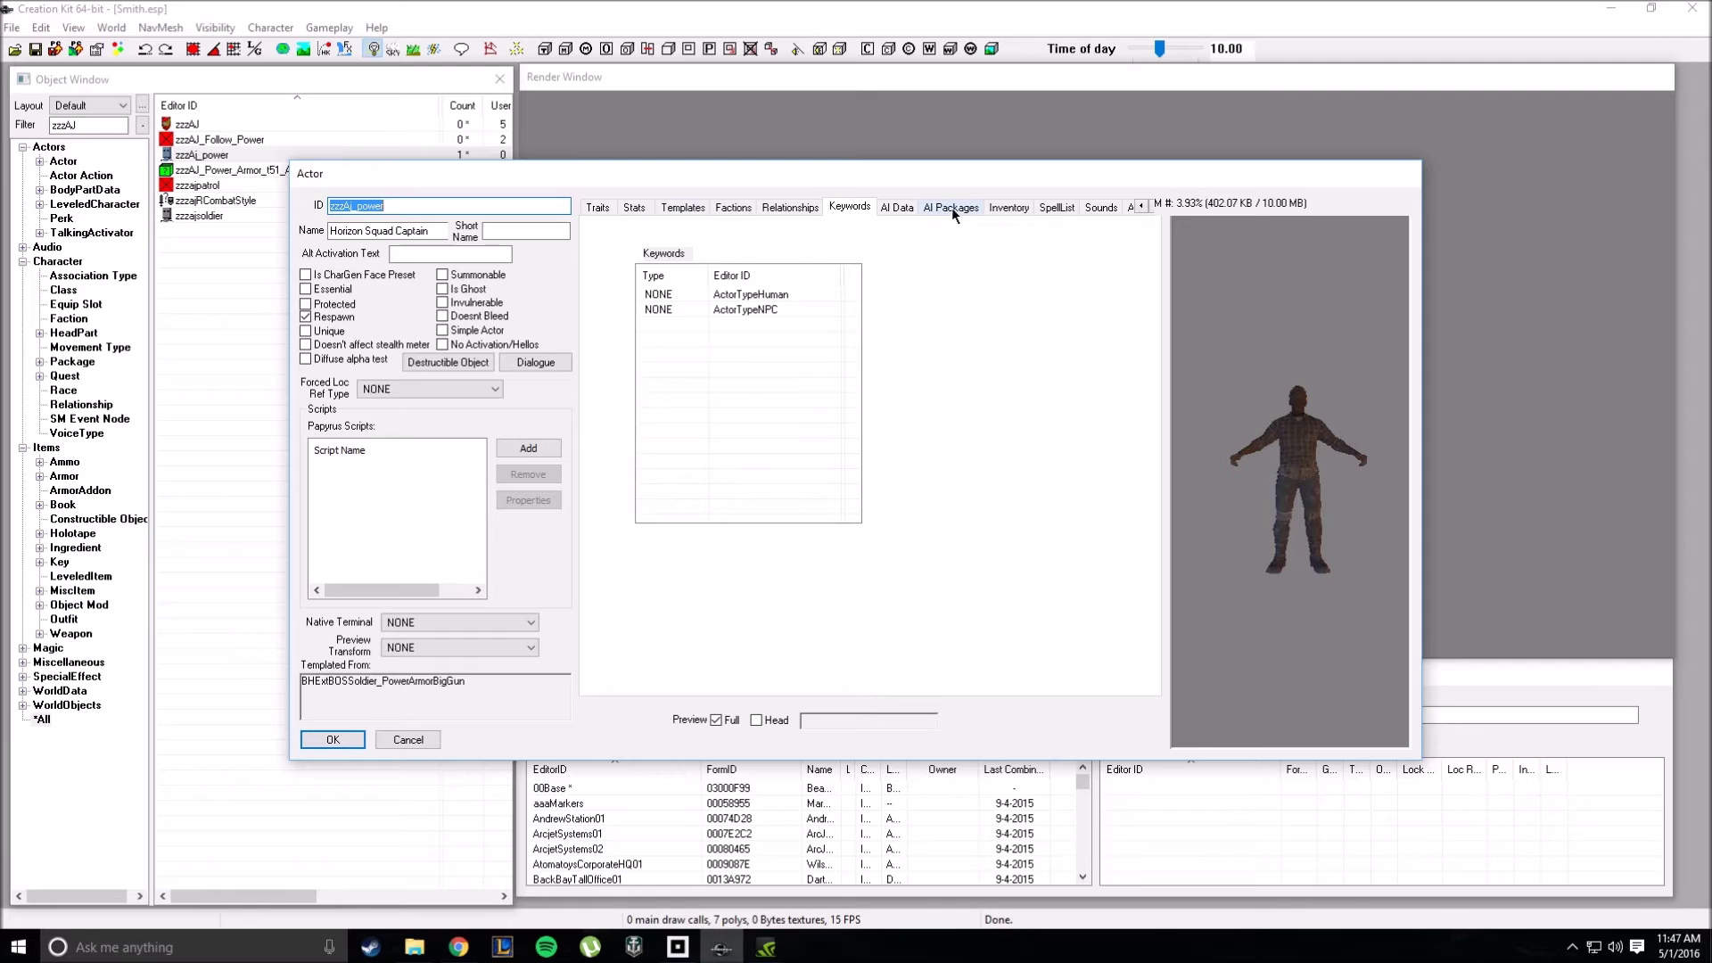
left_click(1011, 206)
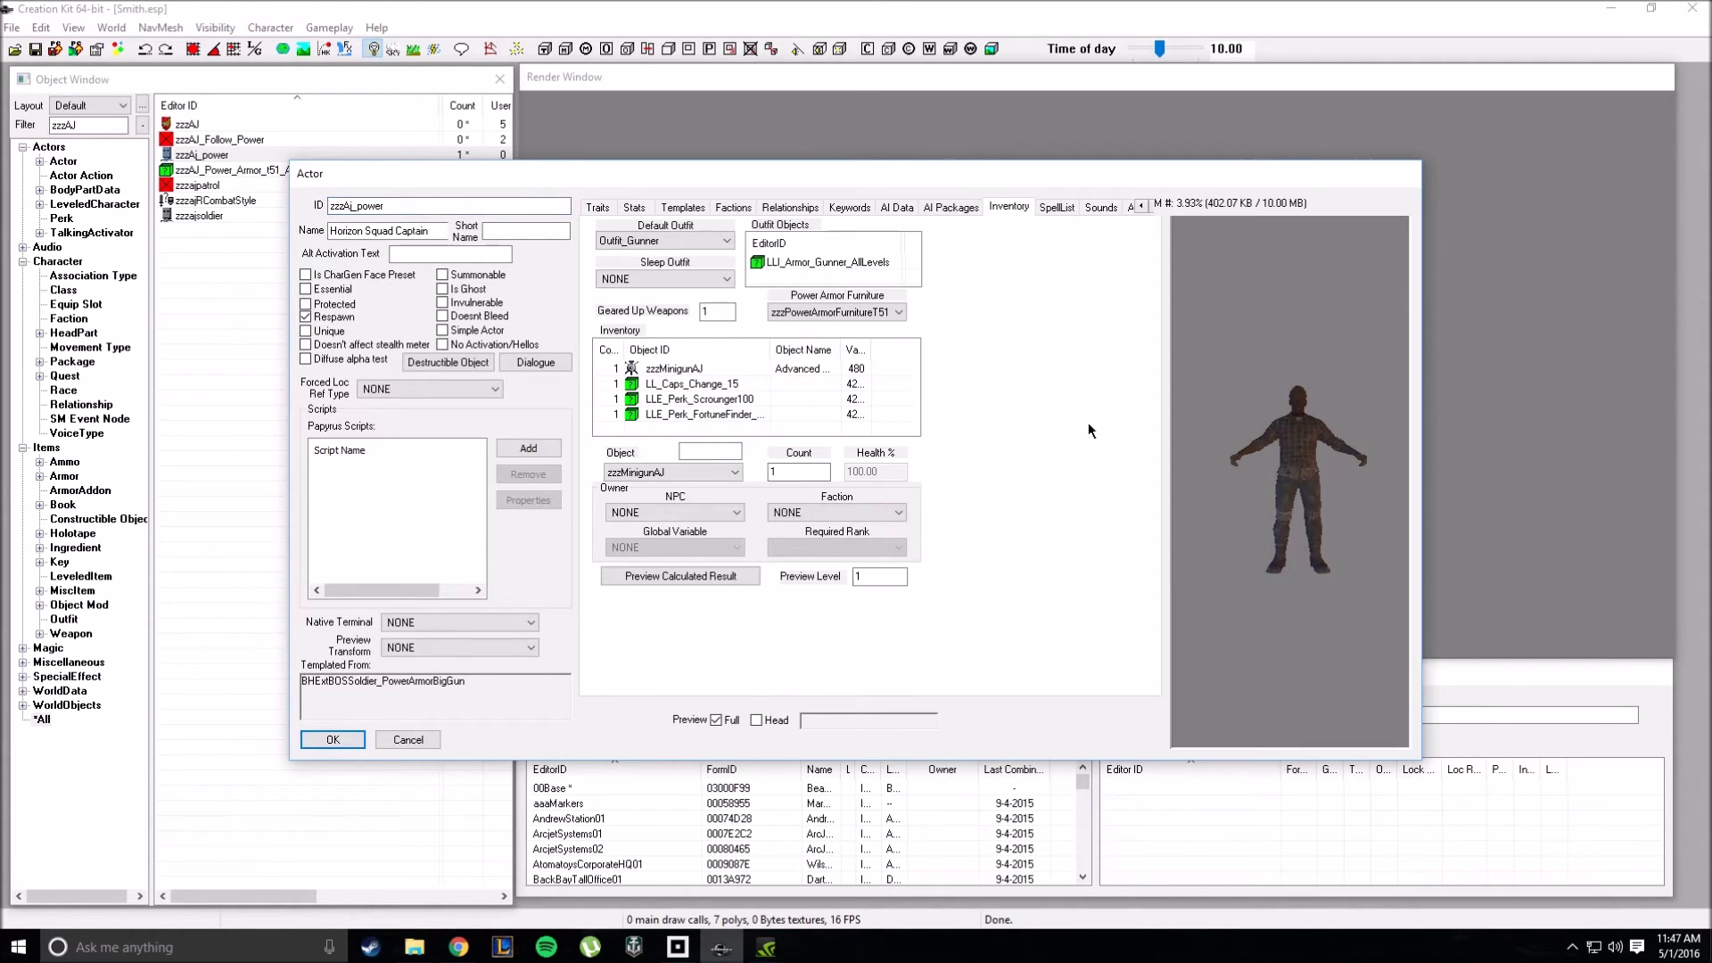
left_click(900, 313)
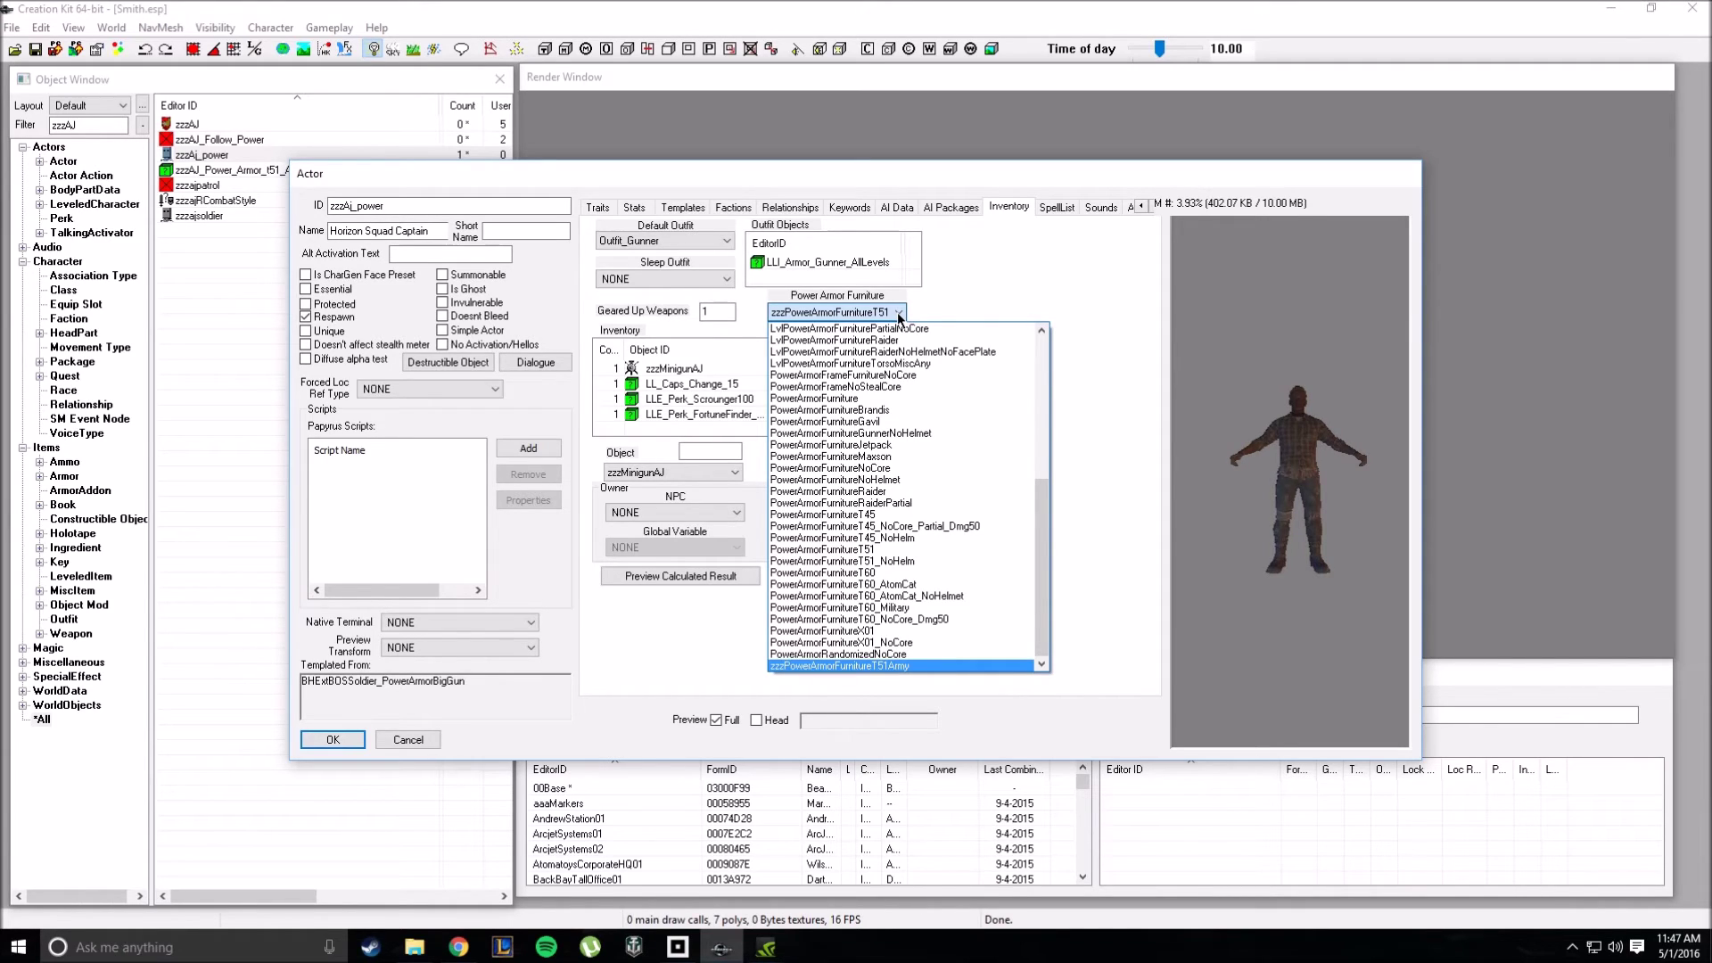
left_click(891, 314)
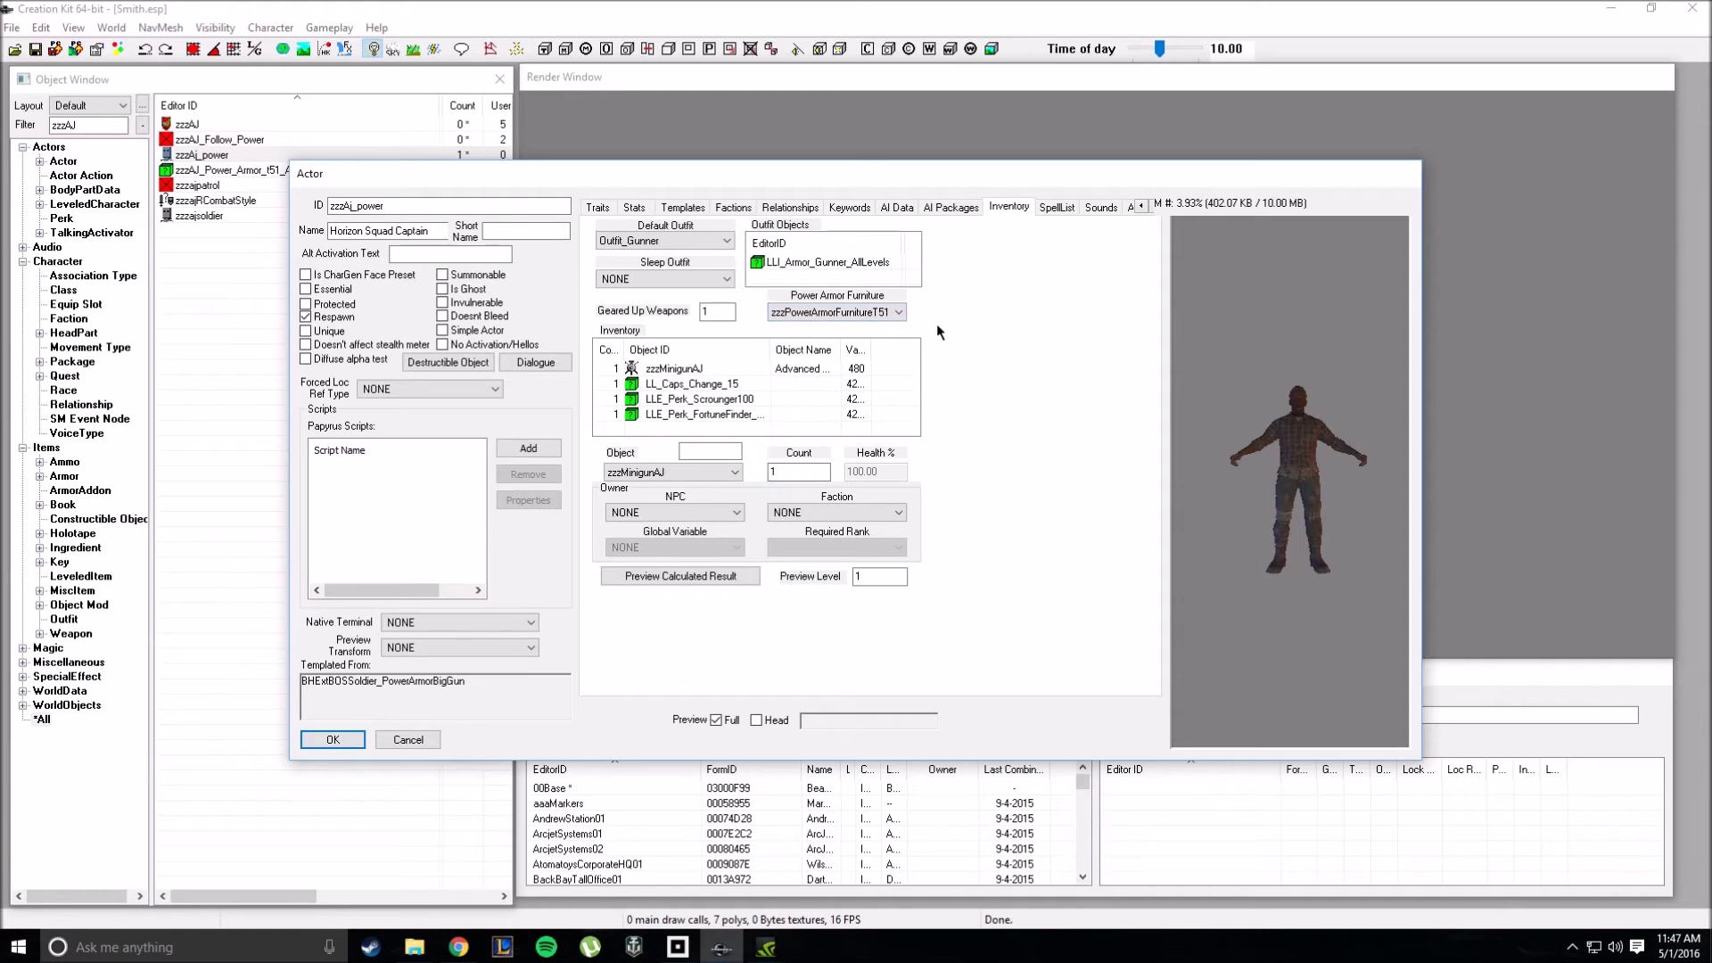
Step: Examine the "Be In Power Armor?" setting in the actor's zzzdefault_PatrolLinkedRef_weaponDrawn AI package, and close the package and actor without saving
left_click(949, 208)
double_click(692, 284)
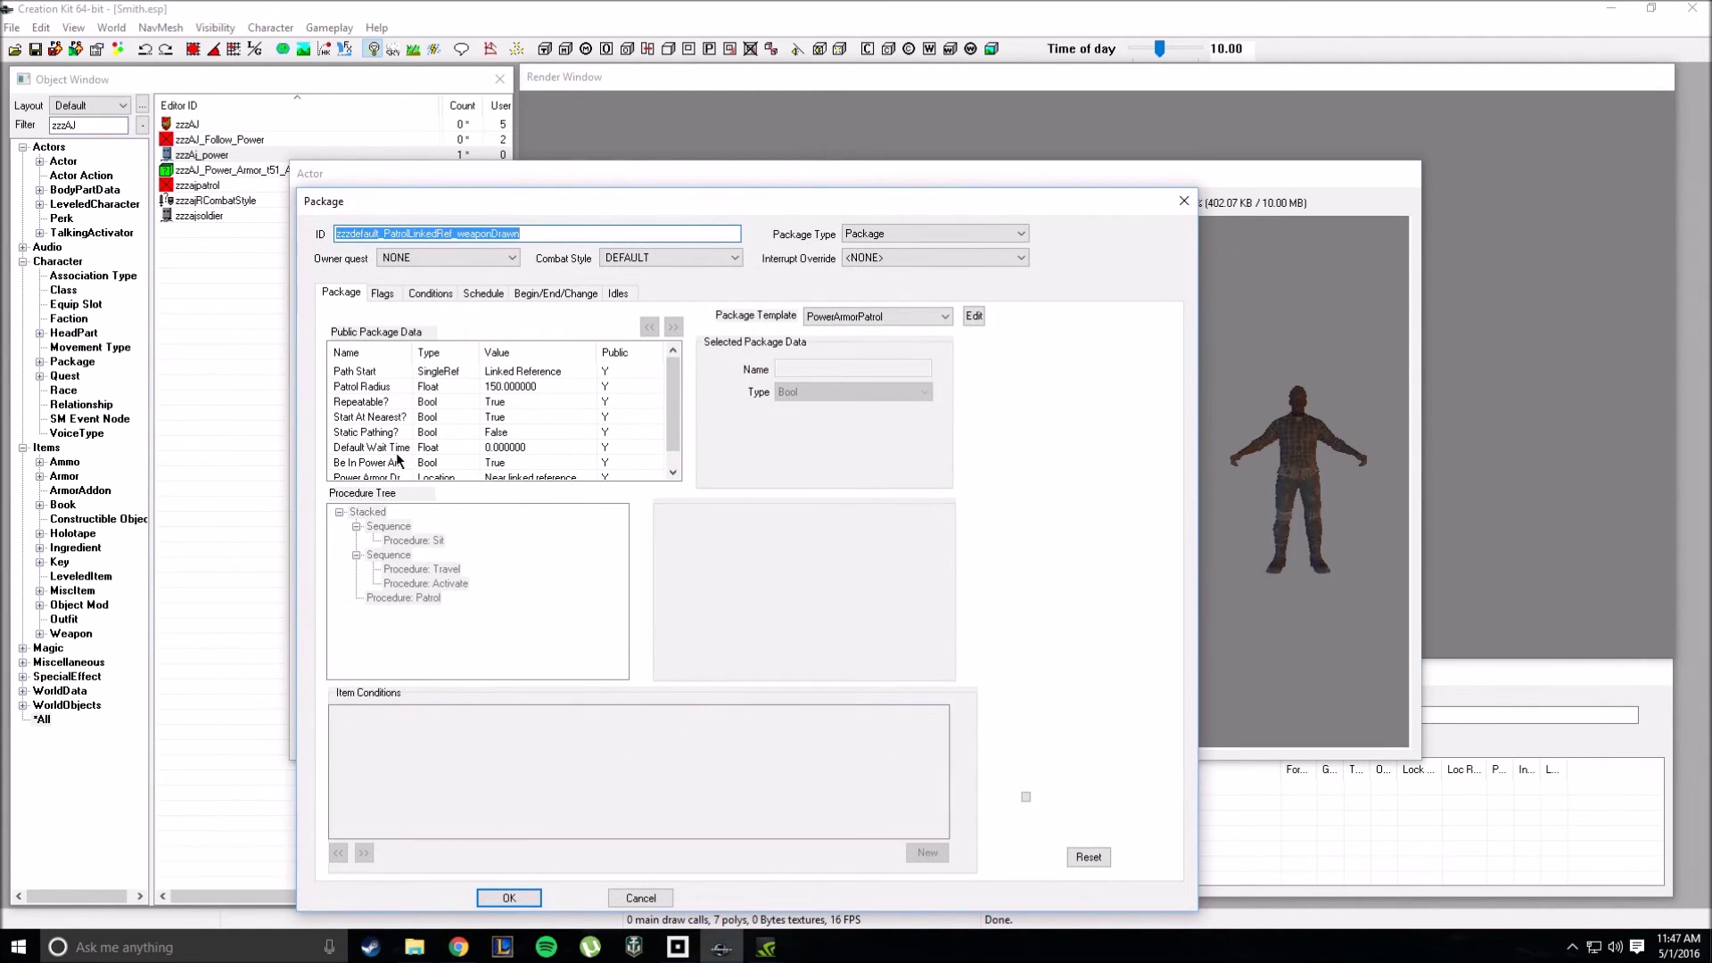
left_click(403, 446)
left_click(406, 464)
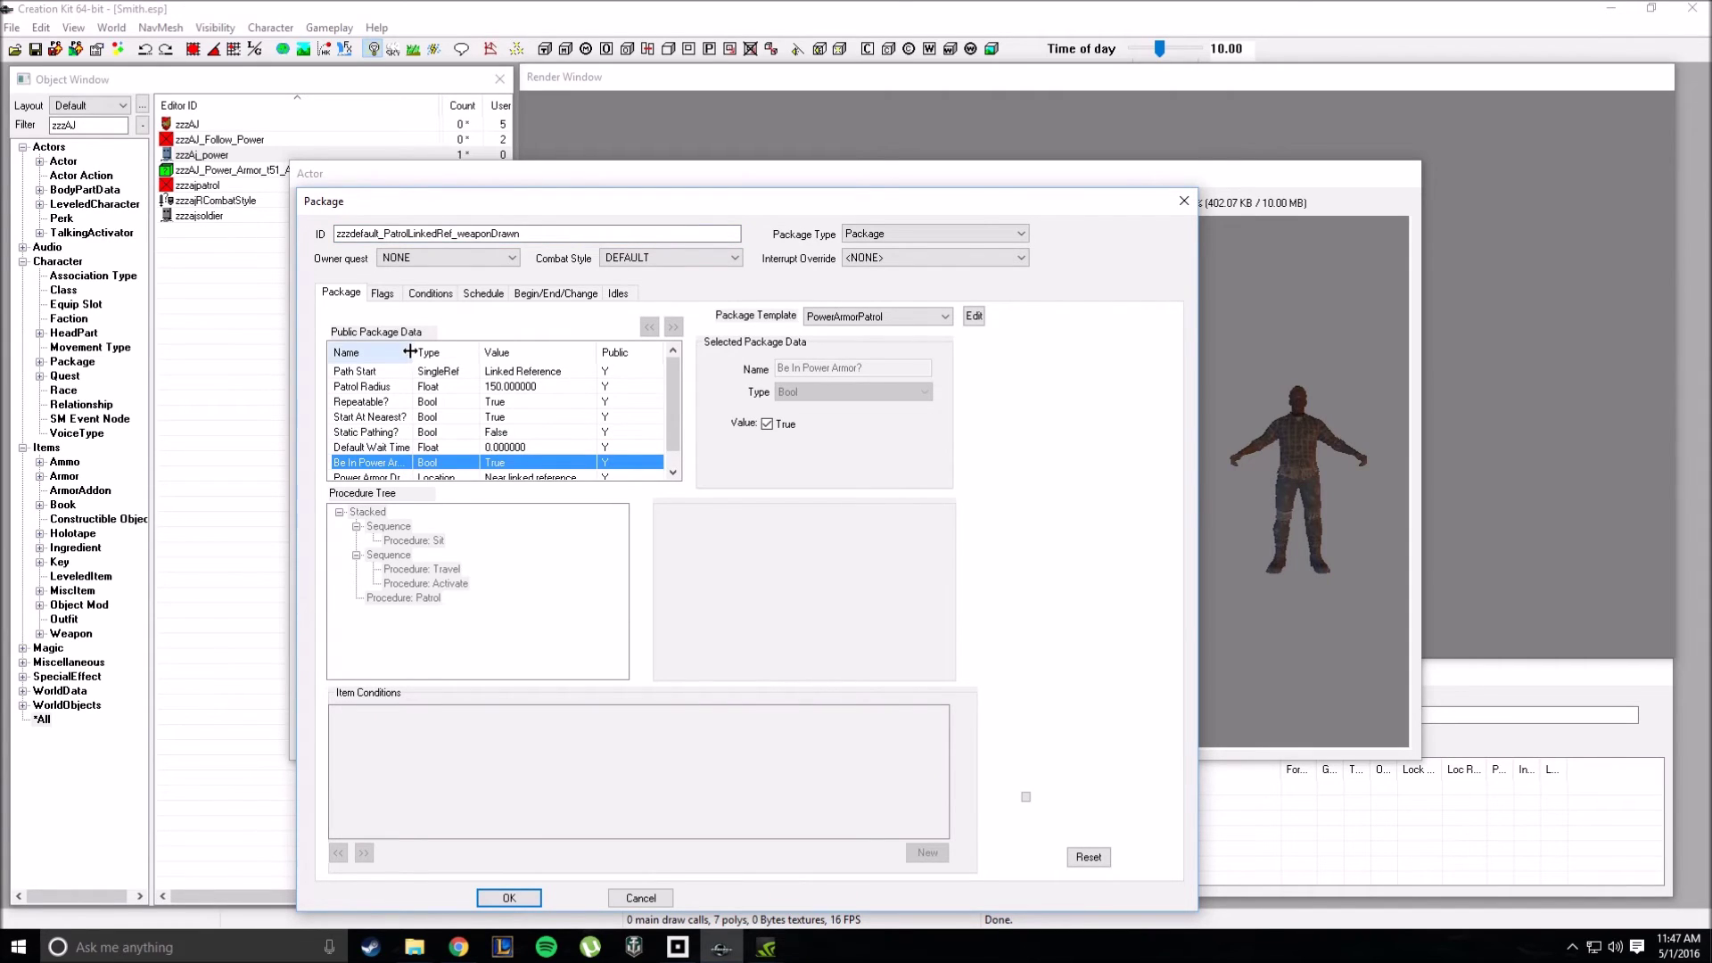
double_click(413, 352)
left_click_drag(677, 413, 676, 437)
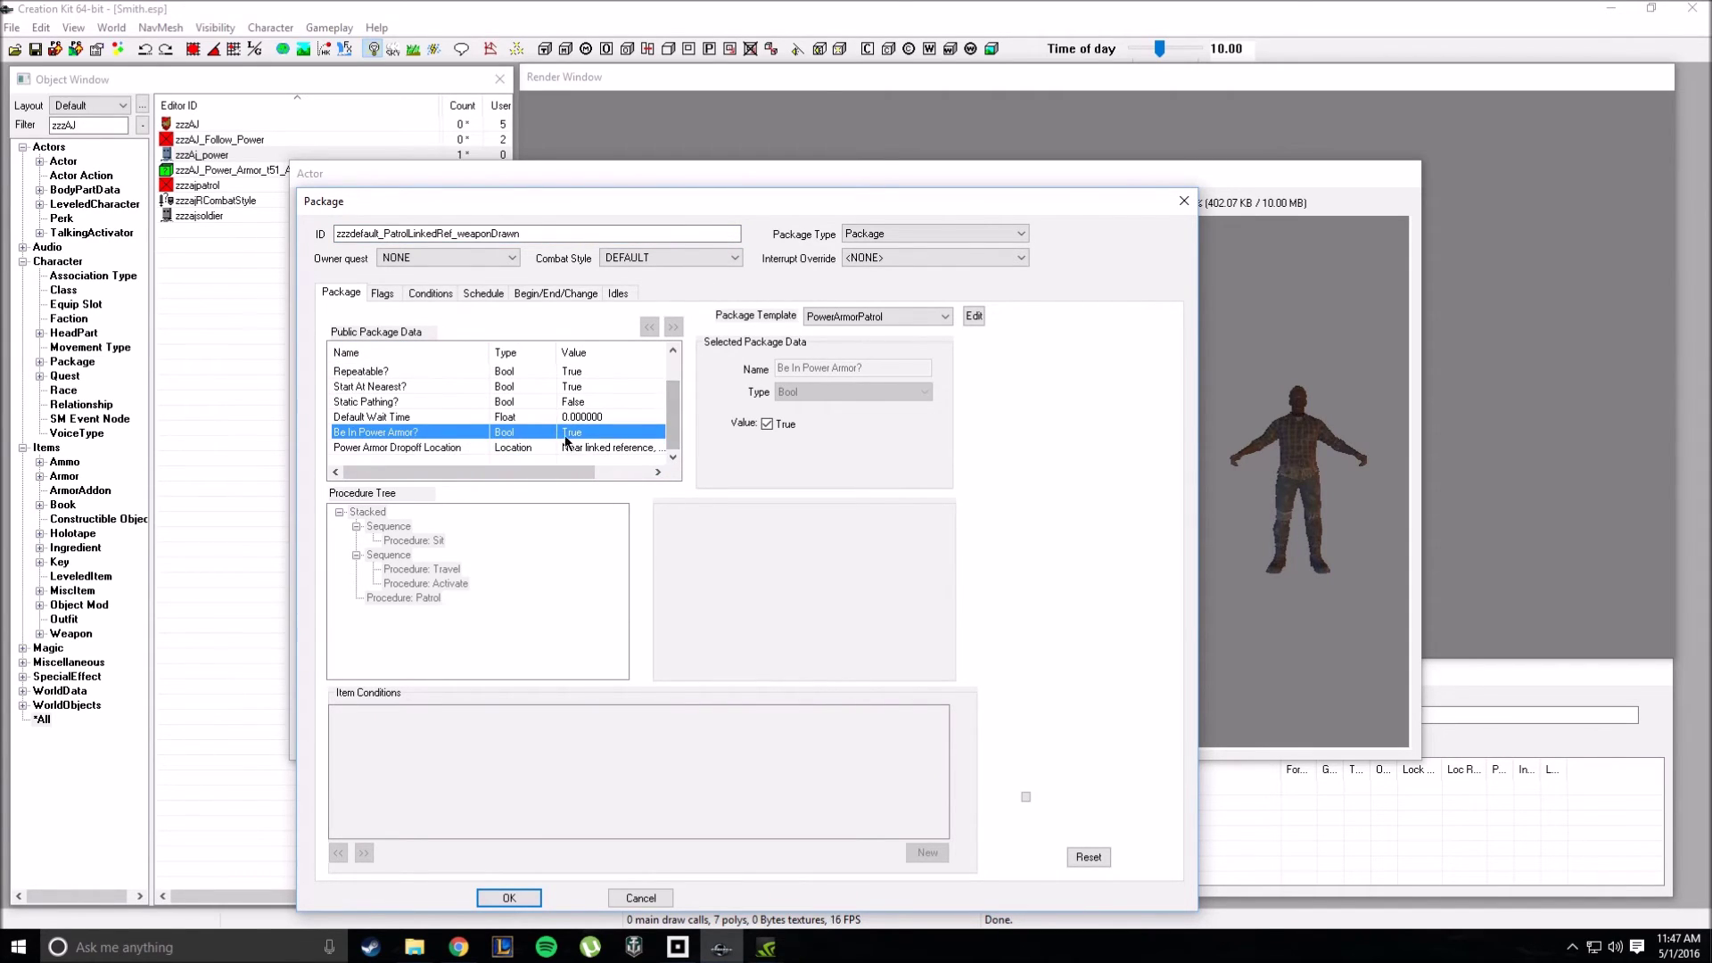
left_click_drag(664, 201, 597, 85)
left_click(571, 782)
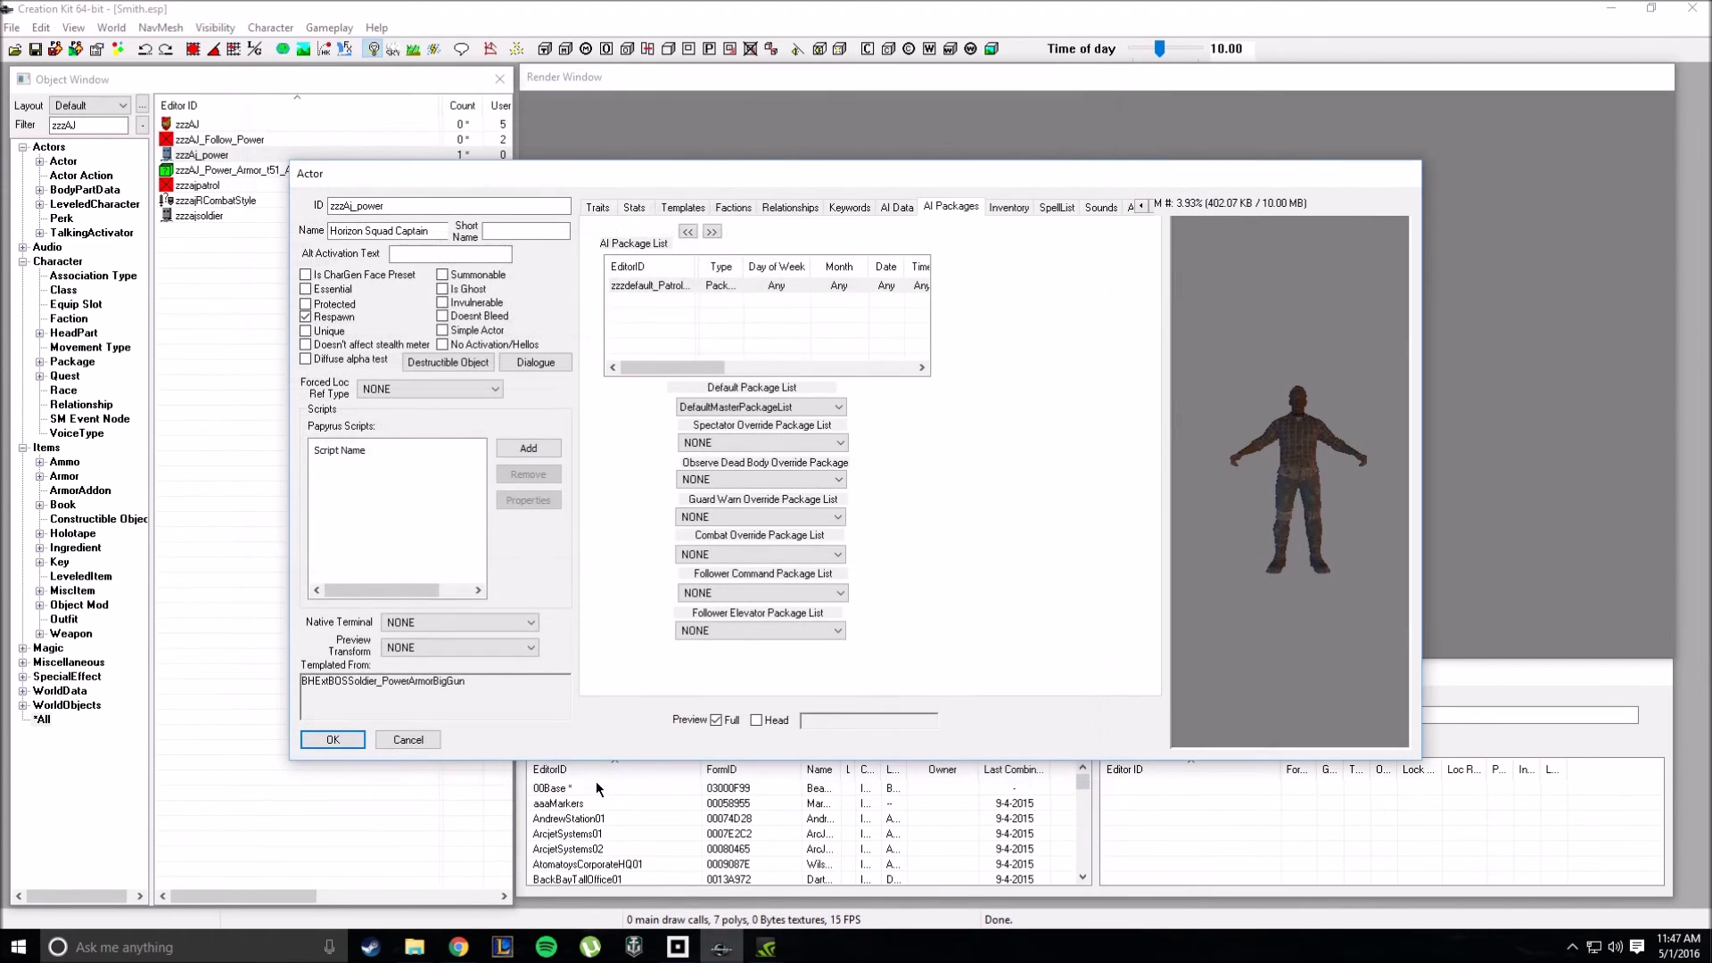
left_click(414, 739)
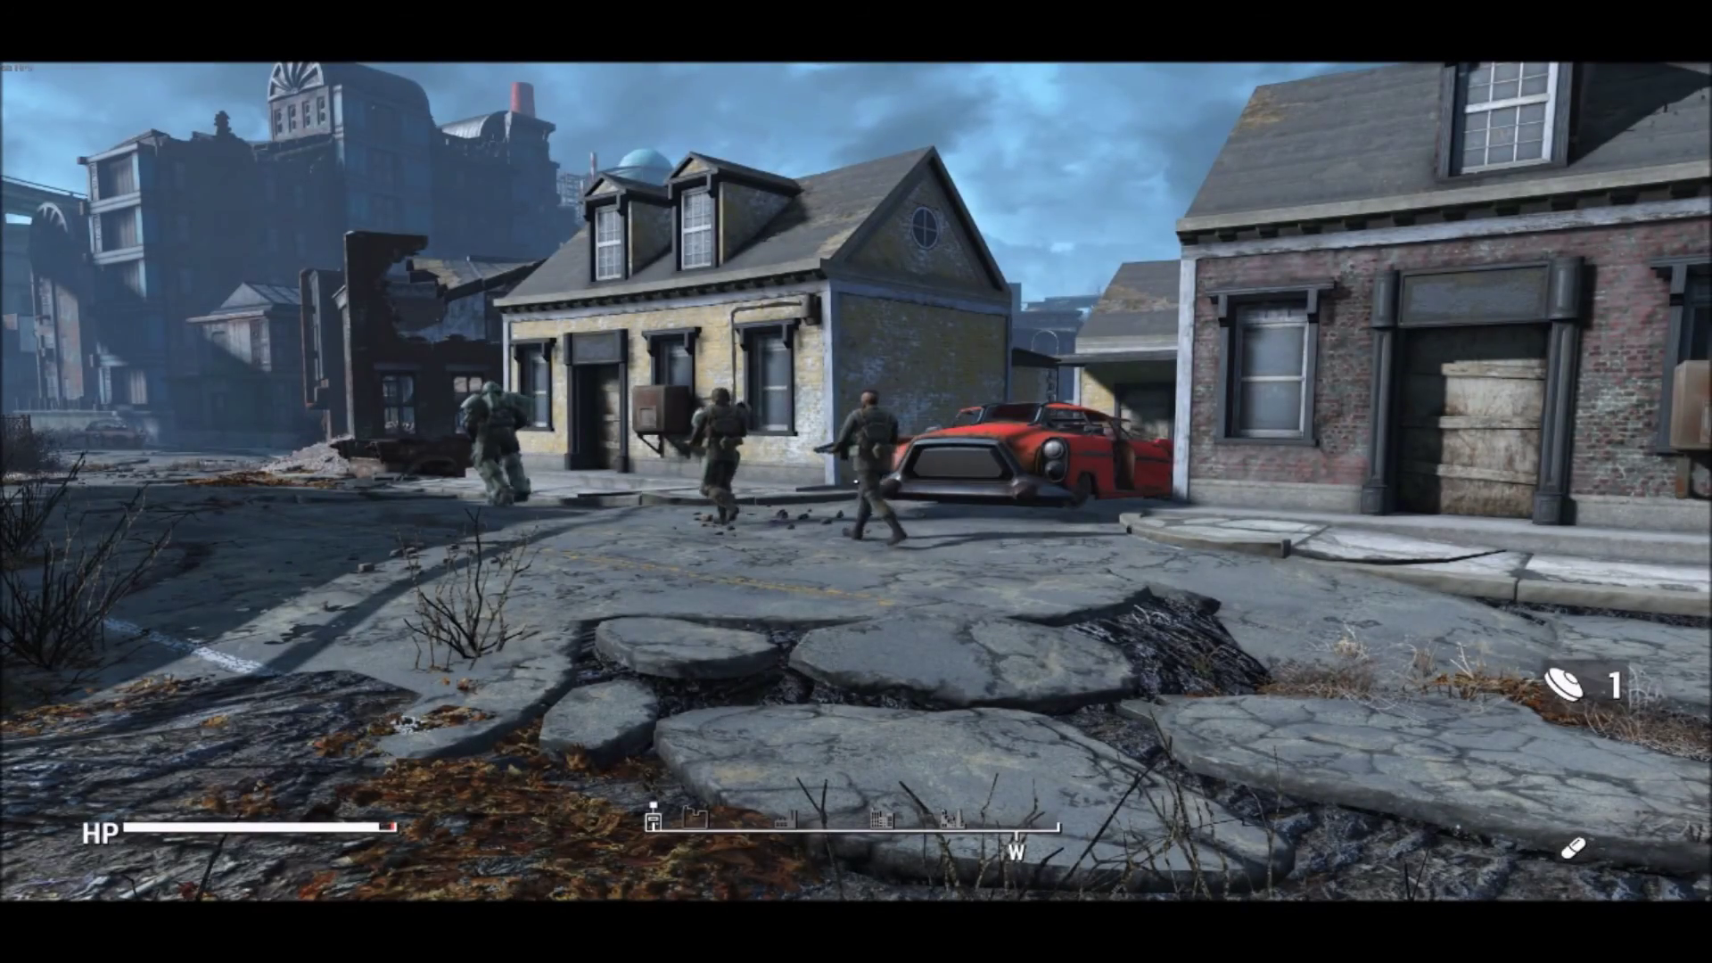
key("w")
key("w")
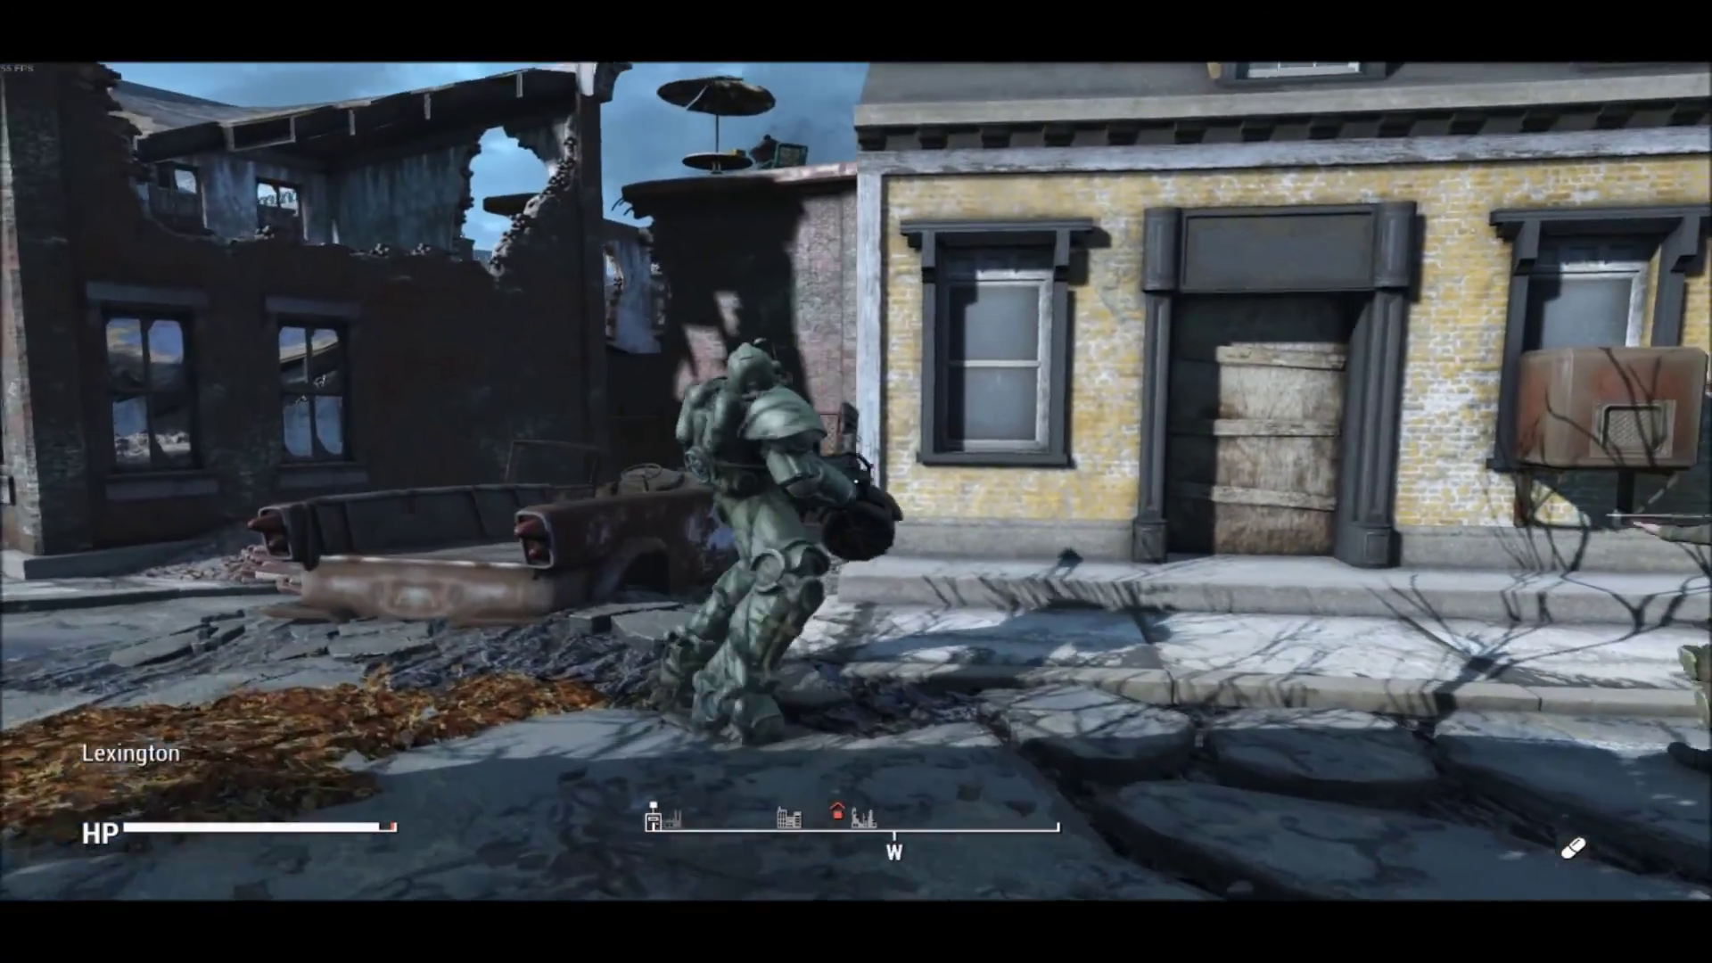
key("w")
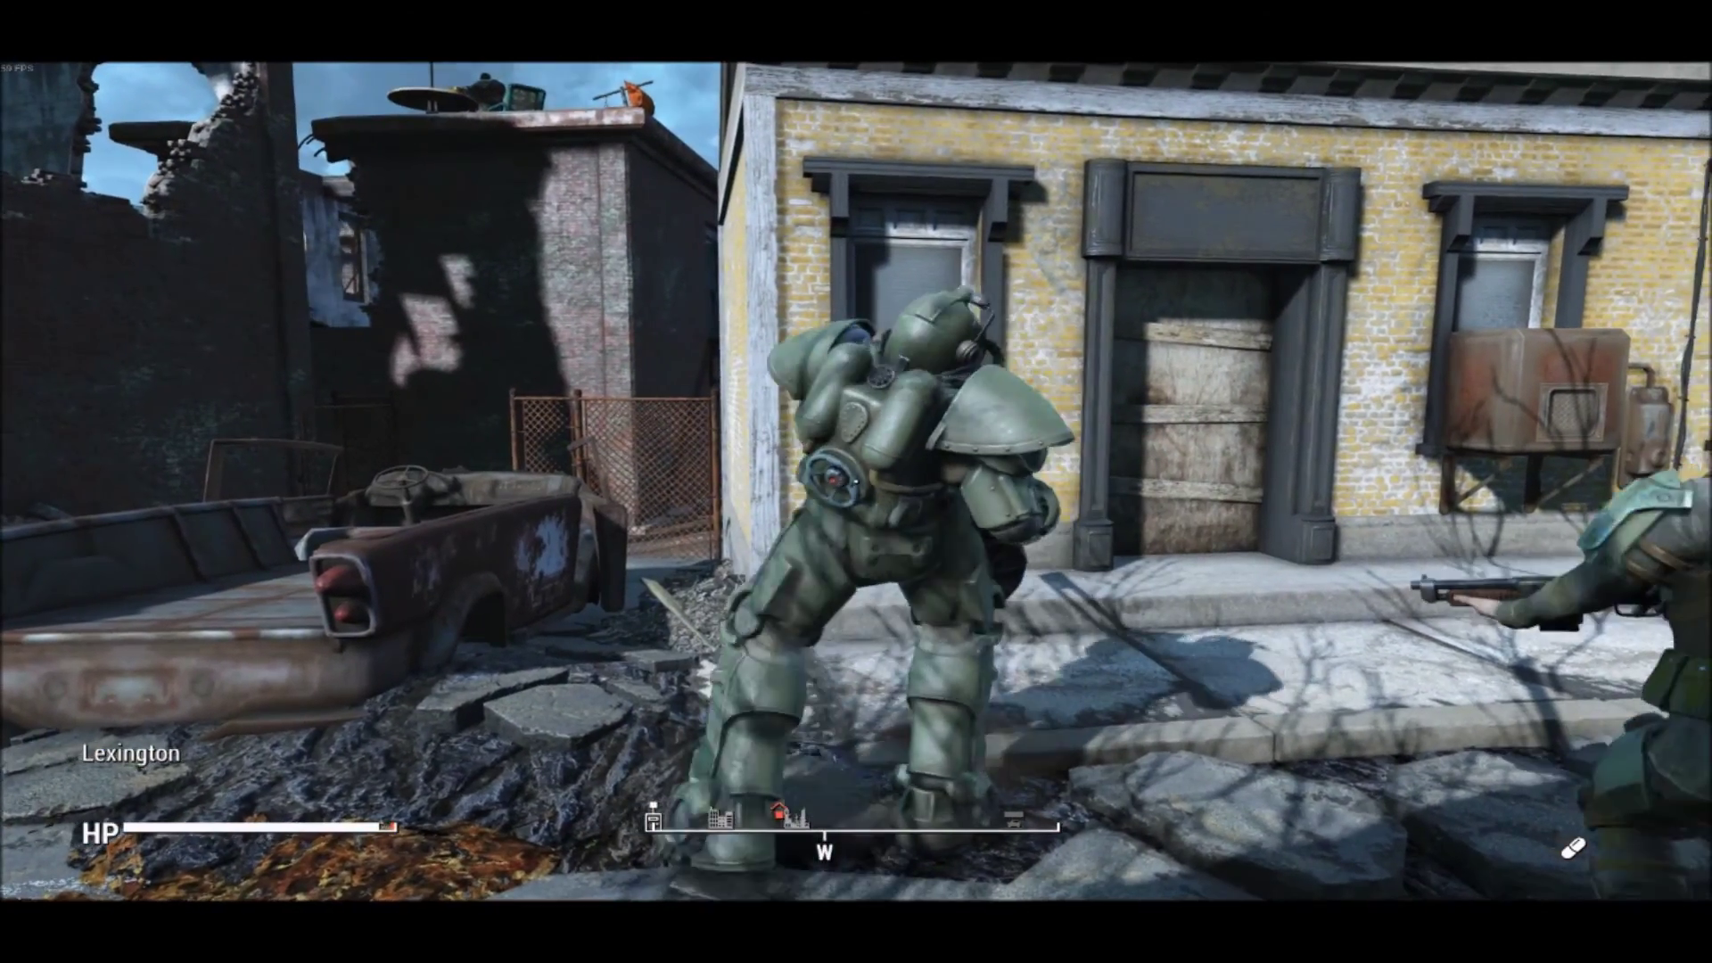